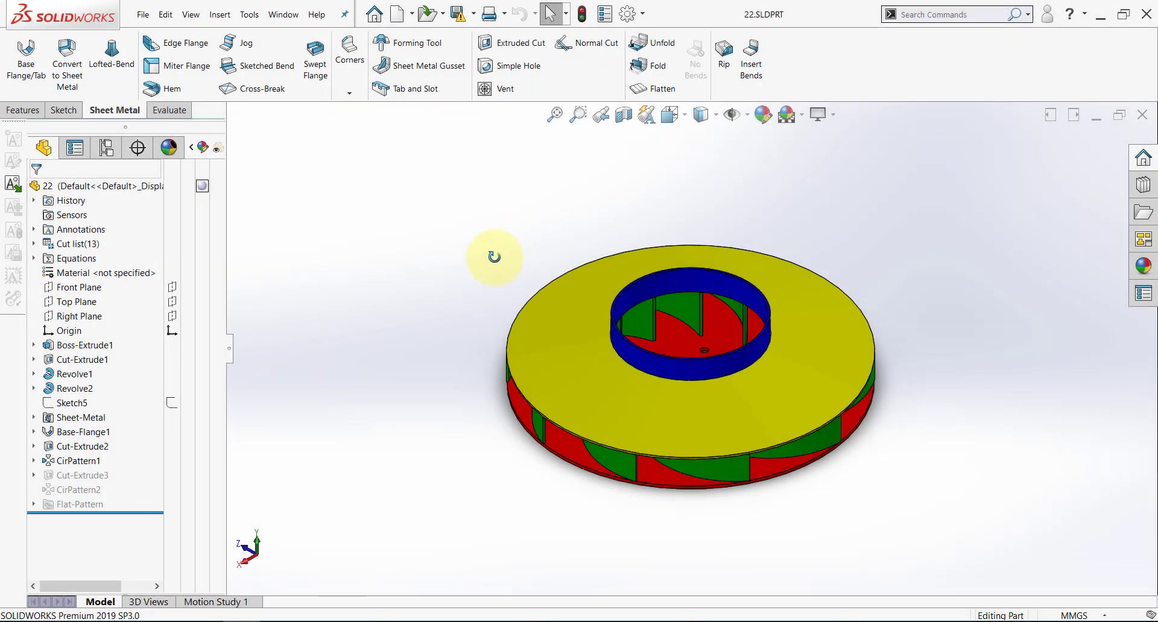
# - Orbit the finished fan wheel model to view its top face
pyautogui.moveTo(494, 257); pyautogui.dragTo(469, 313, button='middle')
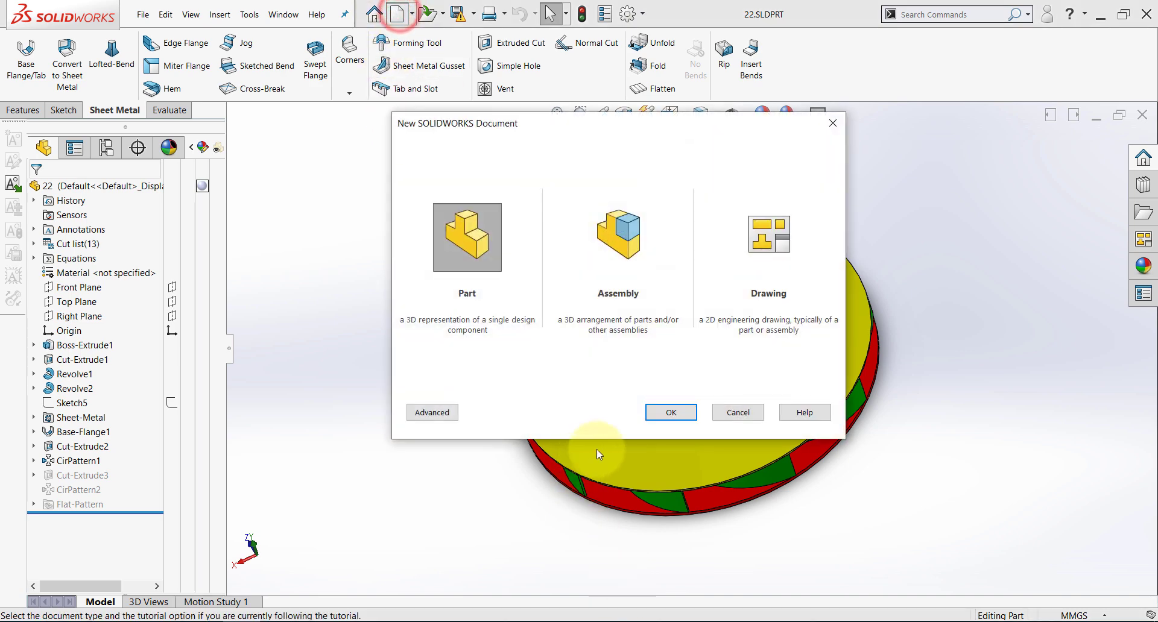
# - Start a new part and draw a circle centred on the origin on the Top plane
pyautogui.click(663, 412)
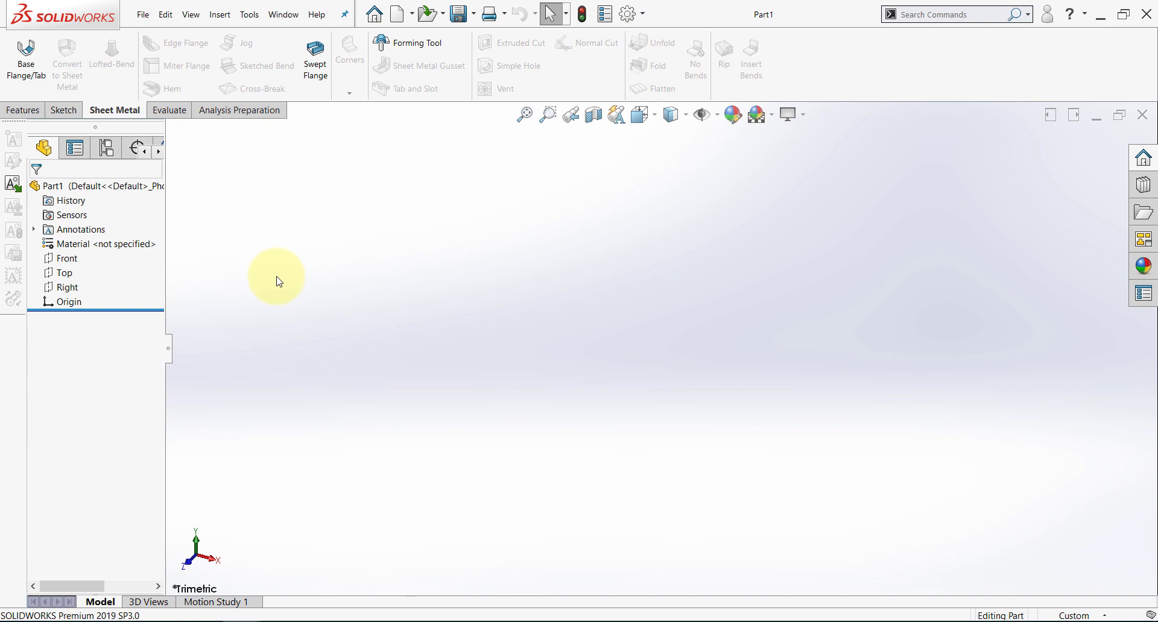
pyautogui.click(60, 273)
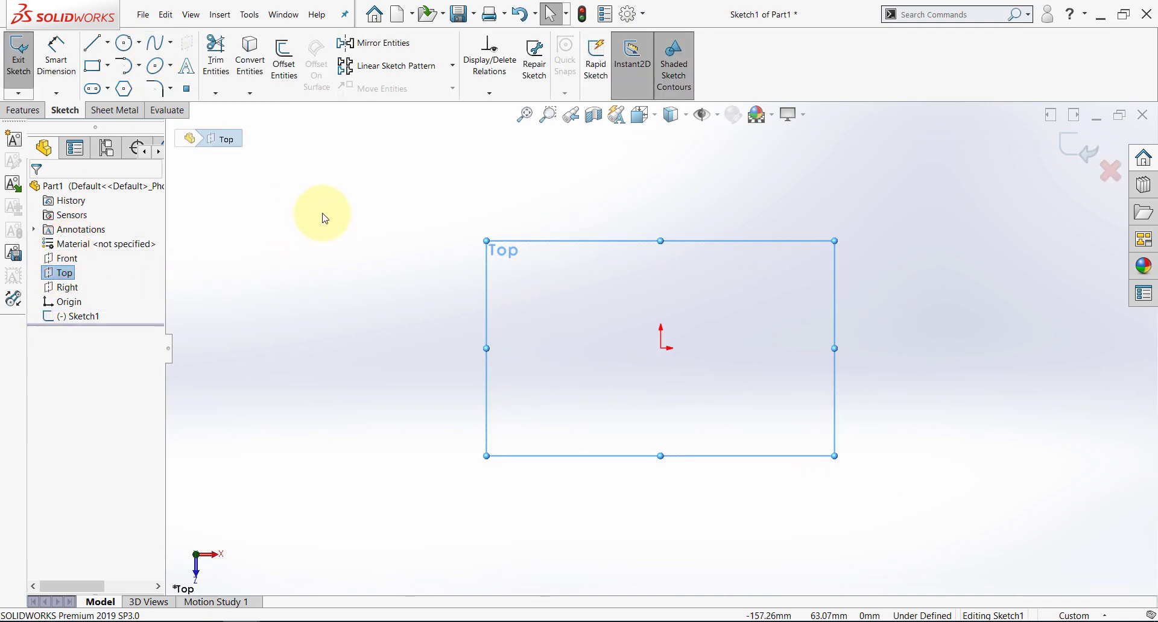
pyautogui.click(119, 43)
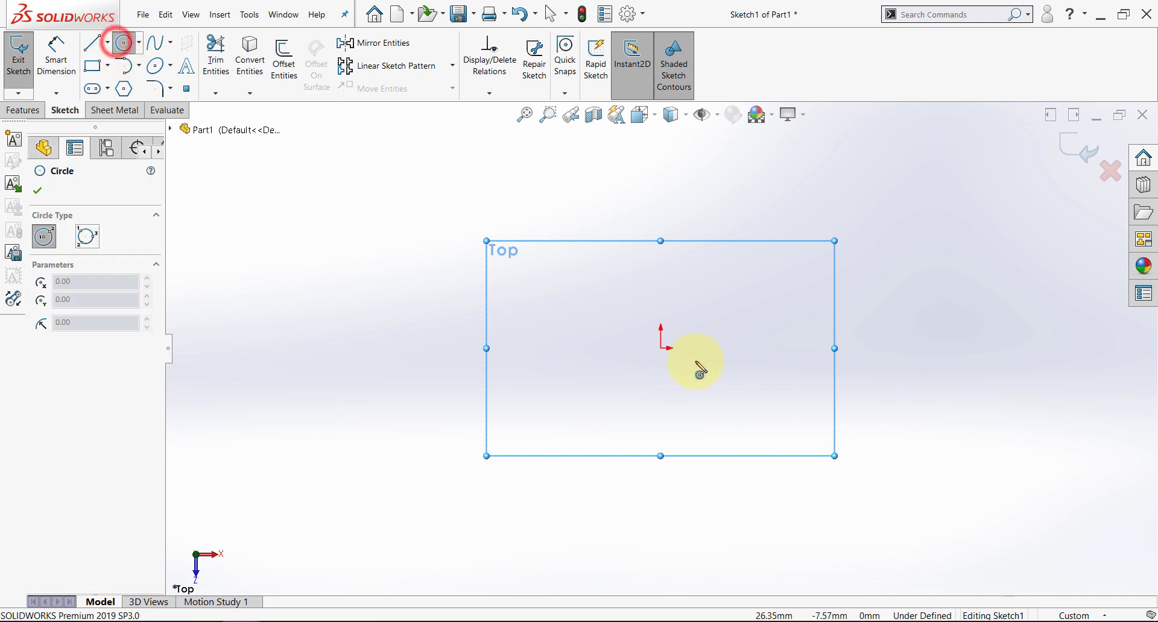
pyautogui.click(661, 348)
pyautogui.click(704, 238)
pyautogui.press('Escape')
# - Dimension the circle's diameter to 604 mm
pyautogui.click(54, 45)
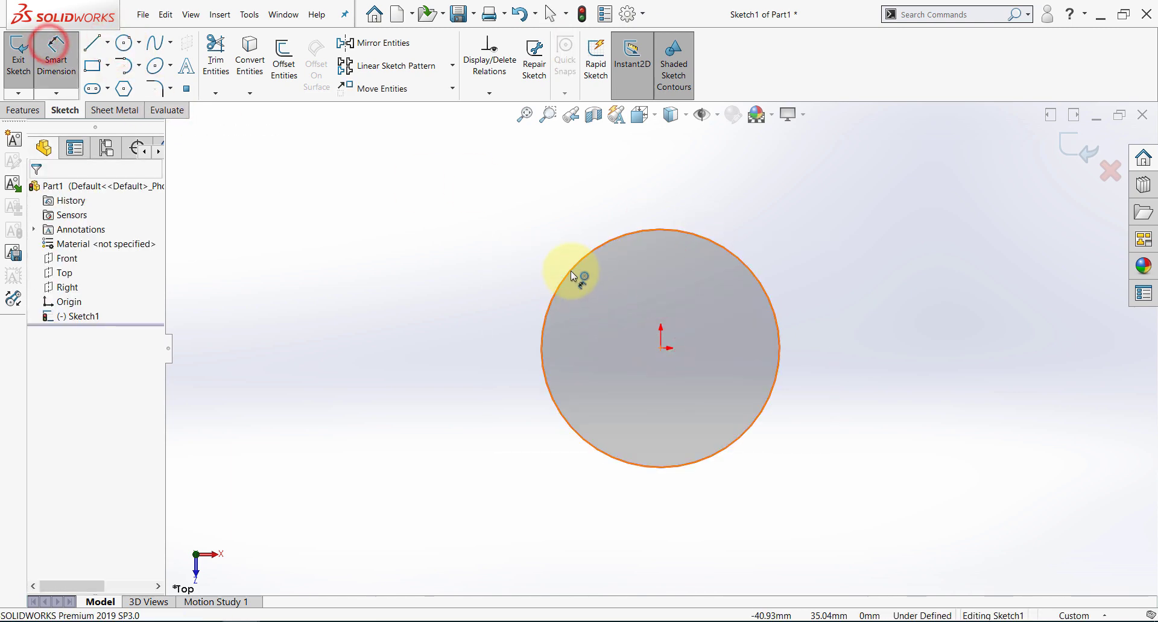
pyautogui.click(569, 266)
pyautogui.click(440, 302)
pyautogui.write('60')
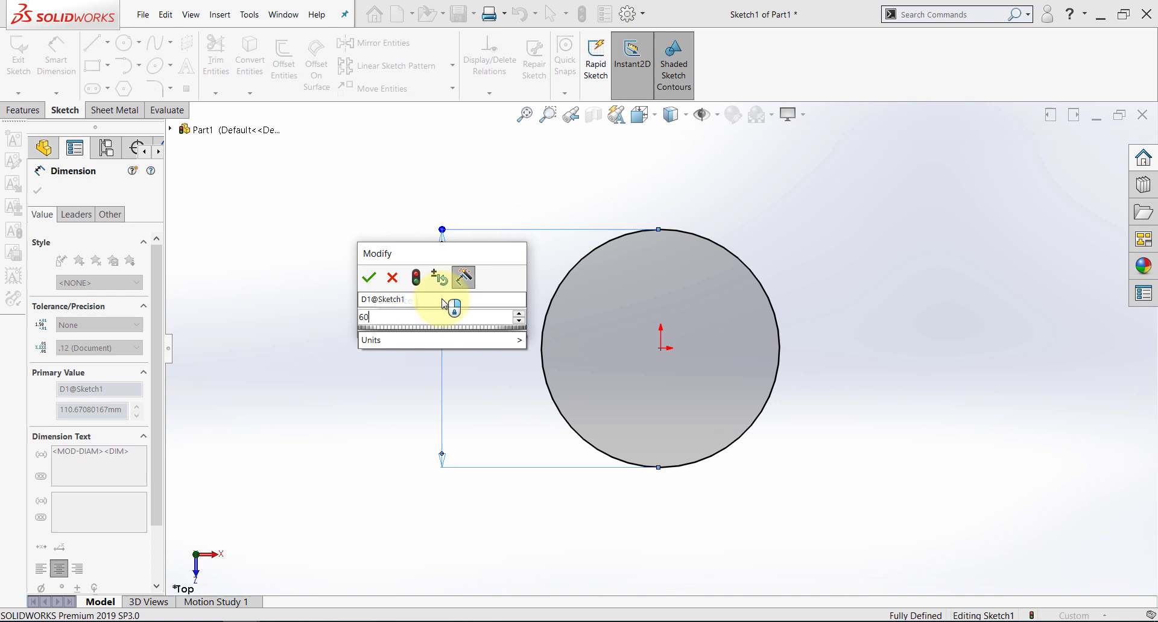
pyautogui.write('4')
pyautogui.press('Return')
pyautogui.press('Escape')
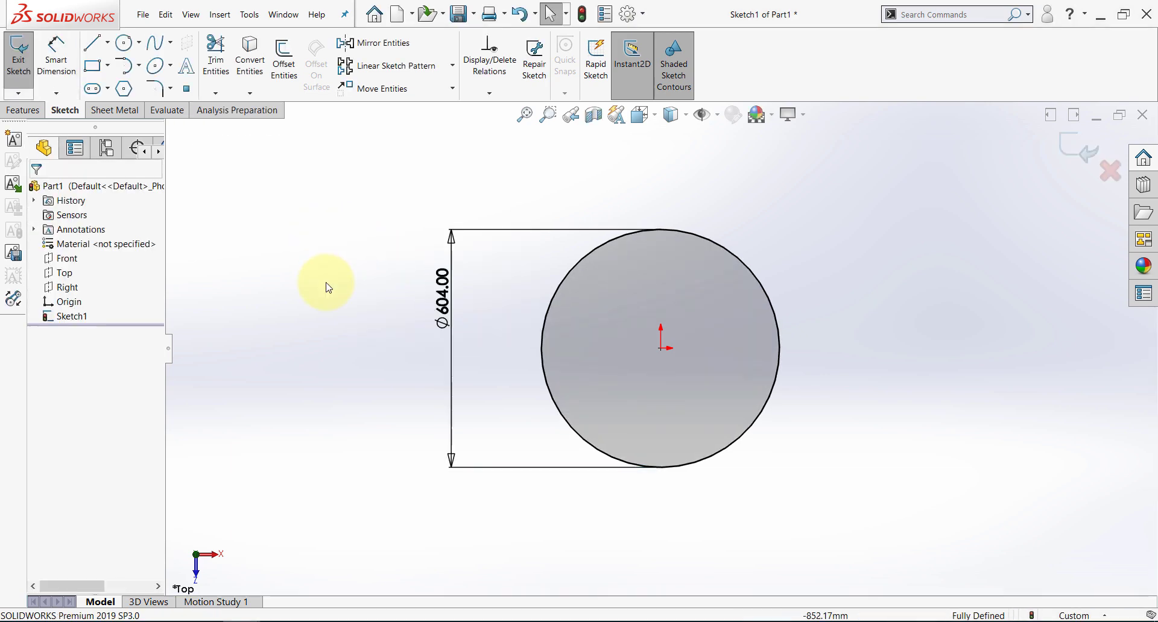
# - Draw a second origin-centred circle and dimension it 61 mm in diameter
pyautogui.click(123, 42)
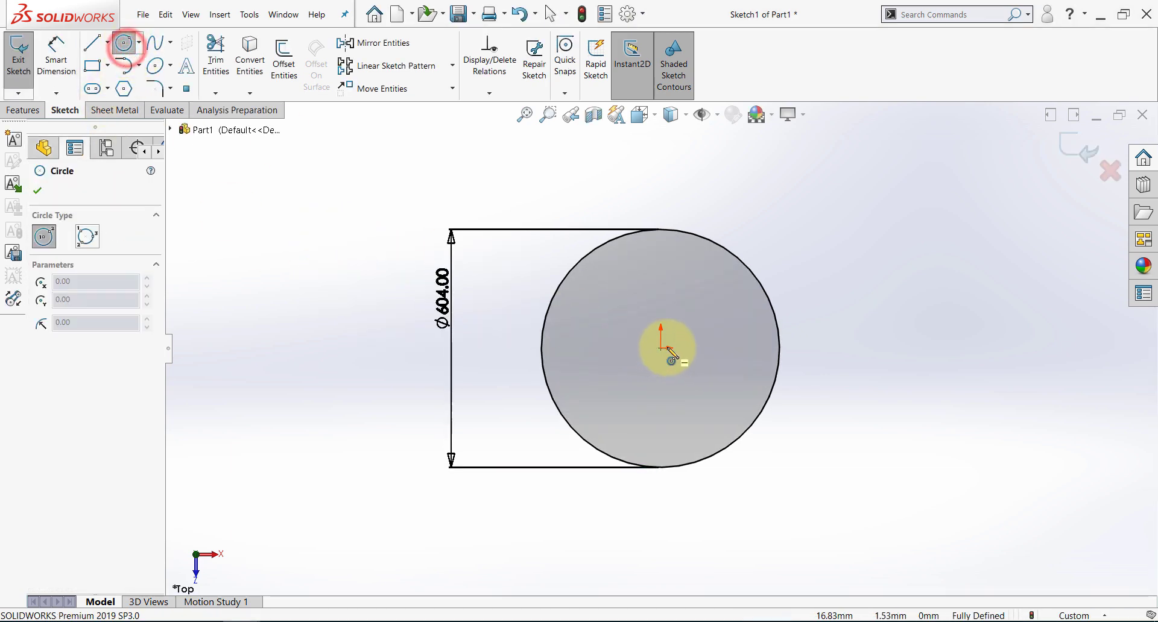
pyautogui.moveTo(660, 348); pyautogui.dragTo(651, 399)
pyautogui.click(56, 51)
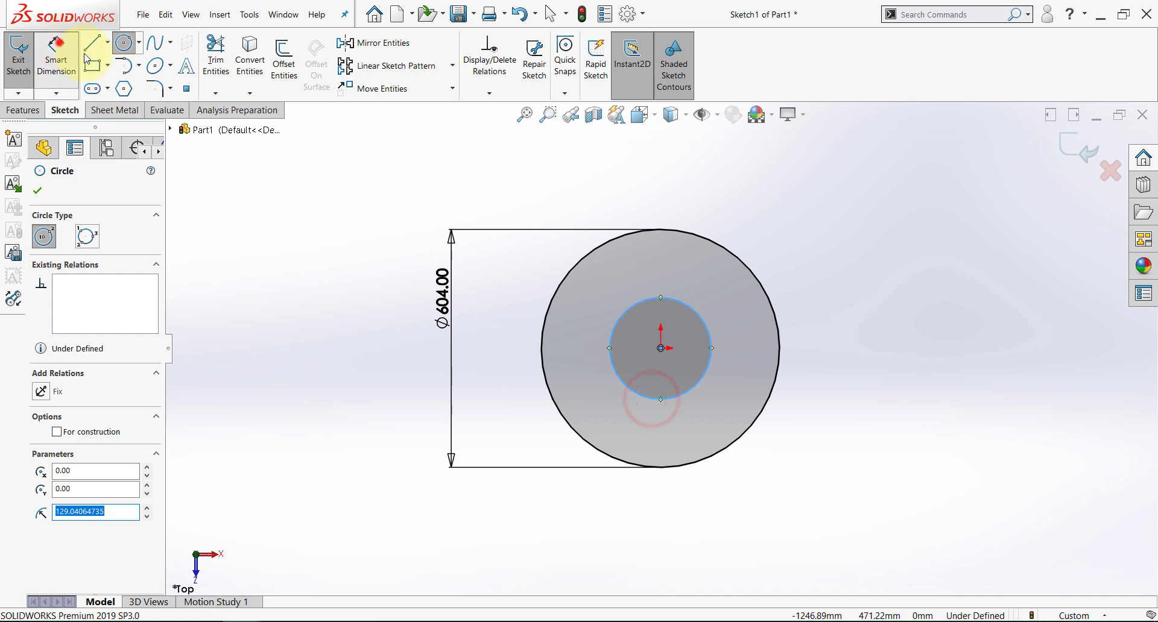
pyautogui.click(619, 319)
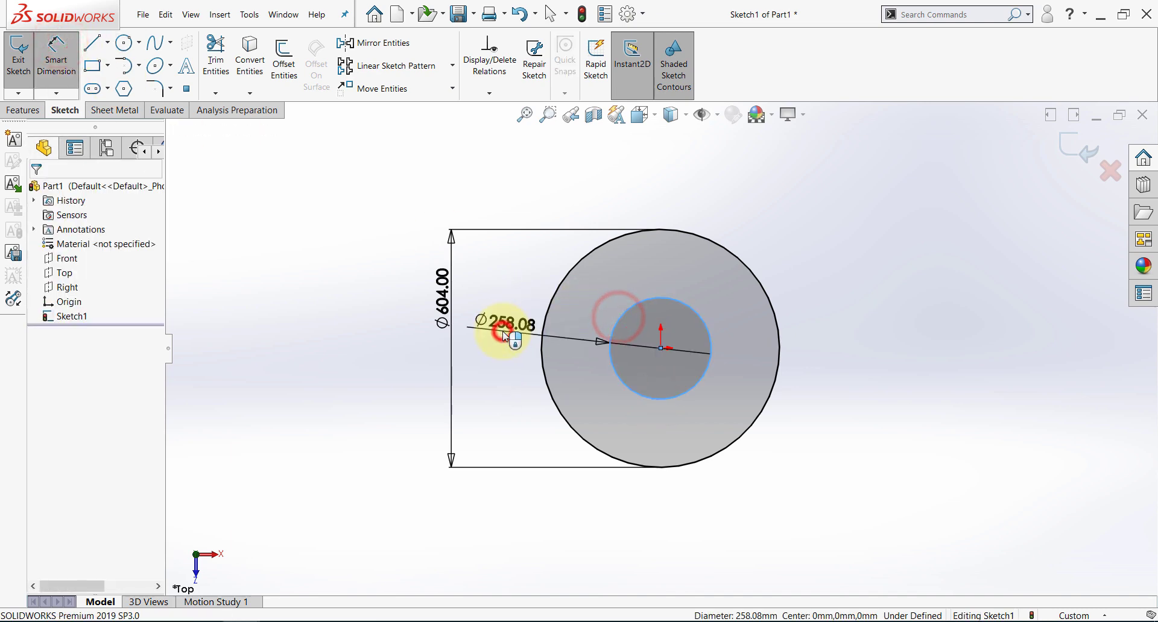
pyautogui.click(506, 328)
pyautogui.write('61')
pyautogui.press('Return')
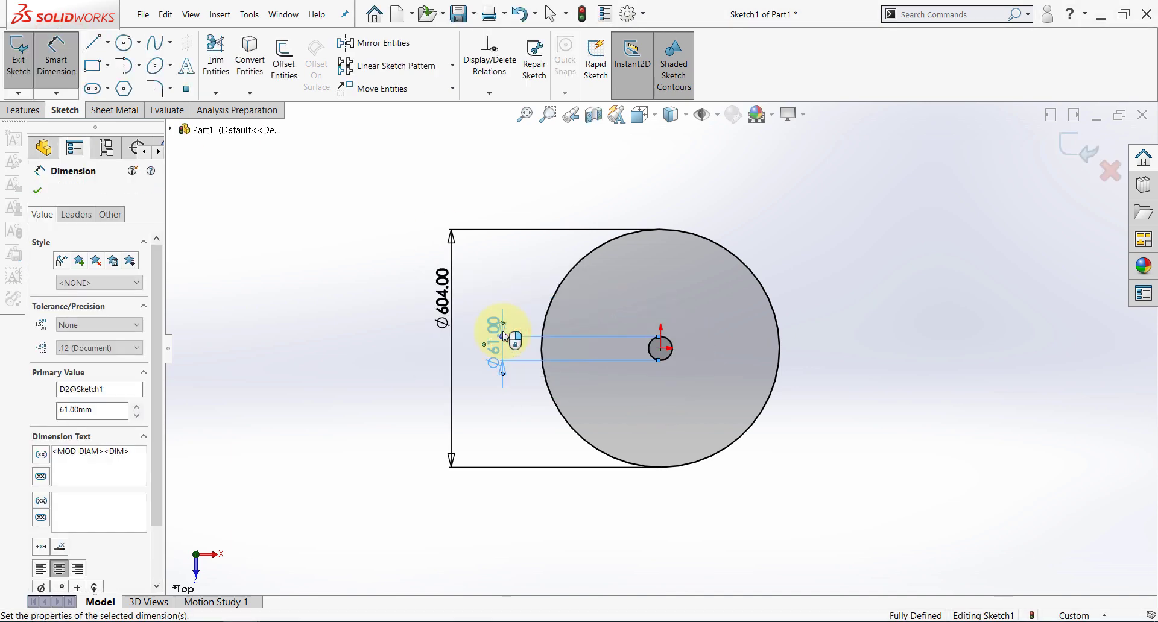
pyautogui.press('Escape')
pyautogui.scroll(-4, 688, 341)
pyautogui.scroll(-2, 658, 363)
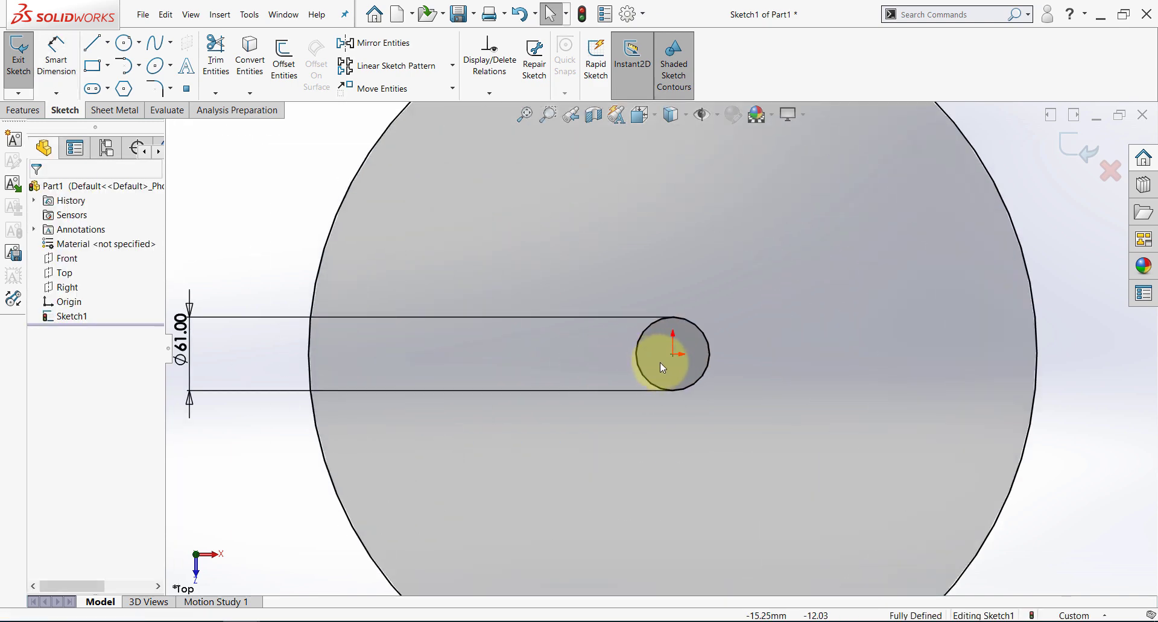
pyautogui.scroll(3, 655, 363)
# - Draw a small circle above the hub and dimension it 10 mm in diameter
pyautogui.click(129, 41)
pyautogui.scroll(-2, 662, 288)
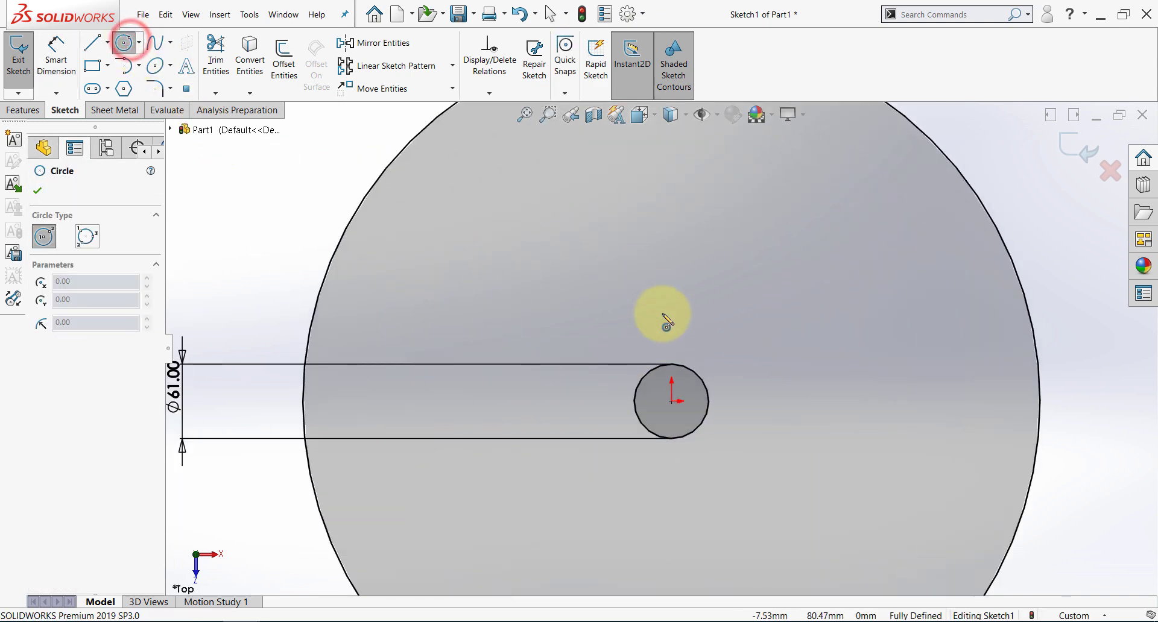
pyautogui.click(671, 295)
pyautogui.click(674, 314)
pyautogui.press('Escape')
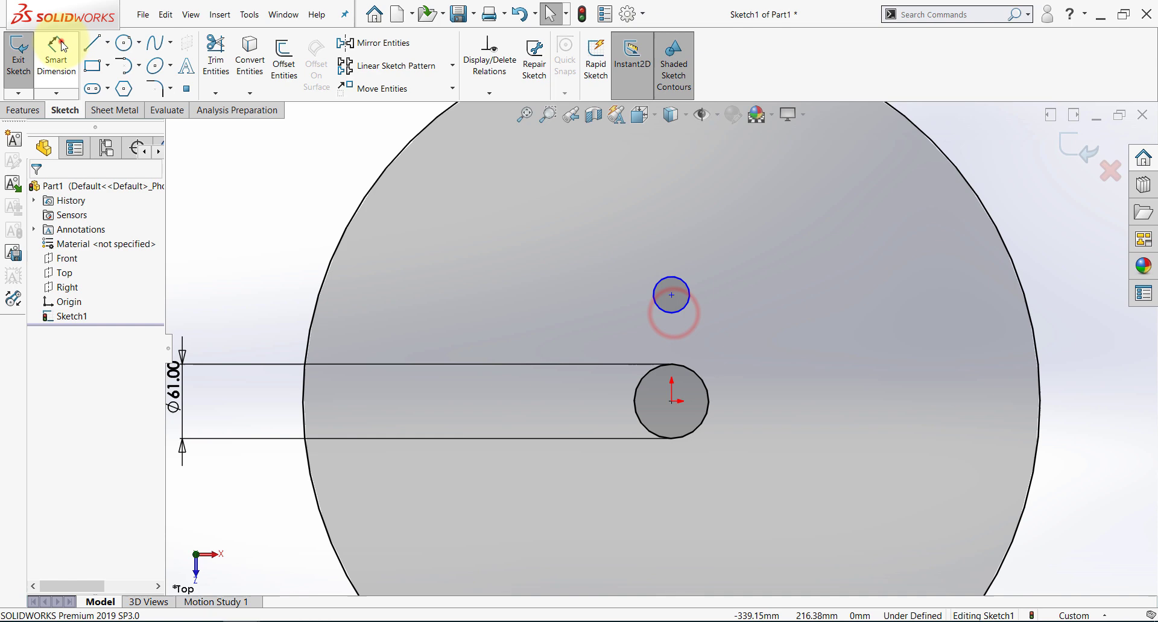
pyautogui.click(56, 52)
pyautogui.click(685, 281)
pyautogui.click(659, 251)
pyautogui.click(659, 254)
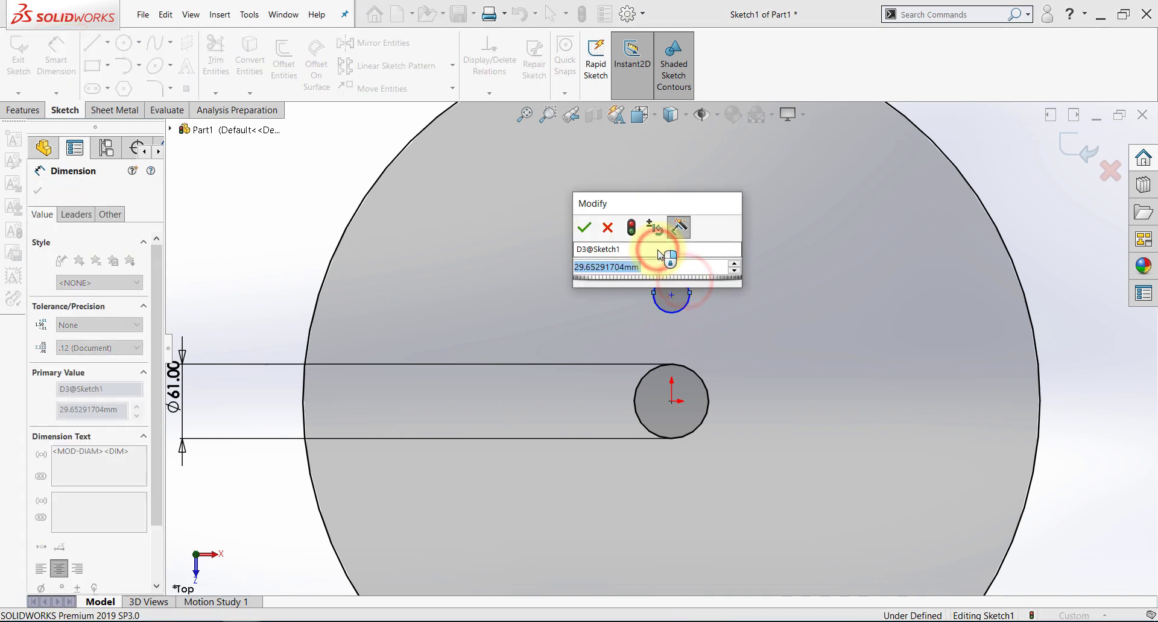
pyautogui.write('10')
pyautogui.press('Return')
pyautogui.press('Escape')
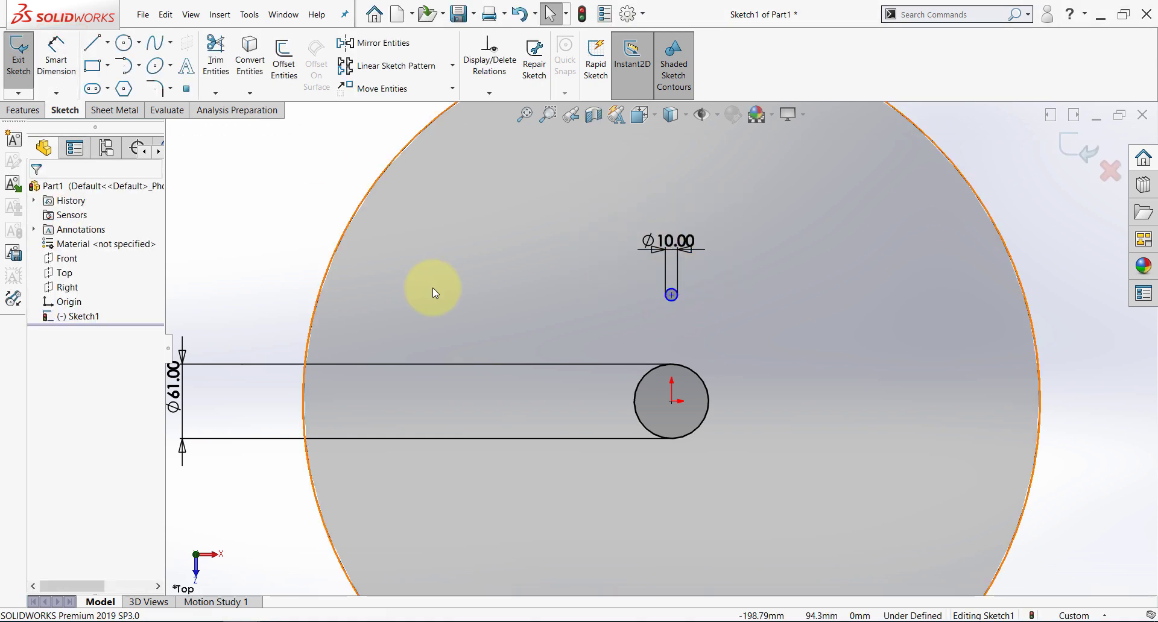
# - Dimension the small circle's centre 59.50 mm from the hub centre
pyautogui.scroll(2, 527, 303)
pyautogui.click(56, 51)
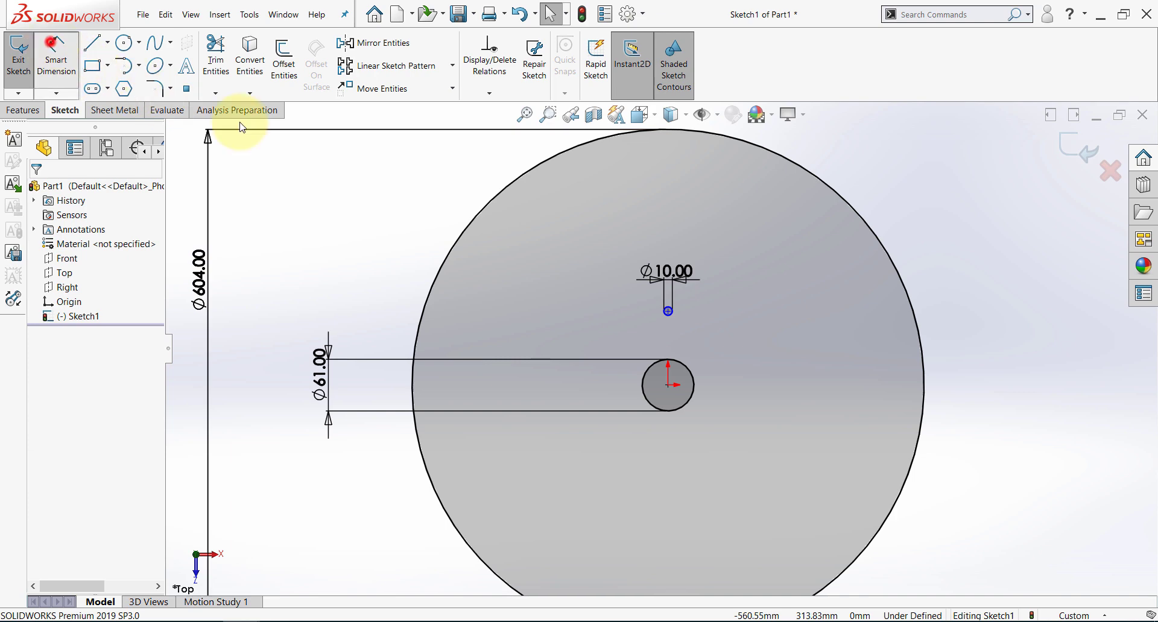
pyautogui.scroll(-3, 657, 395)
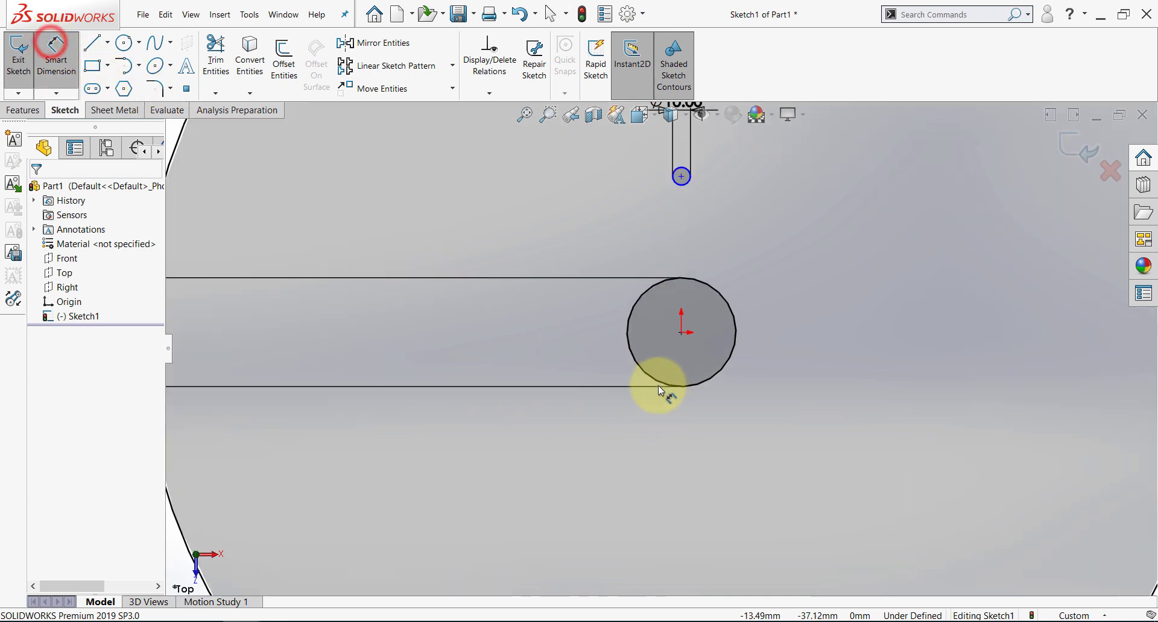
pyautogui.click(681, 334)
pyautogui.scroll(1, 681, 337)
pyautogui.click(676, 230)
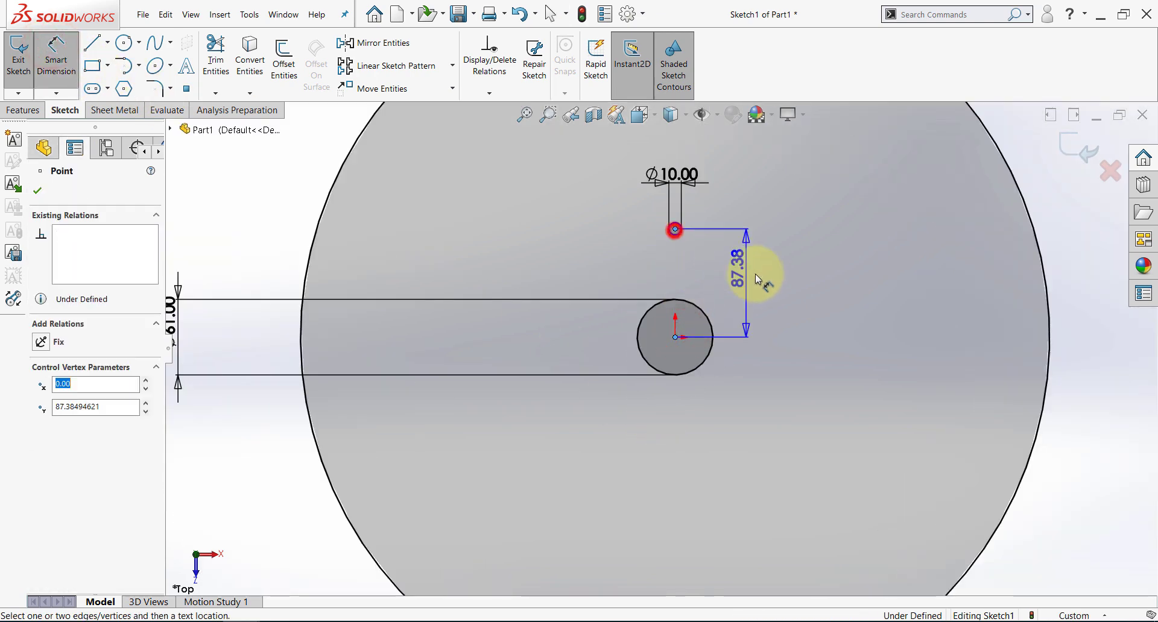
pyautogui.click(761, 270)
pyautogui.write('59.5')
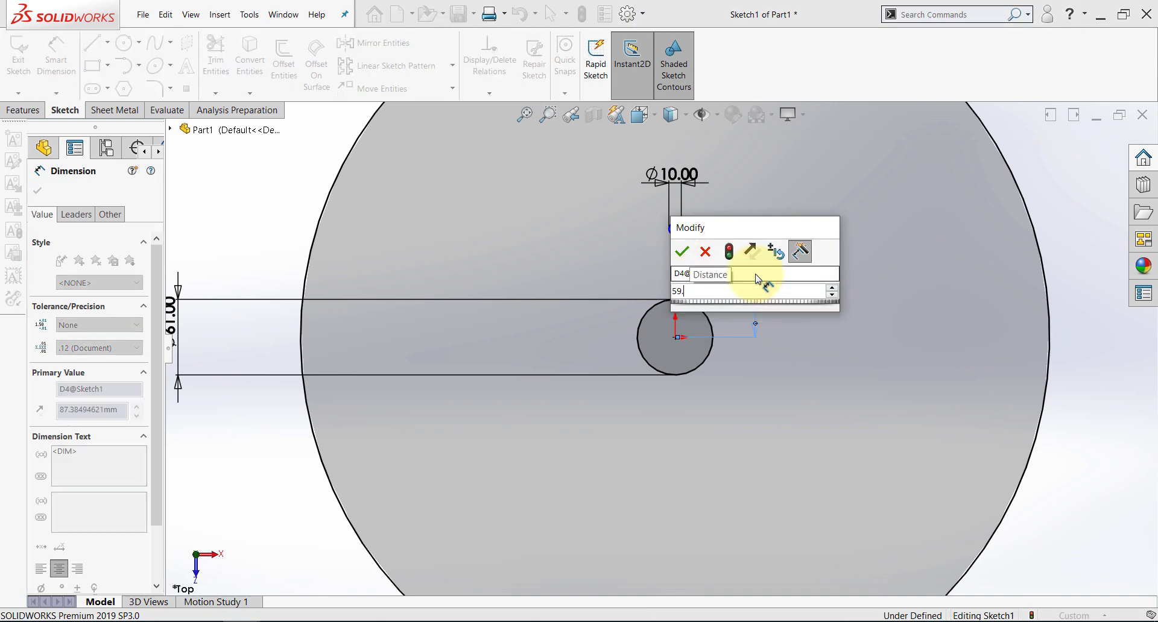
pyautogui.press('Return')
pyautogui.press('Escape')
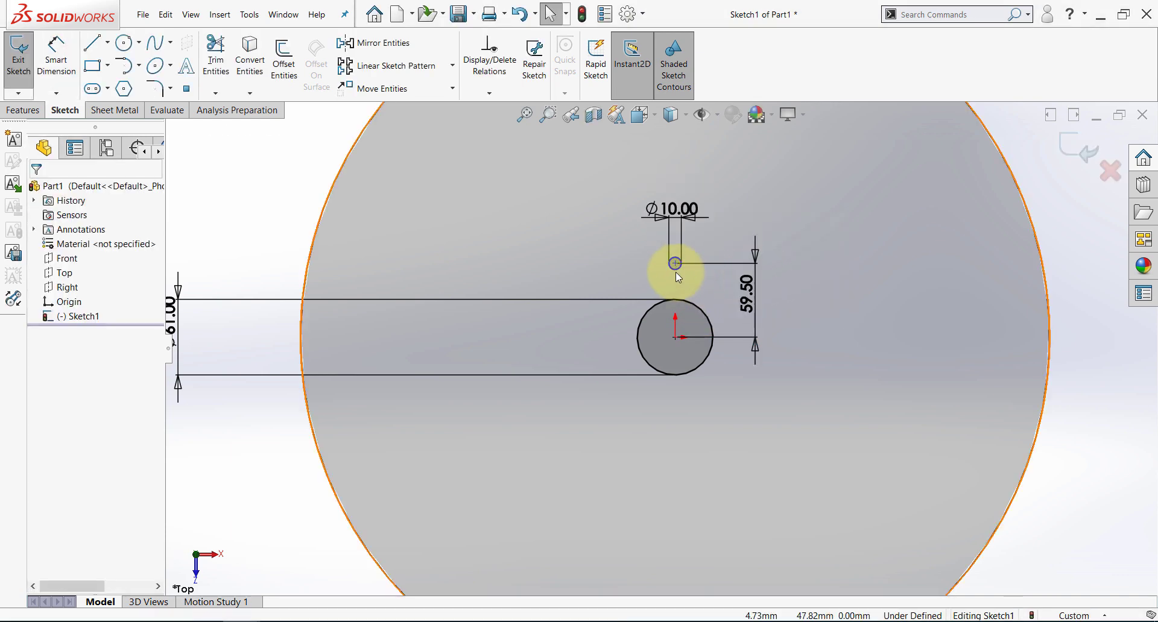
pyautogui.moveTo(674, 264); pyautogui.dragTo(682, 341)
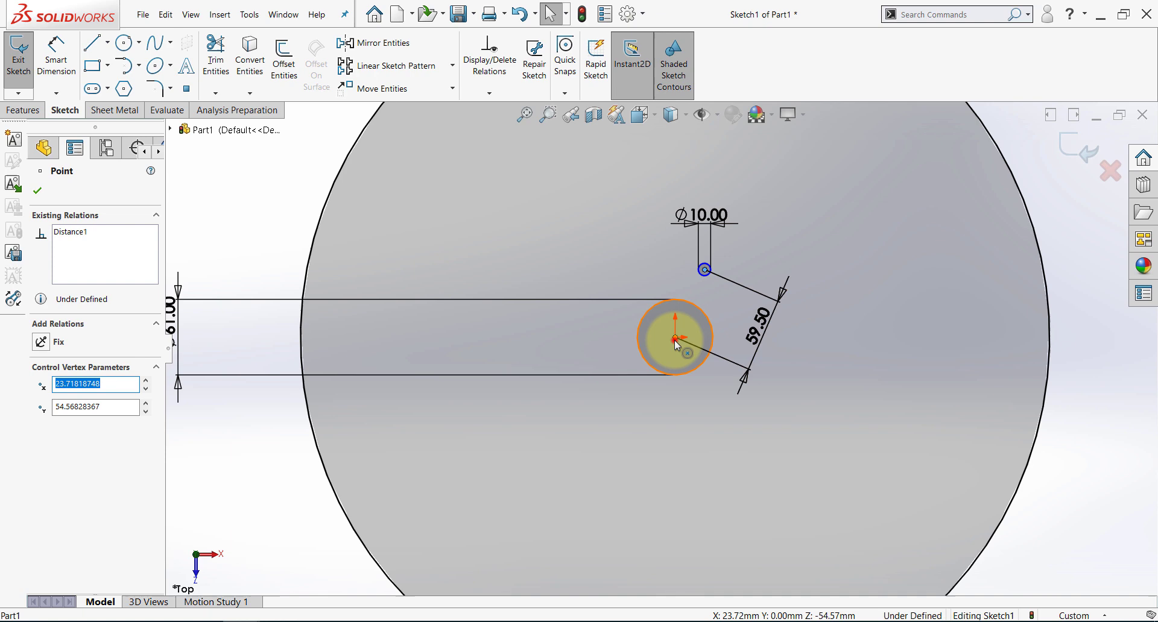
# - Align the small circle's centre vertically above the hub centre
pyautogui.keyDown('ctrl'); pyautogui.click(704, 270); pyautogui.keyUp('ctrl')
pyautogui.click(726, 290)
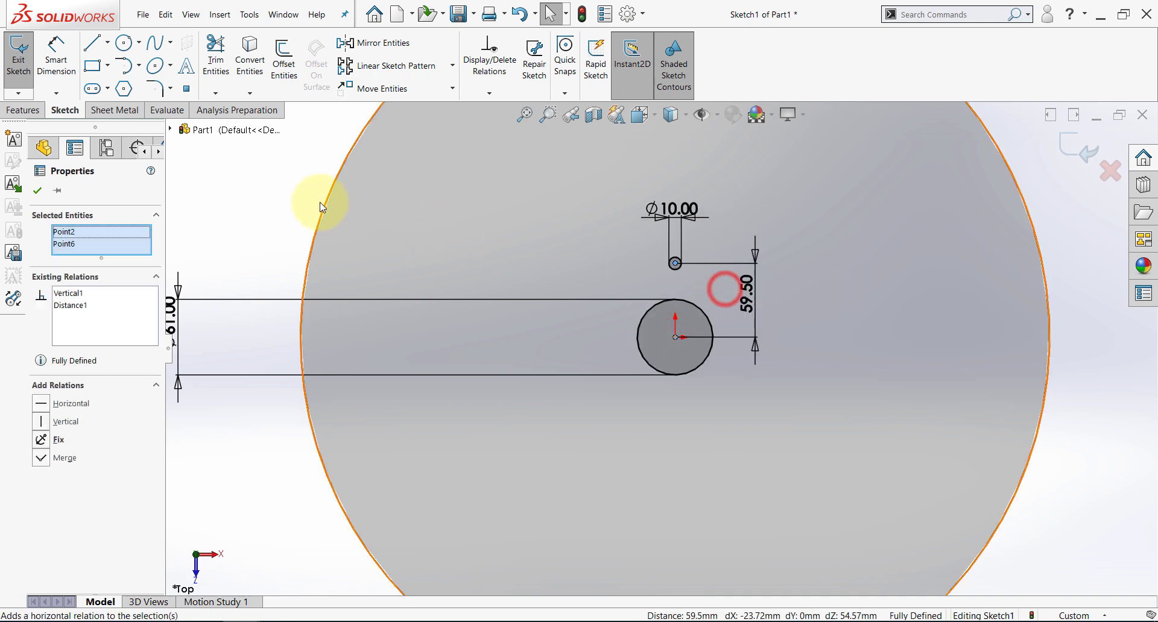
pyautogui.click(272, 186)
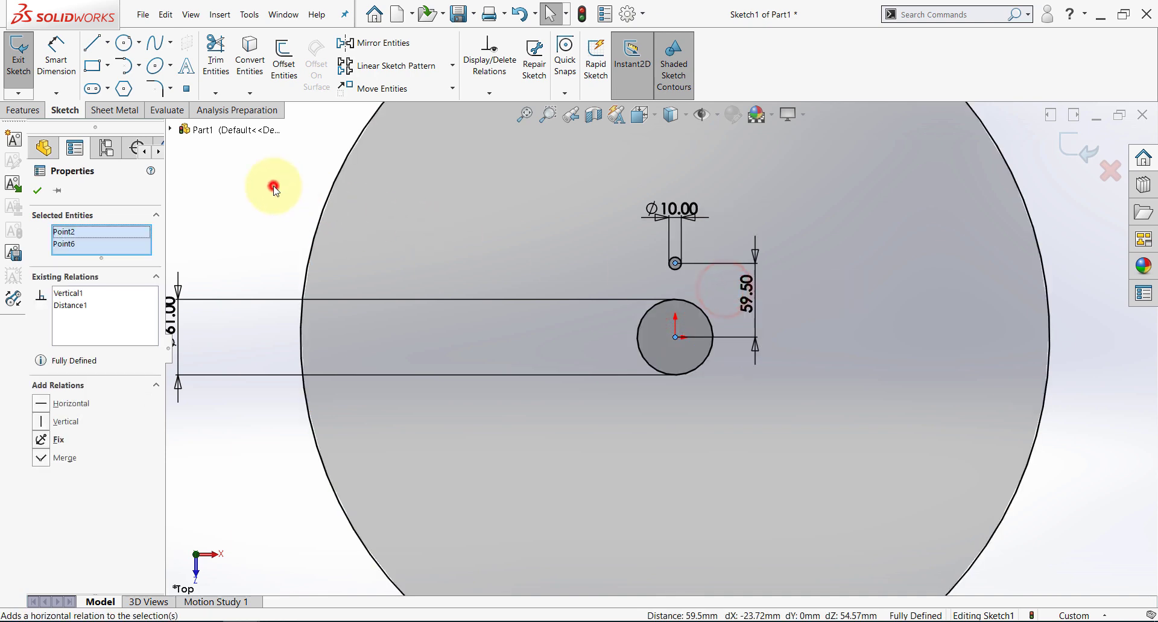
# - Circular-pattern the 10 mm circle into 6 copies around the hub centre
pyautogui.click(454, 69)
pyautogui.click(395, 102)
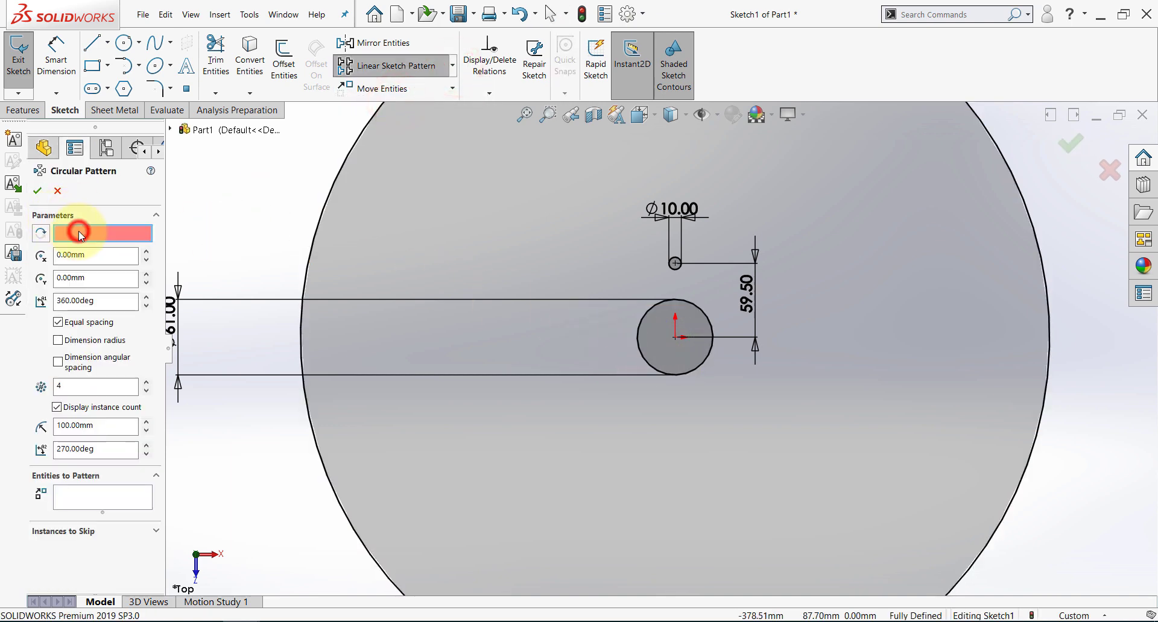
pyautogui.click(675, 338)
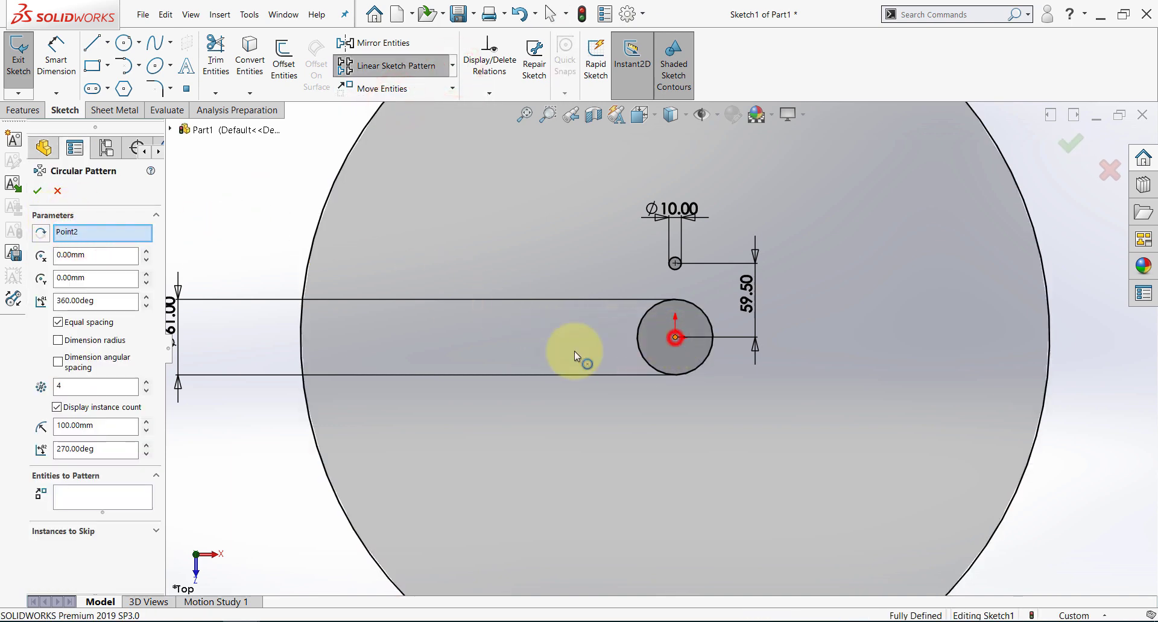
pyautogui.click(103, 496)
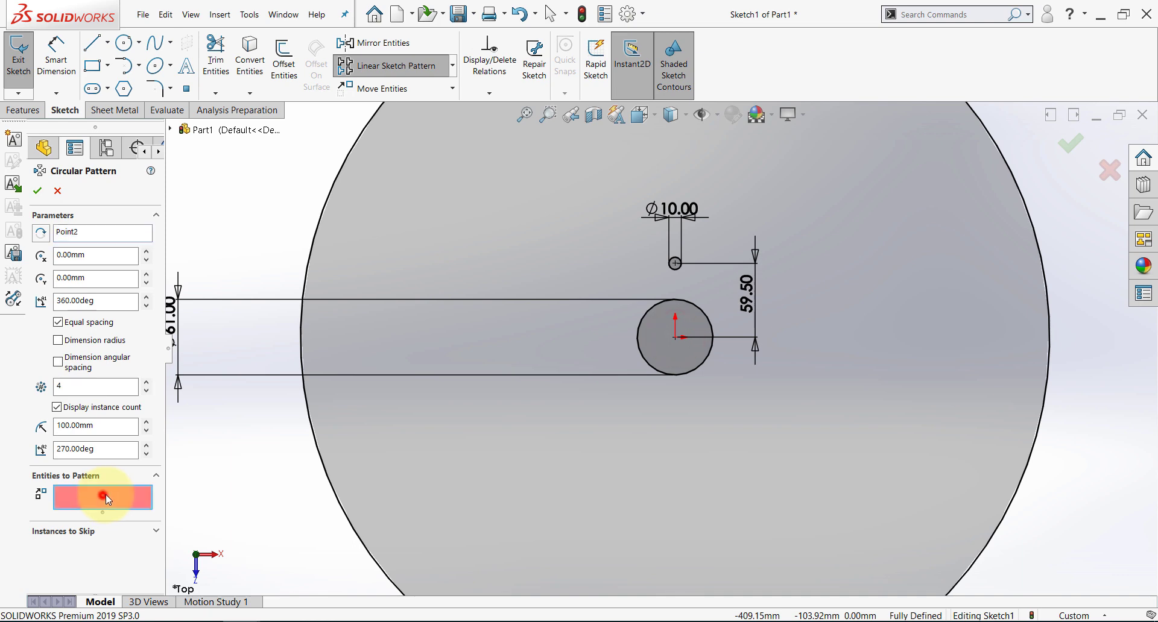
pyautogui.click(671, 269)
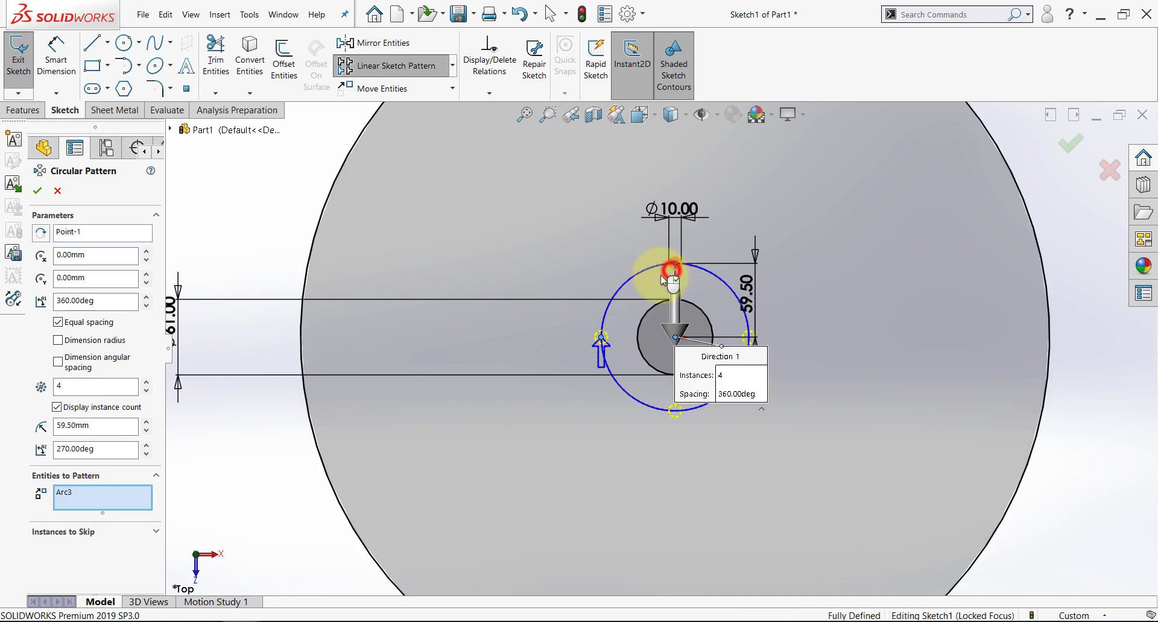
pyautogui.click(147, 382)
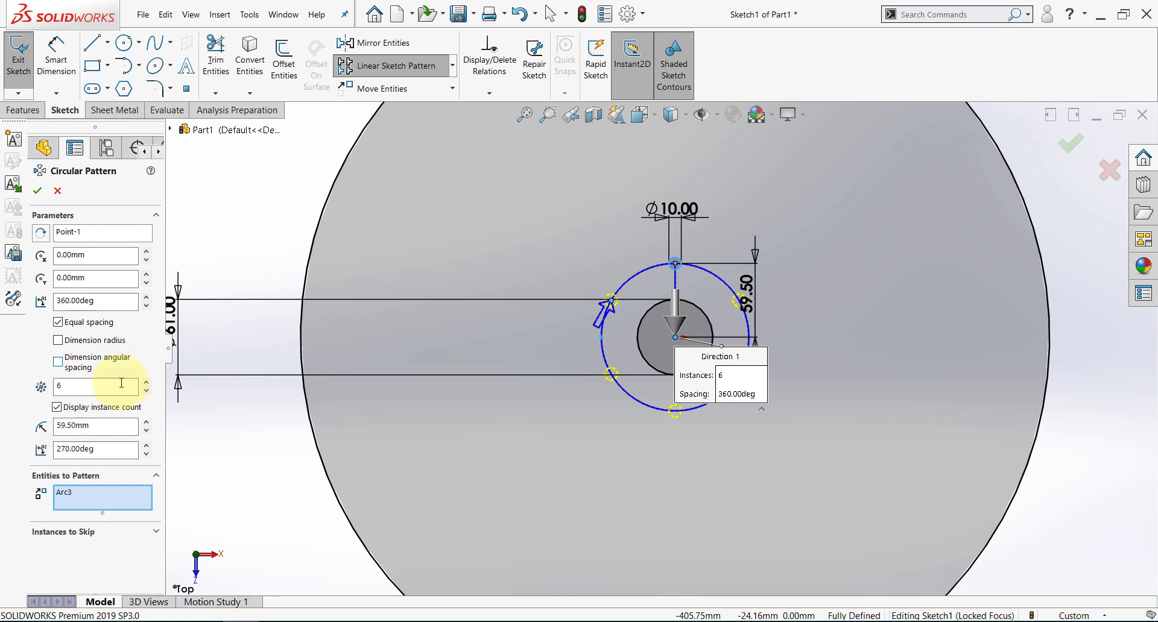
pyautogui.click(38, 192)
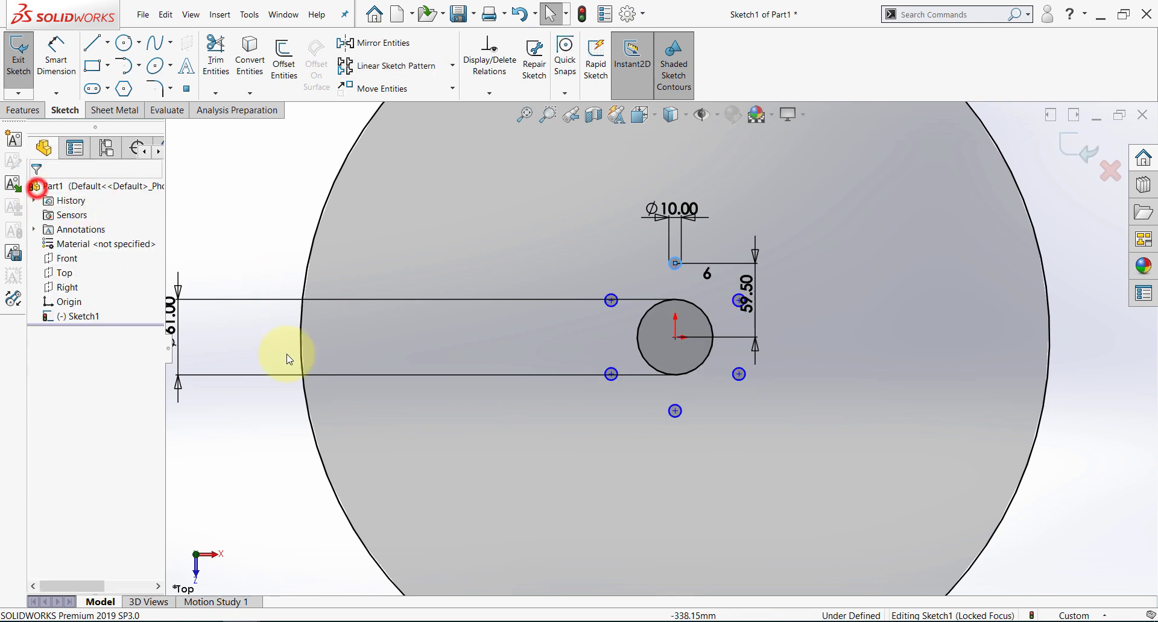
# - Drag the sketch centre point to confirm it is fixed and the sketch fully defined
pyautogui.scroll(3, 642, 350)
pyautogui.moveTo(638, 346); pyautogui.dragTo(621, 357)
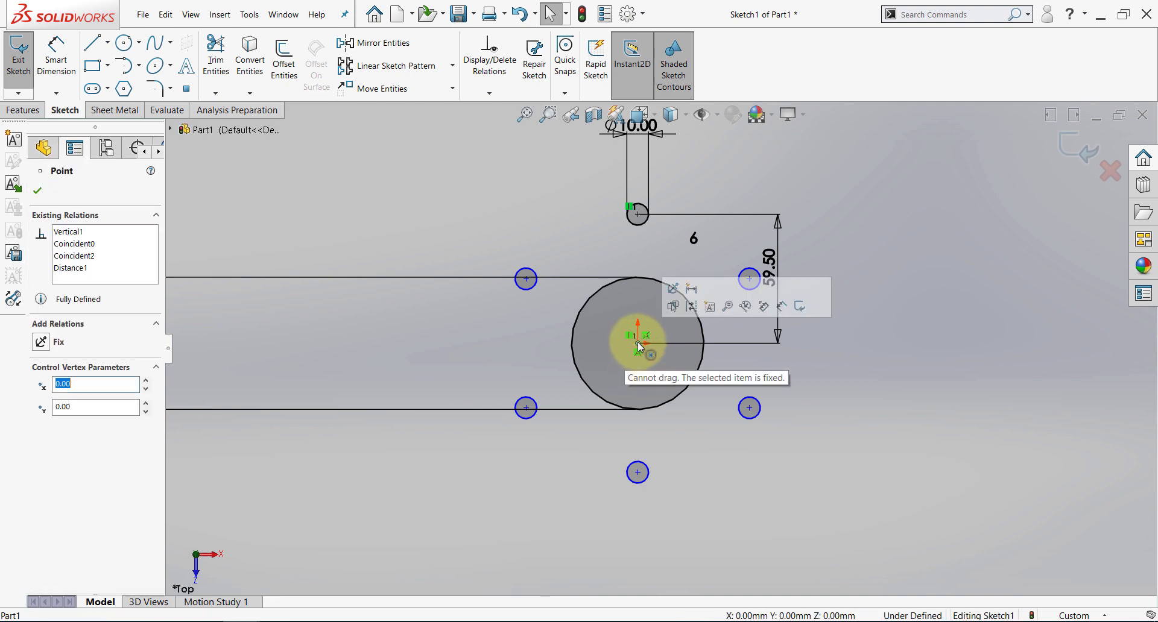
pyautogui.scroll(-1, 597, 377)
pyautogui.scroll(2, 637, 361)
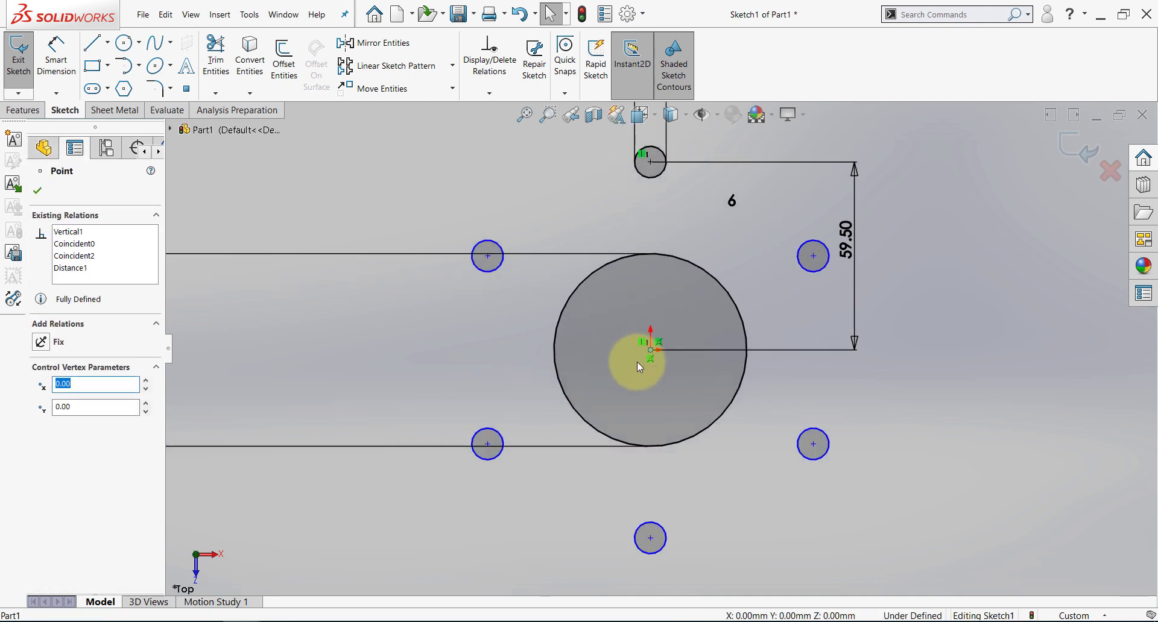
pyautogui.moveTo(649, 351)
pyautogui.mouseDown()
pyautogui.moveTo(614, 377)
pyautogui.moveTo(545, 284)
pyautogui.mouseUp()
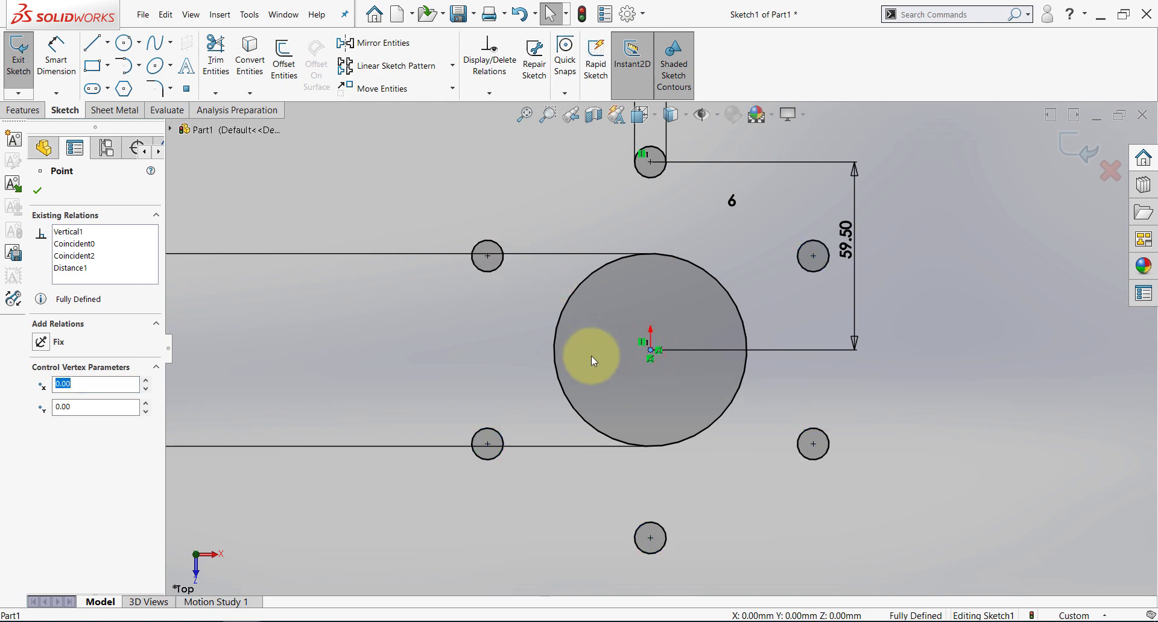
pyautogui.scroll(-2, 604, 374)
pyautogui.scroll(-5, 604, 374)
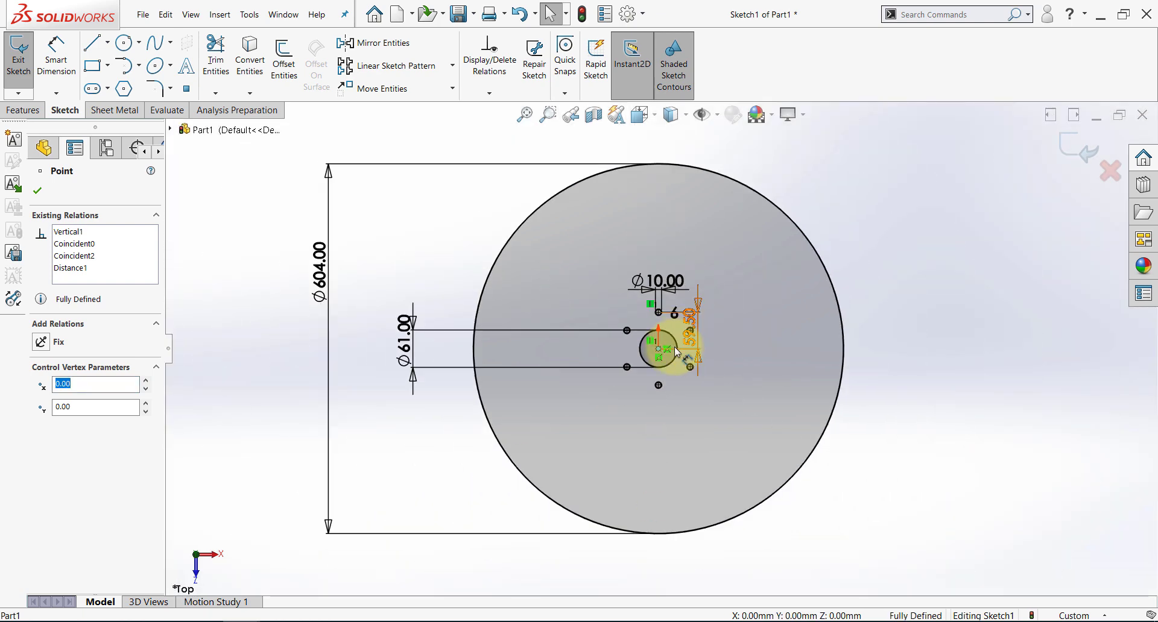
pyautogui.click(329, 351)
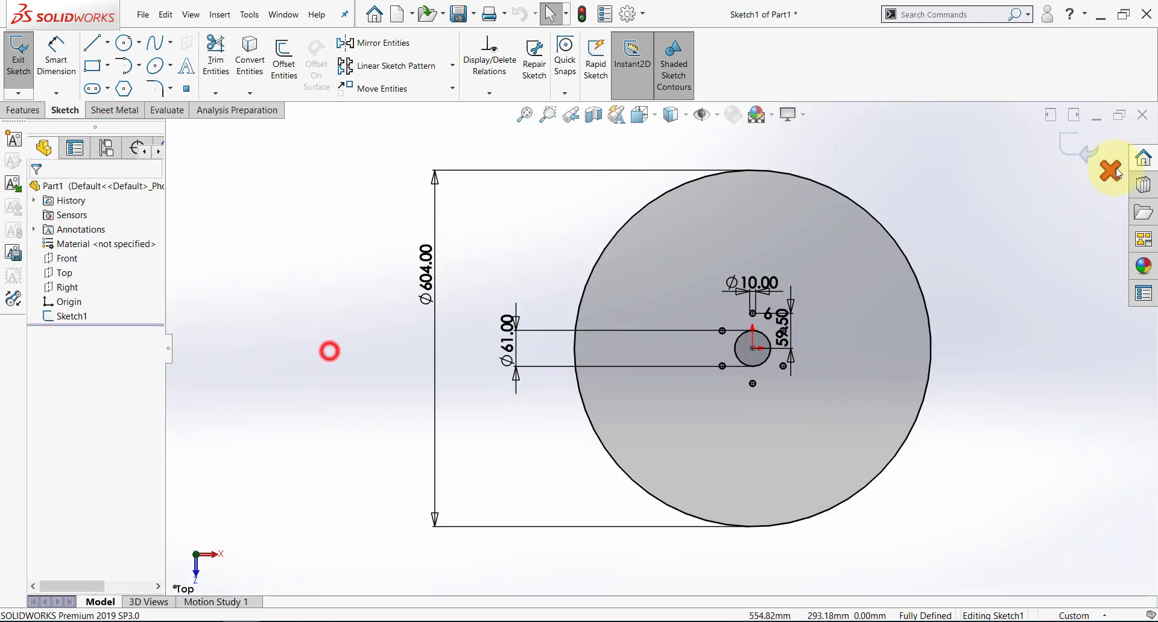
# - Exit the disc sketch and start a Base Flange from it, viewed from the front
pyautogui.click(1077, 143)
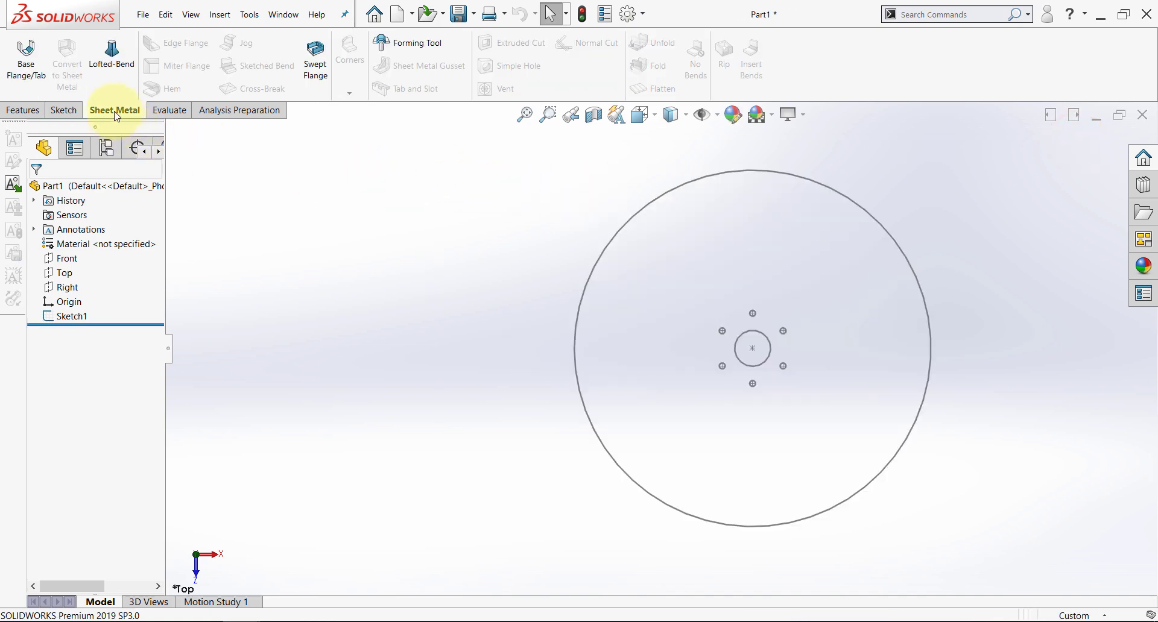
pyautogui.click(26, 72)
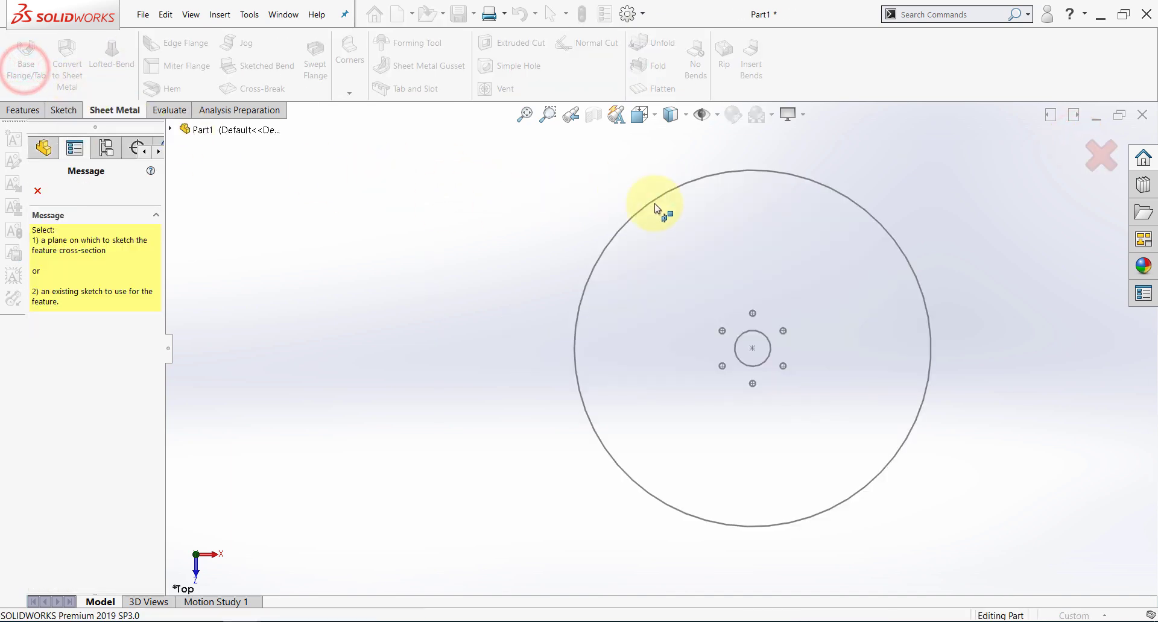
pyautogui.click(685, 188)
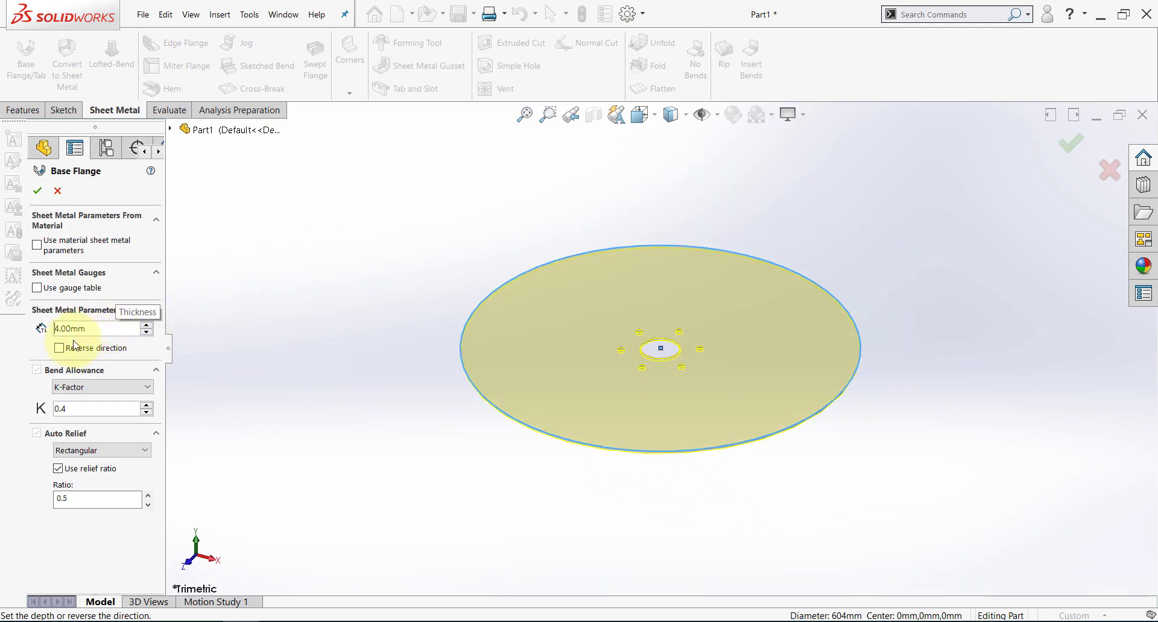
pyautogui.moveTo(240, 386); pyautogui.dragTo(271, 297, button='middle')
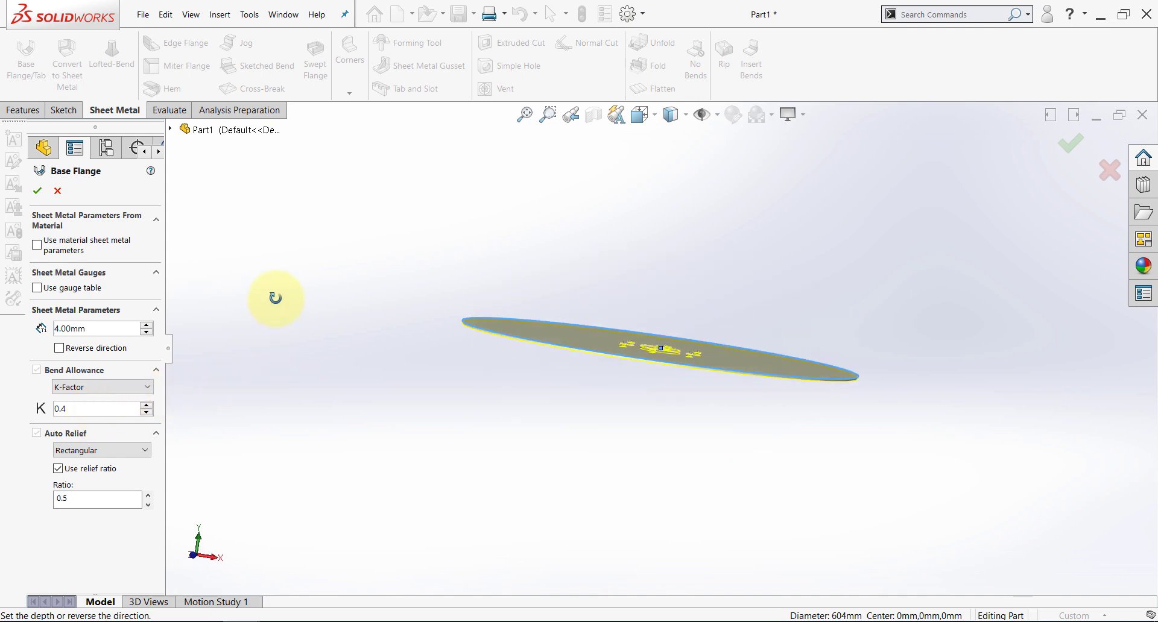
pyautogui.press('space')
pyautogui.click(471, 360)
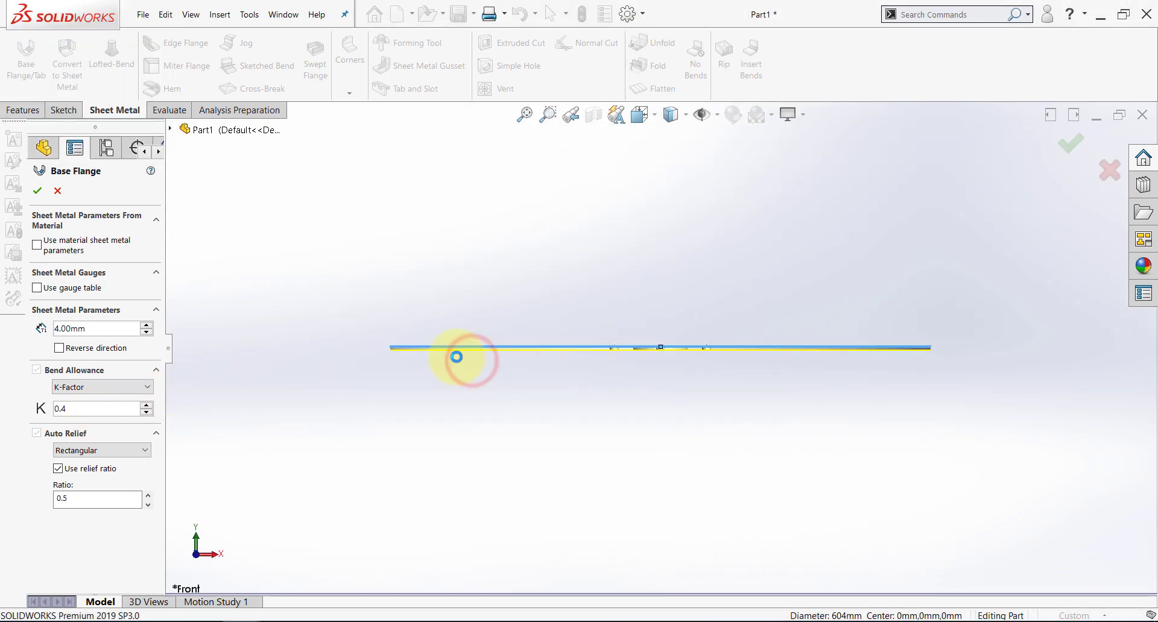
# - Keep the original thickness direction and accept the 4 mm base flange
pyautogui.scroll(-5, 452, 355)
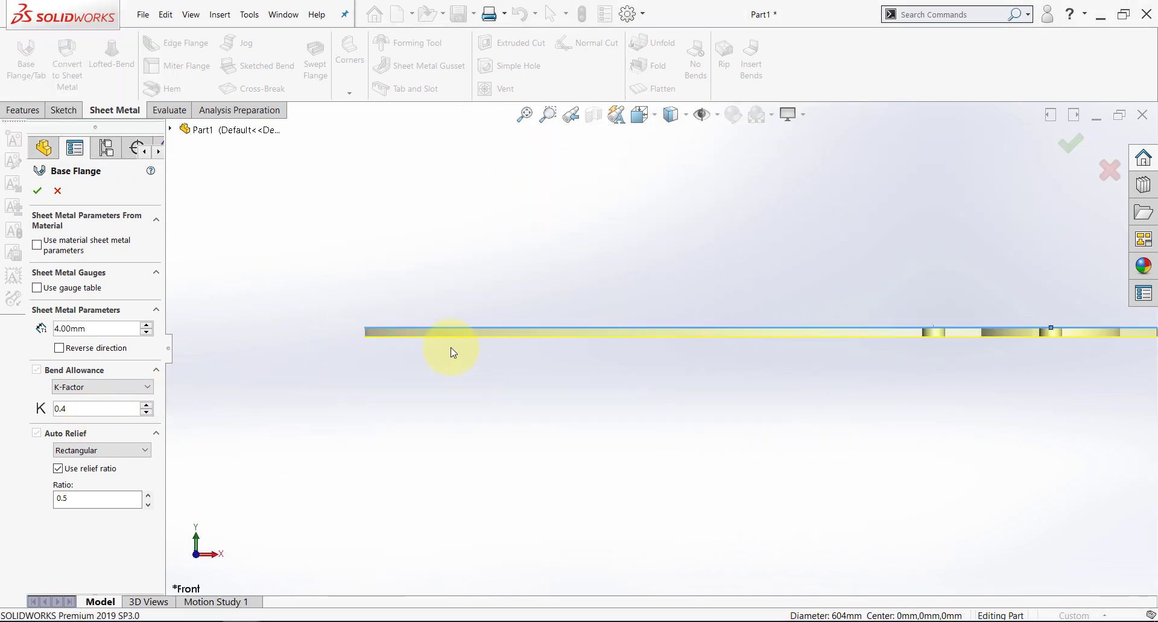
pyautogui.click(60, 348)
pyautogui.click(60, 349)
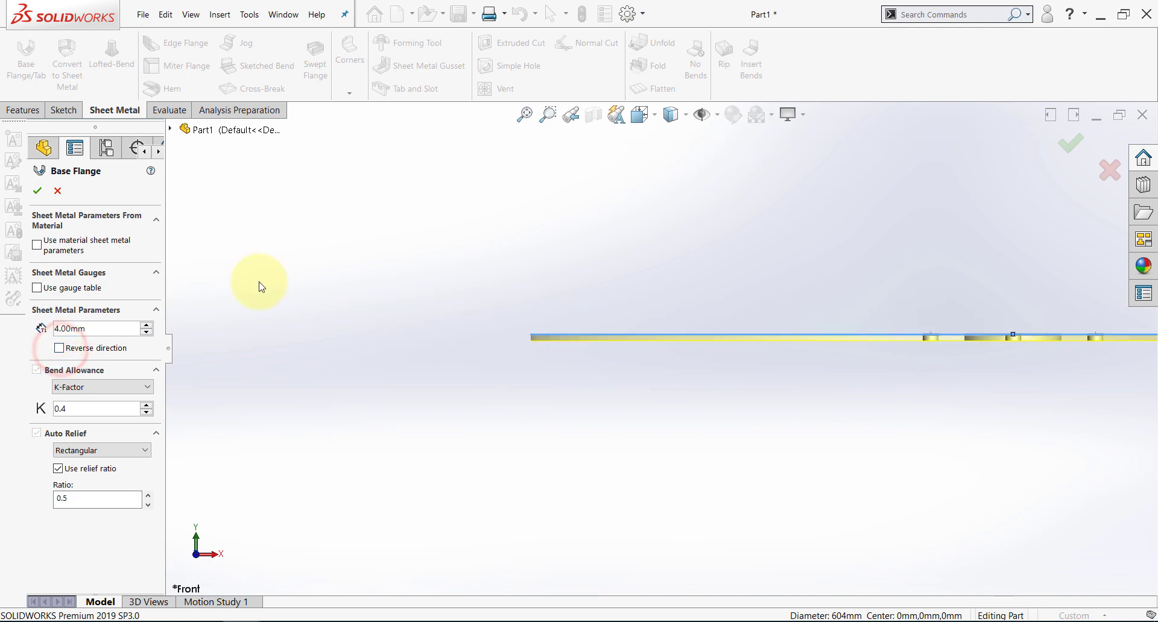
pyautogui.click(38, 193)
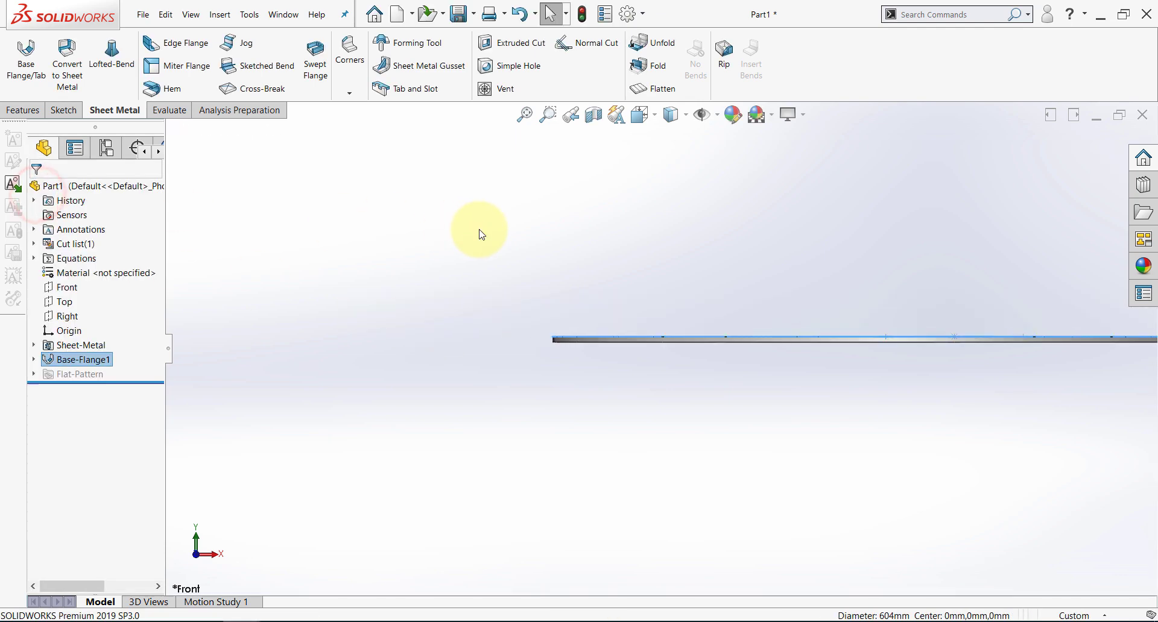
pyautogui.scroll(3, 483, 260)
pyautogui.moveTo(494, 284); pyautogui.dragTo(503, 353, button='middle')
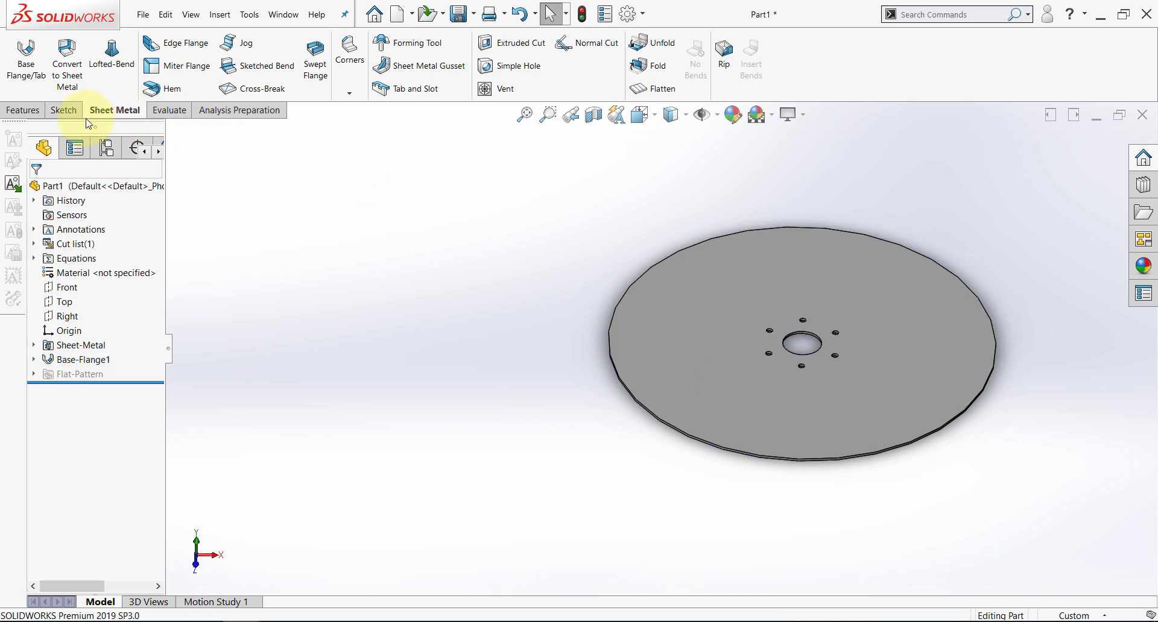
pyautogui.click(23, 109)
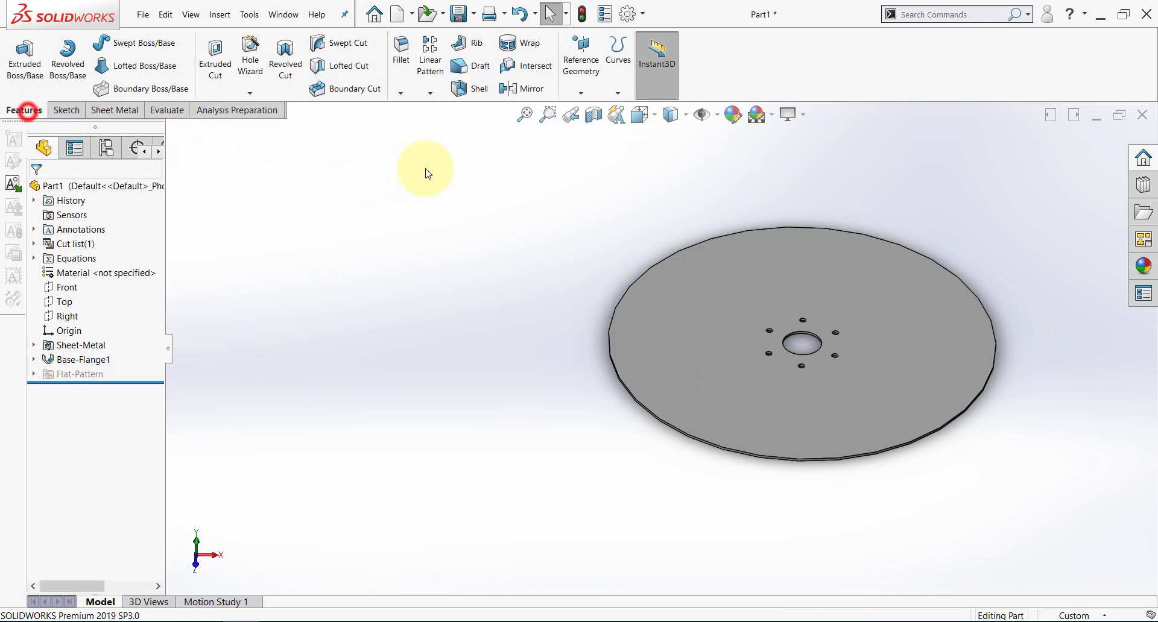
# - Create Plane1 offset 36 mm from the disc's top face
pyautogui.click(580, 93)
pyautogui.click(586, 110)
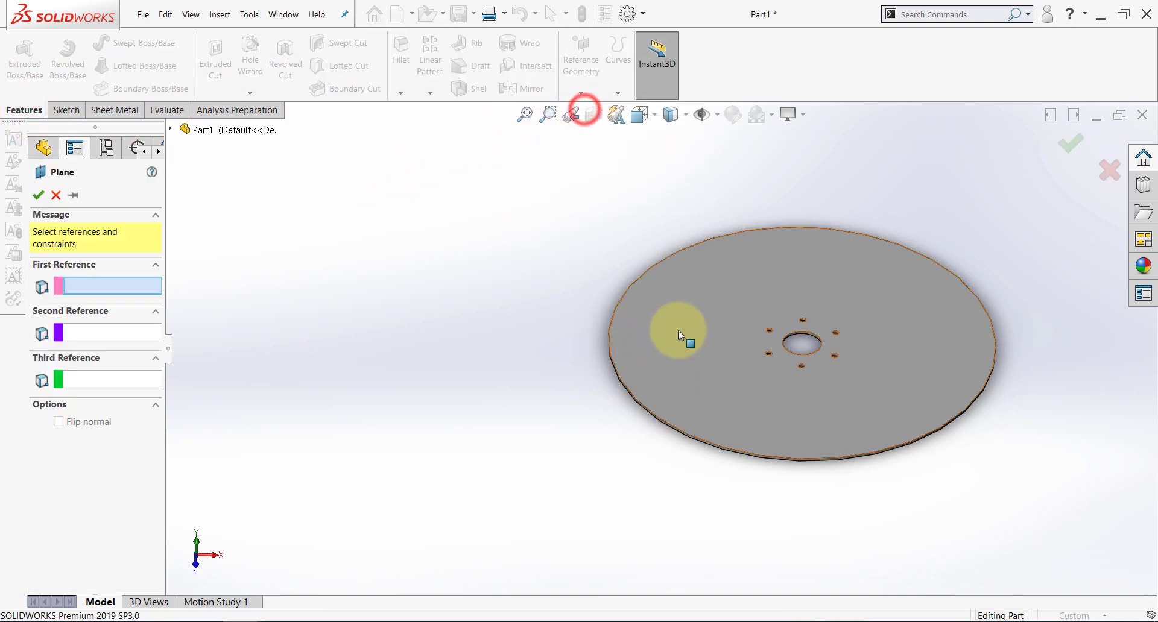
pyautogui.click(691, 310)
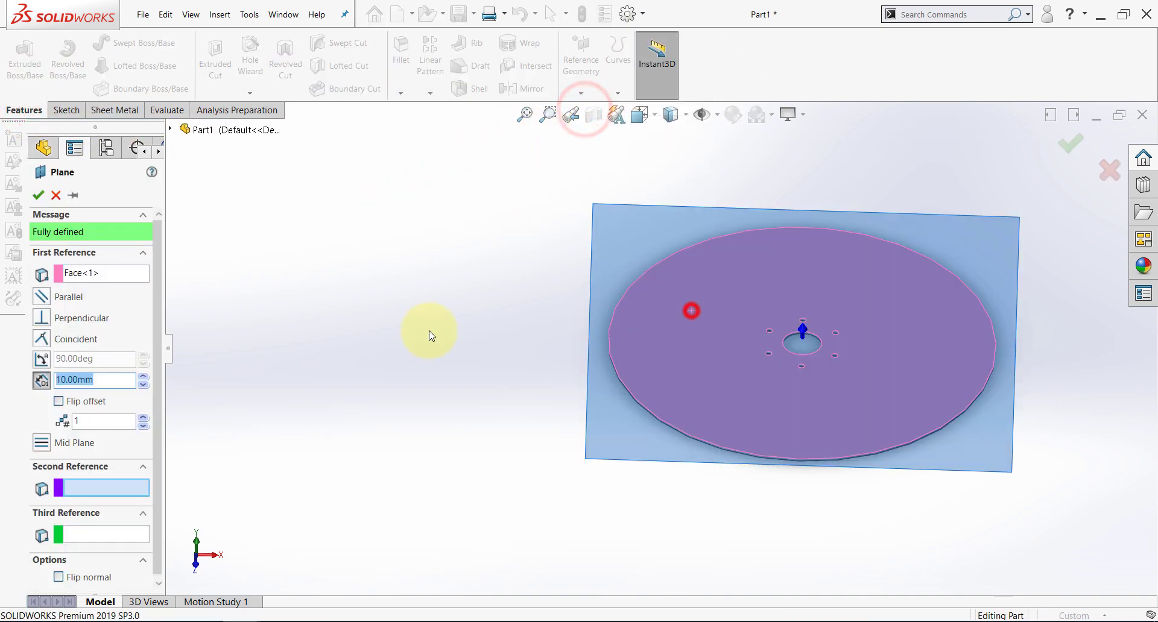
pyautogui.click(103, 378)
pyautogui.write('36')
pyautogui.press('Return')
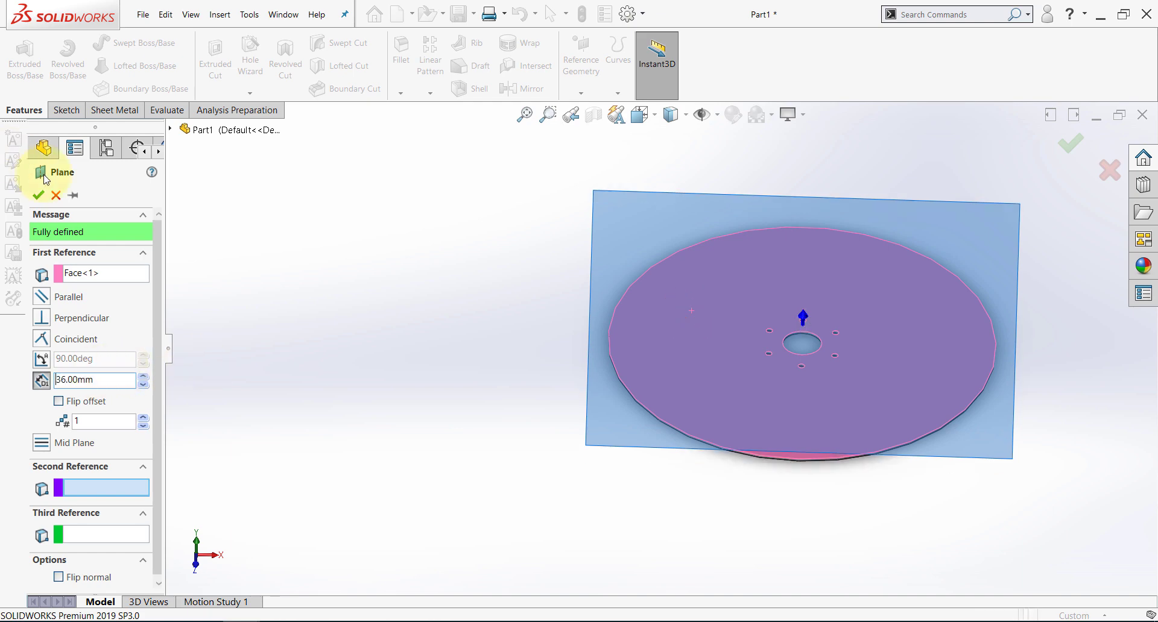
pyautogui.click(37, 196)
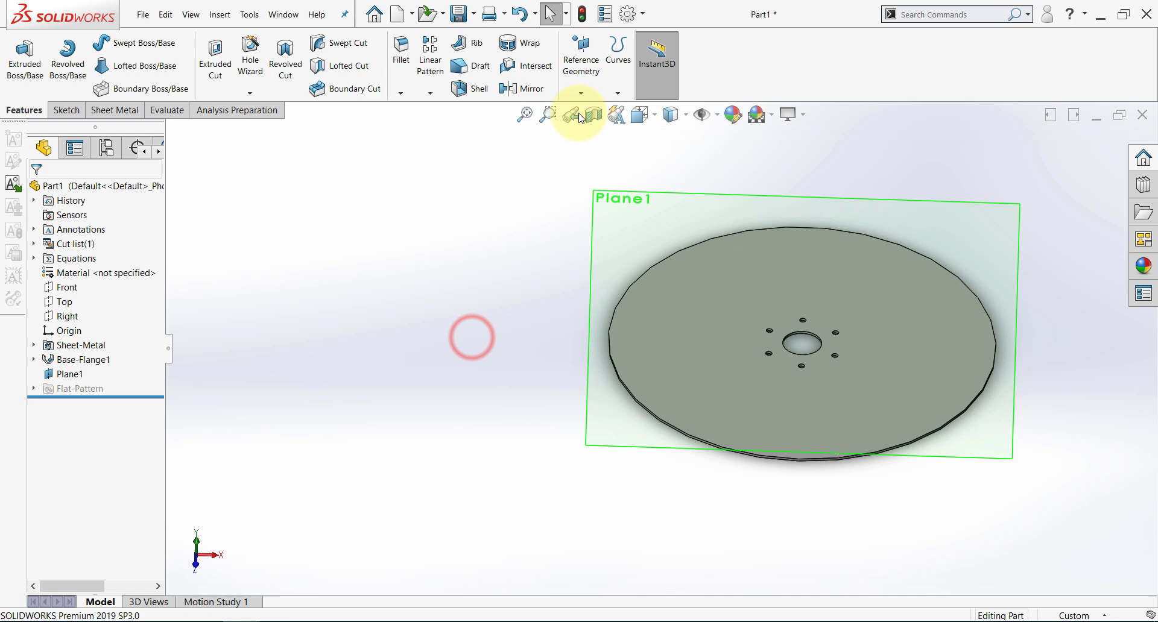
# - Create Plane2 offset 59.5 mm from the disc's top face
pyautogui.click(582, 96)
pyautogui.click(584, 107)
pyautogui.moveTo(641, 344); pyautogui.dragTo(572, 279, button='middle')
pyautogui.scroll(-4, 649, 336)
pyautogui.click(647, 331)
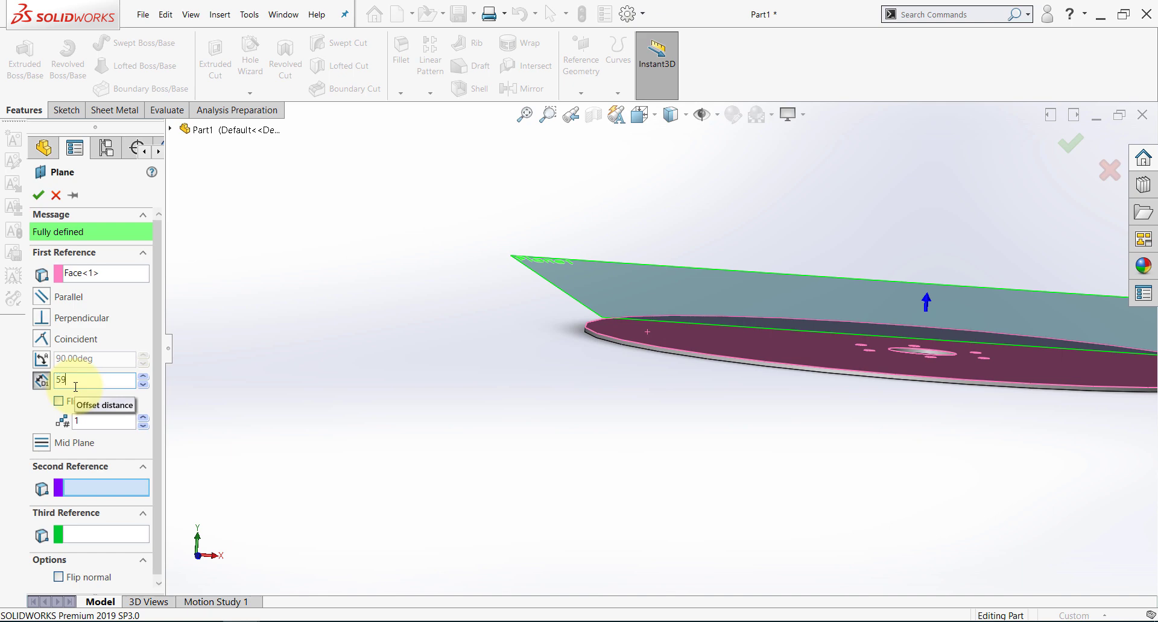
pyautogui.write('59.5')
pyautogui.press('Return')
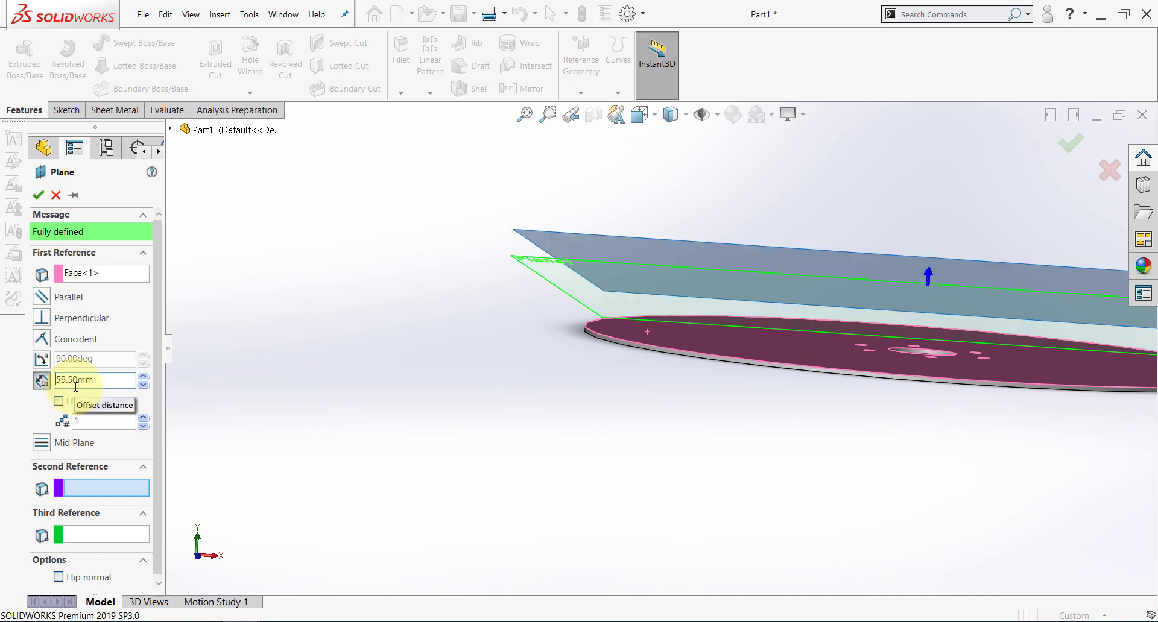
pyautogui.click(37, 195)
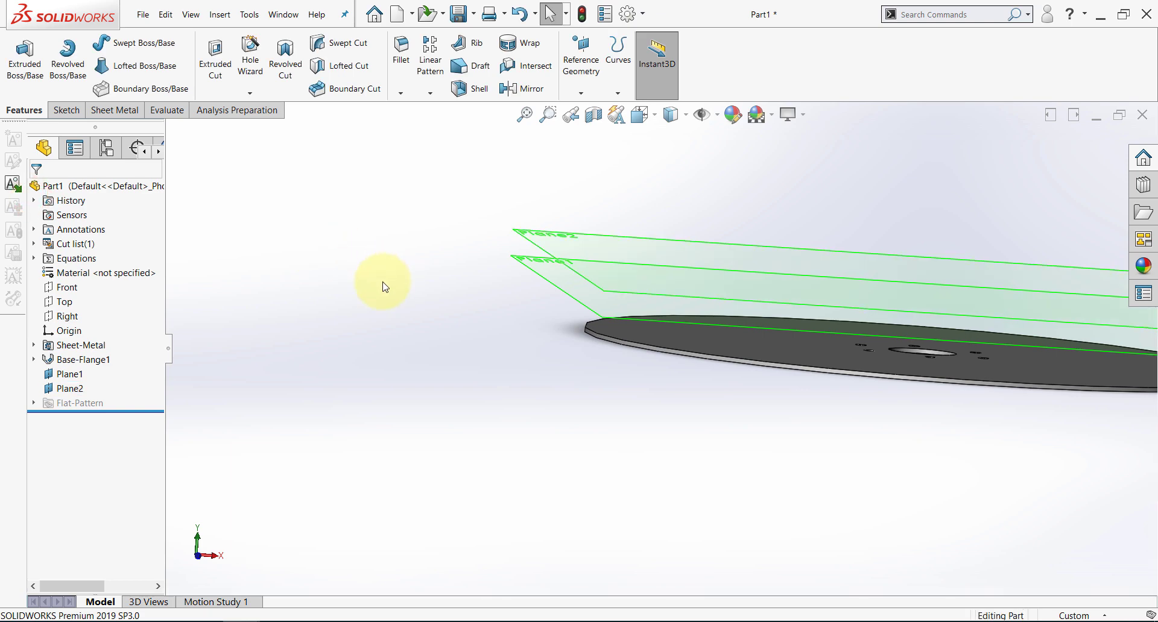
# - Start Sketch7 on the offset reference plane and view it normal to the screen
pyautogui.click(121, 109)
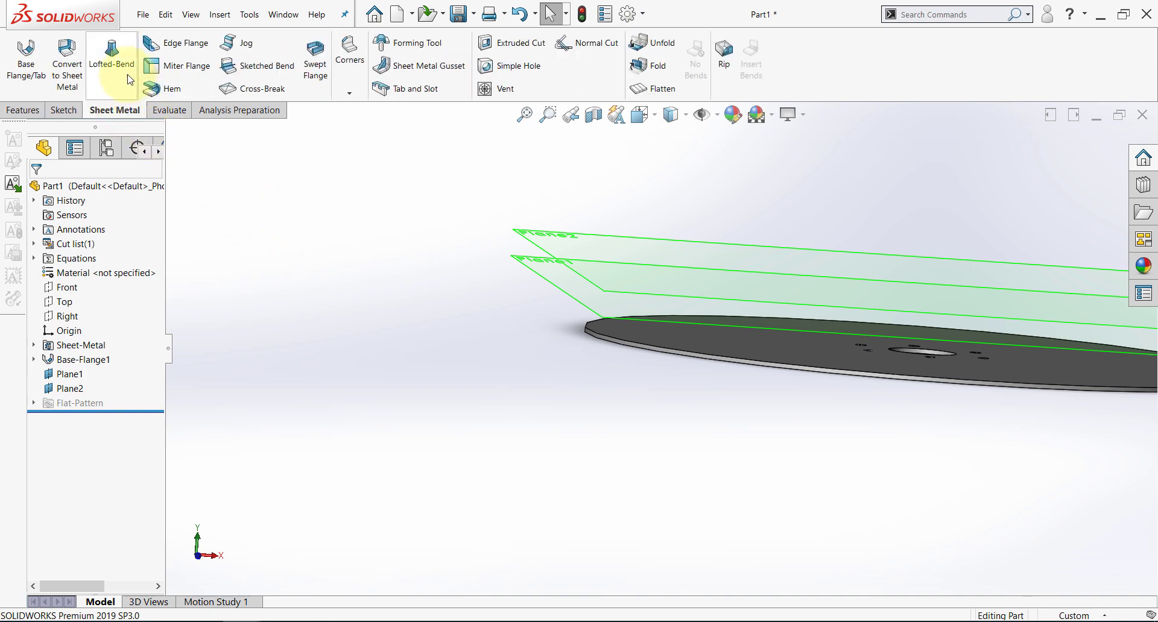
pyautogui.click(493, 323)
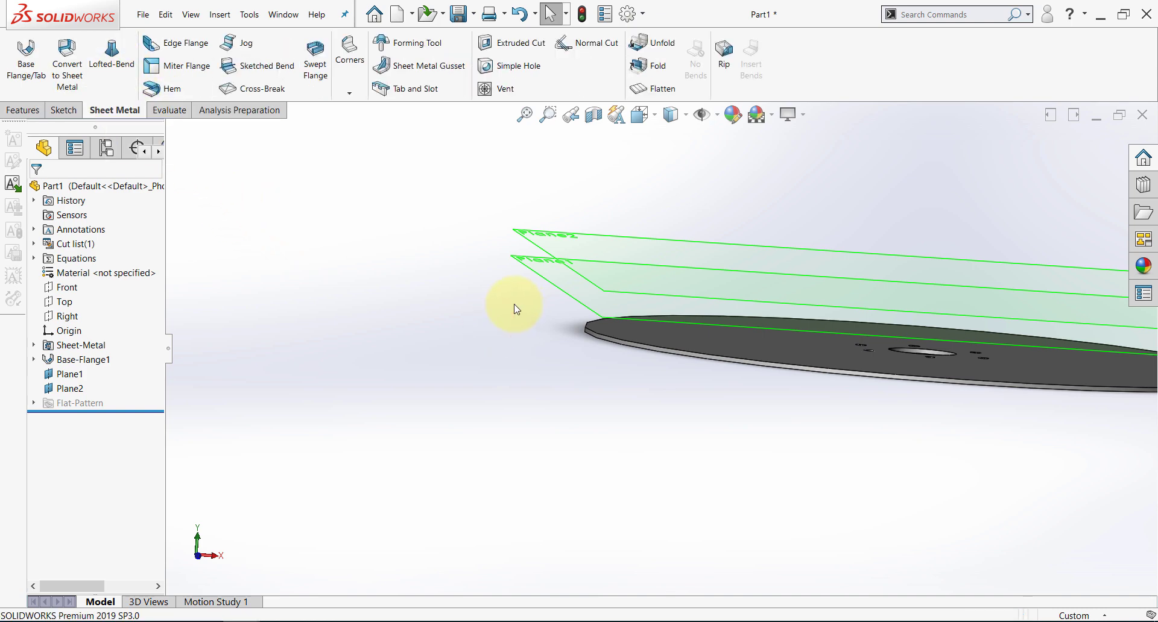
pyautogui.click(533, 264)
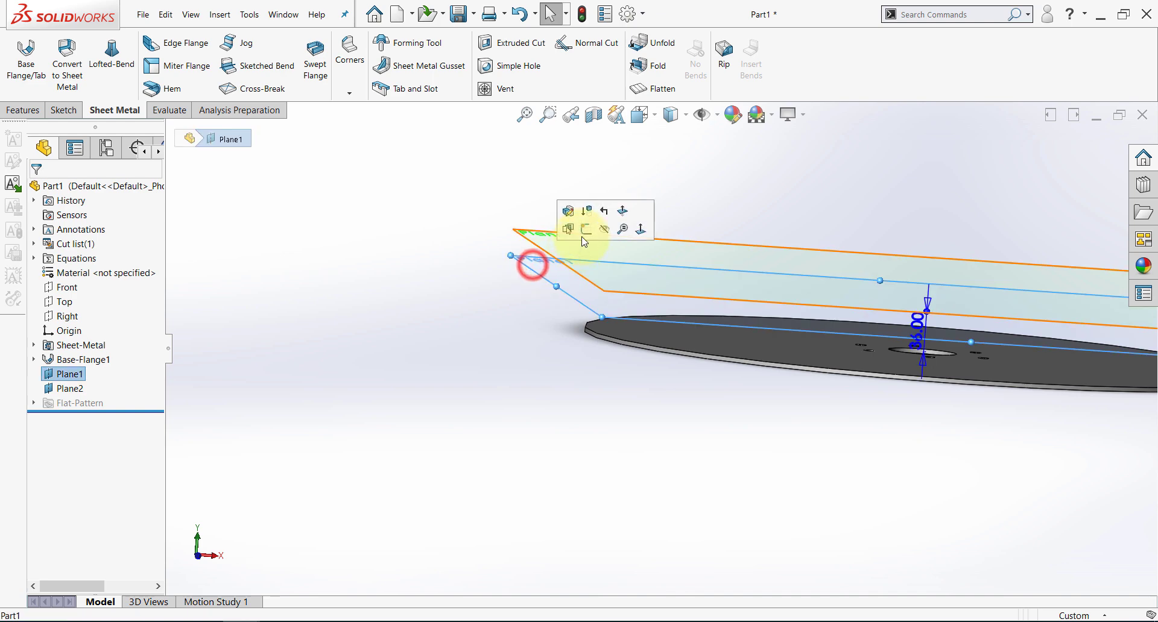
pyautogui.click(585, 226)
pyautogui.click(75, 417)
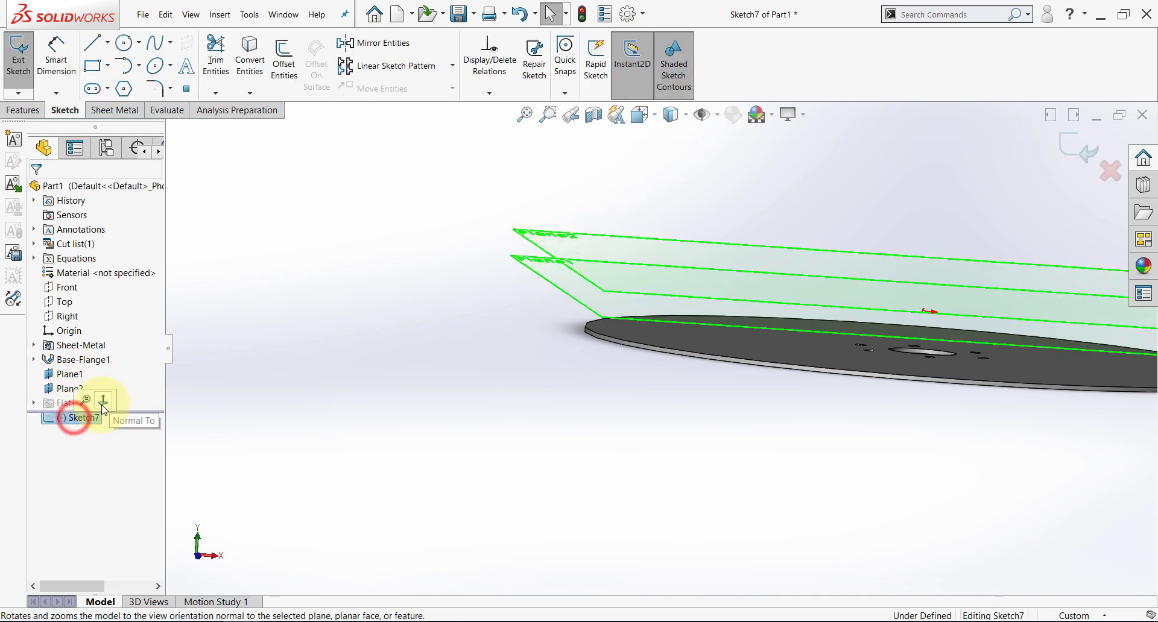
pyautogui.click(101, 404)
# - Convert the disc's outer edge into Sketch7
pyautogui.click(249, 57)
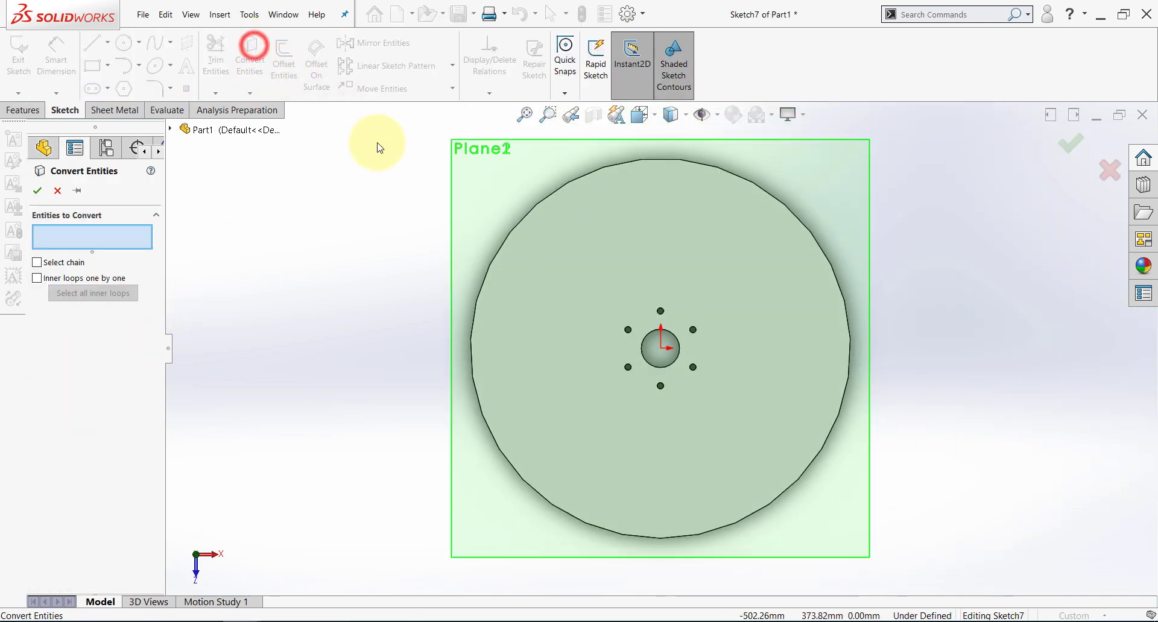
pyautogui.click(569, 182)
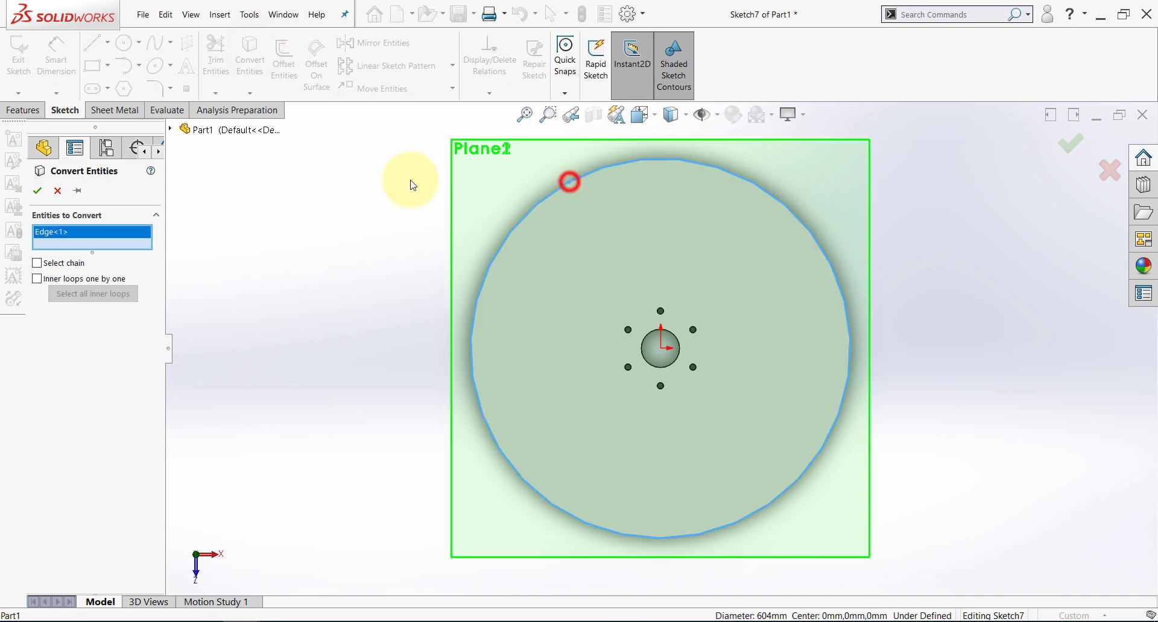
pyautogui.click(37, 190)
pyautogui.click(300, 300)
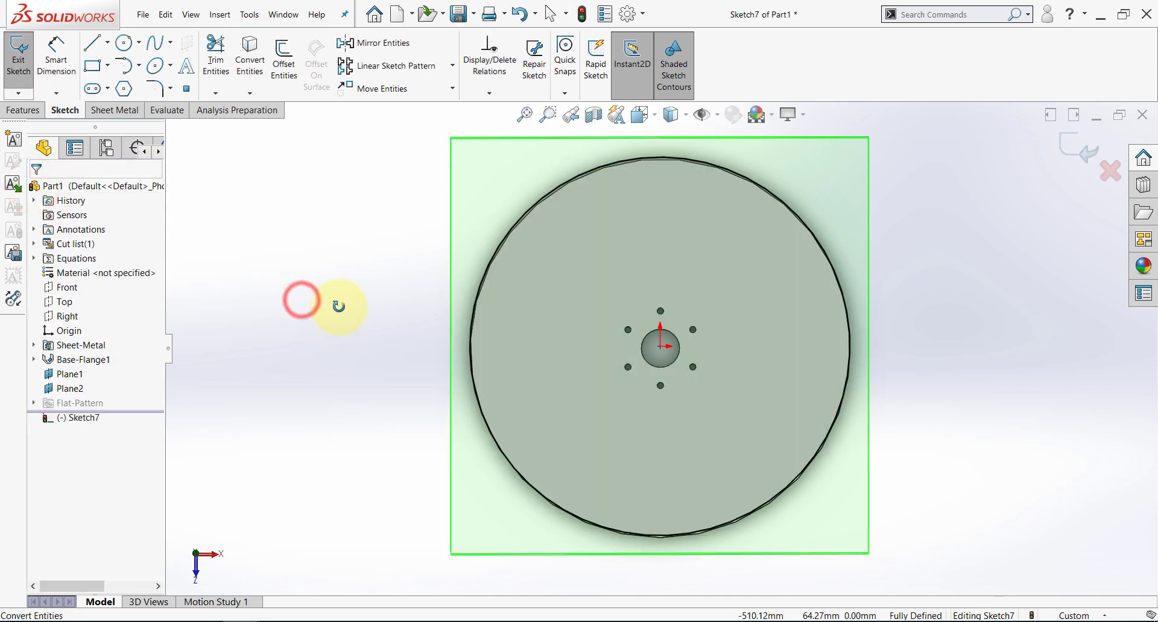
pyautogui.click(80, 418)
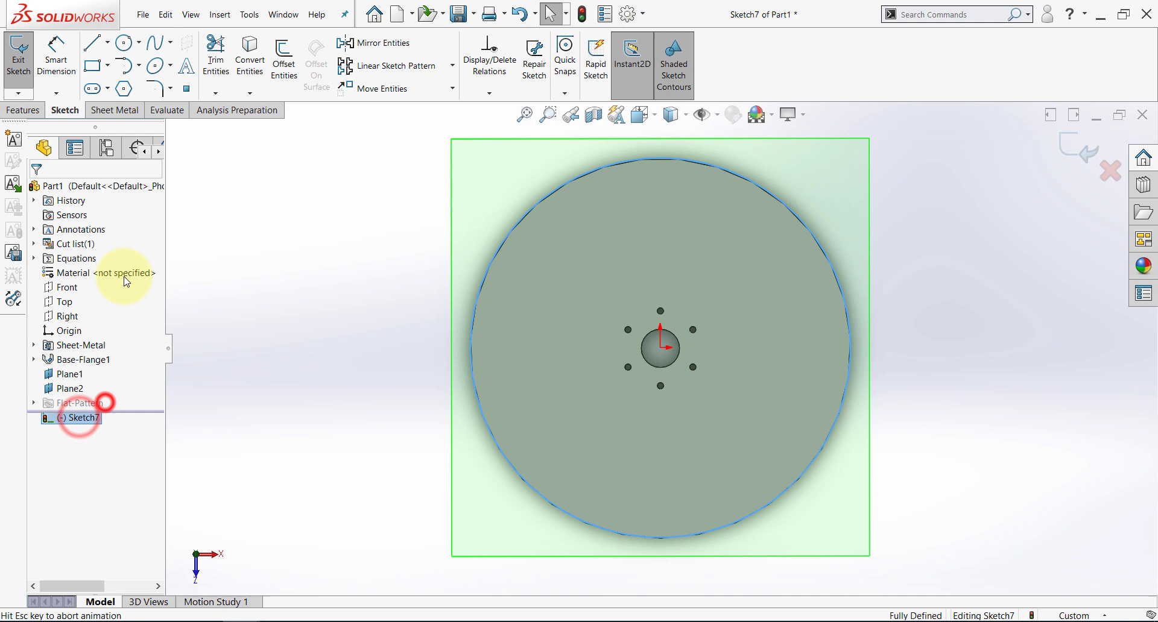
# - Draw a vertical centerline from the top bolt point to above the wheel rim
pyautogui.click(107, 43)
pyautogui.click(114, 75)
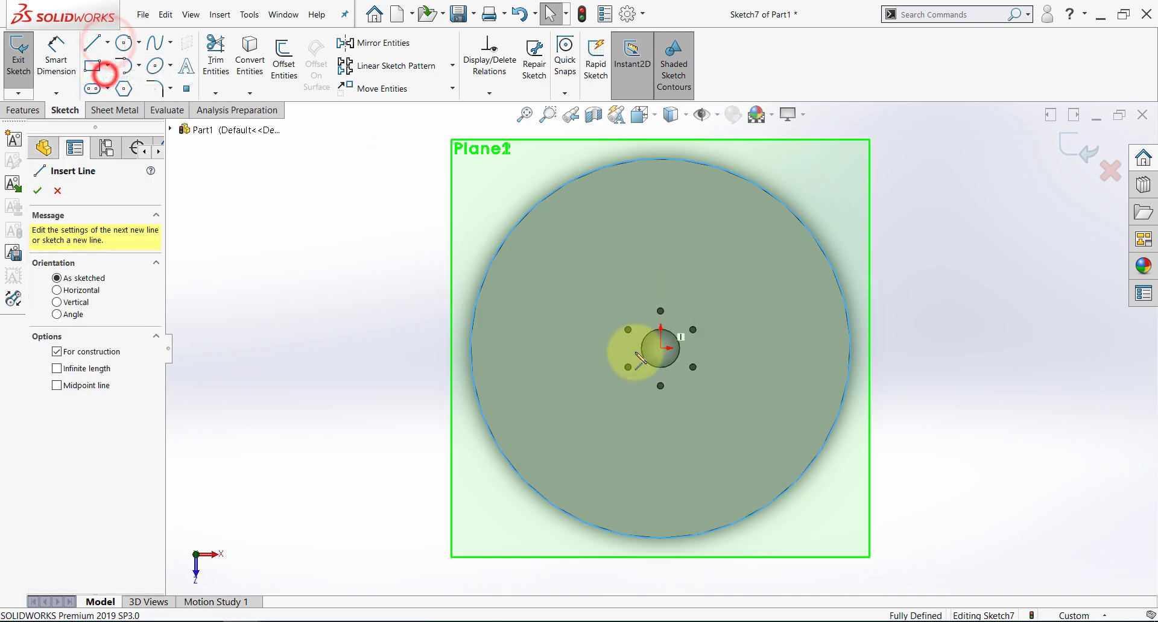
pyautogui.click(661, 312)
pyautogui.scroll(1, 660, 241)
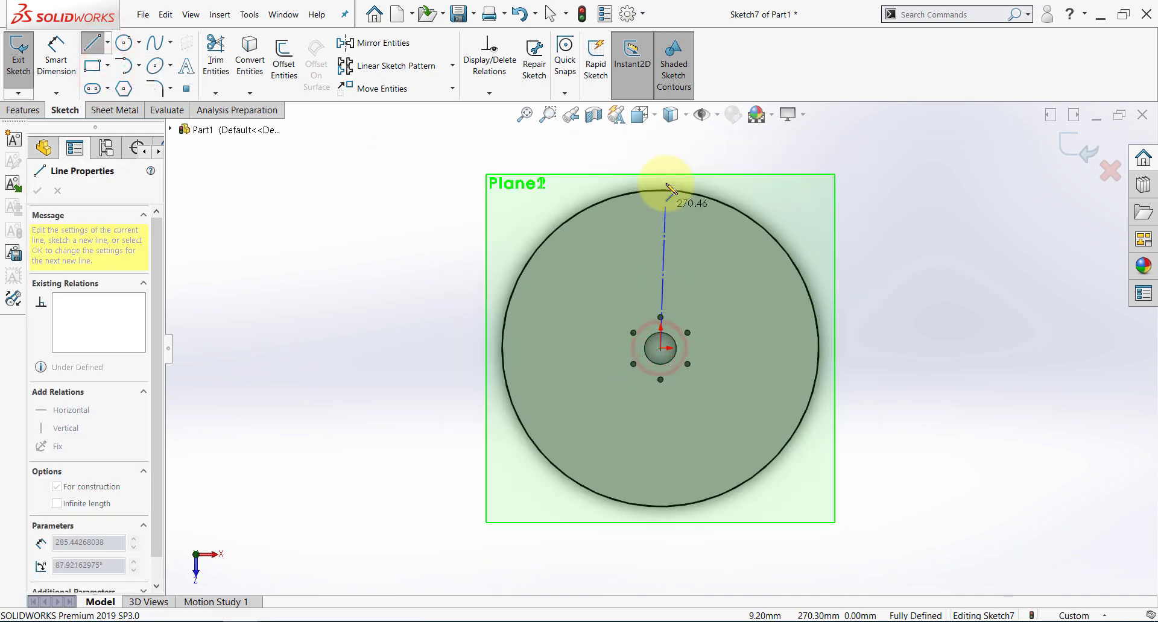
pyautogui.click(660, 148)
pyautogui.press('Escape')
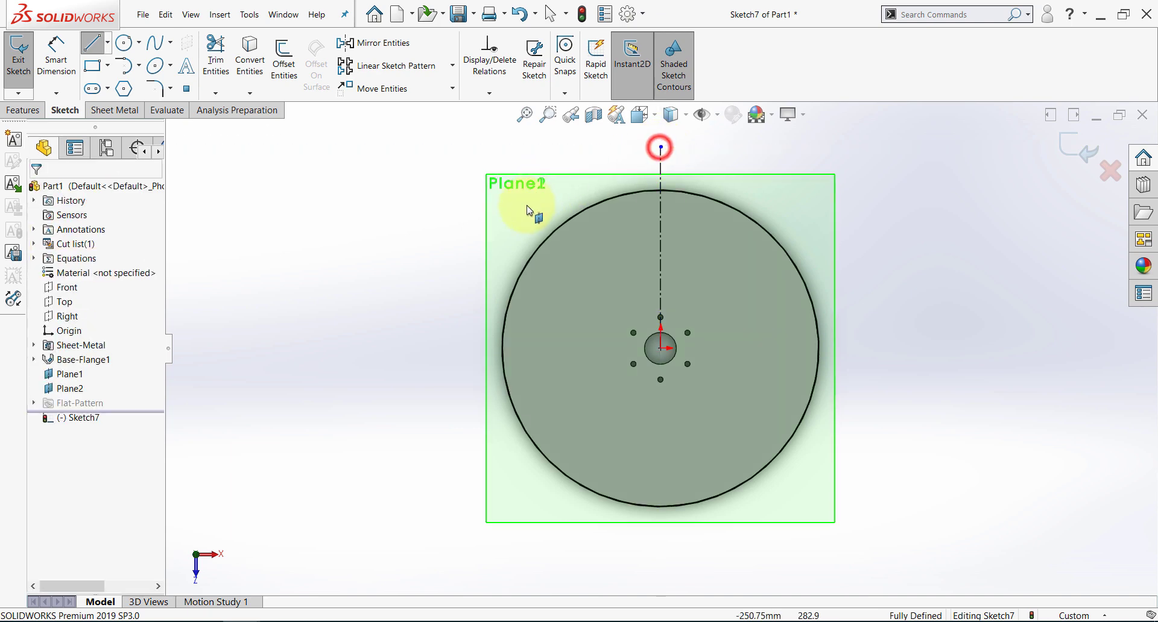
# - Offset the centerline by 0.10 mm, make the copy construction, and exit Sketch7
pyautogui.click(272, 58)
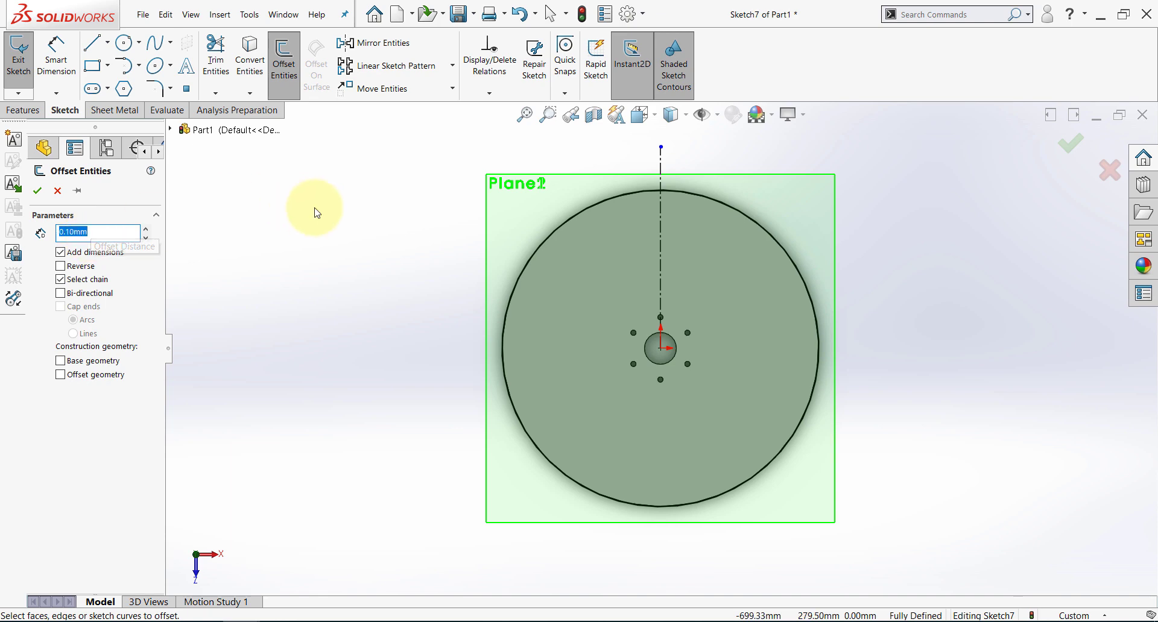
pyautogui.scroll(-6, 658, 183)
pyautogui.click(729, 202)
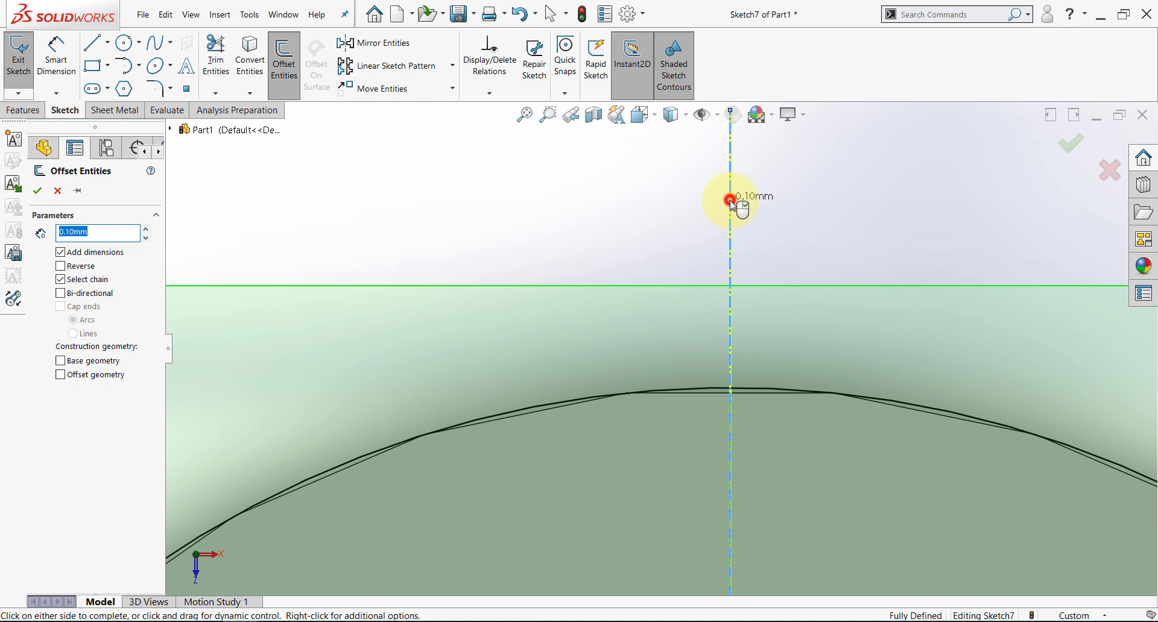
pyautogui.scroll(-3, 733, 389)
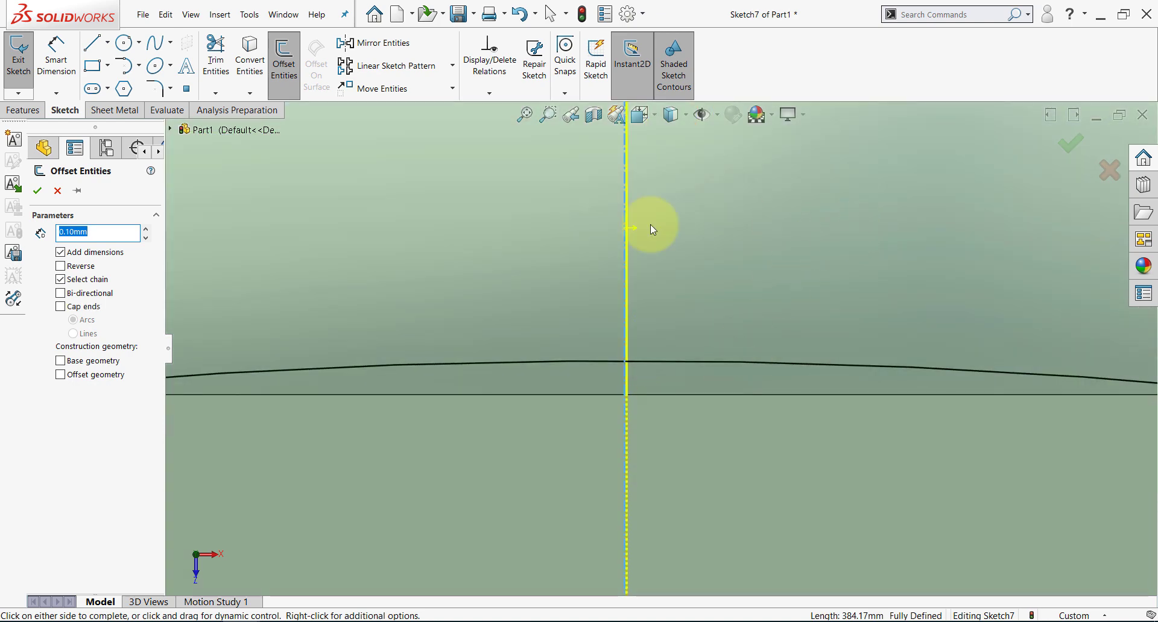
pyautogui.click(48, 191)
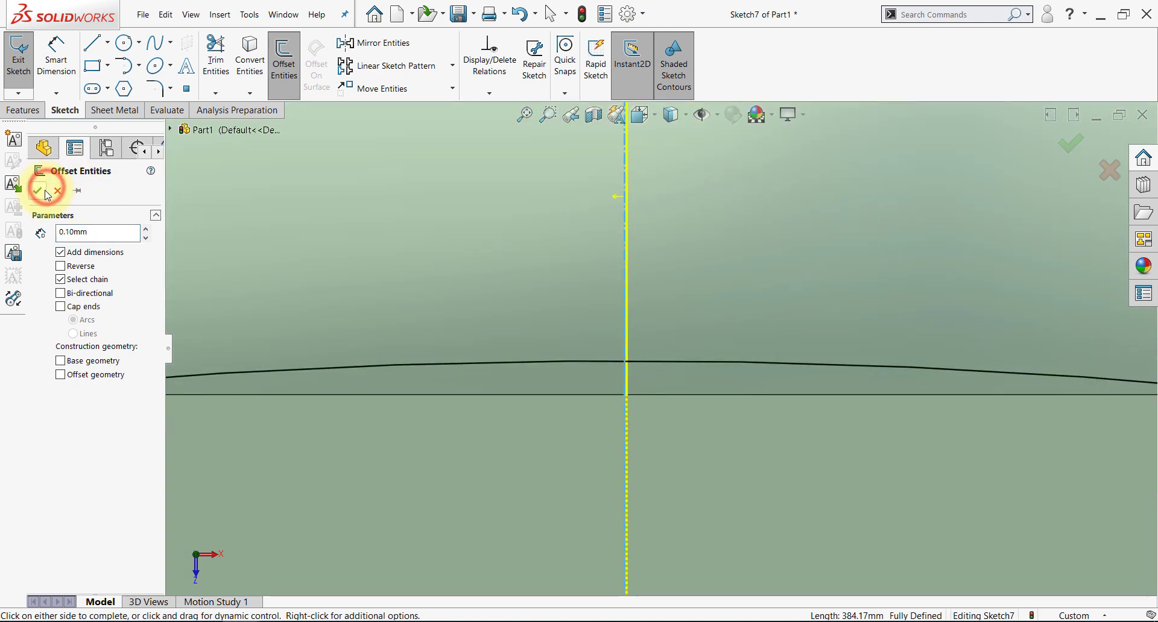
pyautogui.scroll(2, 651, 198)
pyautogui.scroll(-4, 653, 237)
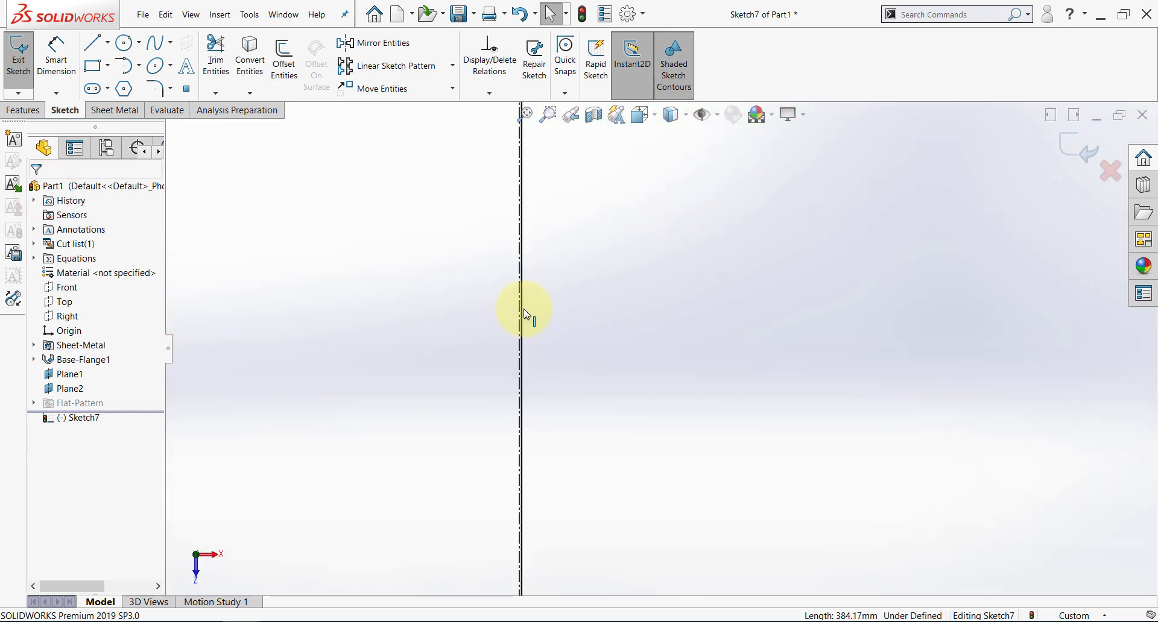
pyautogui.click(522, 309)
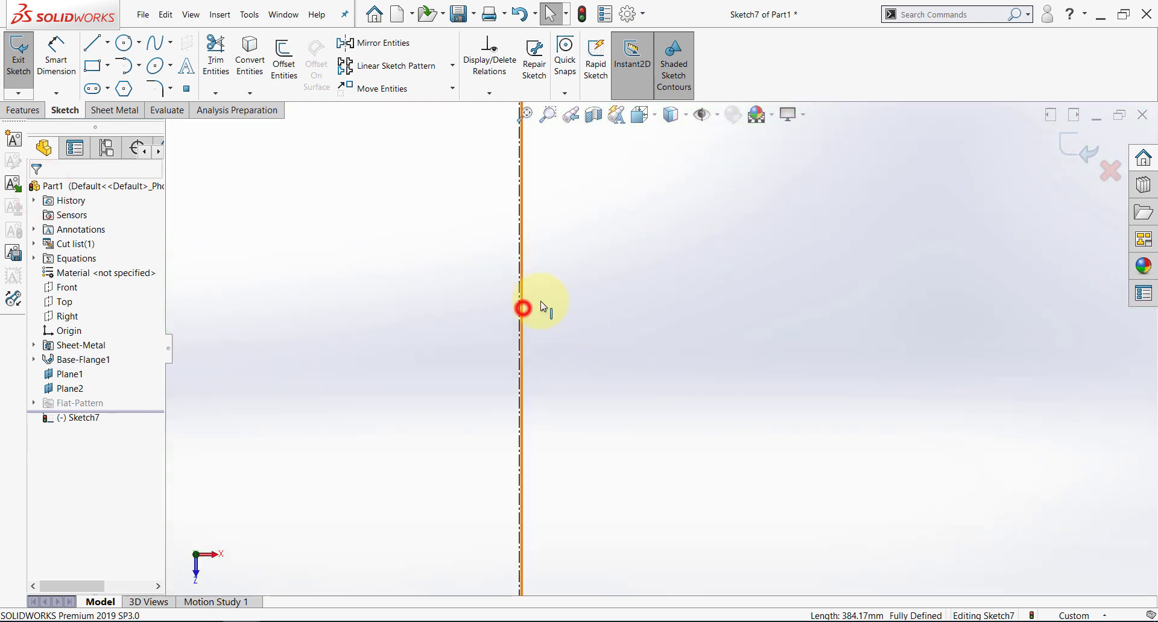
pyautogui.click(577, 271)
pyautogui.click(607, 361)
pyautogui.scroll(2, 896, 288)
pyautogui.scroll(2, 896, 288)
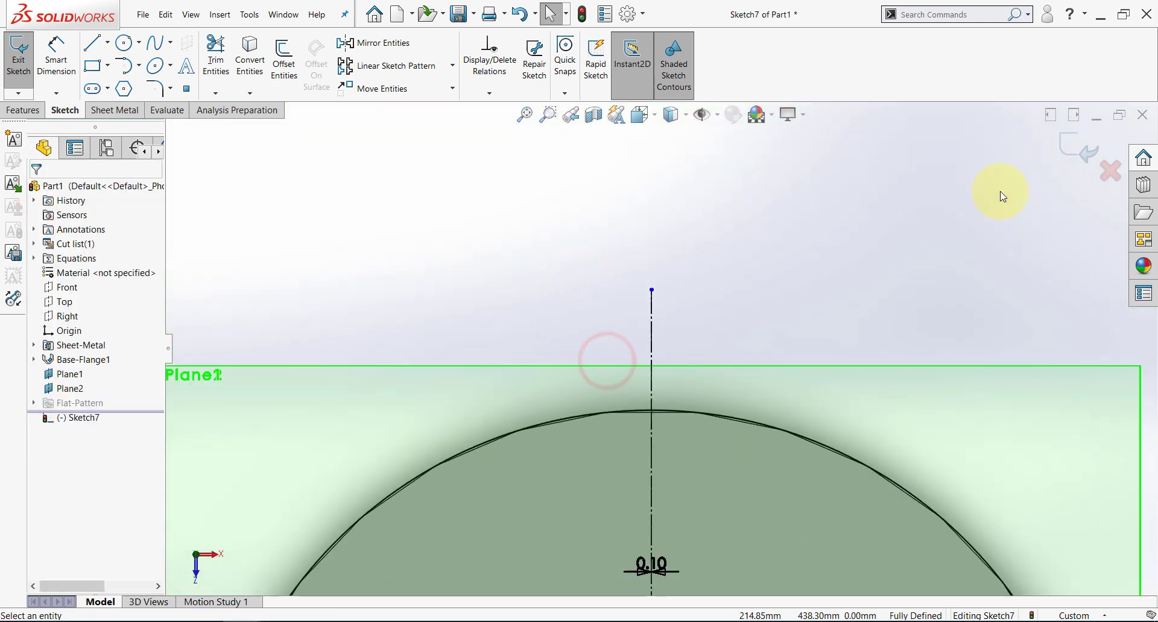
pyautogui.click(1068, 145)
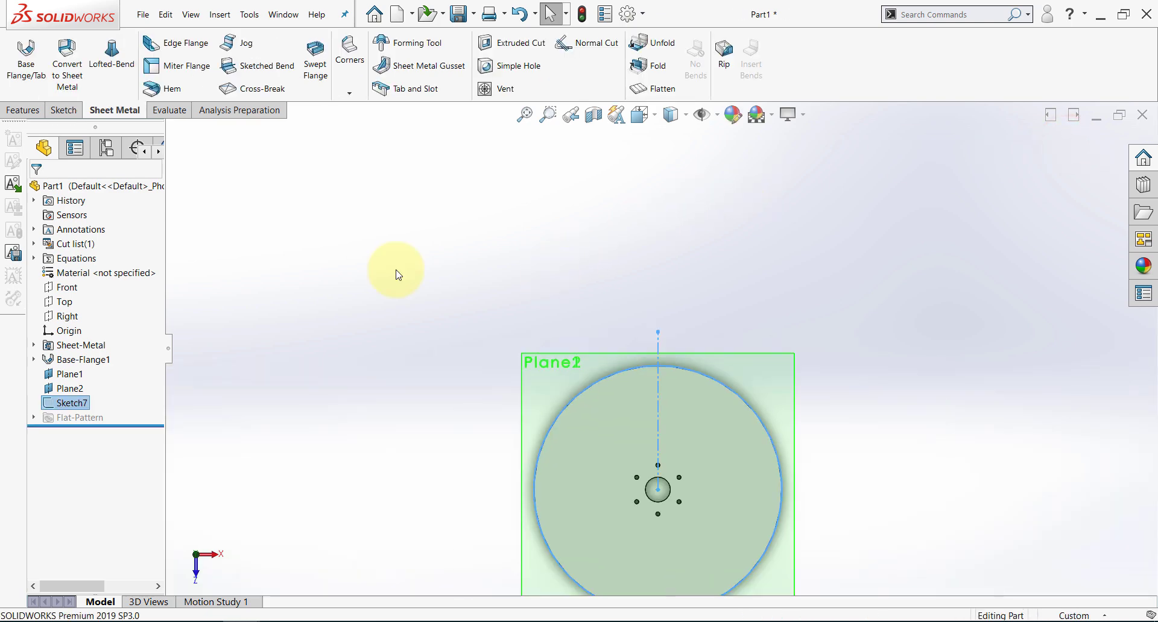
# - Start a new sketch on Plane2, viewed normal to the screen
pyautogui.moveTo(397, 275); pyautogui.dragTo(680, 341, button='middle')
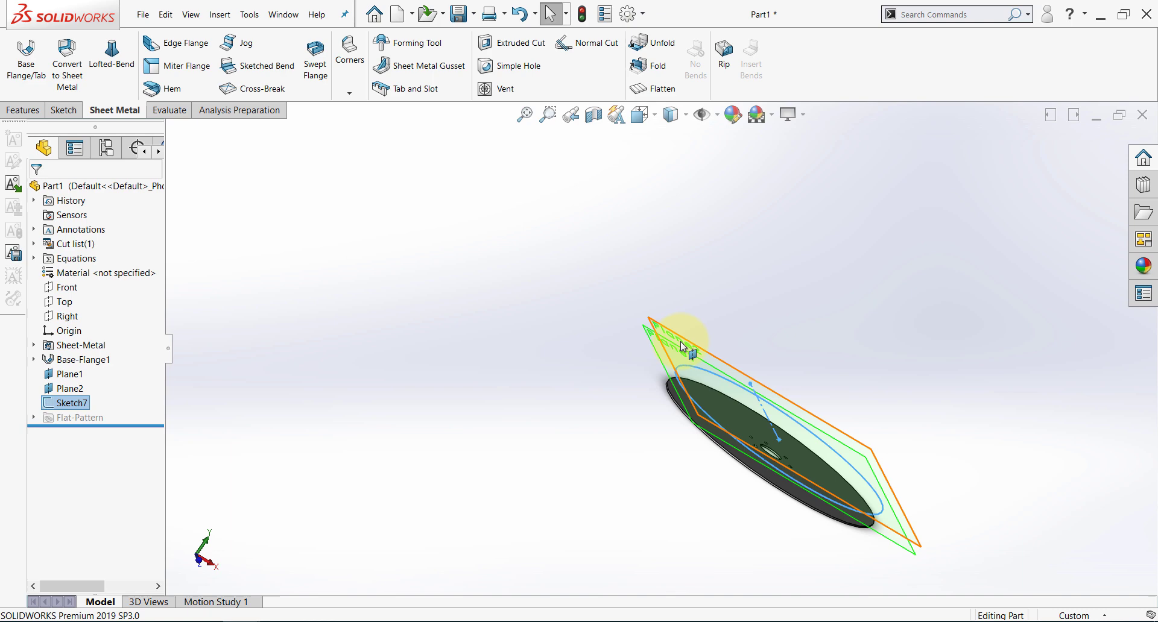
pyautogui.click(681, 341)
pyautogui.click(735, 307)
pyautogui.click(81, 433)
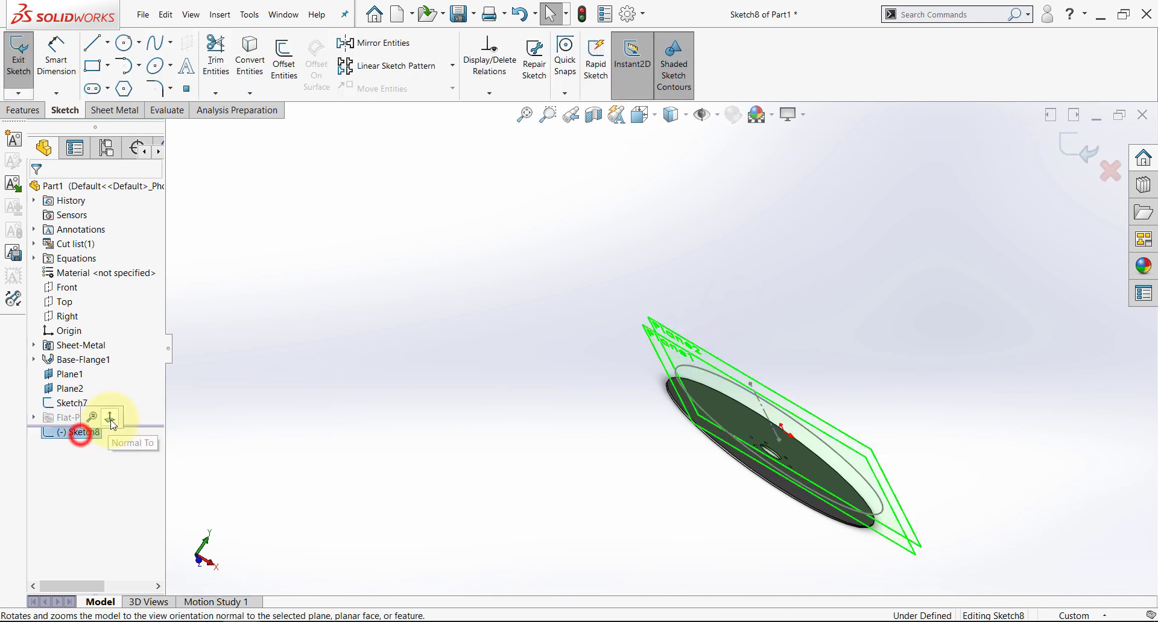
pyautogui.click(111, 419)
# - Draw an origin-centred circle and dimension its diameter to 176.5 mm
pyautogui.click(123, 42)
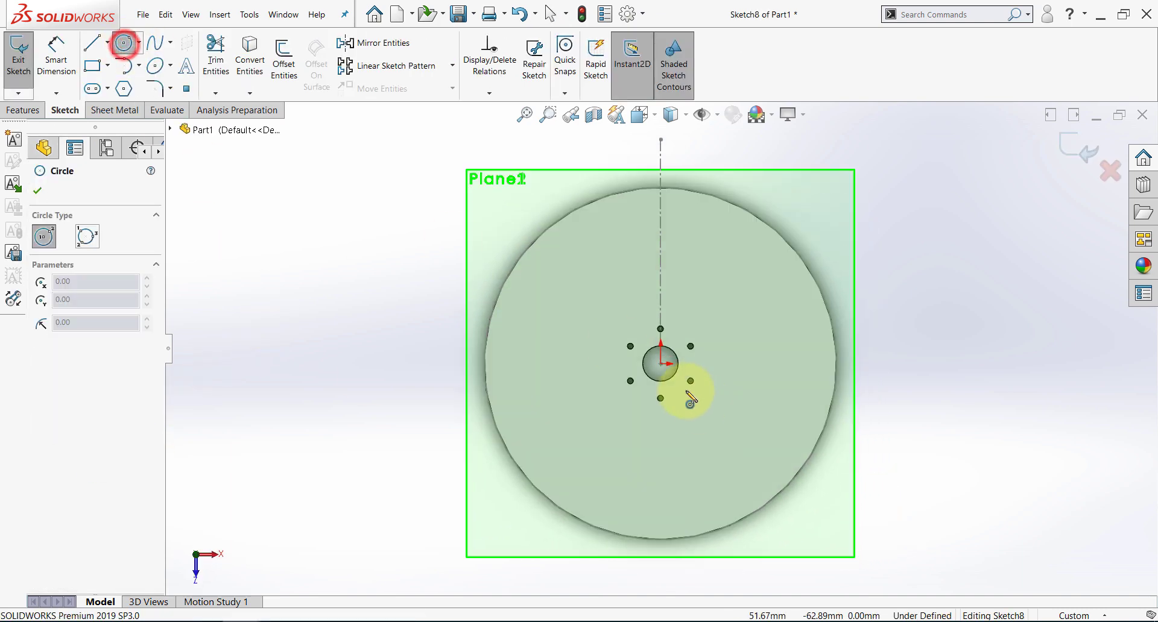
pyautogui.click(663, 365)
pyautogui.click(708, 284)
pyautogui.click(60, 45)
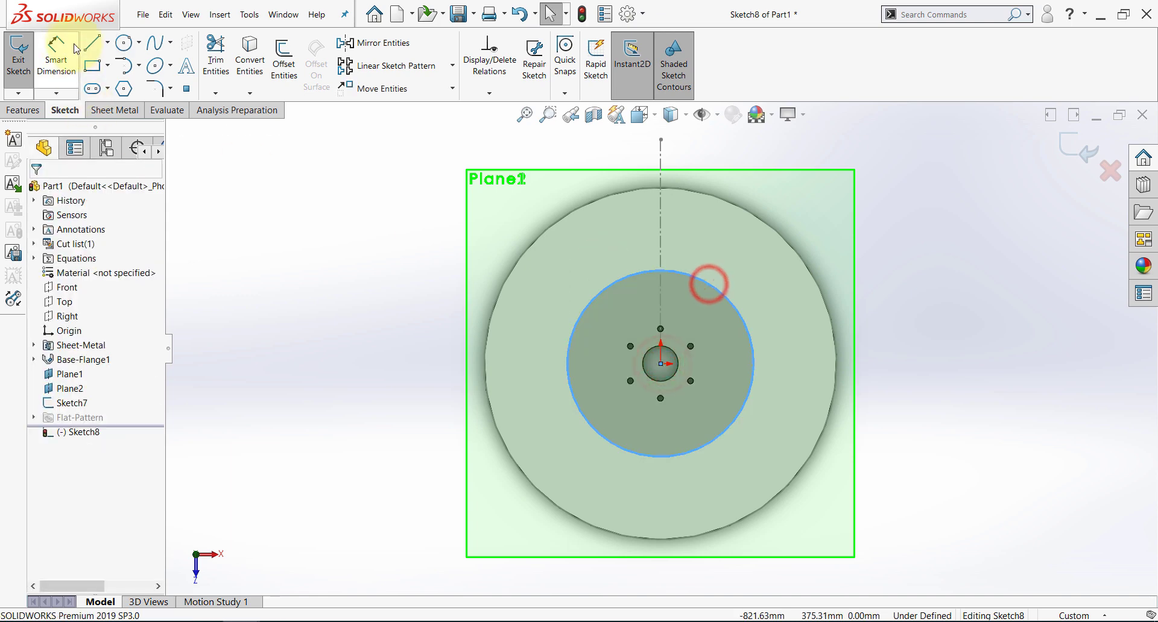
pyautogui.click(583, 315)
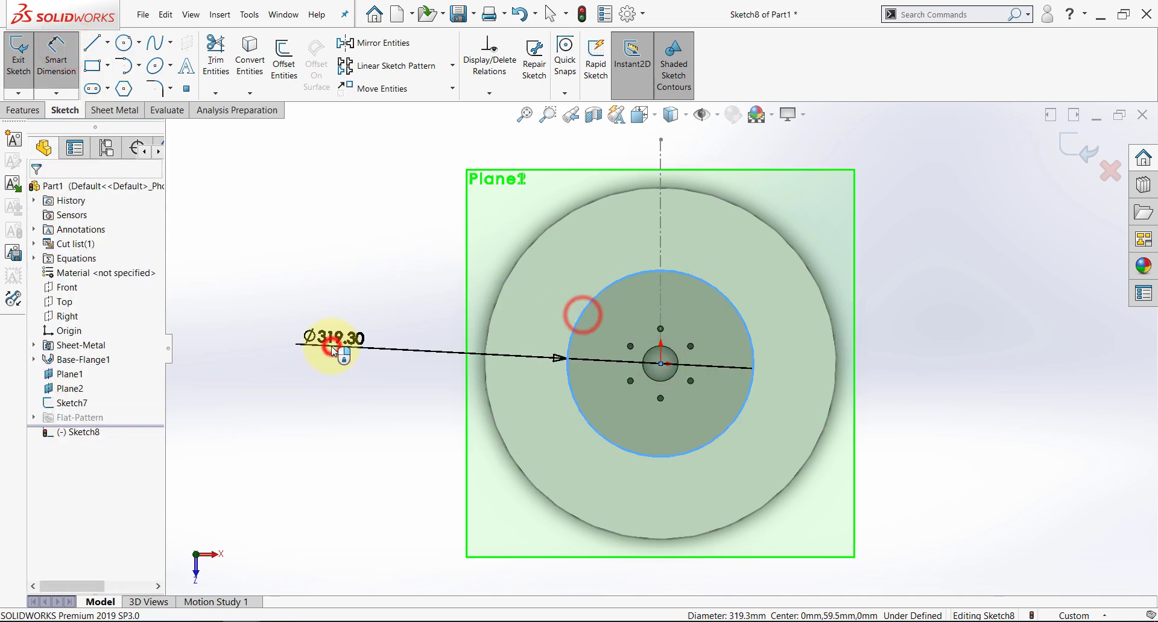
pyautogui.click(332, 350)
pyautogui.write('476.')
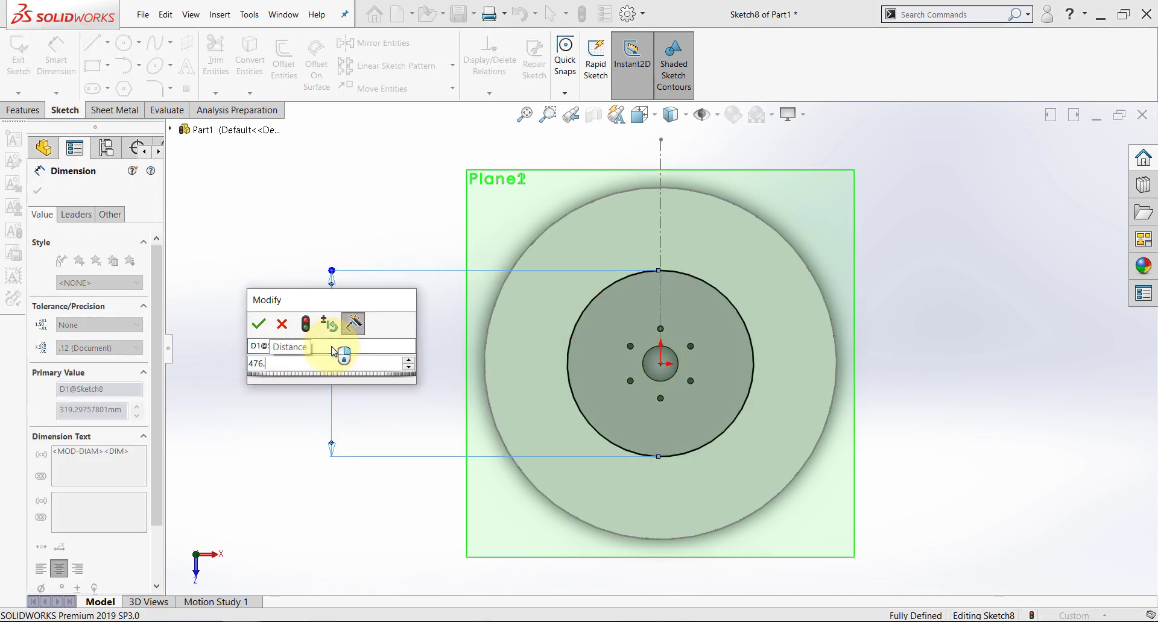
pyautogui.write('5')
pyautogui.press('BackSpace')
pyautogui.press('BackSpace')
pyautogui.press('BackSpace')
pyautogui.press('BackSpace')
pyautogui.press('BackSpace')
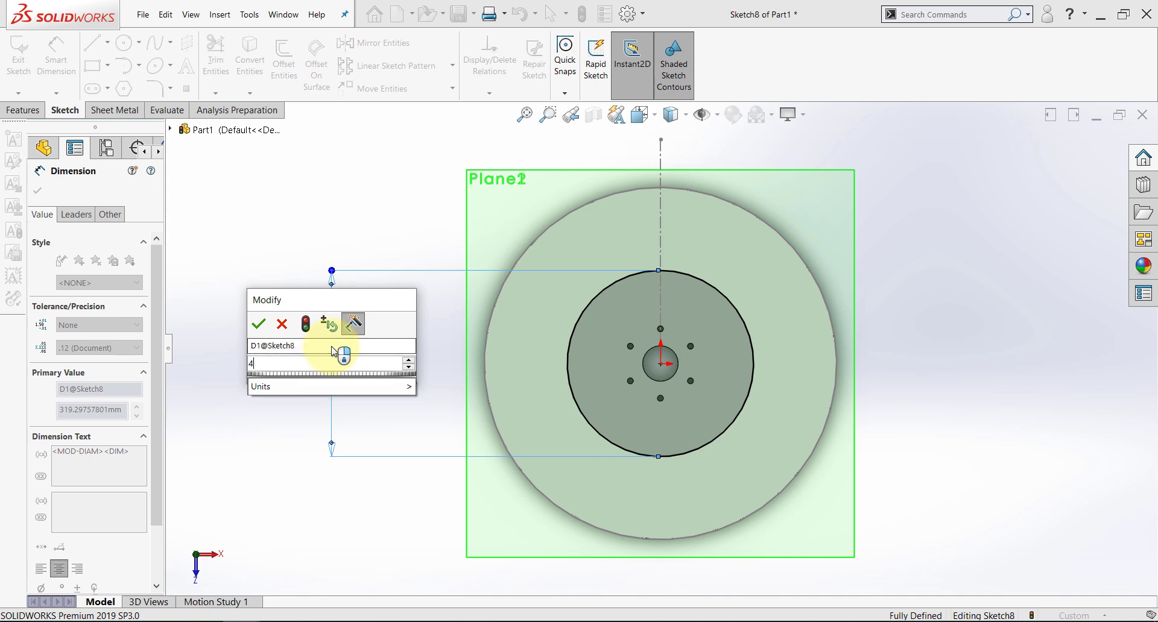
pyautogui.write('176.5')
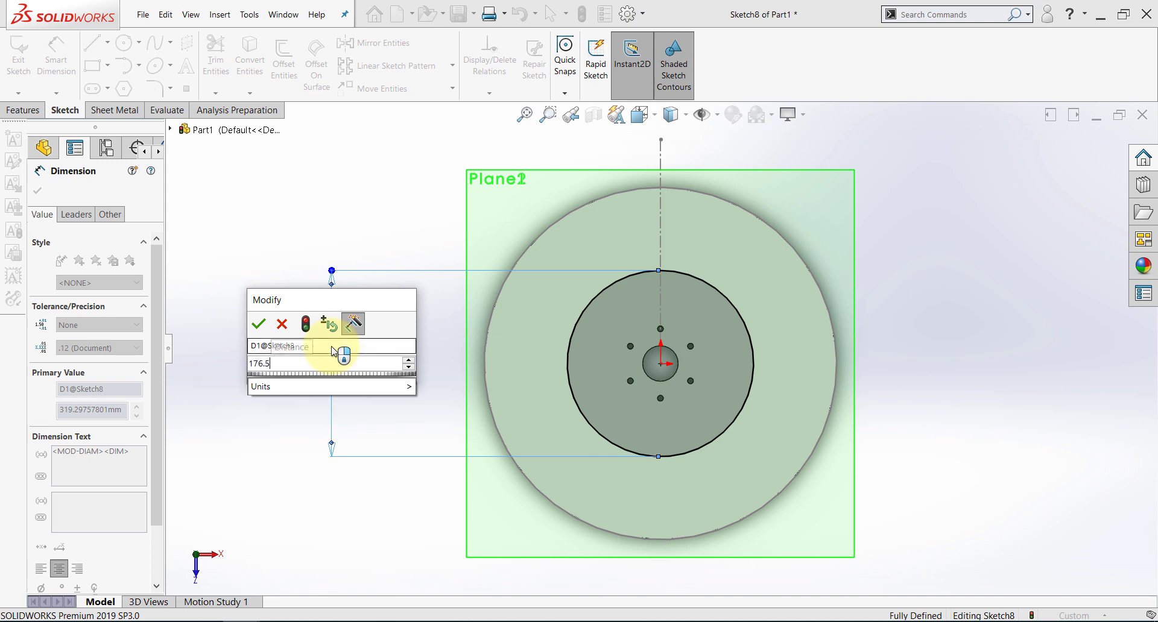
pyautogui.press('Return')
pyautogui.click(422, 375)
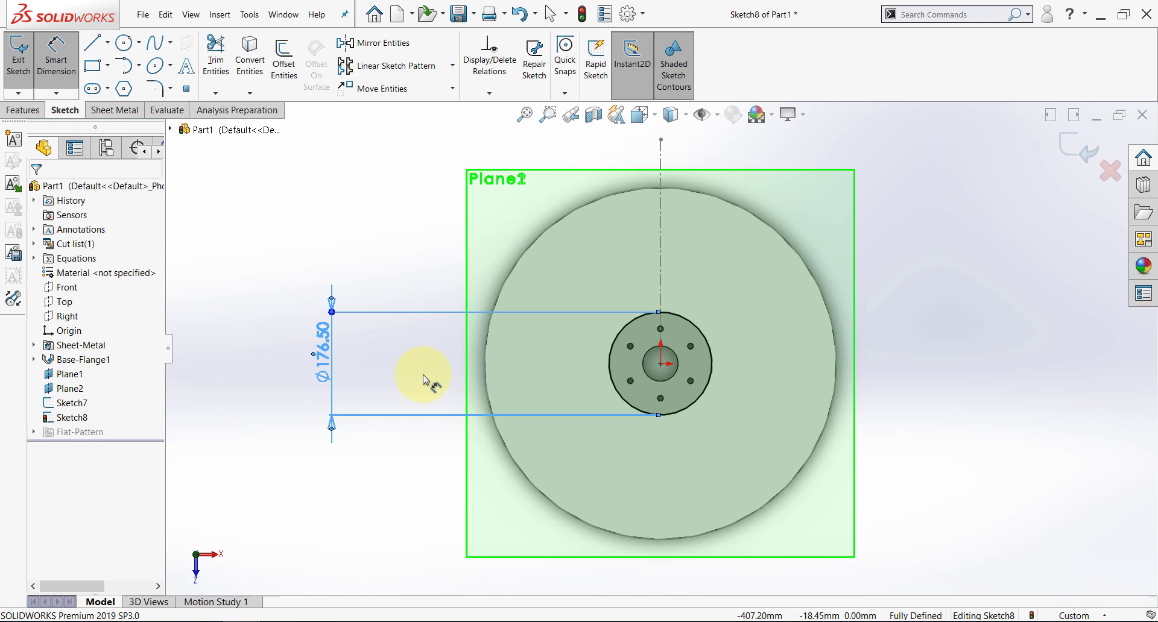
# - Convert the two offset lines into the sketch and make them construction geometry
pyautogui.press('Escape')
pyautogui.click(249, 56)
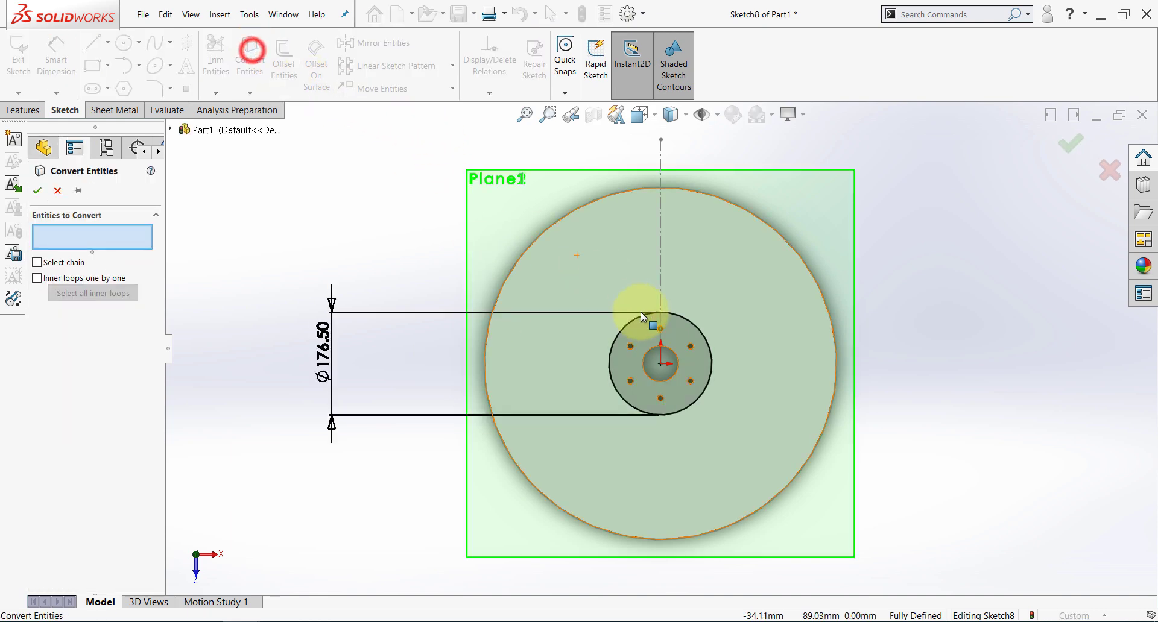
pyautogui.scroll(-10, 680, 302)
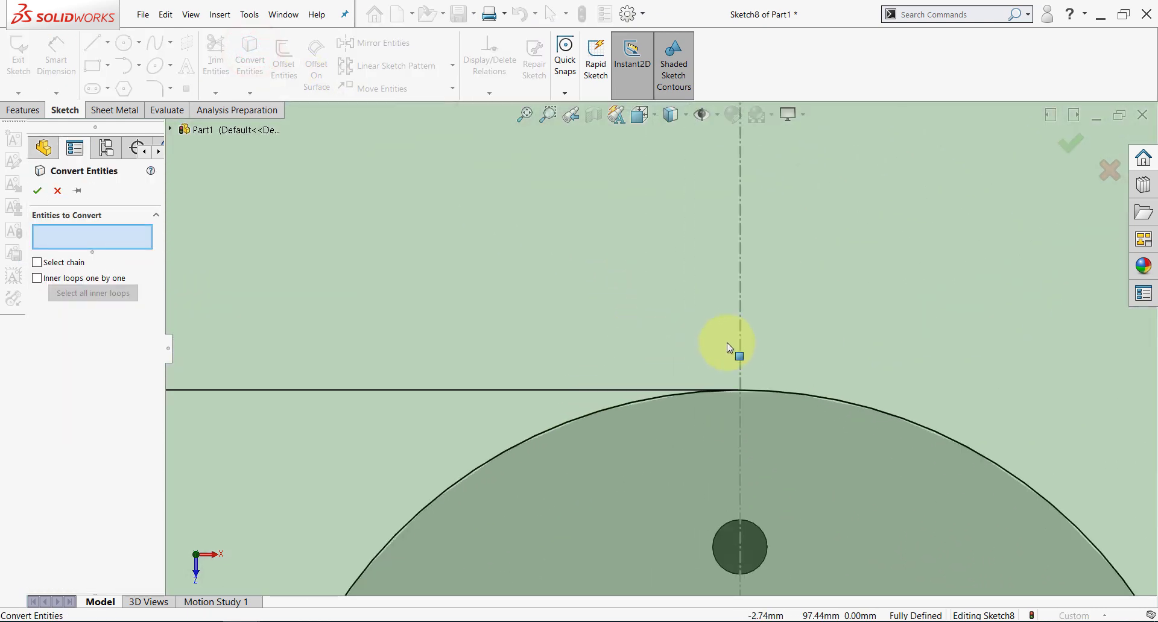
pyautogui.scroll(-10, 718, 421)
pyautogui.click(700, 436)
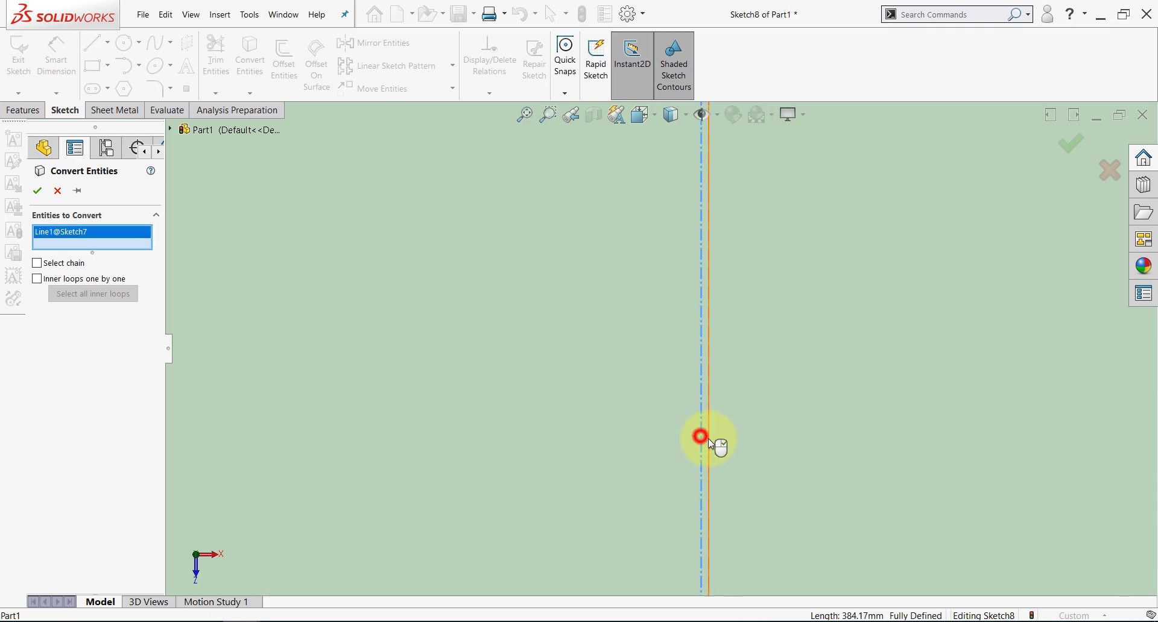
pyautogui.click(709, 439)
pyautogui.click(37, 192)
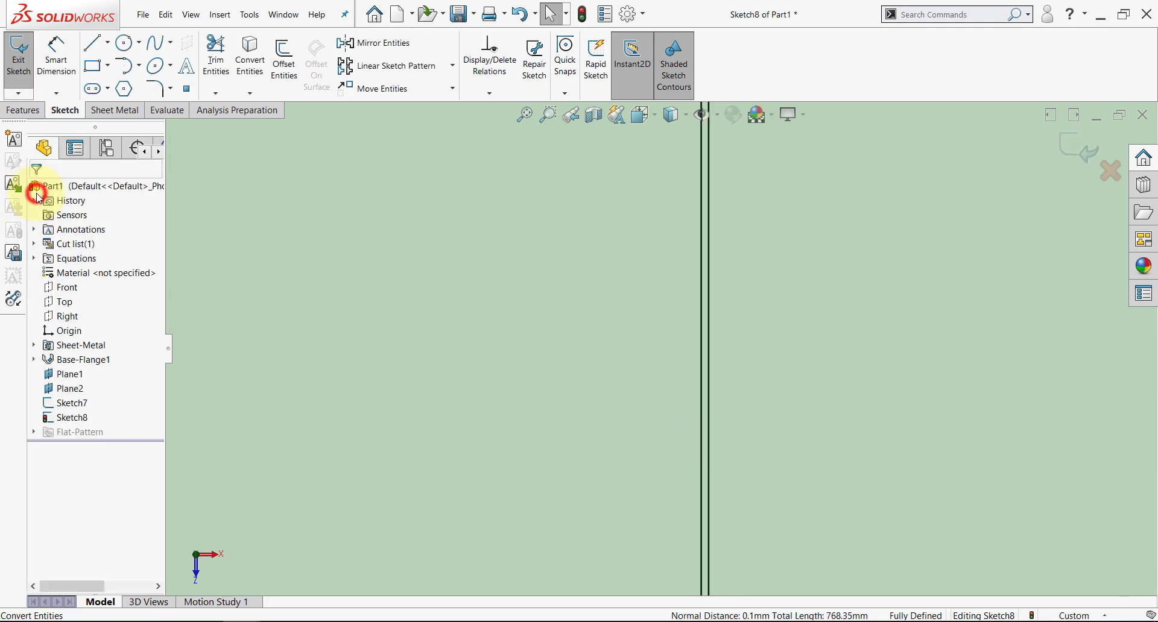
pyautogui.moveTo(721, 299); pyautogui.dragTo(638, 386)
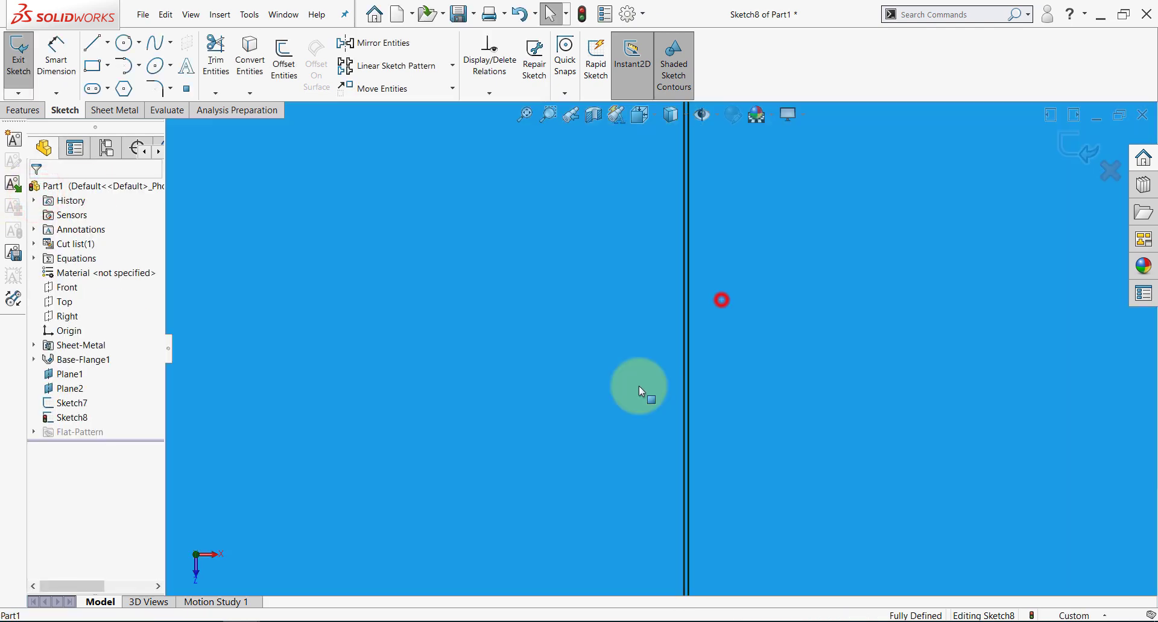
pyautogui.click(692, 353)
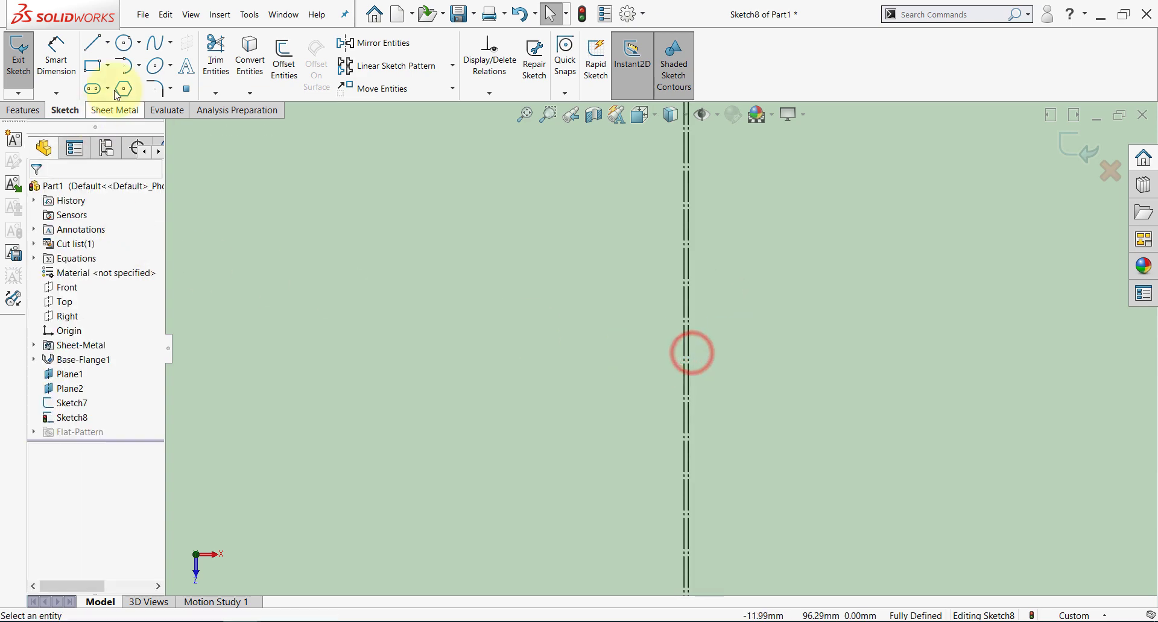
# - Trim away the arc between the two lines and close Sketch8
pyautogui.click(216, 55)
pyautogui.scroll(-5, 686, 421)
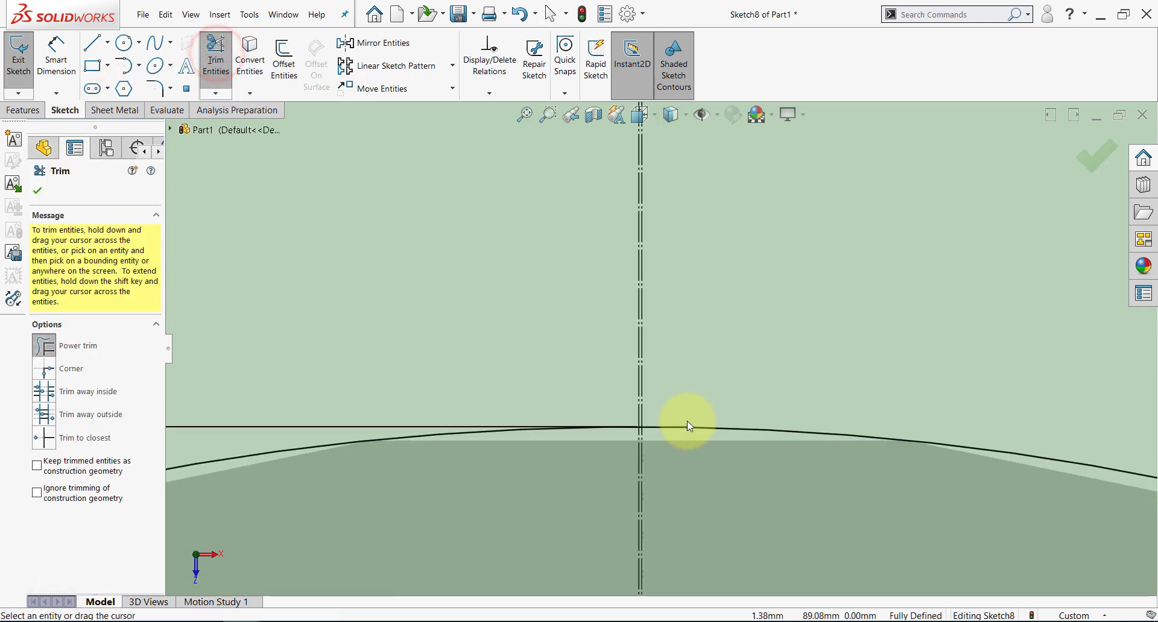
pyautogui.moveTo(701, 393); pyautogui.dragTo(682, 457)
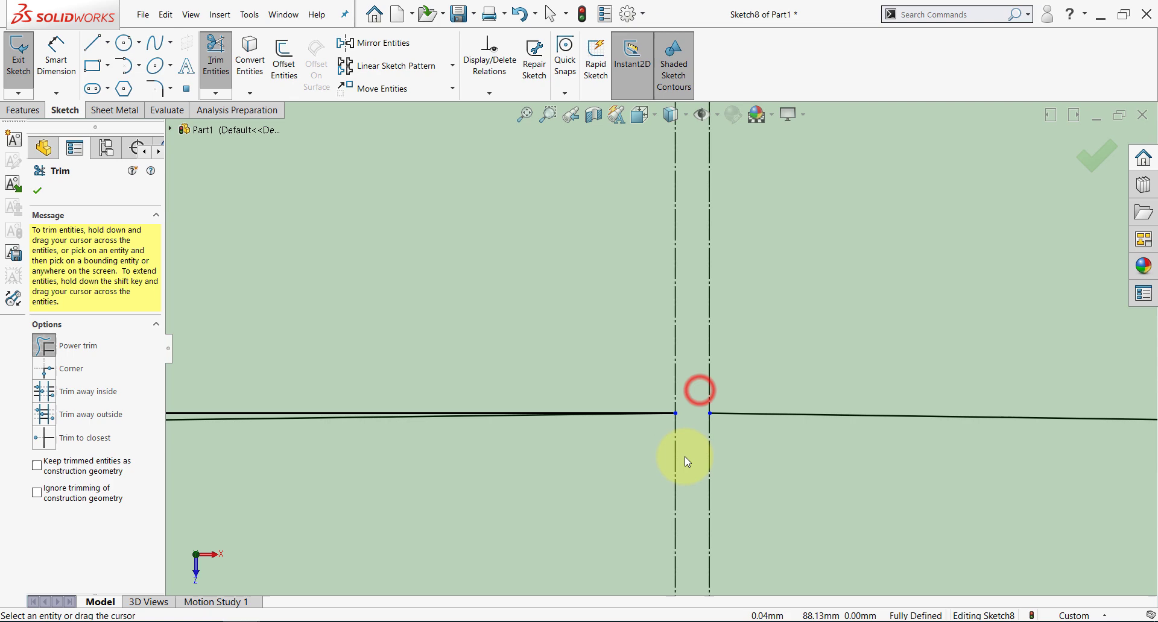
pyautogui.scroll(5, 712, 446)
pyautogui.click(1091, 170)
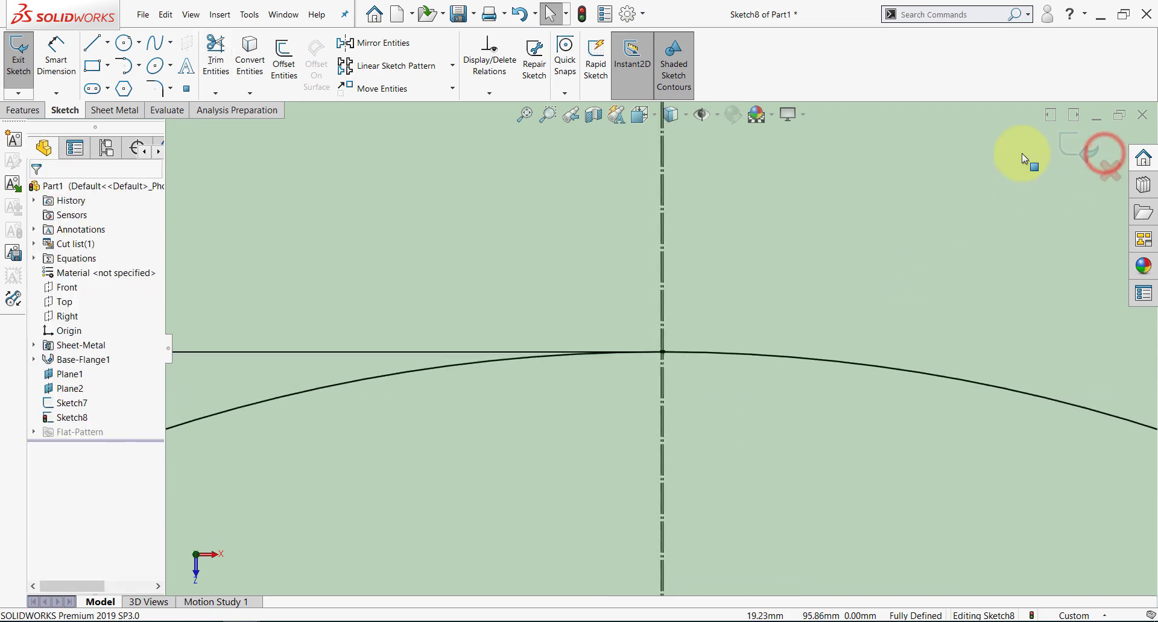
pyautogui.click(1064, 136)
pyautogui.scroll(5, 723, 332)
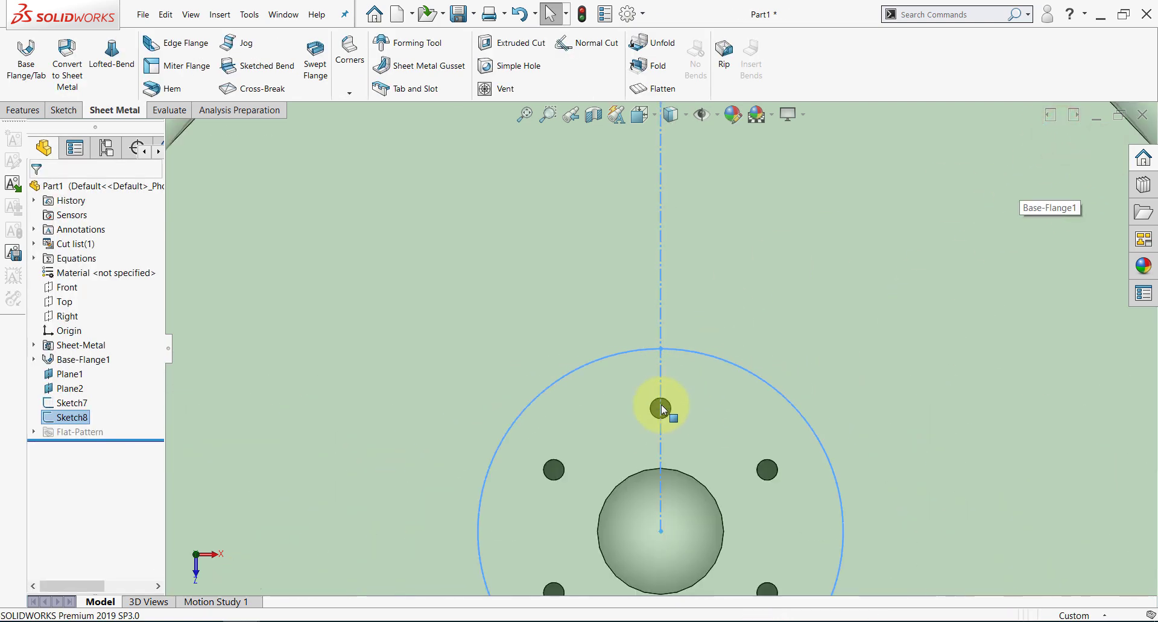
pyautogui.click(615, 318)
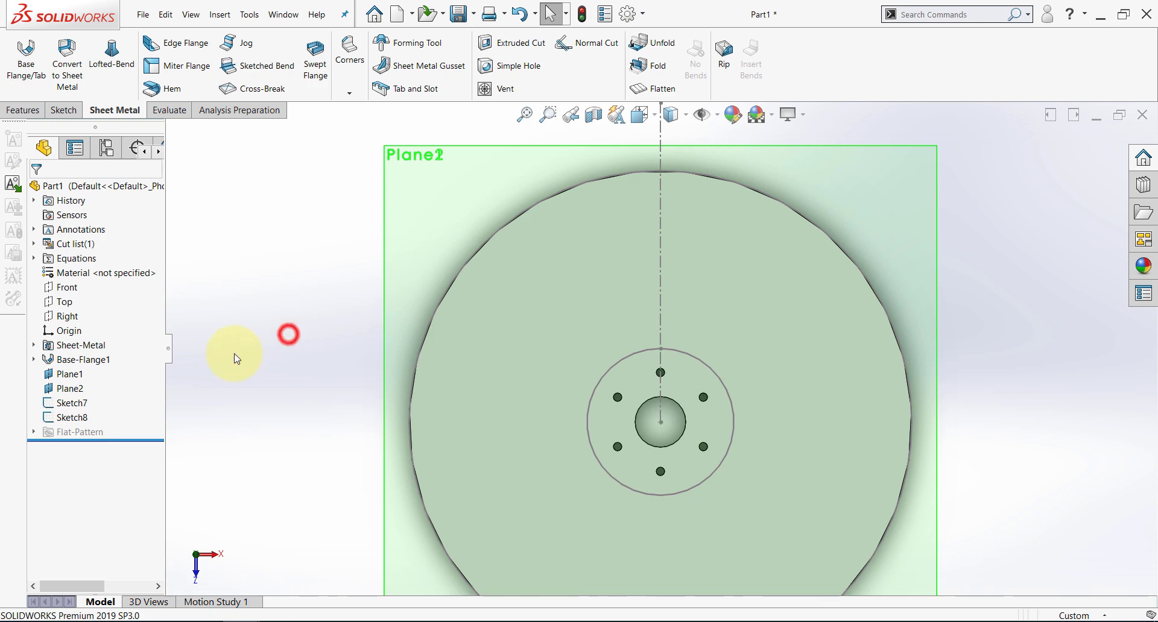
# - Reopen Sketch7, try Trim Entities, then exit back to the part
pyautogui.click(72, 403)
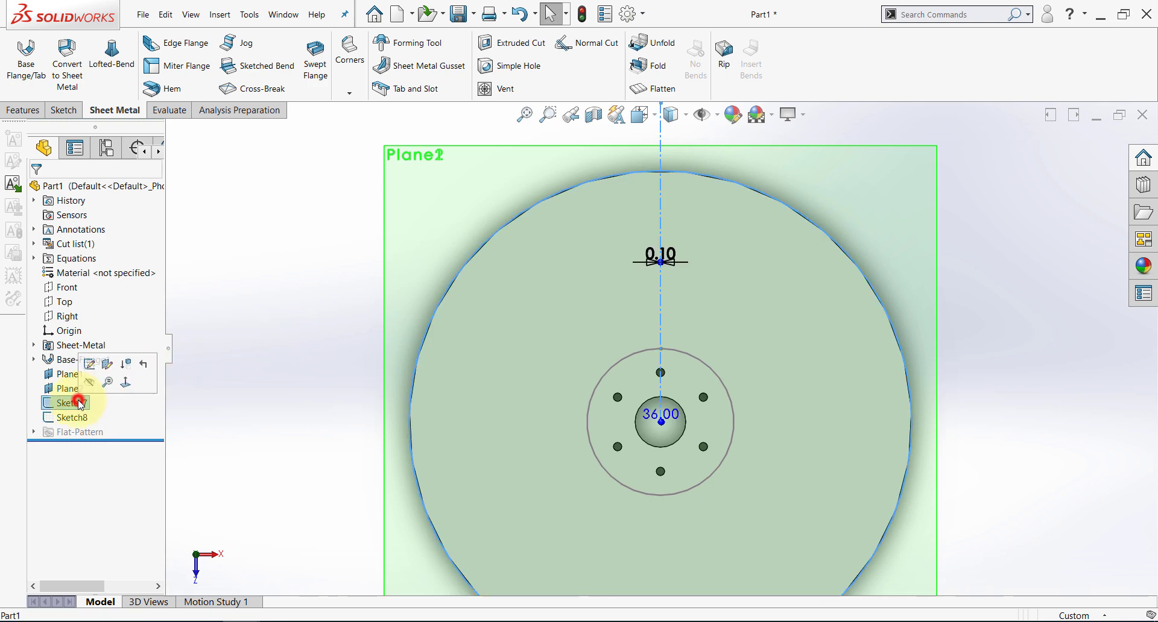
pyautogui.click(89, 364)
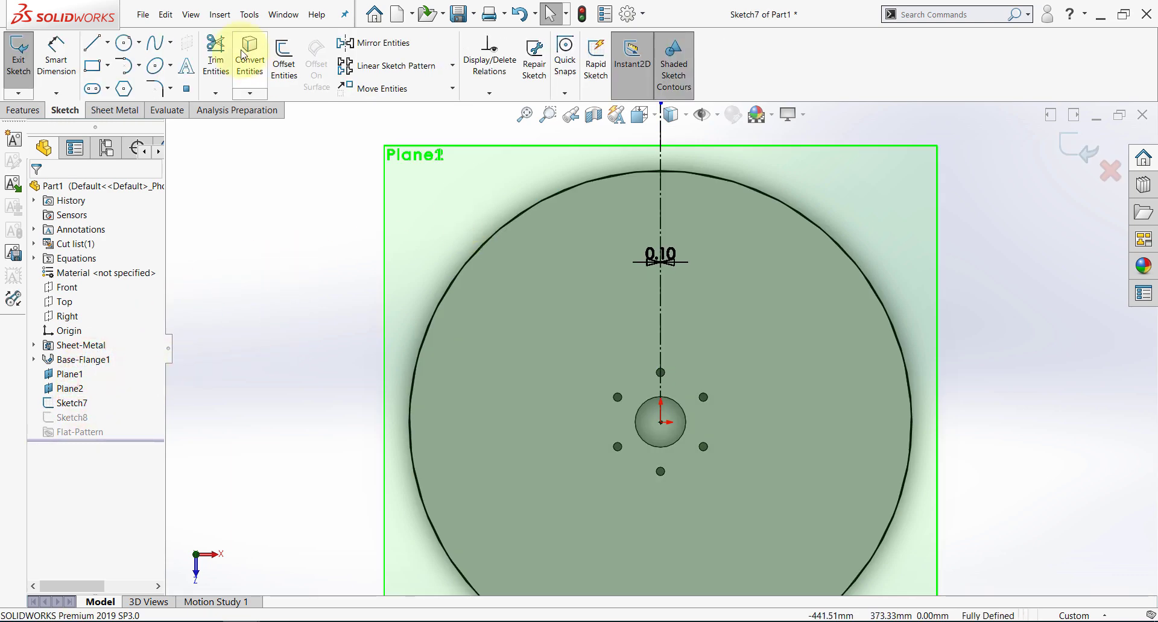
pyautogui.click(215, 58)
pyautogui.scroll(-8, 682, 176)
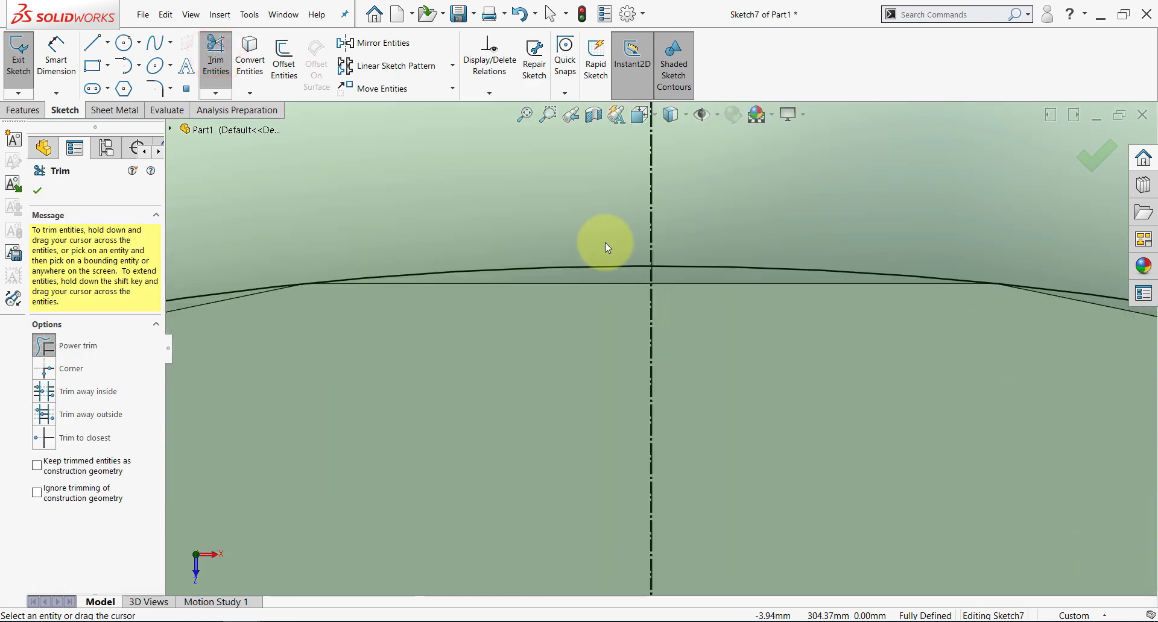
pyautogui.scroll(-6, 687, 305)
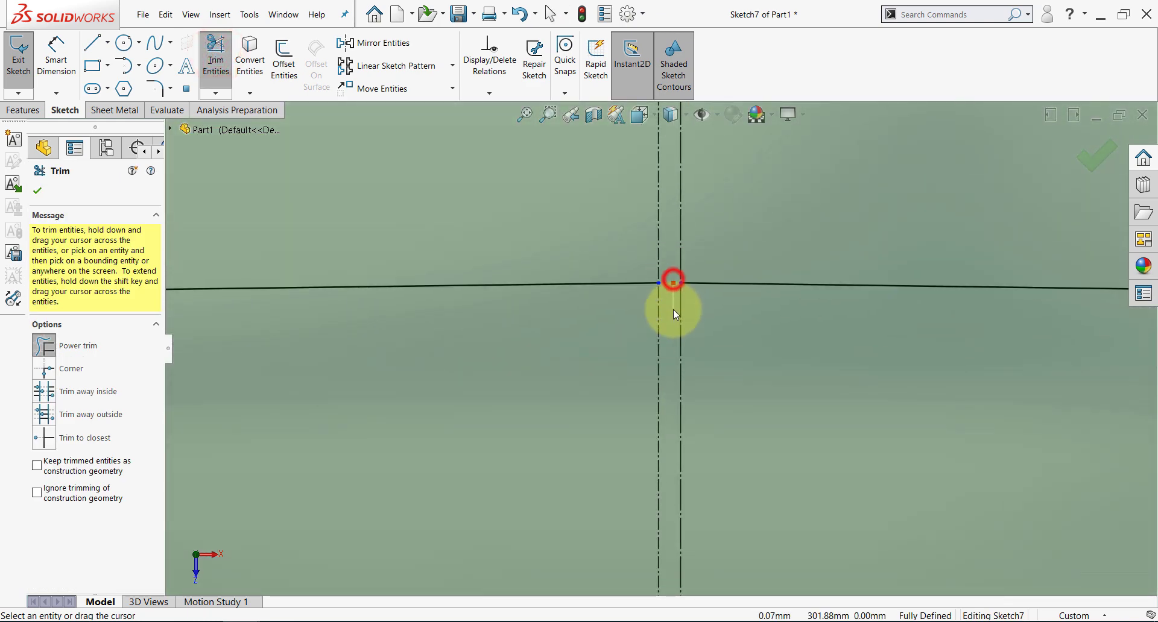
pyautogui.scroll(6, 673, 309)
pyautogui.press('Escape')
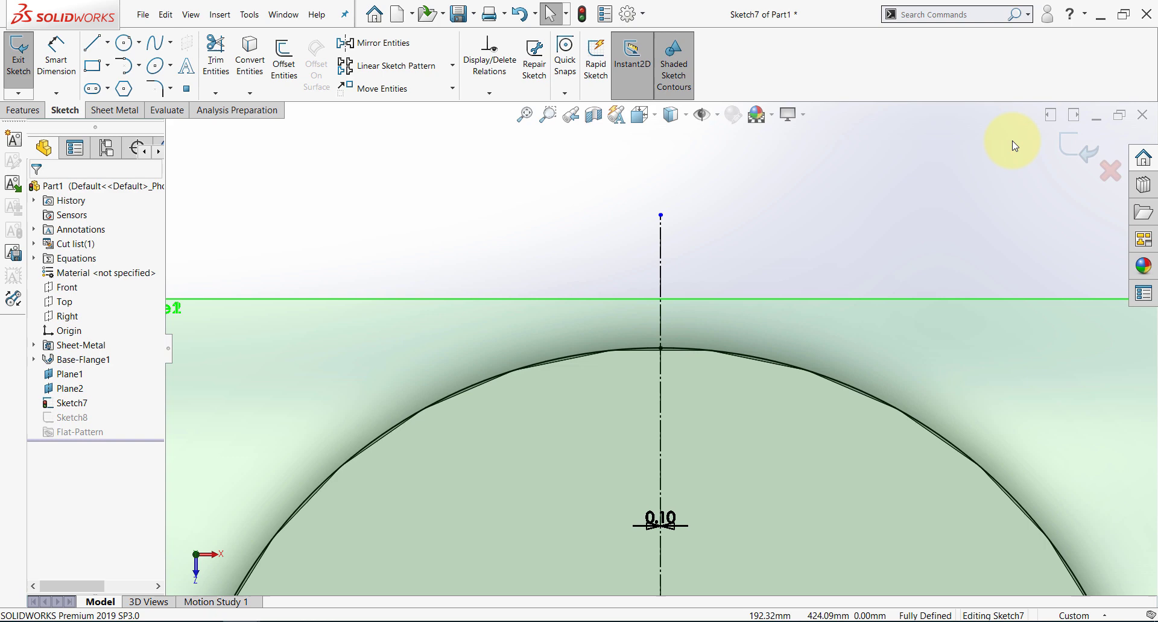
pyautogui.click(1082, 147)
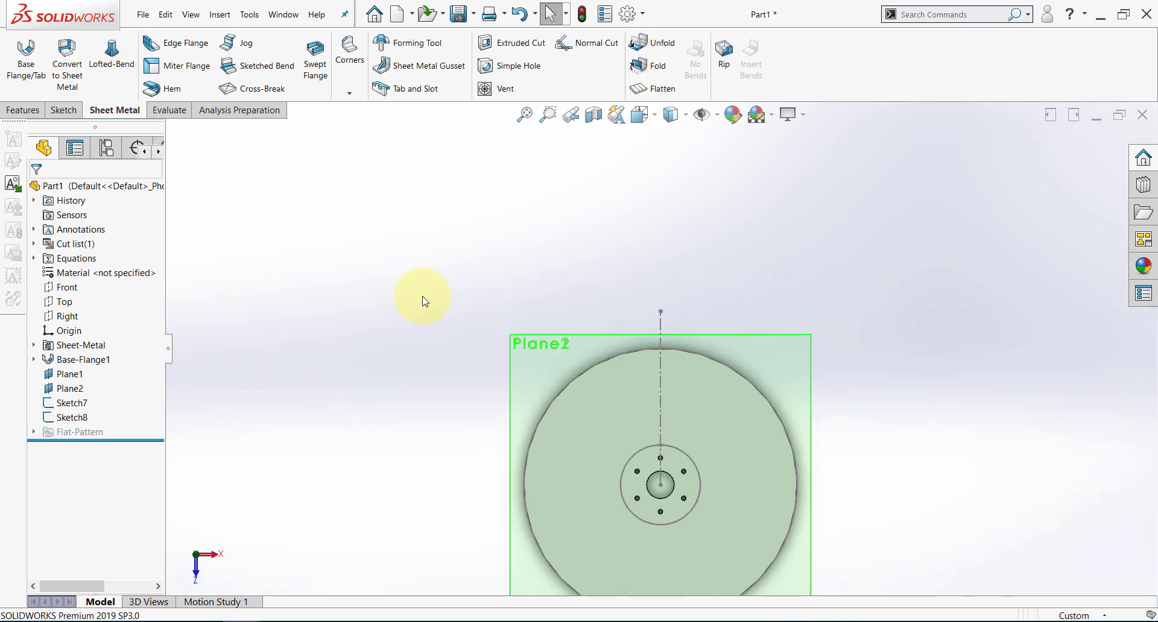
# - Hide Plane1 and Plane2 and fit the whole disc in view
pyautogui.moveTo(490, 331); pyautogui.dragTo(535, 287, button='middle')
pyautogui.click(71, 389)
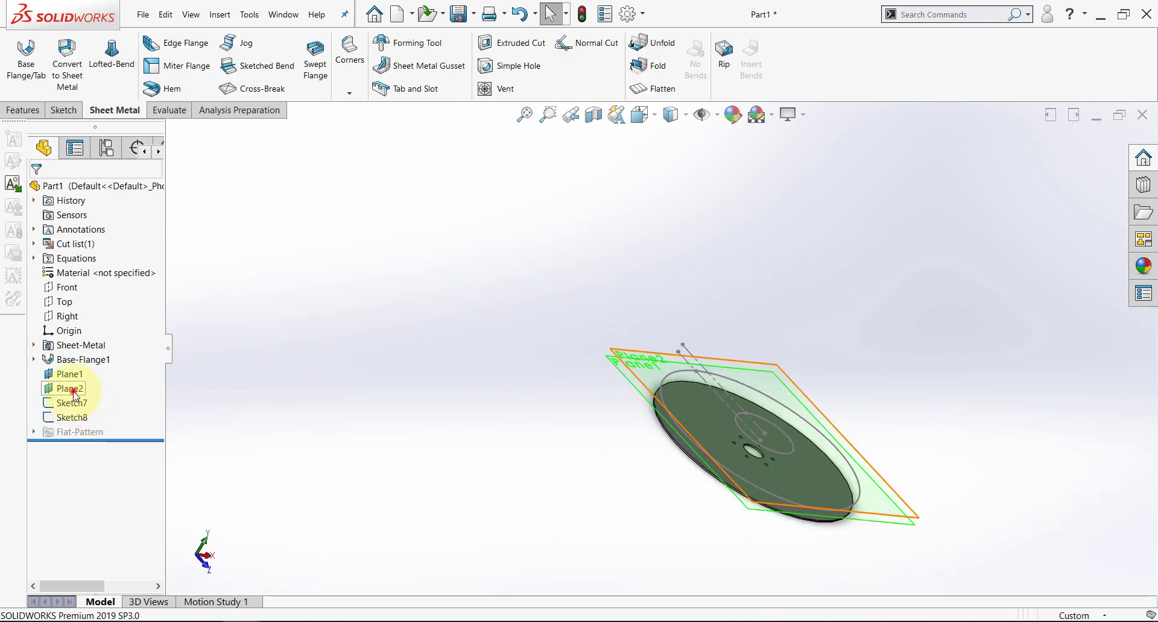
pyautogui.keyDown('ctrl'); pyautogui.click(67, 374); pyautogui.keyUp('ctrl')
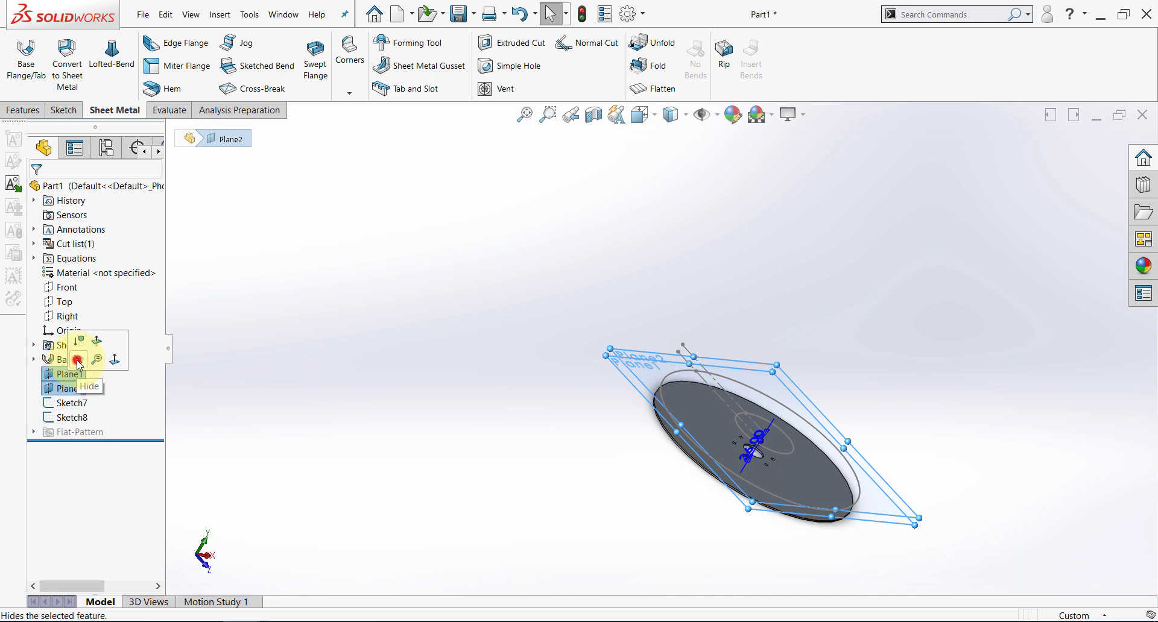
pyautogui.click(77, 361)
pyautogui.click(374, 263)
pyautogui.press('f')
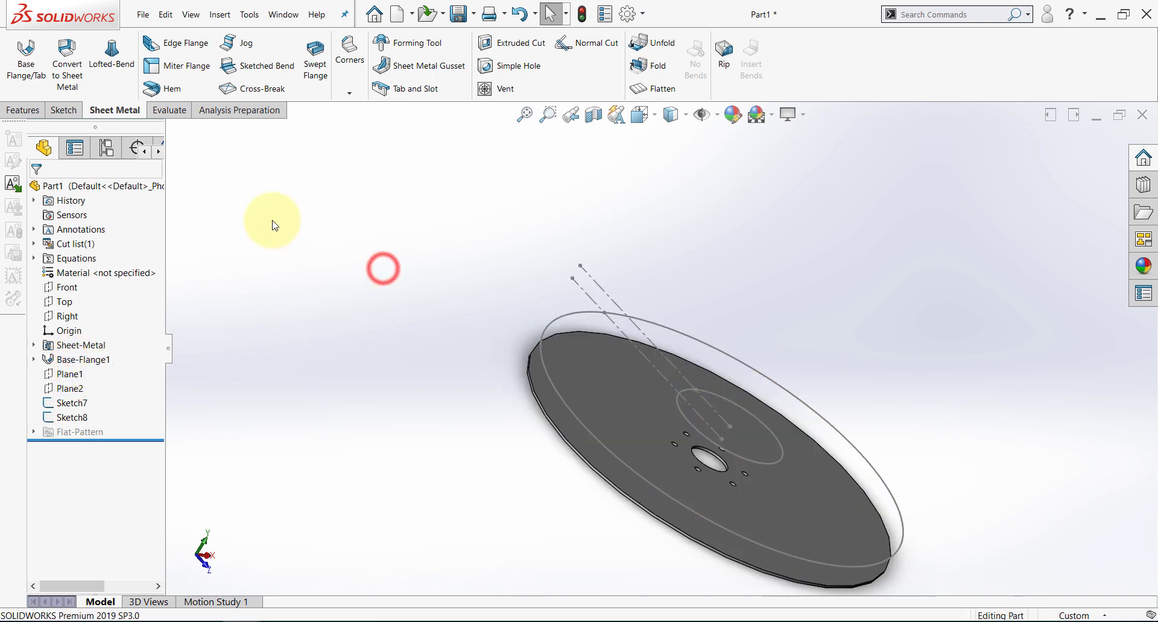
pyautogui.click(111, 53)
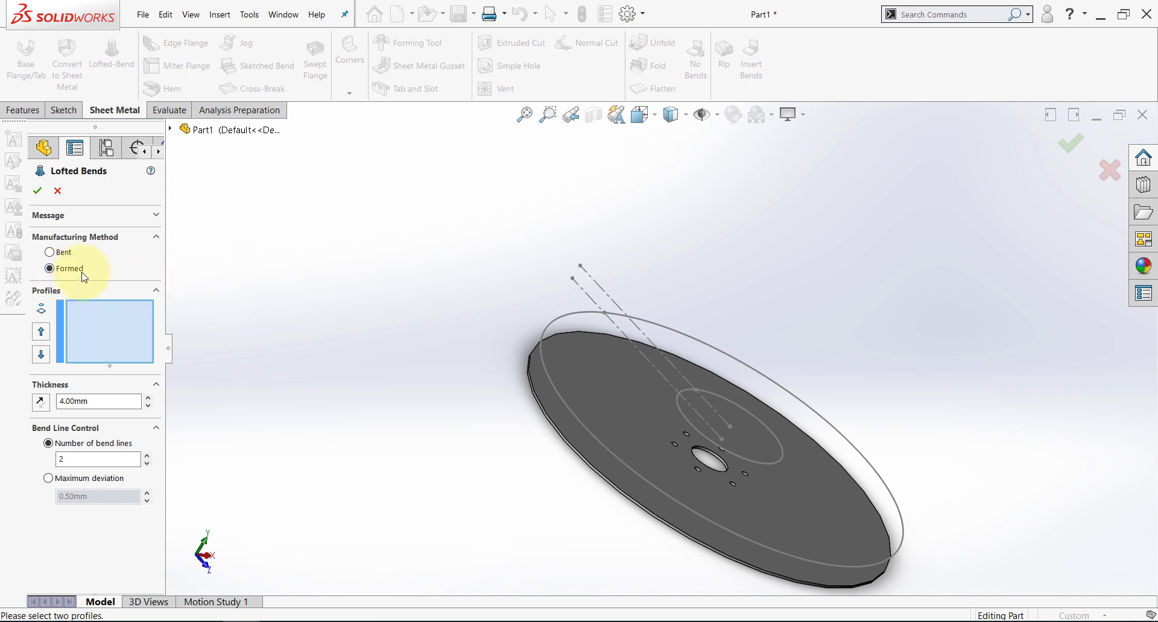
pyautogui.hotkey('shift', 'z')
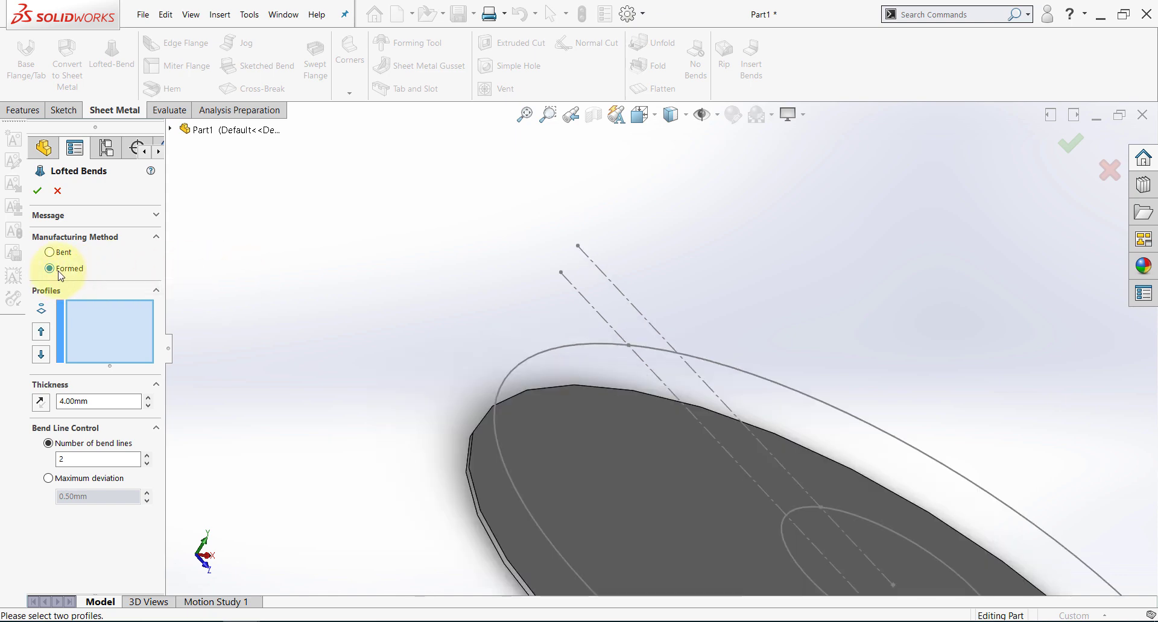
pyautogui.click(650, 362)
pyautogui.click(784, 533)
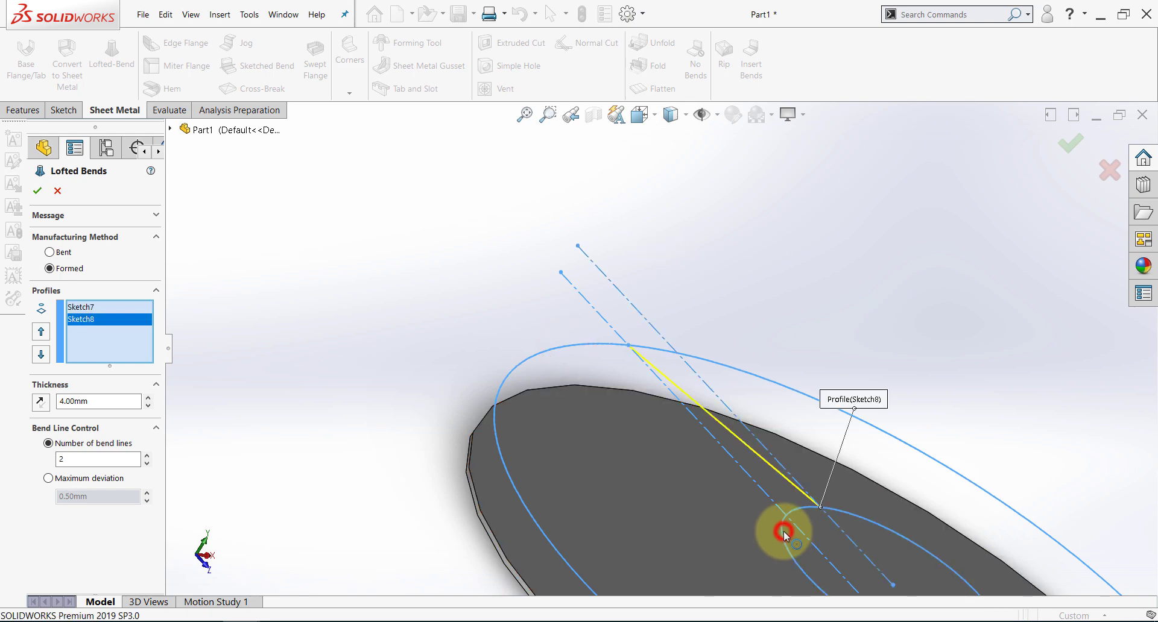
pyautogui.moveTo(591, 442)
pyautogui.mouseDown(button='middle')
pyautogui.moveTo(497, 365)
pyautogui.moveTo(338, 371)
pyautogui.mouseUp(button='middle')
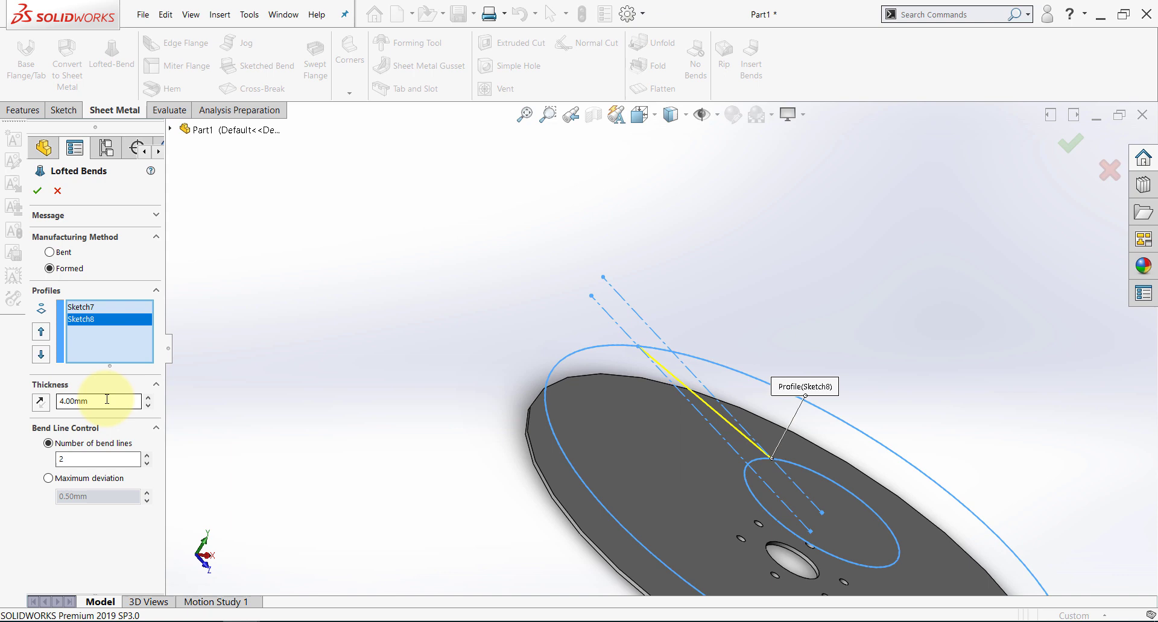
pyautogui.click(37, 191)
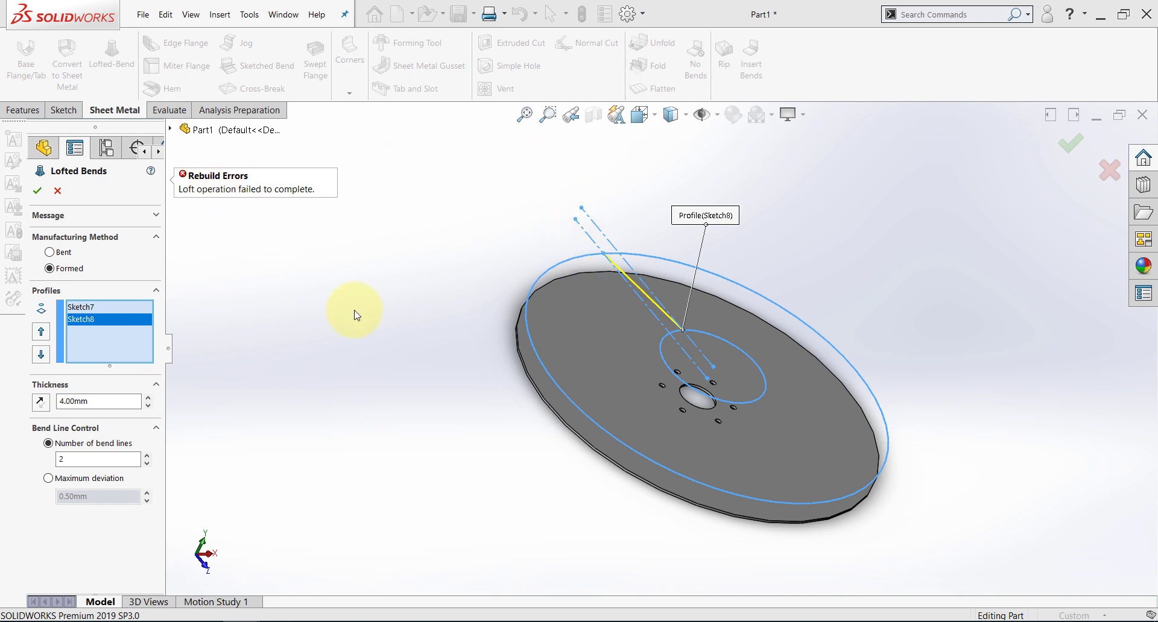
# - Cancel the failed lofted bend and change Sketch7's line gap from 0.10 to 1.00 mm
pyautogui.click(58, 192)
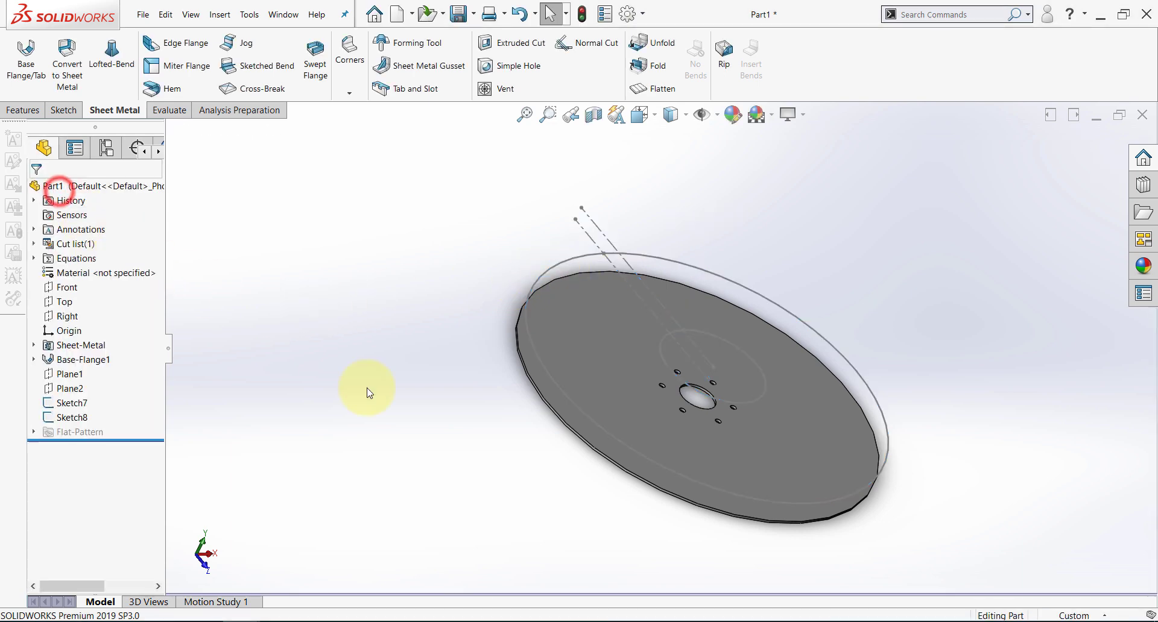
pyautogui.click(79, 404)
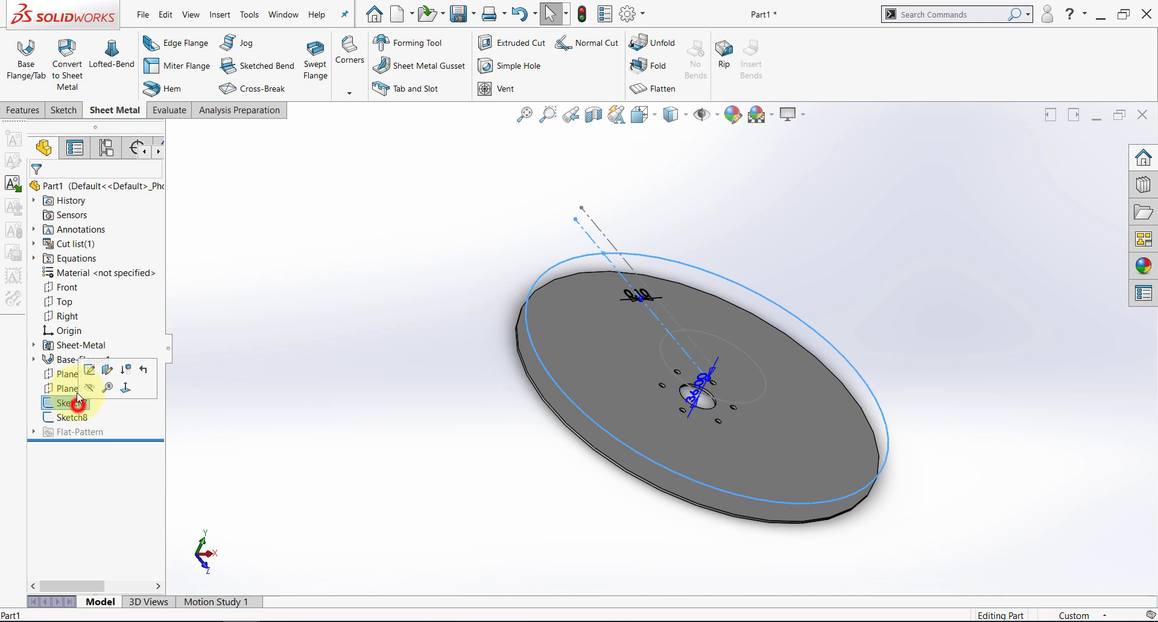
pyautogui.click(91, 366)
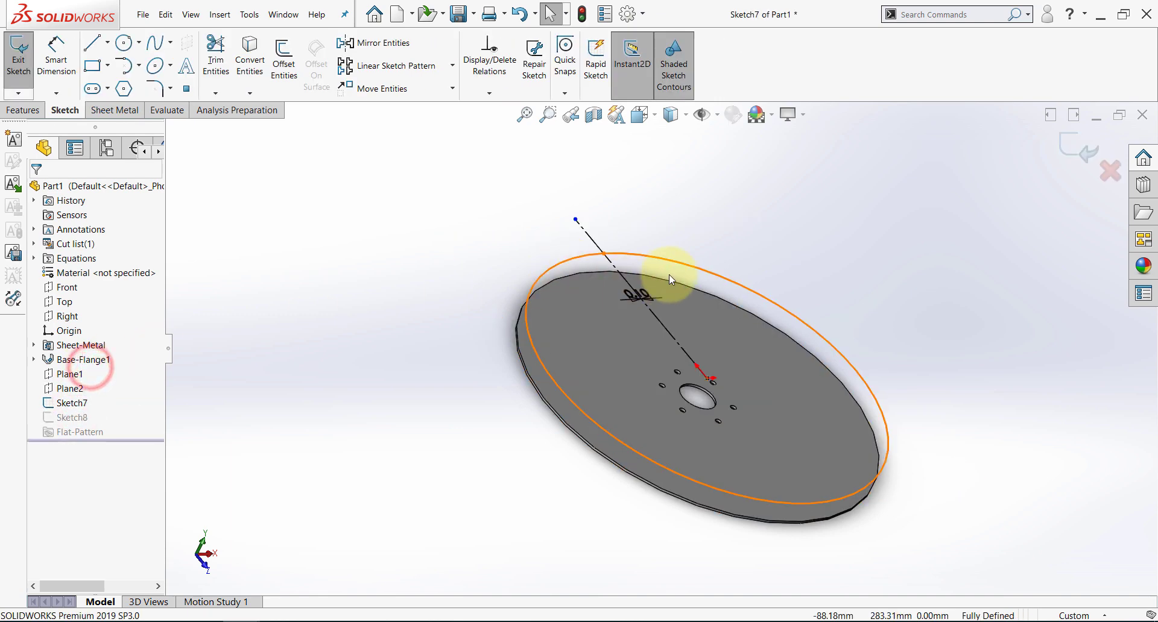
pyautogui.scroll(-3, 669, 274)
pyautogui.click(620, 338)
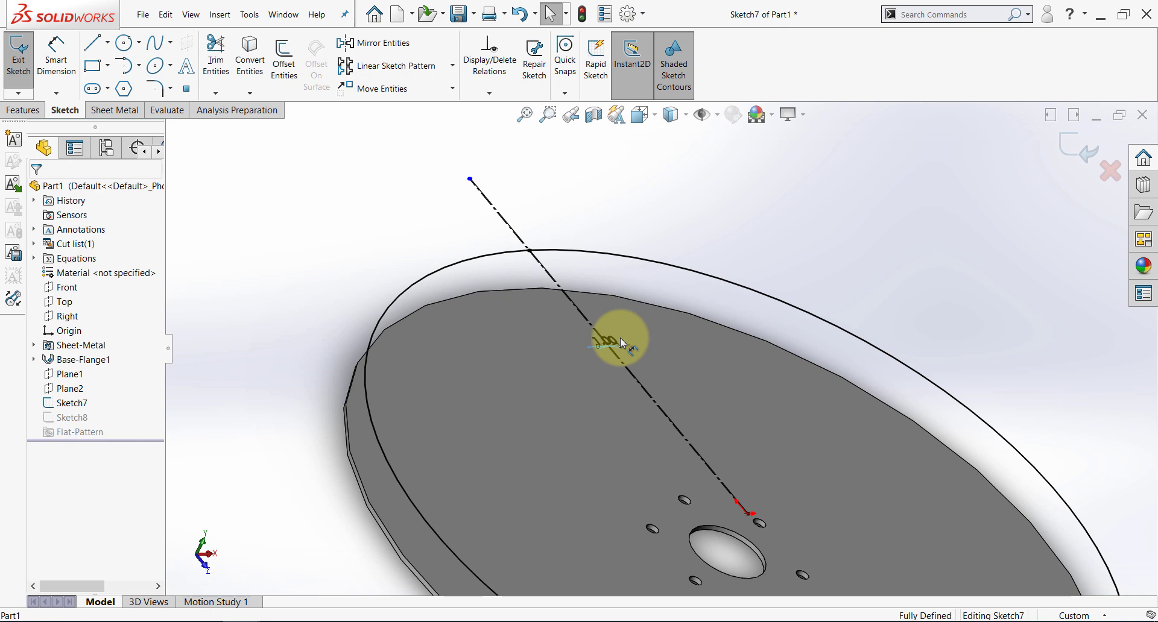
pyautogui.click(1067, 148)
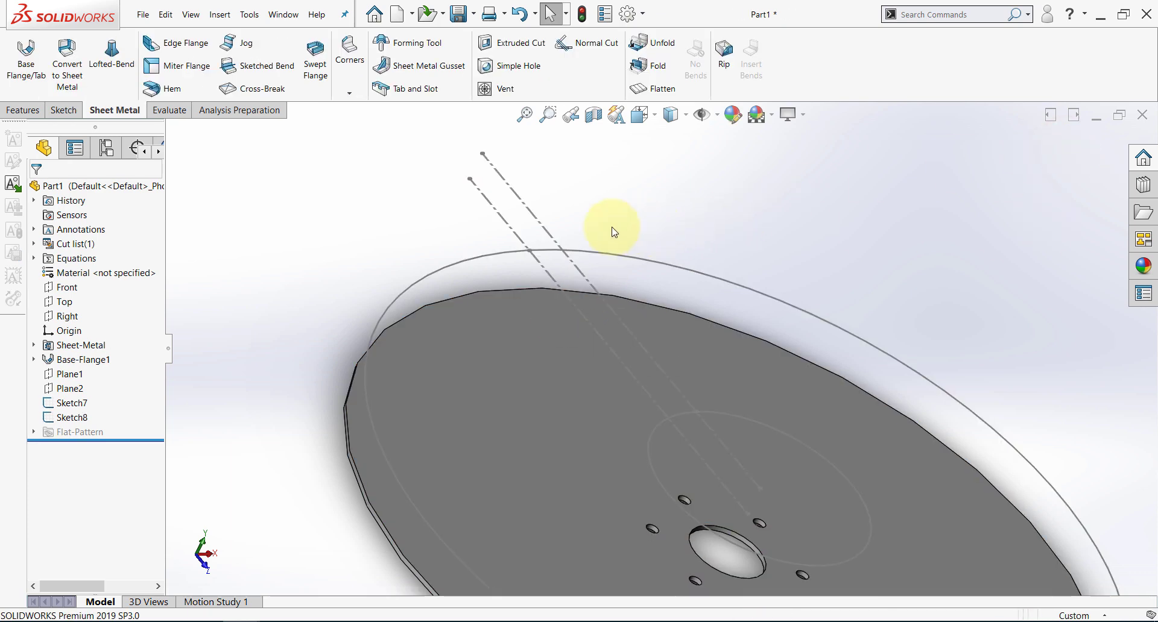
pyautogui.moveTo(664, 305); pyautogui.dragTo(651, 284, button='middle')
pyautogui.scroll(3, 651, 284)
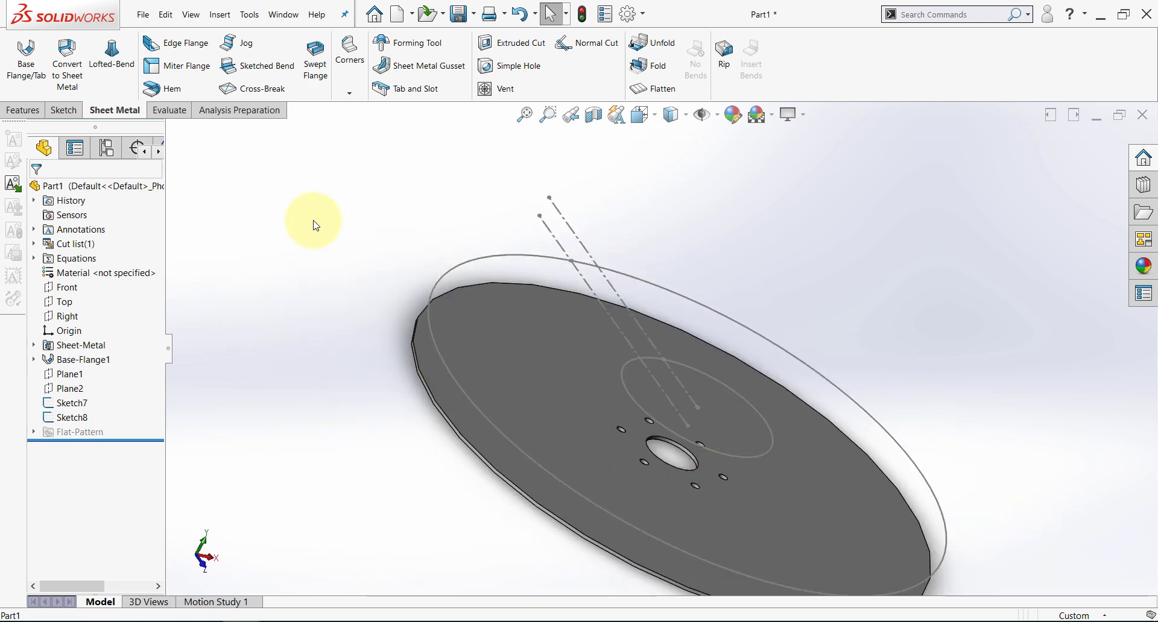
# - Create a formed 4.00 mm lofted bend from Sketch7's outer circle to Sketch8's inner circle
pyautogui.click(117, 64)
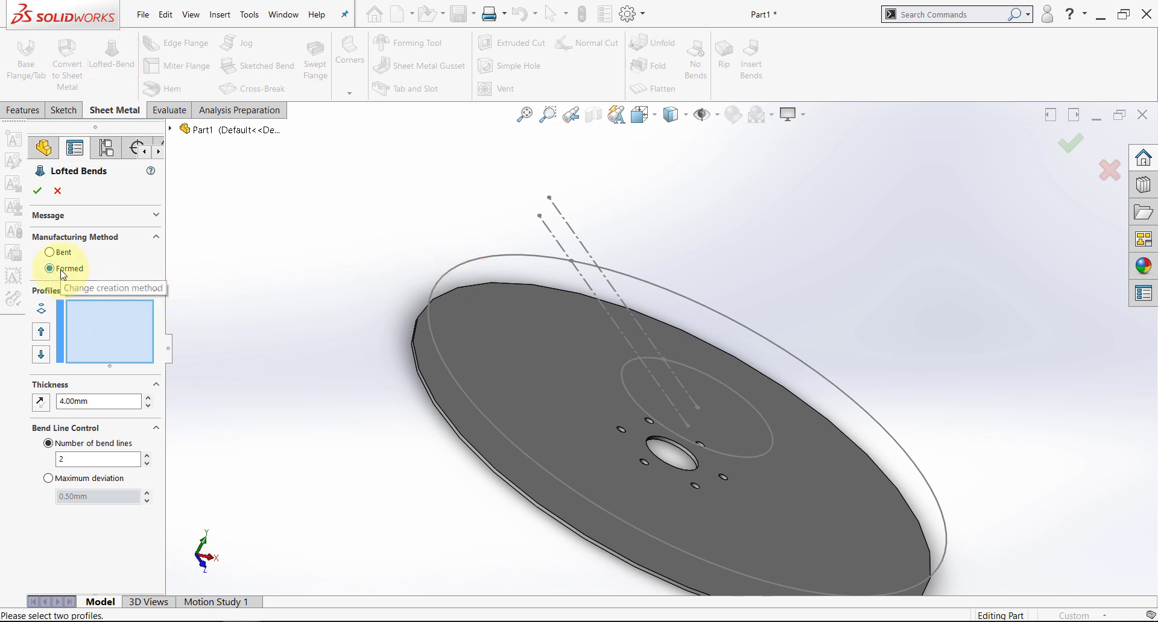
pyautogui.click(502, 255)
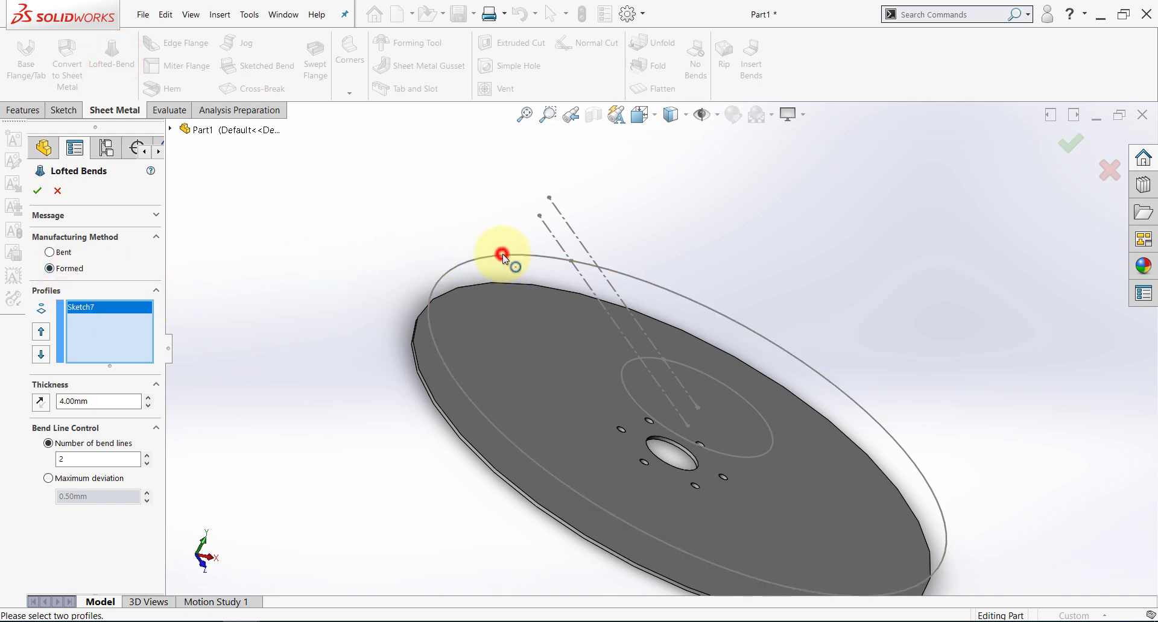
pyautogui.click(627, 360)
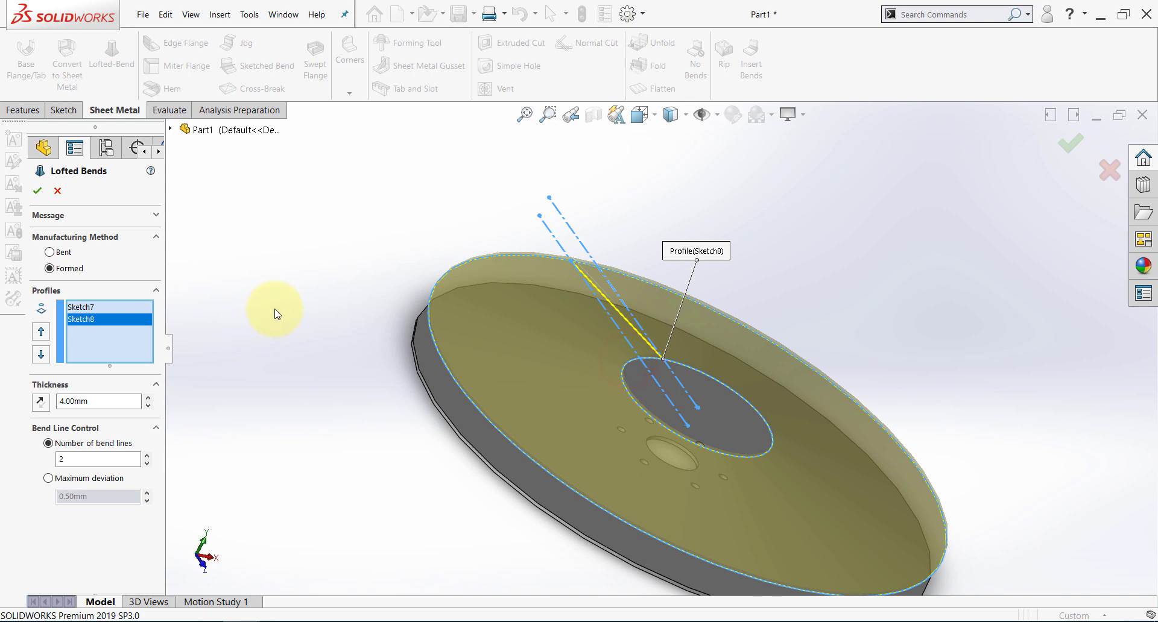
pyautogui.moveTo(277, 314); pyautogui.dragTo(284, 261, button='middle')
pyautogui.press('space')
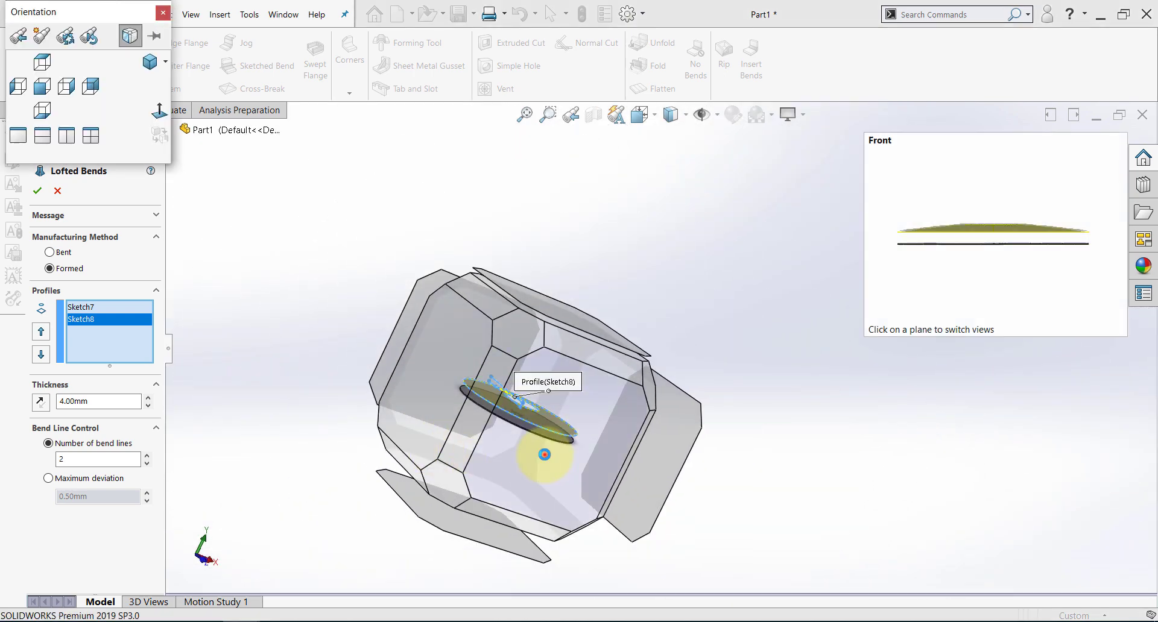
pyautogui.click(545, 455)
pyautogui.scroll(-5, 353, 316)
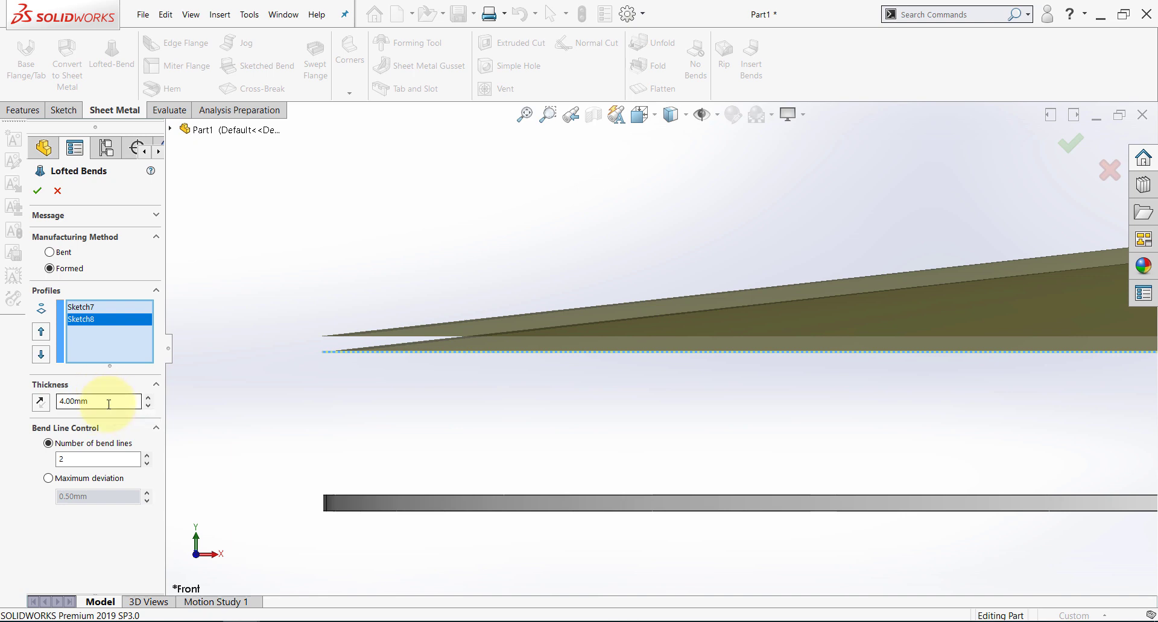
pyautogui.click(37, 193)
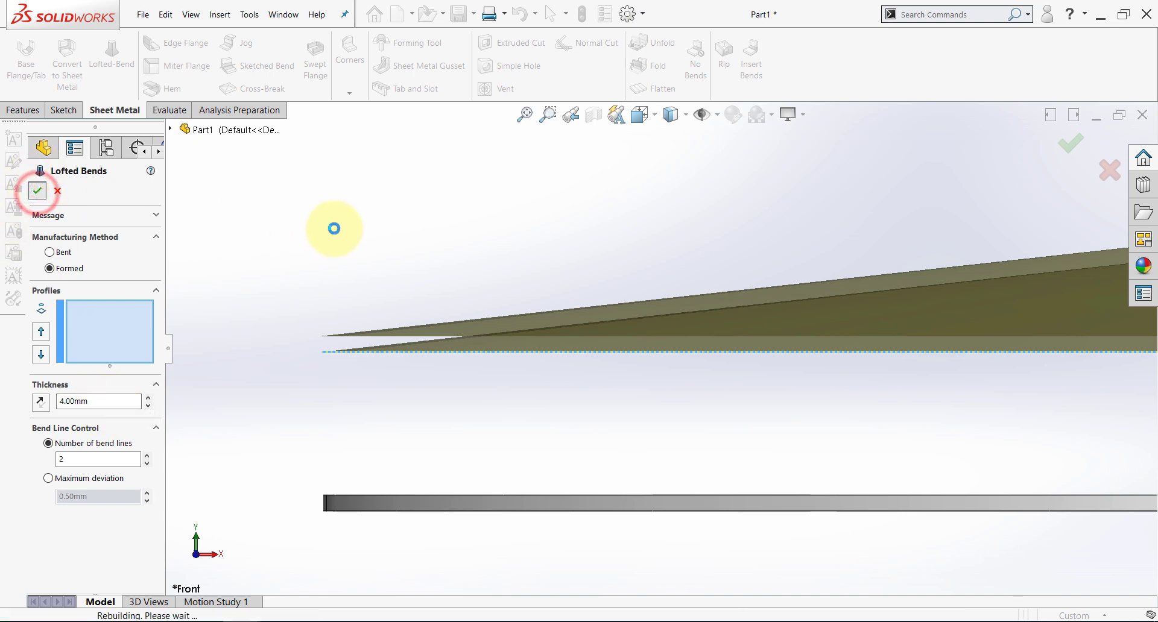
pyautogui.click(331, 227)
pyautogui.press('z')
pyautogui.press('z')
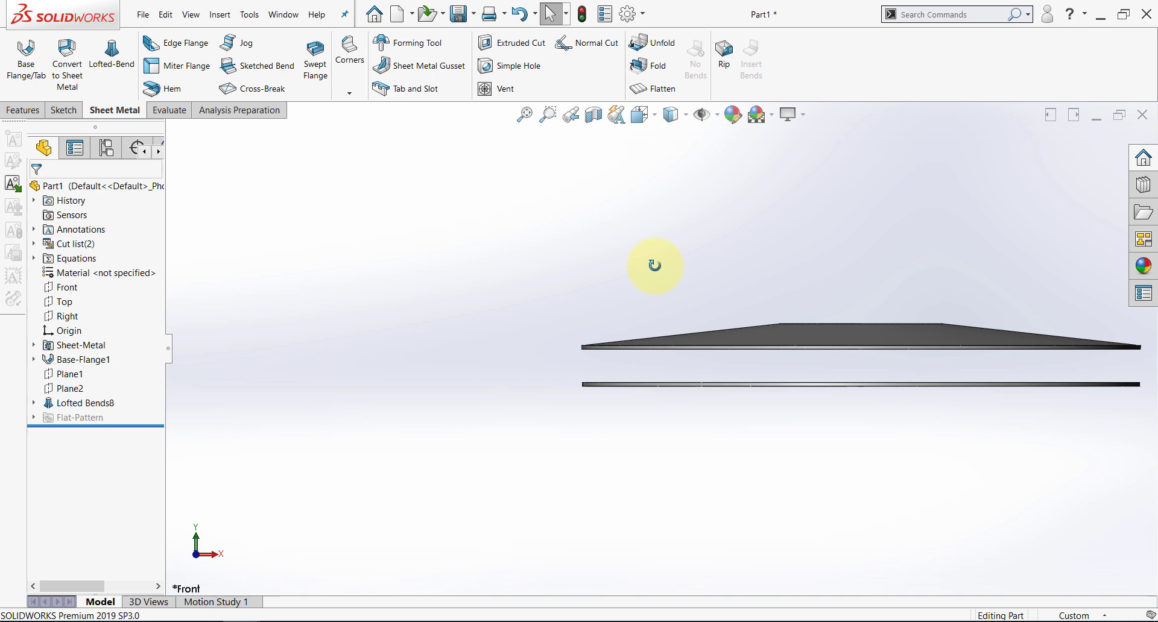
pyautogui.press('Down')
pyautogui.moveTo(660, 357); pyautogui.dragTo(39, 417, button='middle')
pyautogui.click(33, 417)
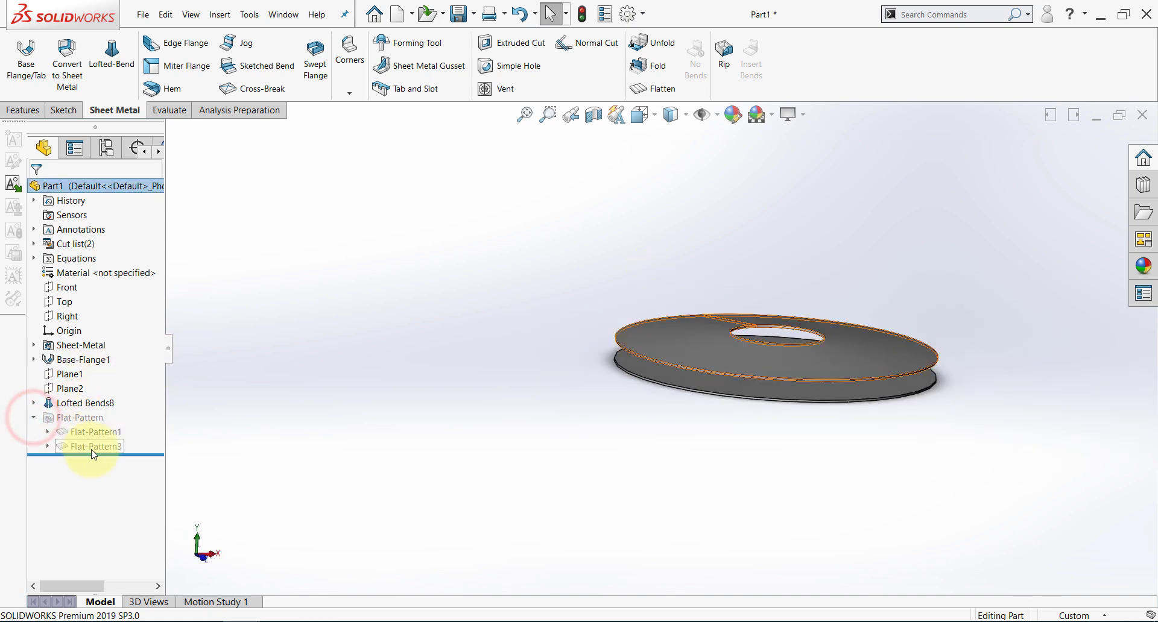
pyautogui.click(90, 447)
pyautogui.click(118, 415)
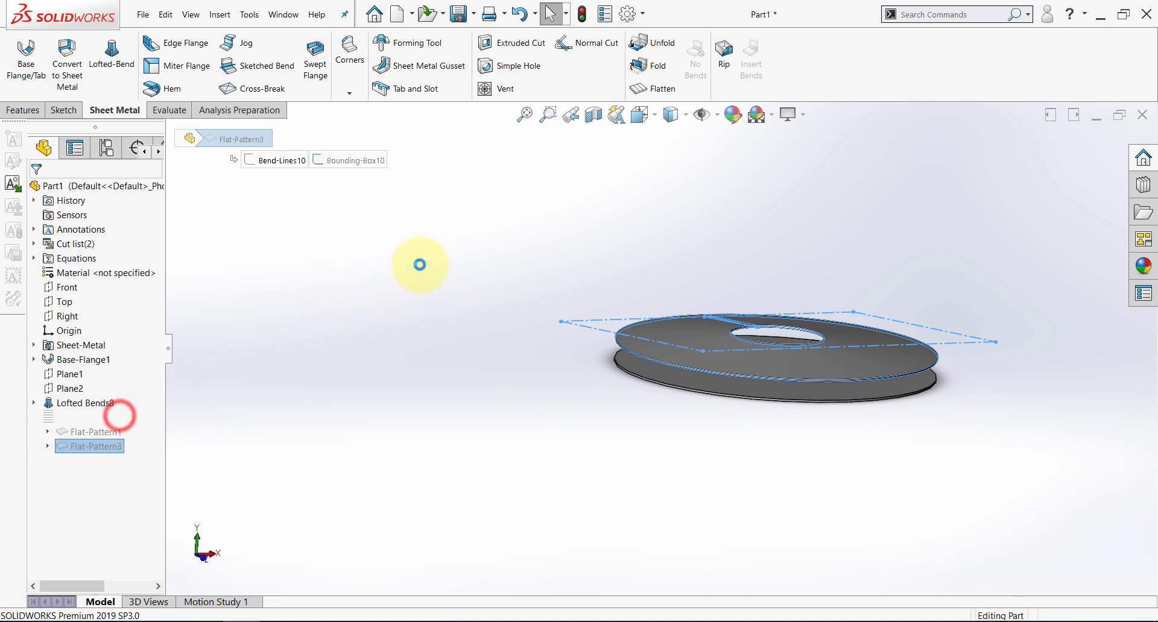
pyautogui.click(412, 270)
pyautogui.moveTo(411, 270); pyautogui.dragTo(436, 364, button='middle')
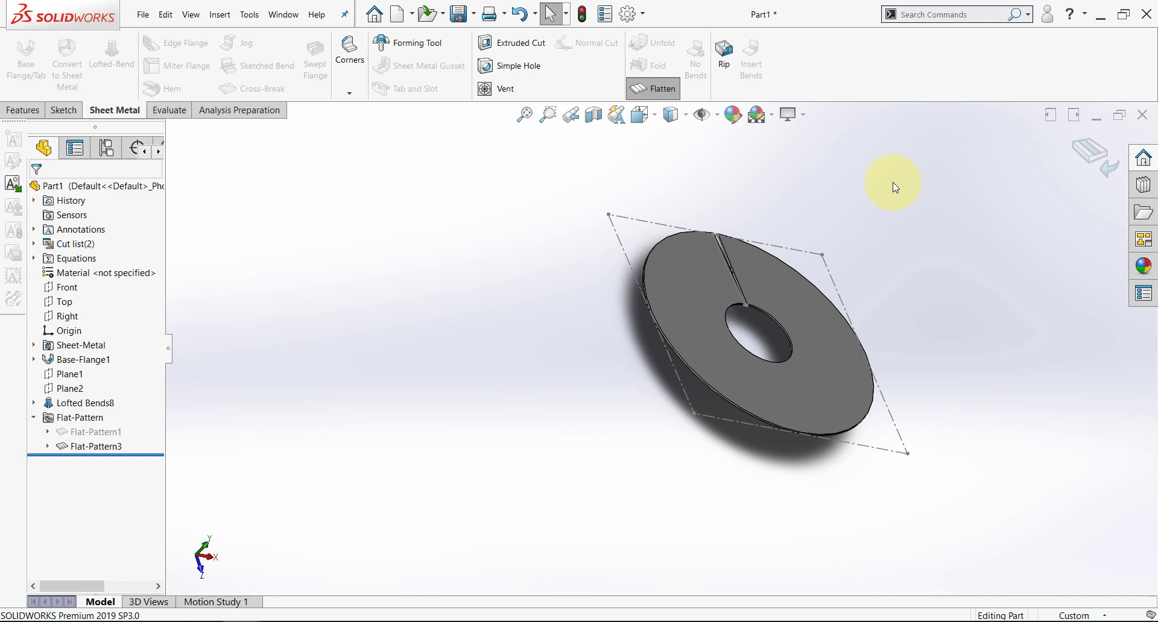
pyautogui.click(1077, 155)
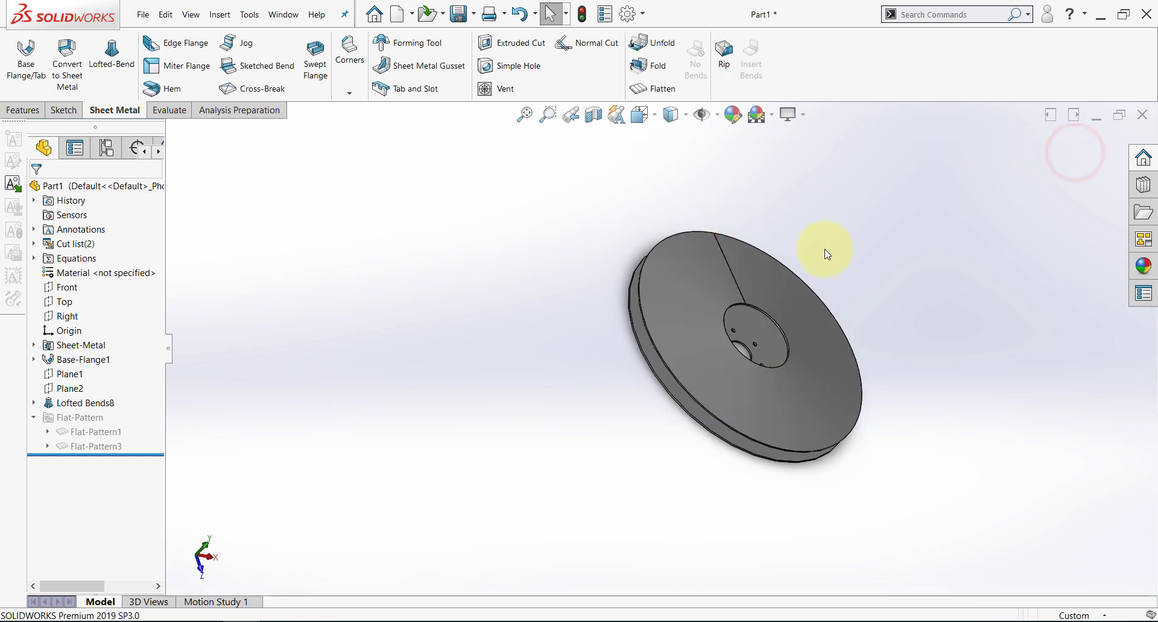
pyautogui.click(31, 403)
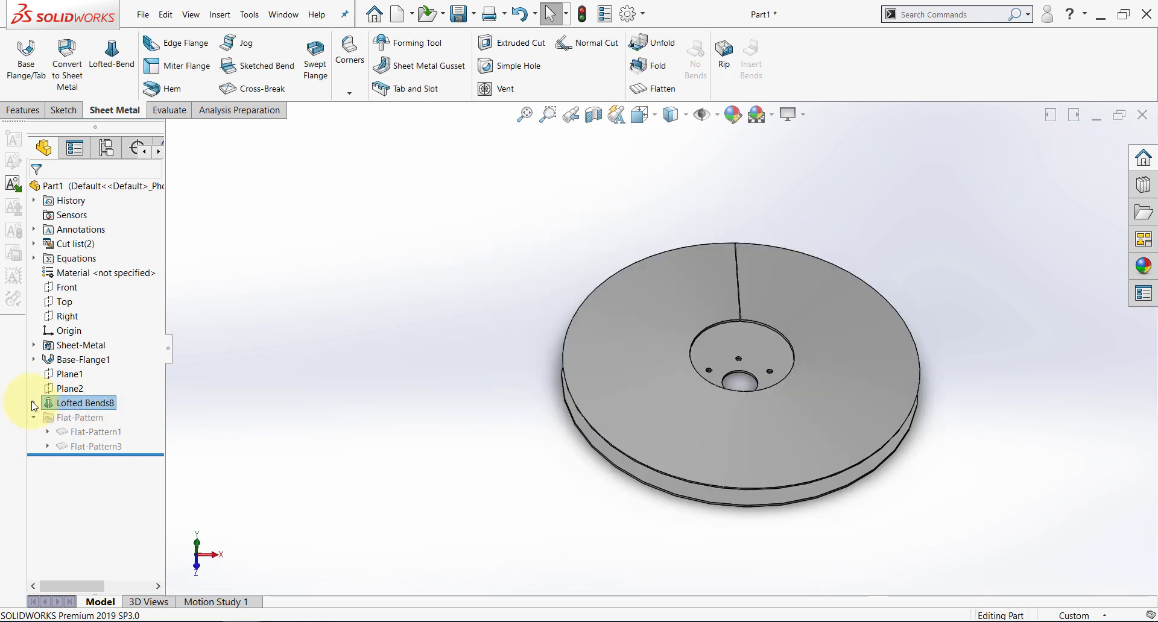
# - Start a base flange from Sketch8 with a 30.5 mm blind depth
pyautogui.click(34, 403)
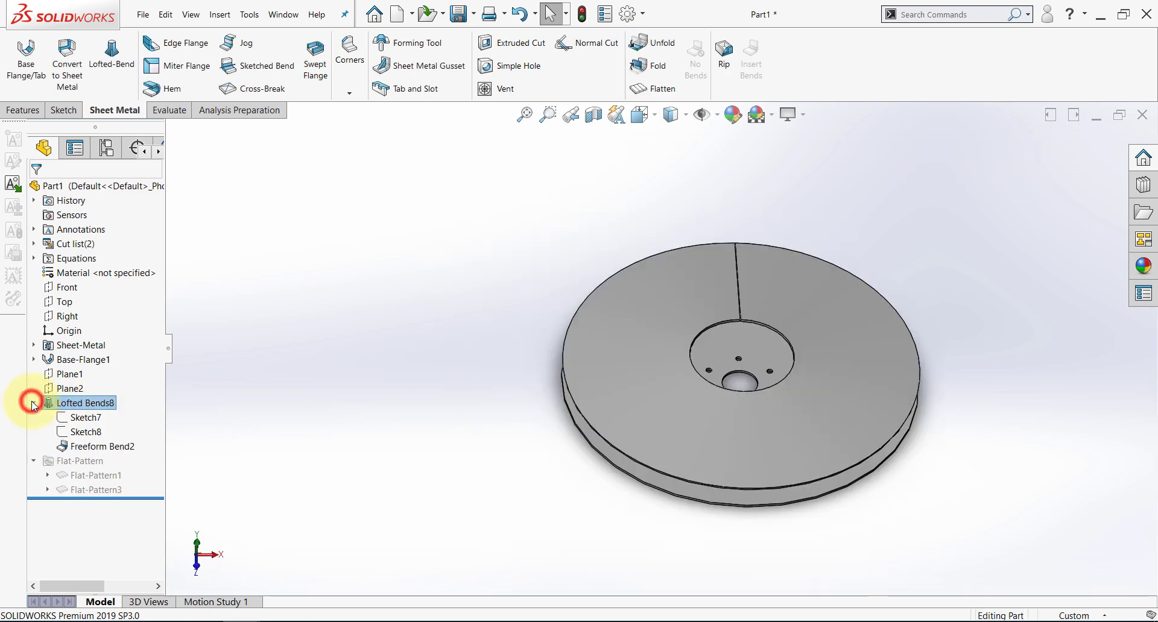
pyautogui.click(81, 433)
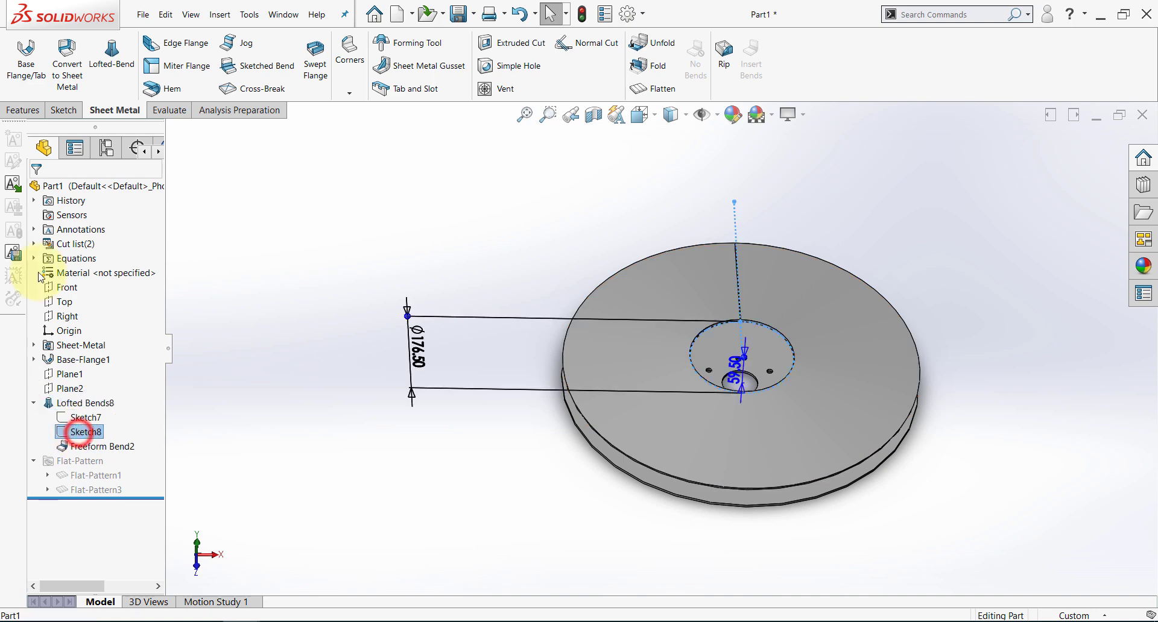
pyautogui.click(25, 65)
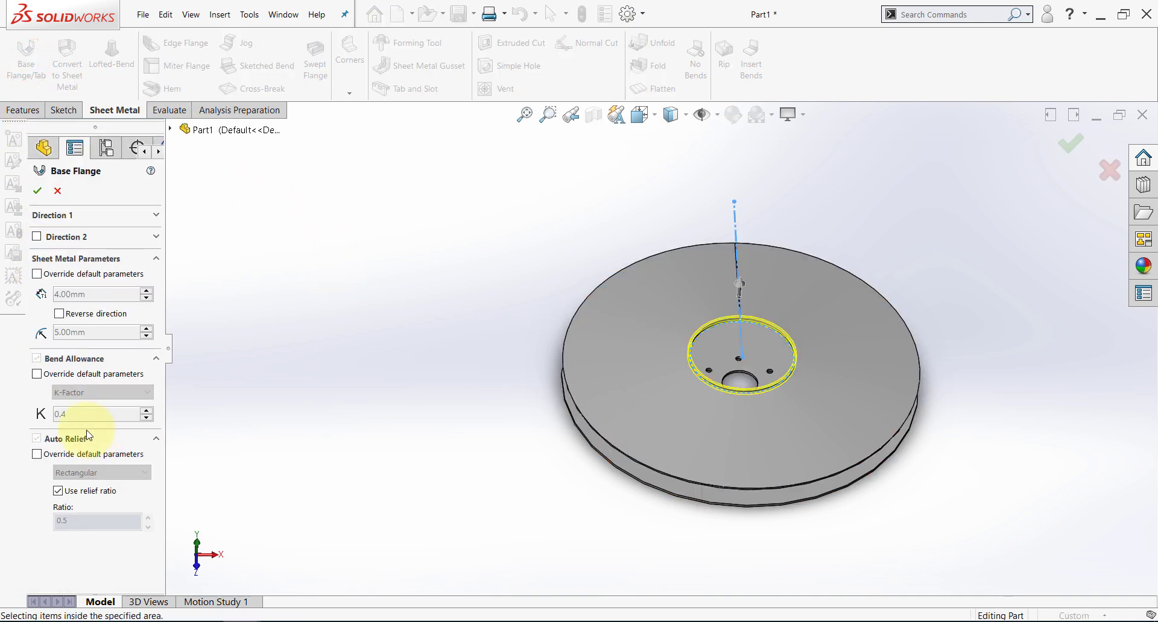
pyautogui.click(52, 215)
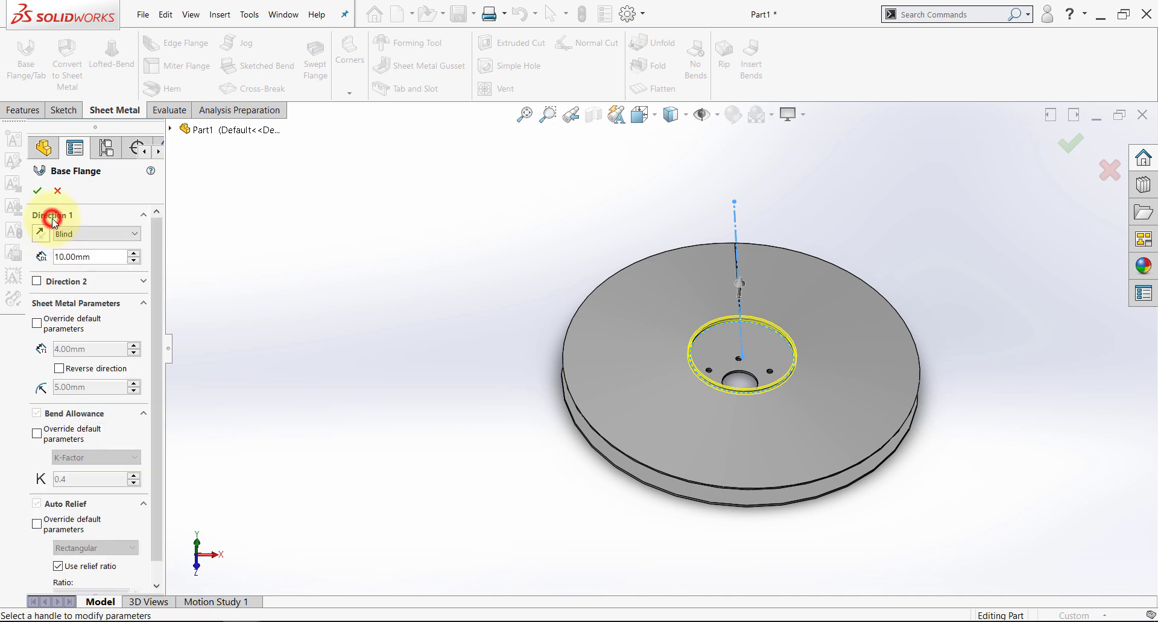
pyautogui.click(89, 256)
pyautogui.write('30.5')
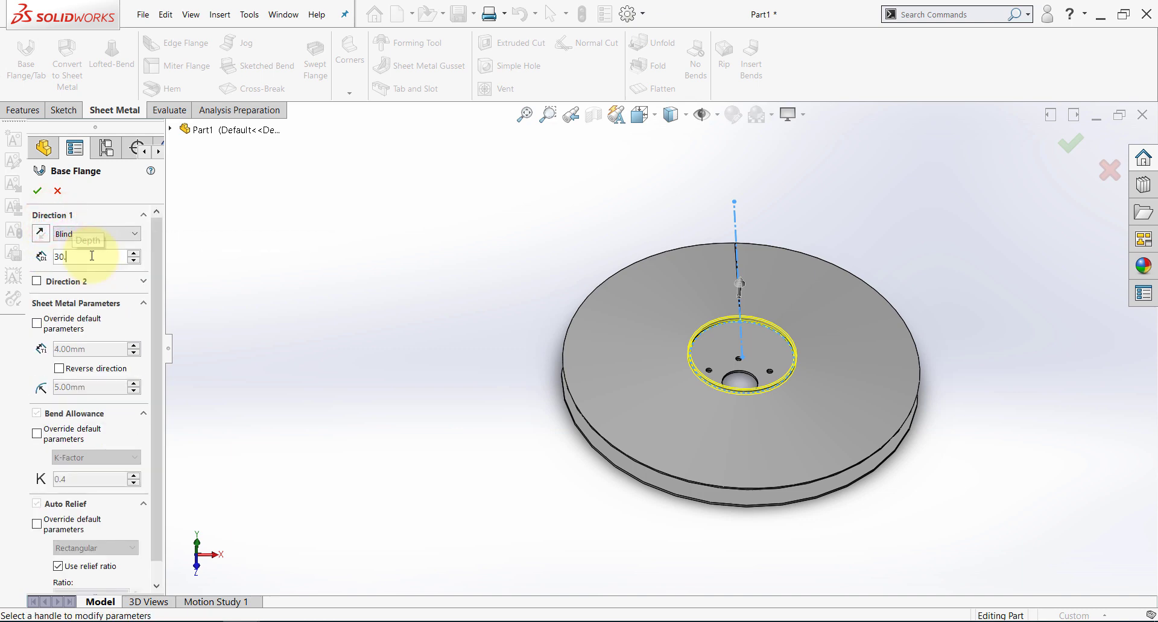
pyautogui.press('Return')
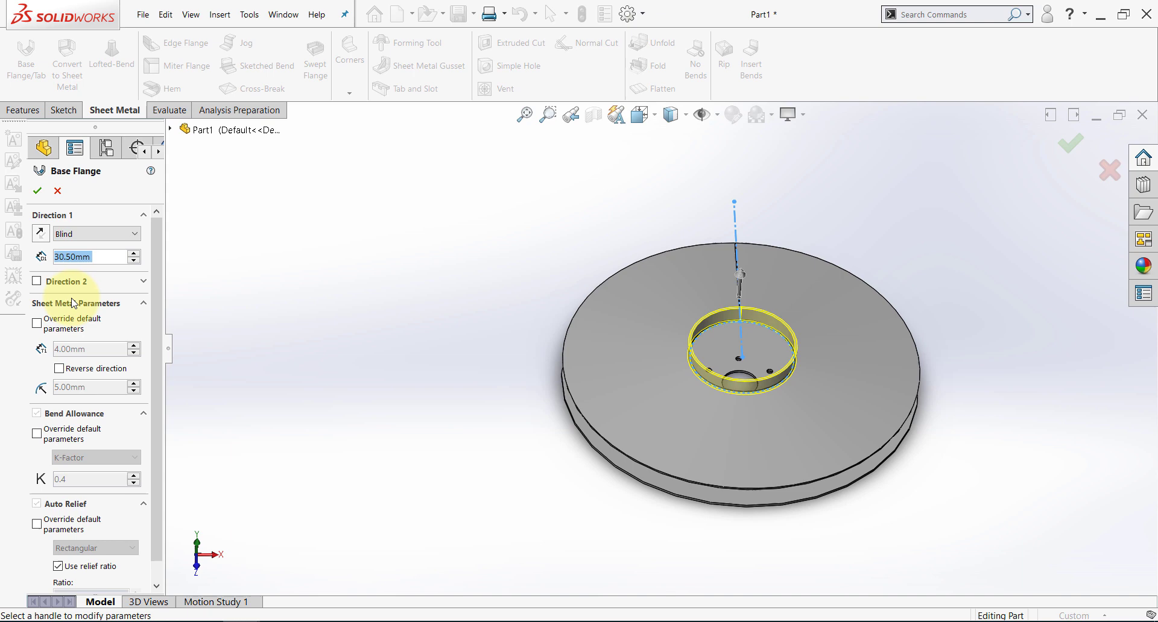
# - Override the flange thickness to 3 mm, reverse it to the inside, and confirm
pyautogui.click(36, 325)
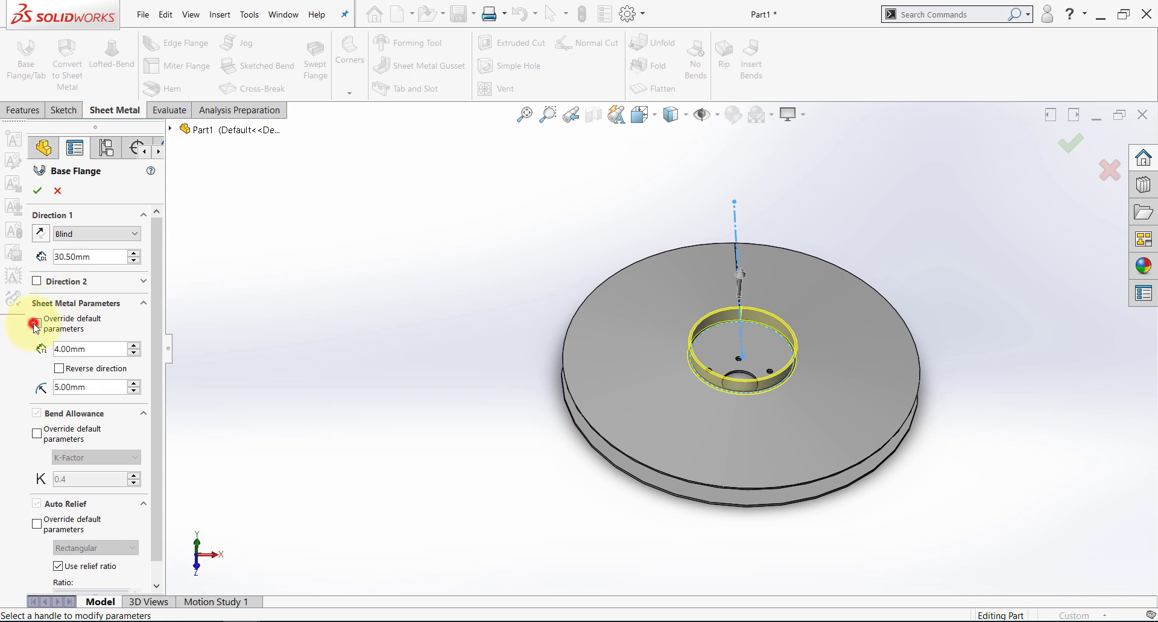
pyautogui.click(110, 352)
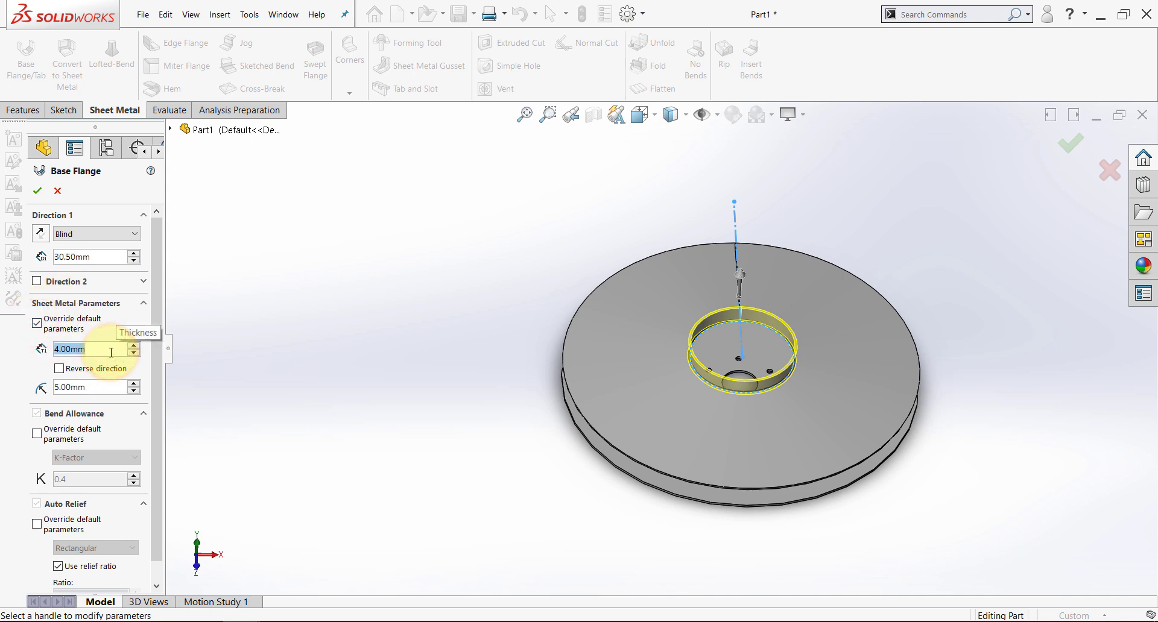
pyautogui.write('3')
pyautogui.press('Return')
pyautogui.moveTo(398, 345); pyautogui.dragTo(414, 388, button='middle')
pyautogui.press('space')
pyautogui.click(512, 301)
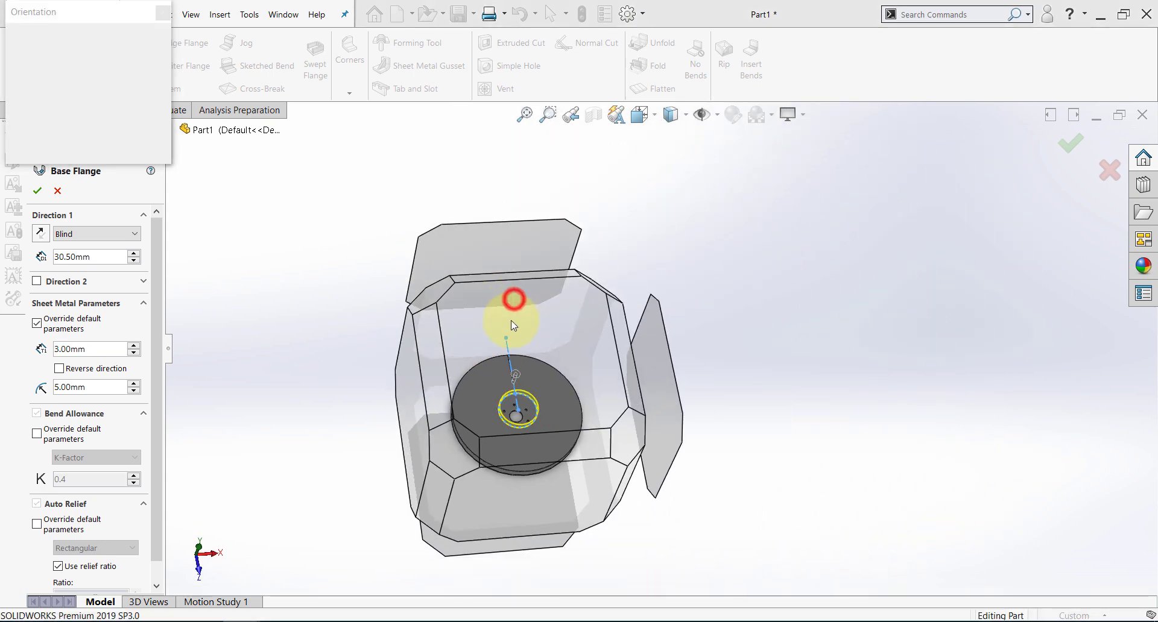
pyautogui.scroll(-2, 667, 331)
pyautogui.scroll(-5, 543, 362)
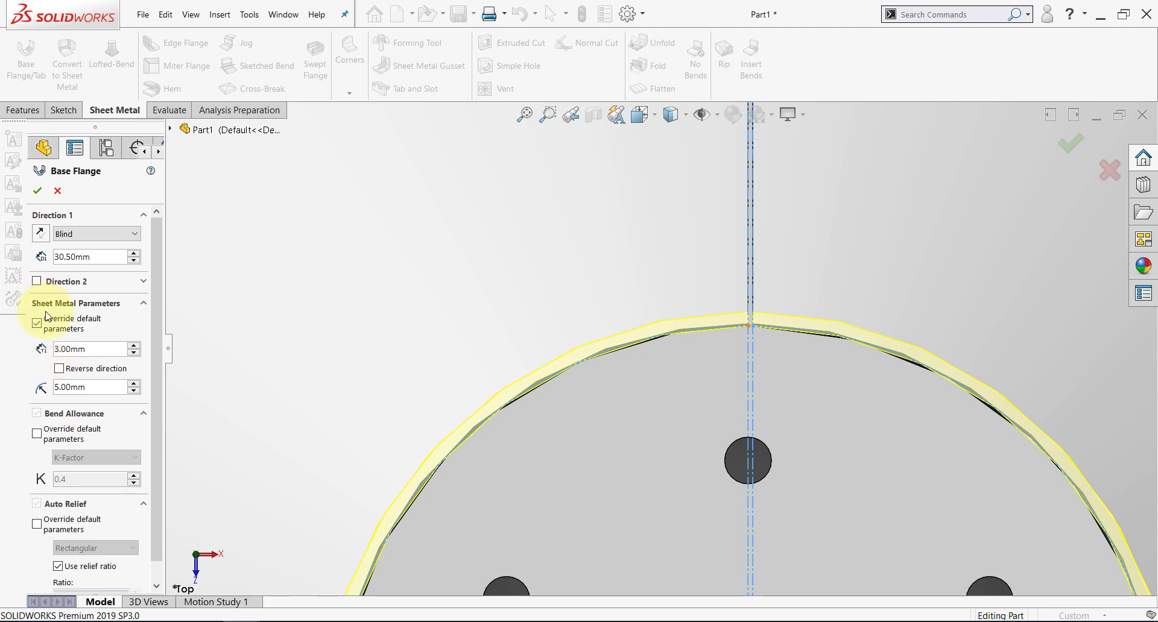
pyautogui.click(63, 371)
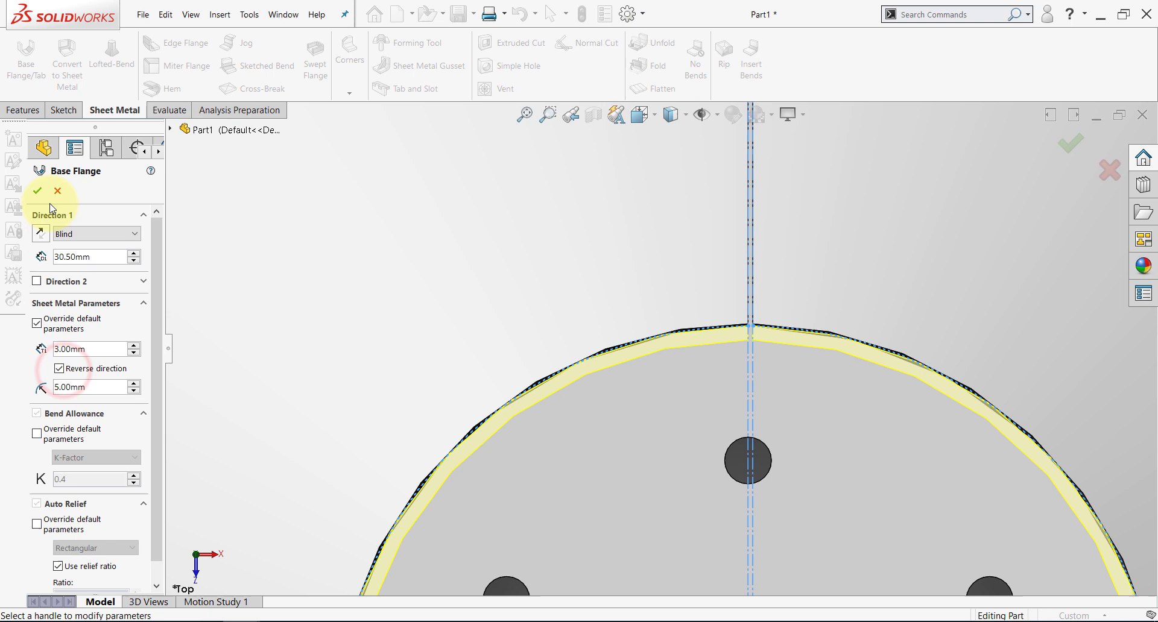
pyautogui.click(37, 190)
pyautogui.scroll(5, 610, 388)
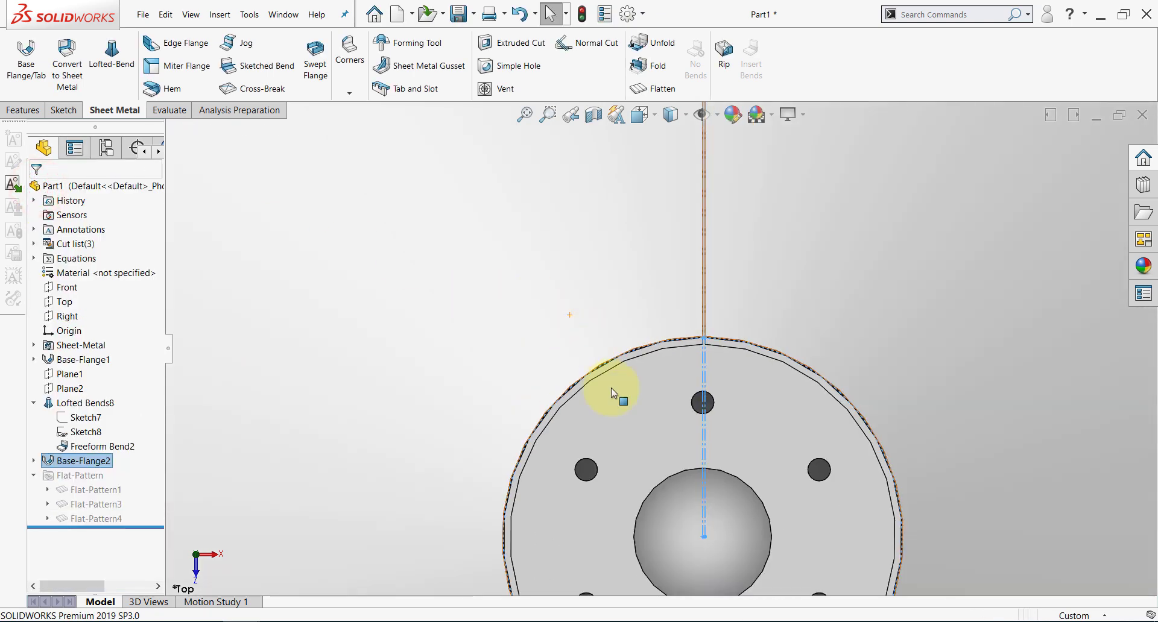
pyautogui.moveTo(641, 413); pyautogui.dragTo(646, 251, button='middle')
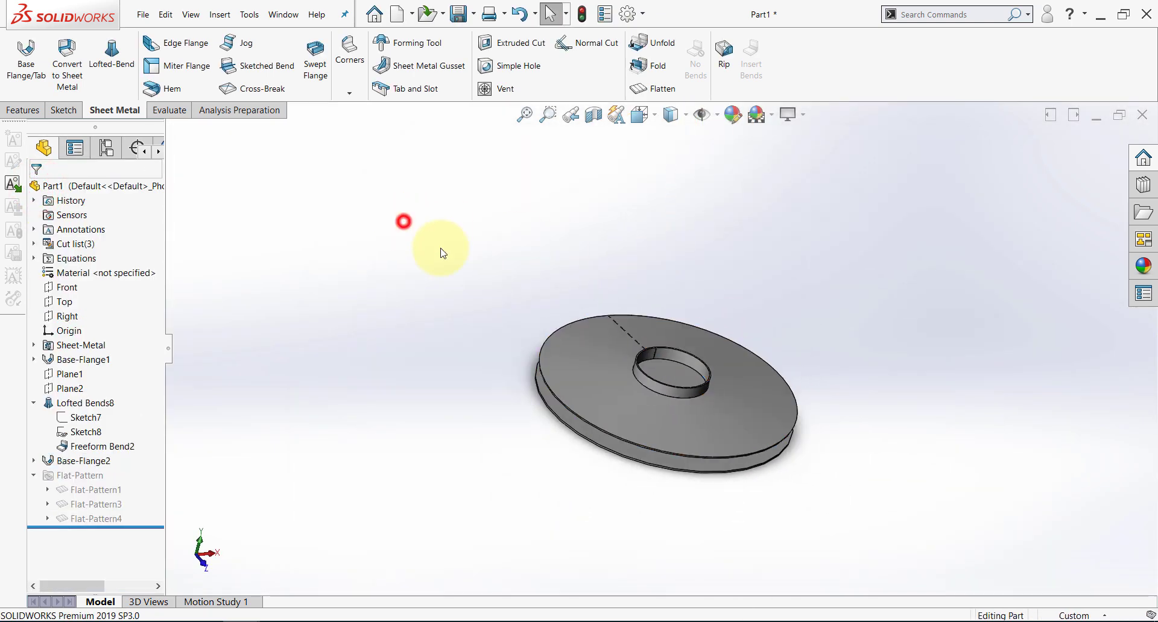
pyautogui.click(108, 519)
pyautogui.click(135, 480)
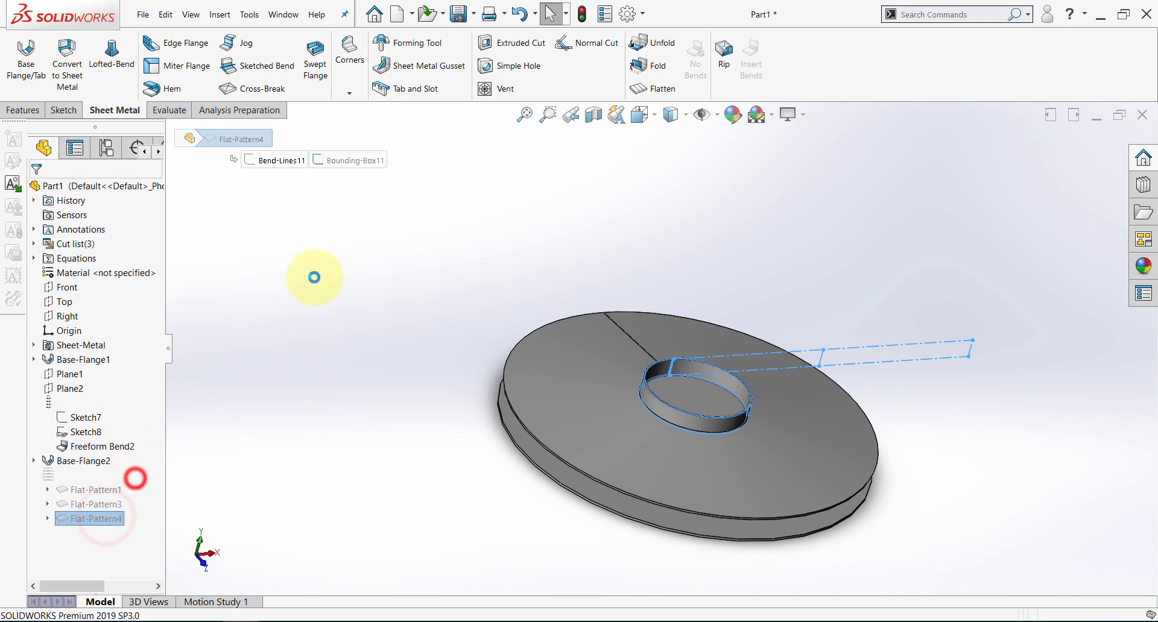
pyautogui.click(318, 273)
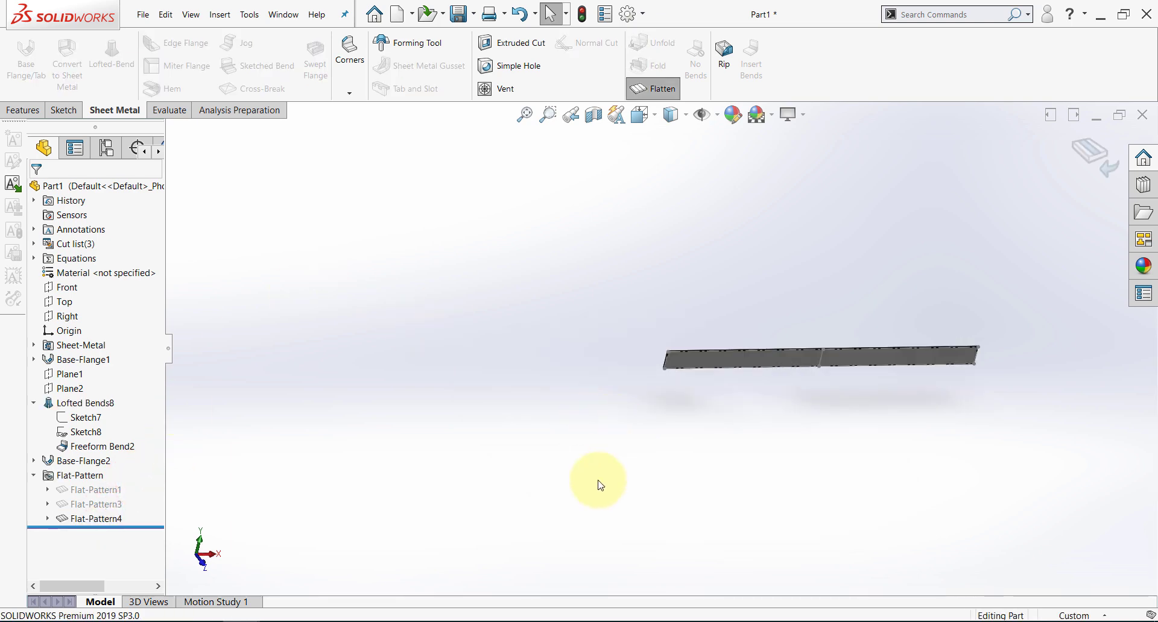
pyautogui.click(1078, 158)
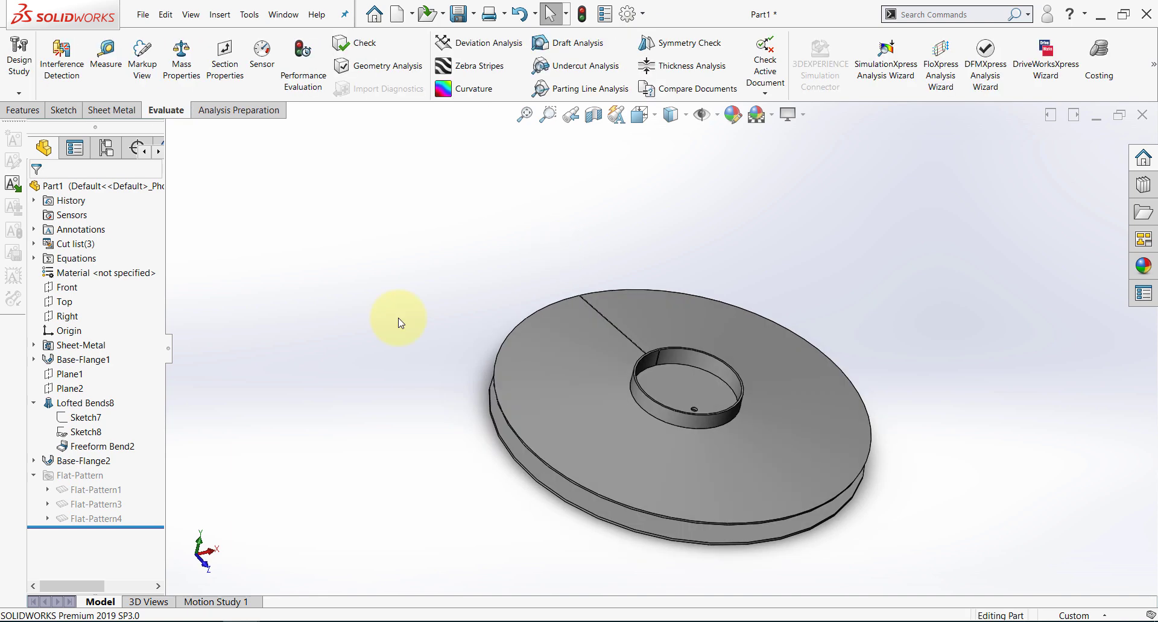
# - Edit Sketch1 and change the Ø604 outer diameter to 406 mm, then rebuild
pyautogui.click(33, 360)
pyautogui.click(77, 374)
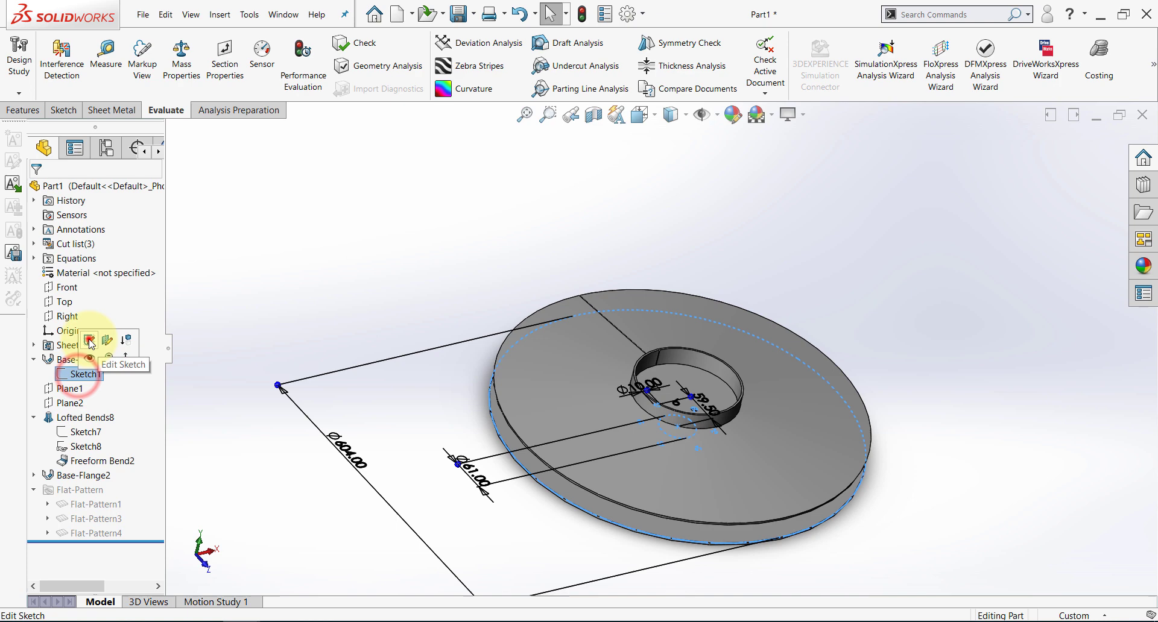
pyautogui.click(90, 340)
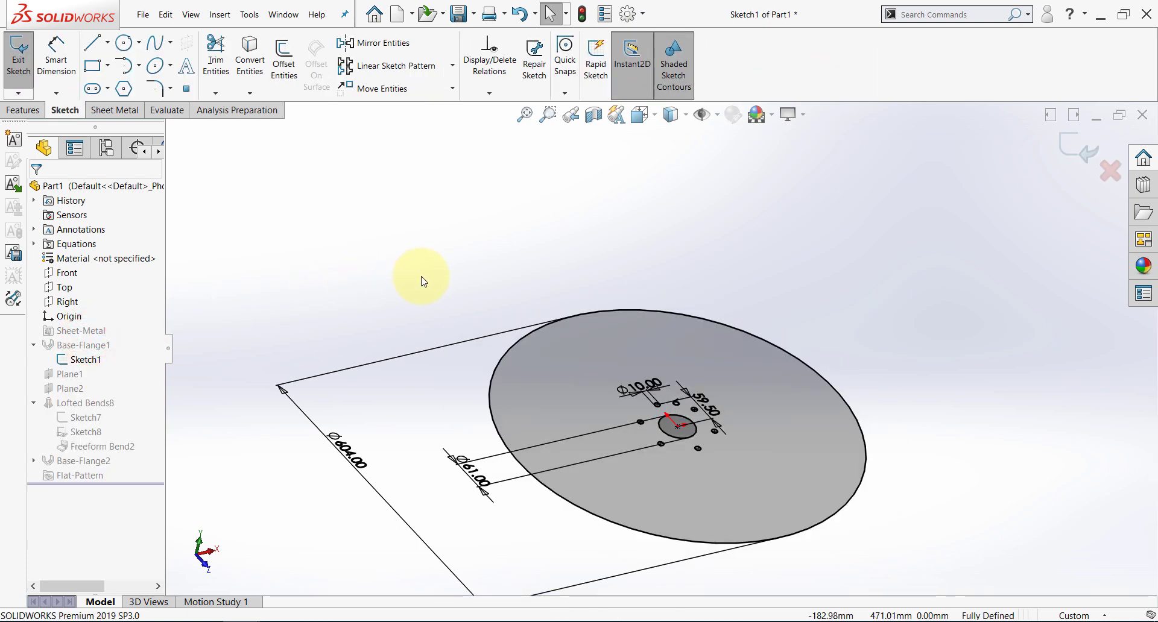
pyautogui.moveTo(407, 303)
pyautogui.mouseDown(button='middle')
pyautogui.moveTo(473, 266)
pyautogui.moveTo(465, 473)
pyautogui.mouseUp(button='middle')
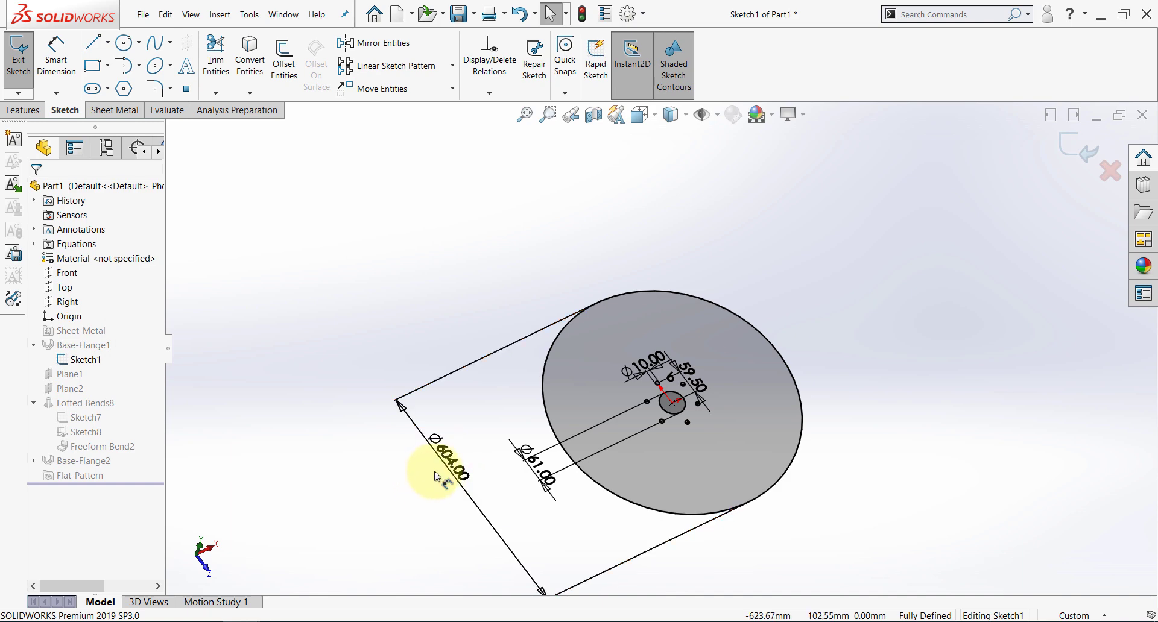
pyautogui.click(448, 460)
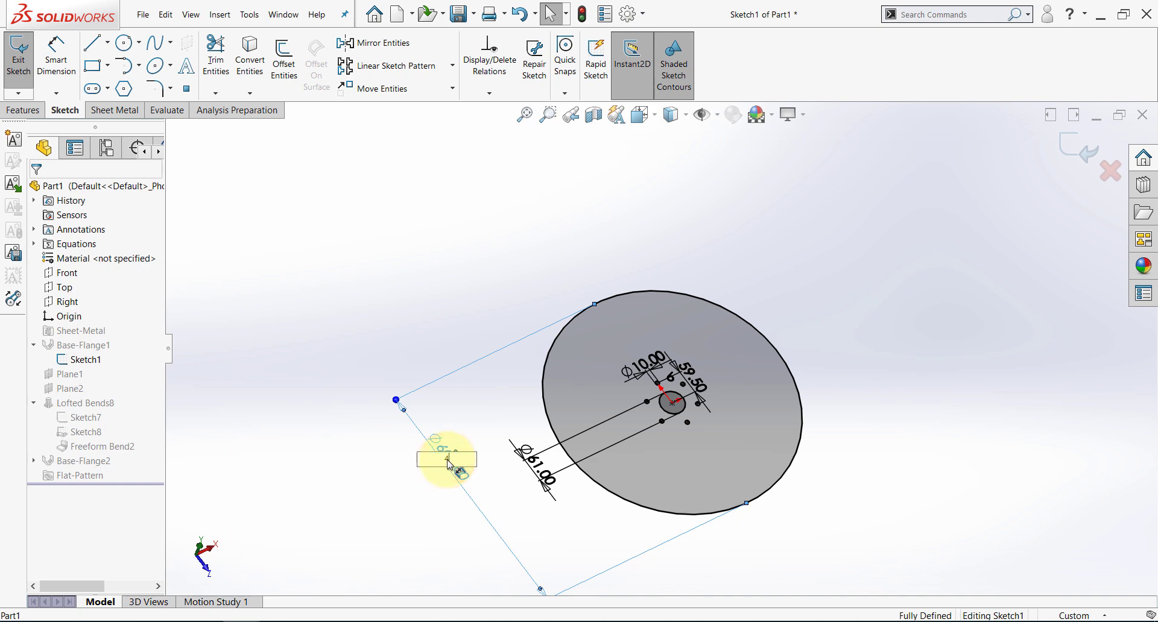
pyautogui.press('Return')
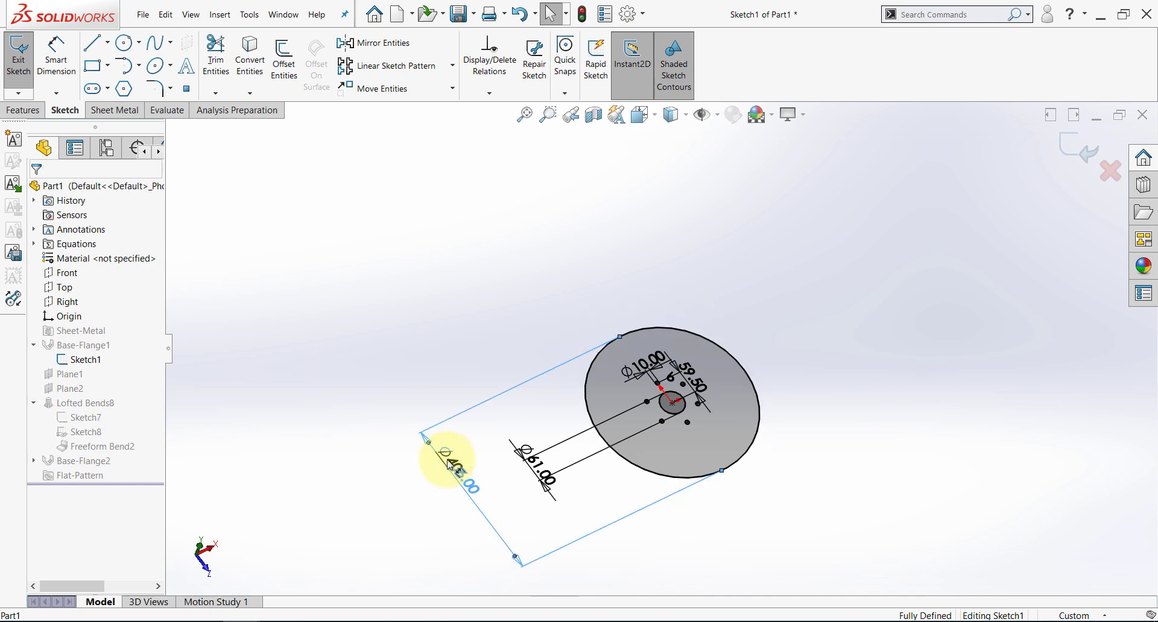
pyautogui.click(1066, 143)
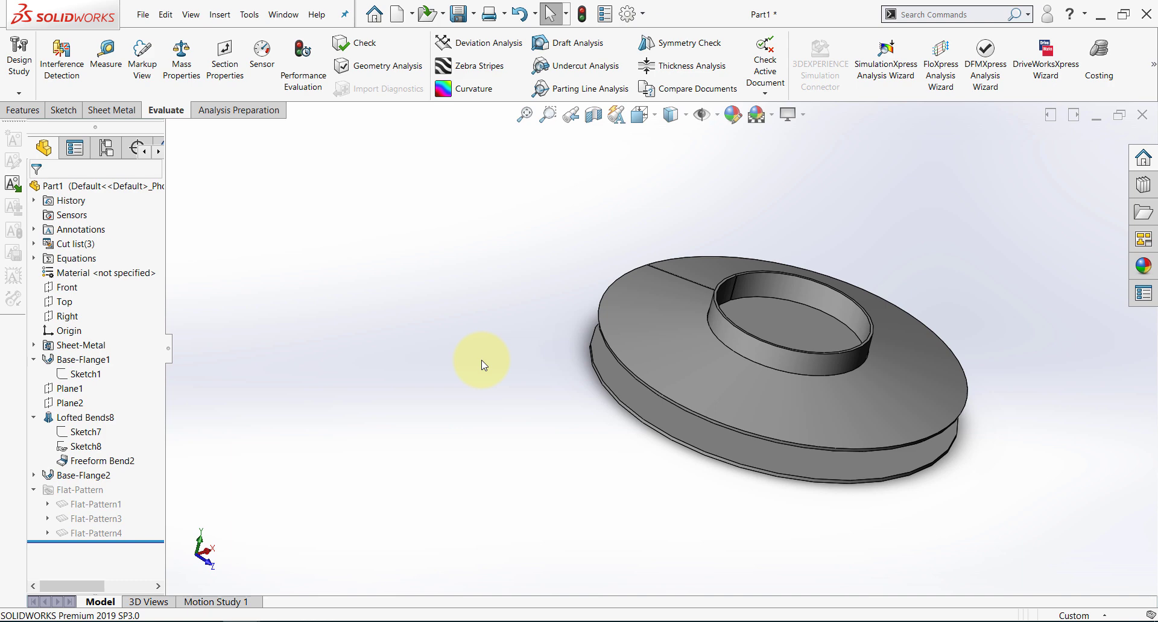
# - Hide the bent body carrying the cone and ring, then select the plate's top face
pyautogui.click(682, 331)
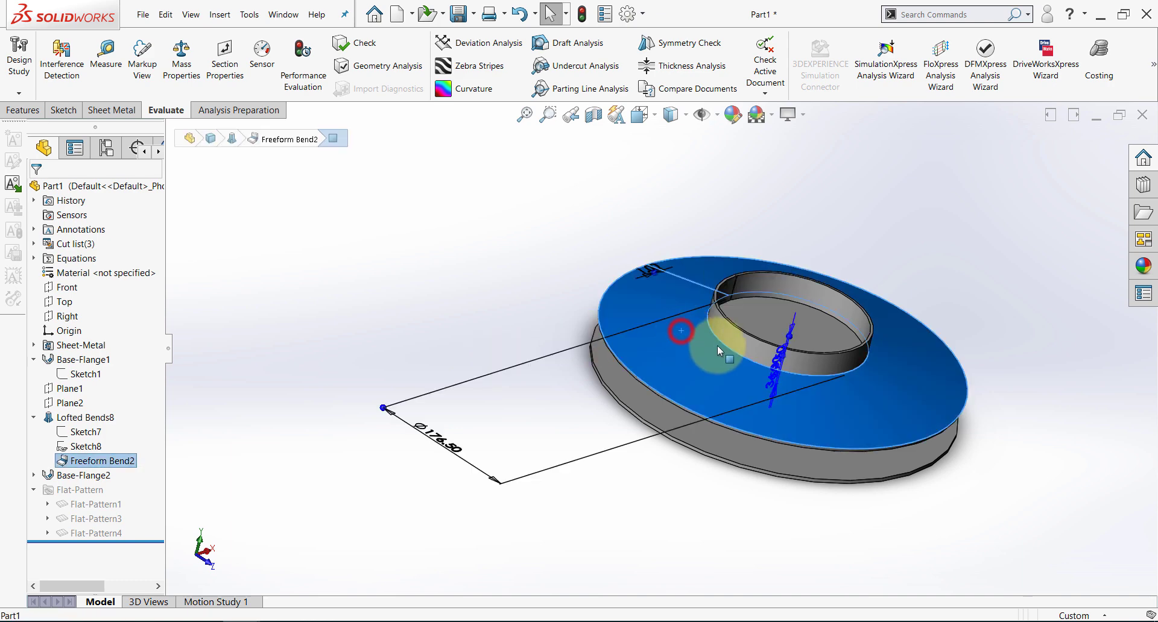
pyautogui.click(726, 339)
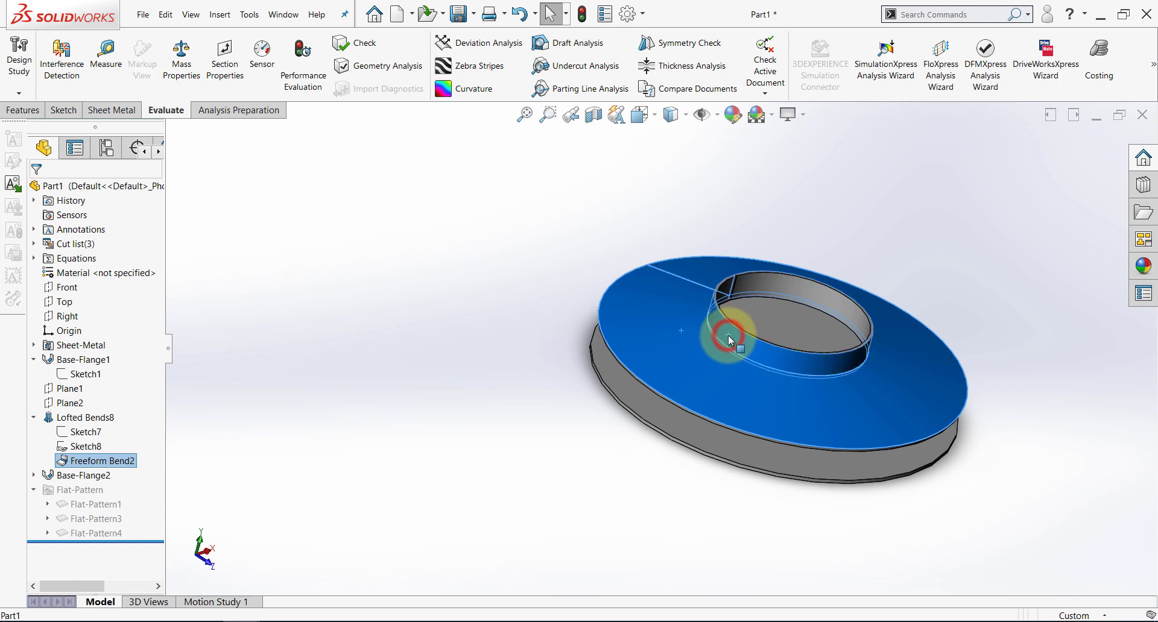
pyautogui.click(782, 301)
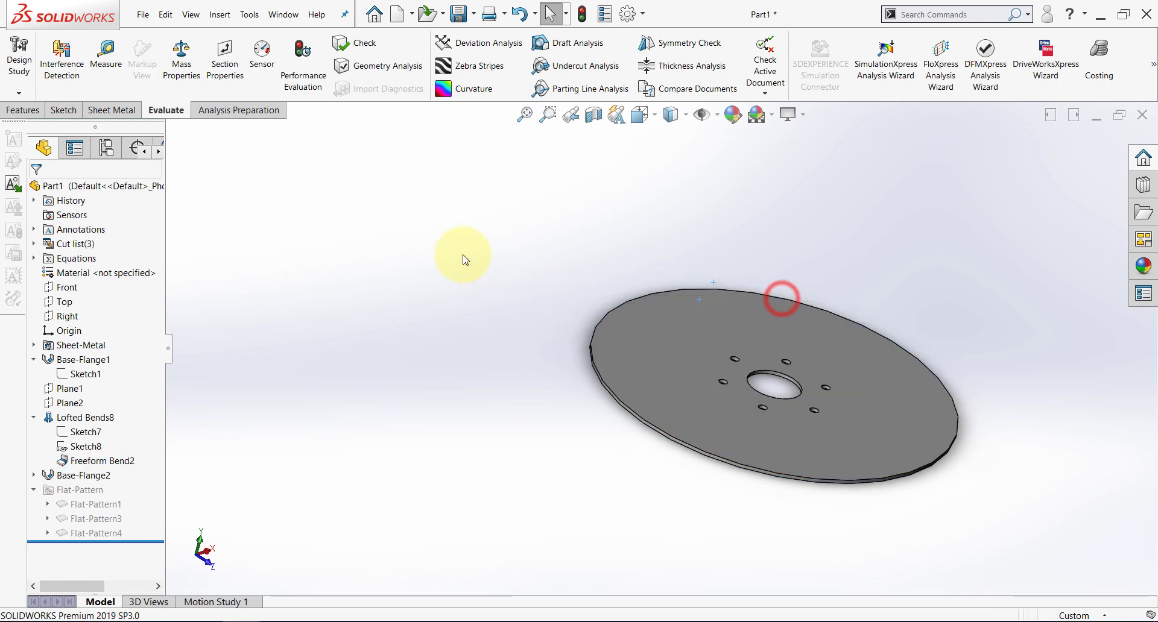
pyautogui.moveTo(460, 253); pyautogui.dragTo(466, 297, button='middle')
pyautogui.click(638, 340)
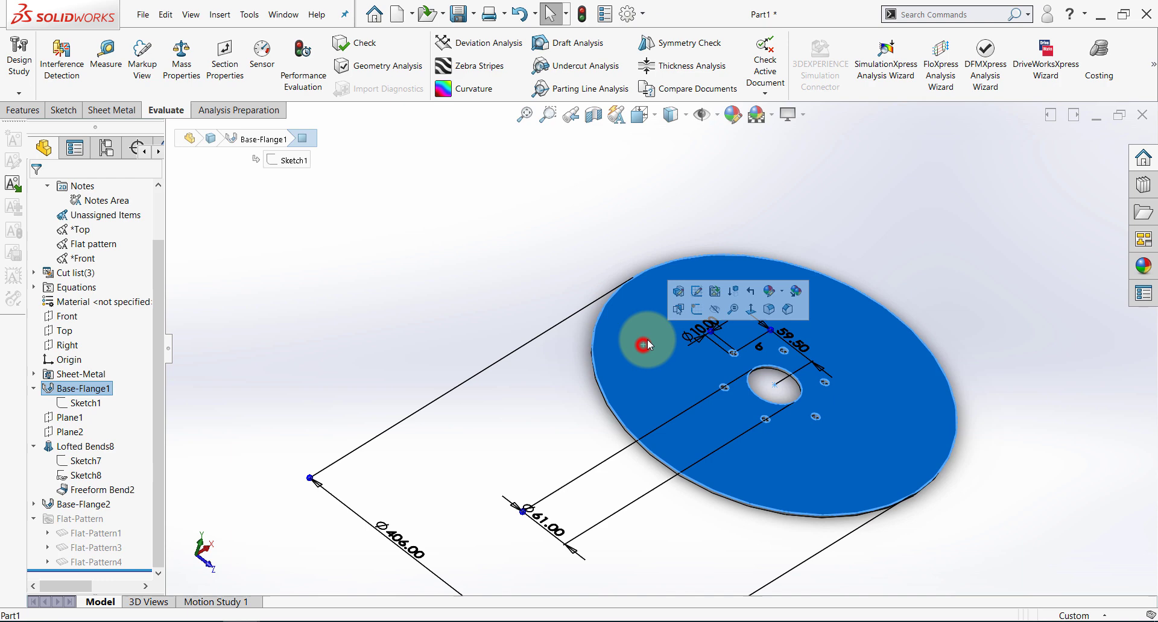
# - Start Sketch30 on the plate top, viewed face-on, with a centerline from centre to rim
pyautogui.click(694, 309)
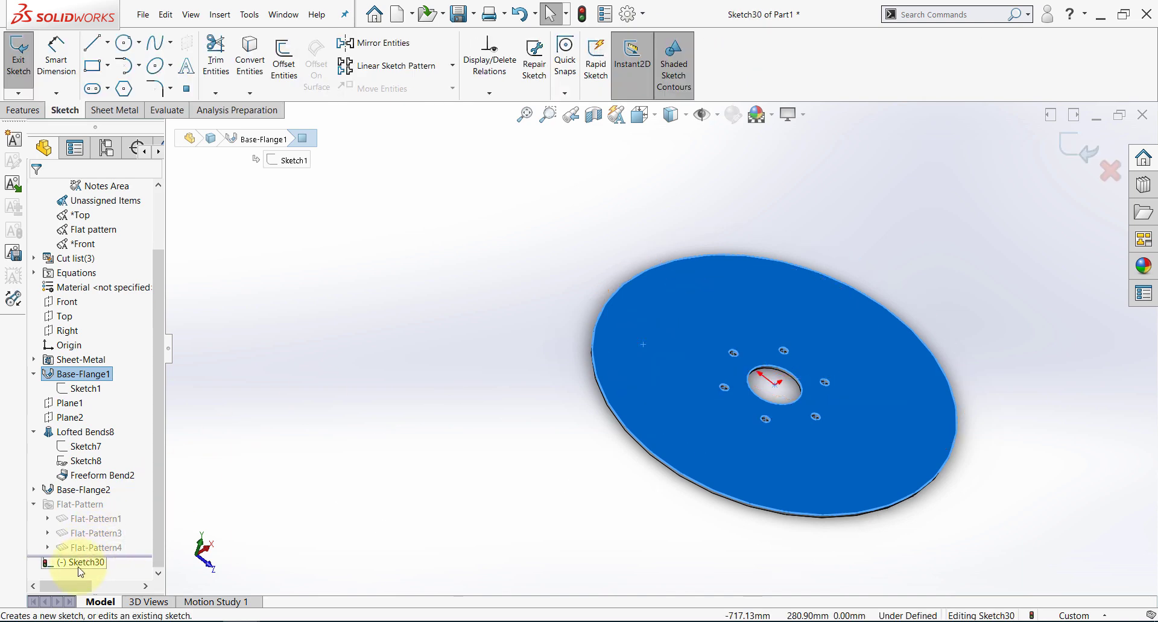
pyautogui.click(84, 564)
pyautogui.click(85, 552)
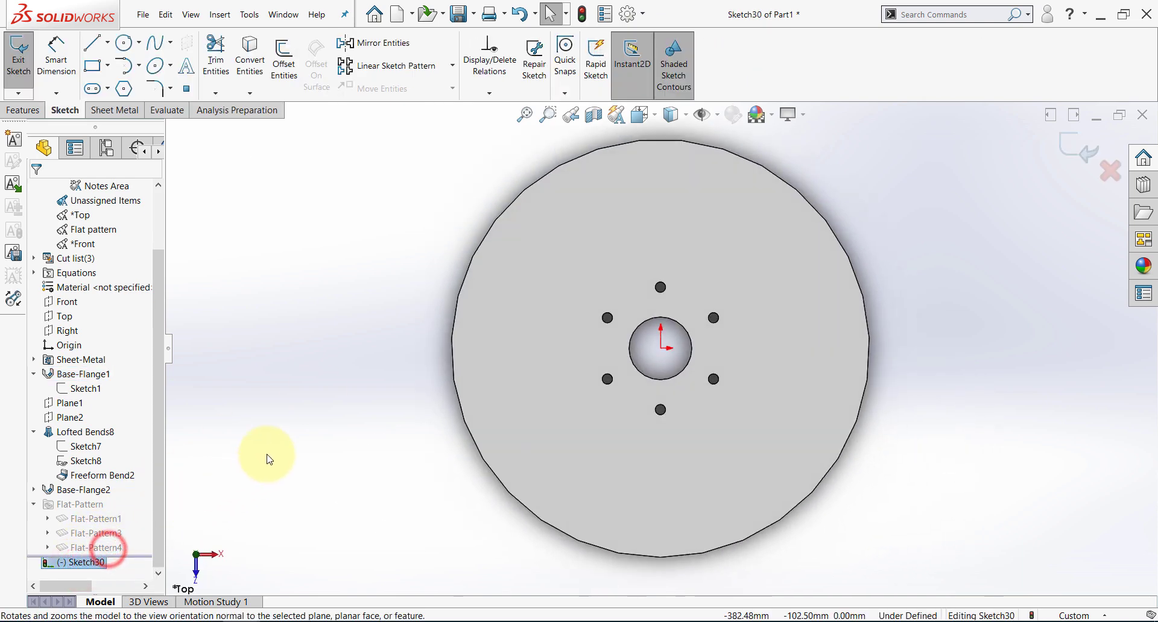
pyautogui.click(108, 42)
pyautogui.click(115, 75)
pyautogui.click(660, 348)
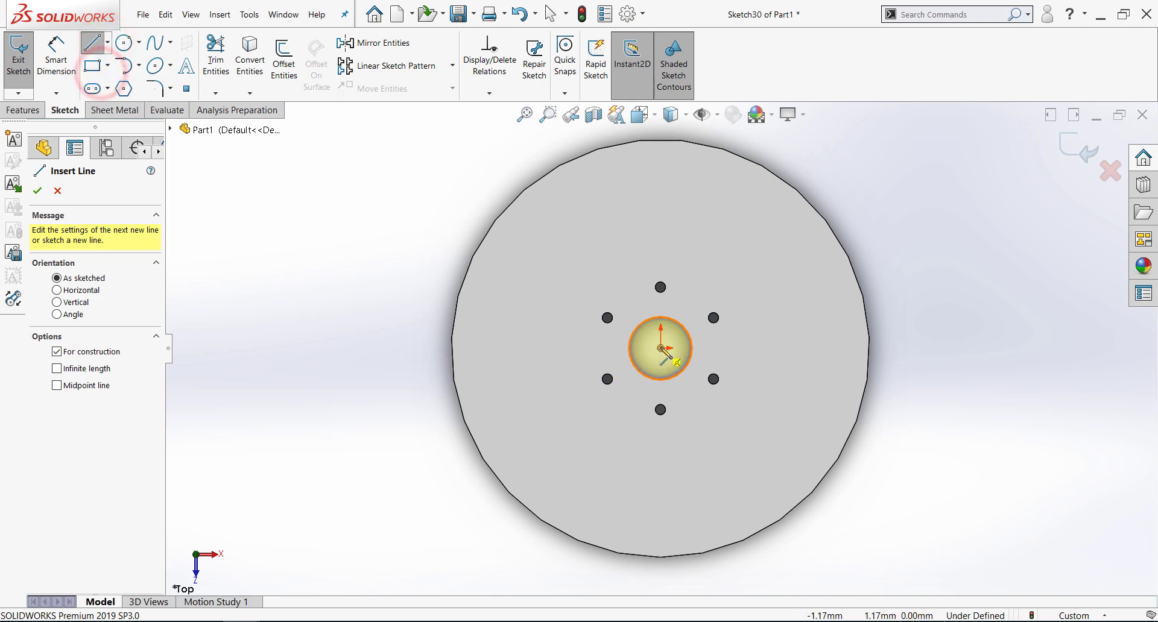
pyautogui.click(451, 349)
pyautogui.press('Escape')
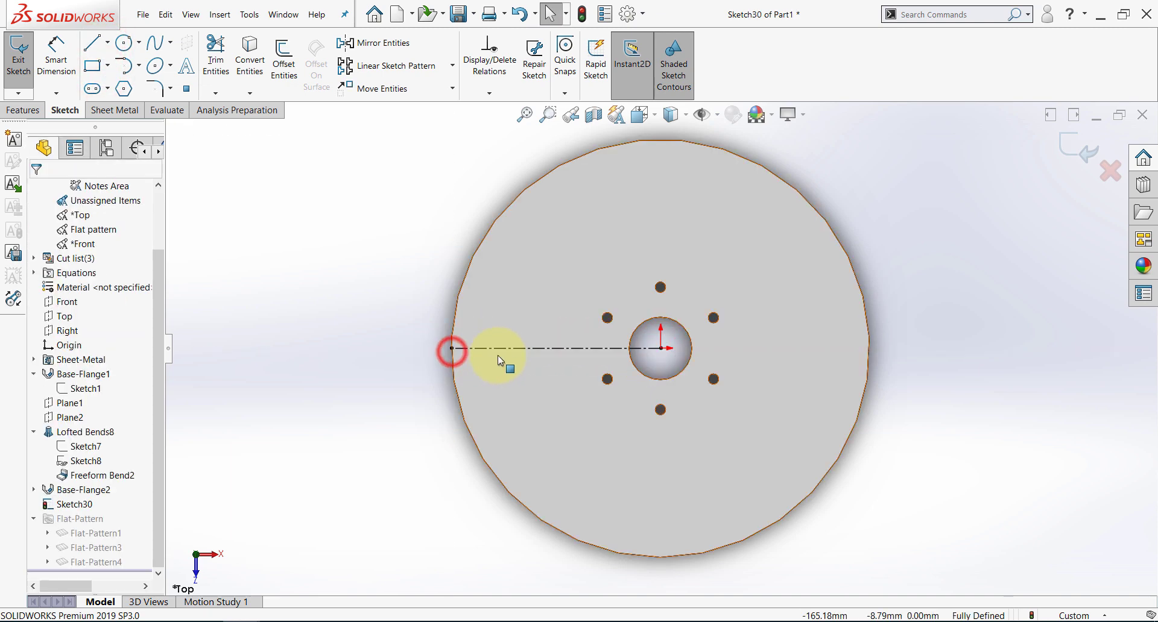
pyautogui.click(488, 349)
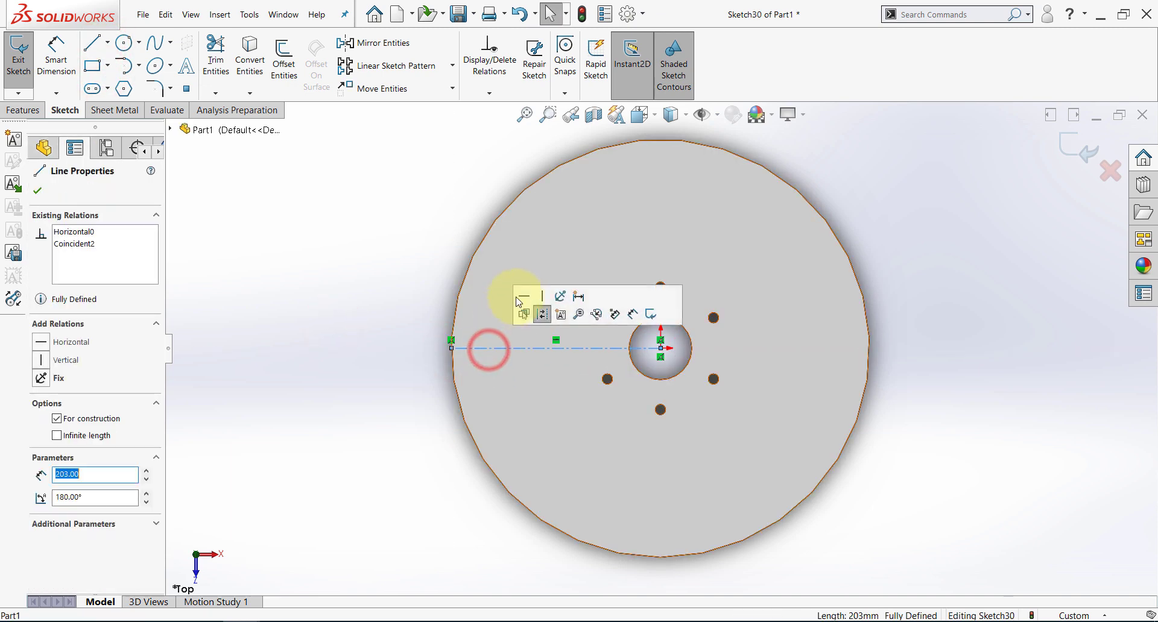
pyautogui.click(401, 285)
# - Draw an angled centerline from that line's left end to the disc's lower rim
pyautogui.click(107, 42)
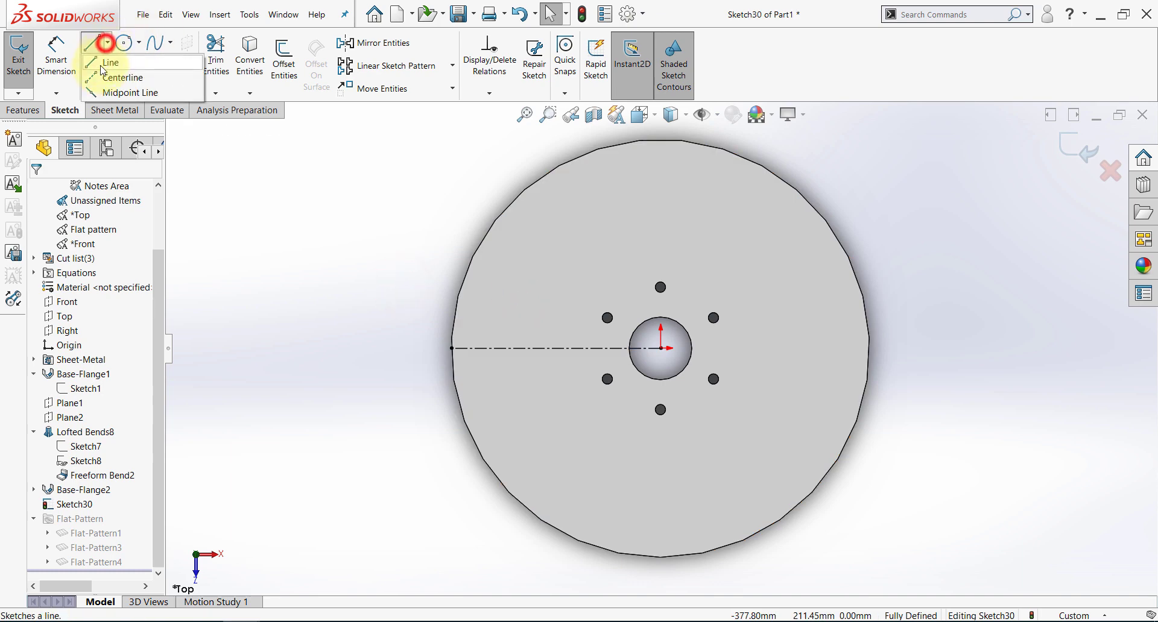
pyautogui.click(120, 68)
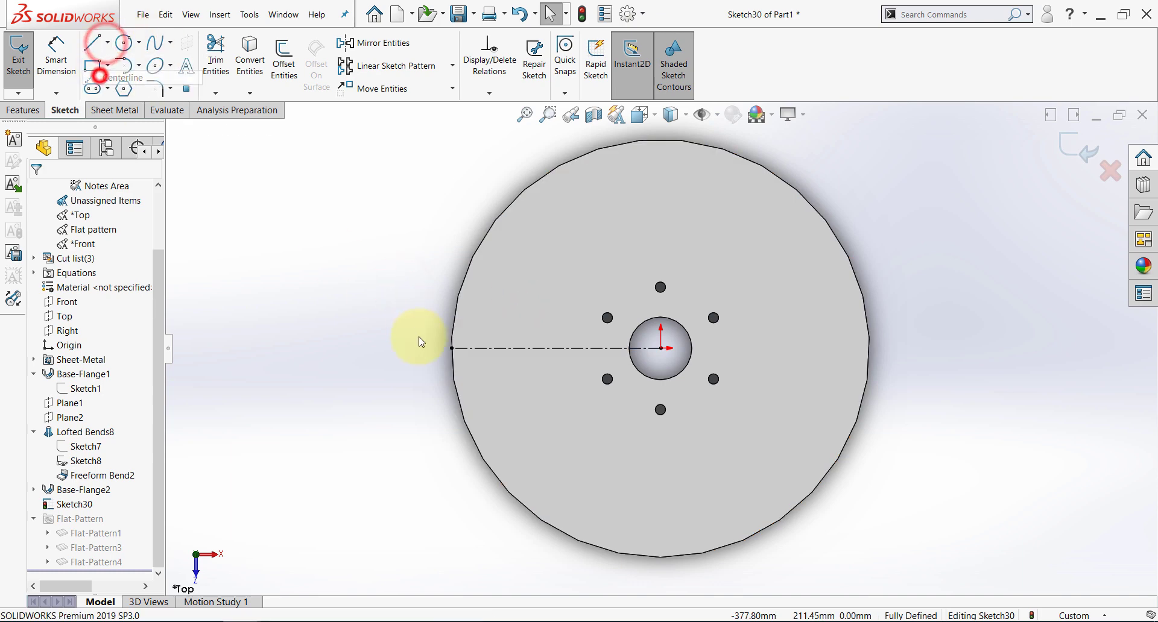
pyautogui.click(449, 349)
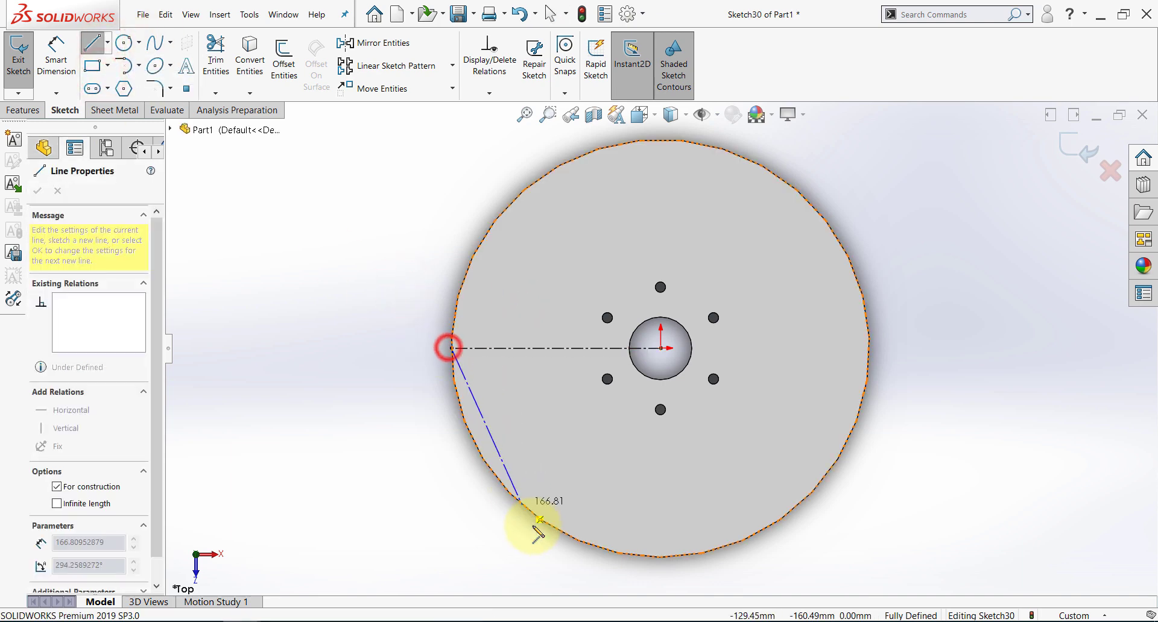
pyautogui.click(567, 535)
pyautogui.press('Escape')
# - Dimension the angled centerline's true length to 215 mm
pyautogui.click(63, 61)
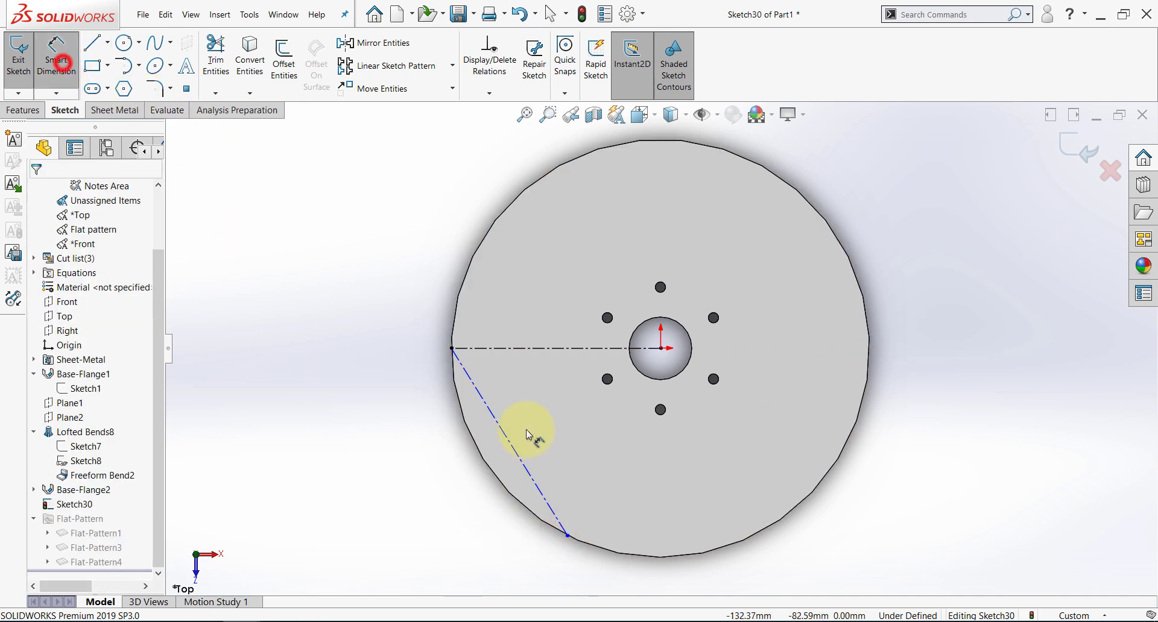
pyautogui.click(507, 429)
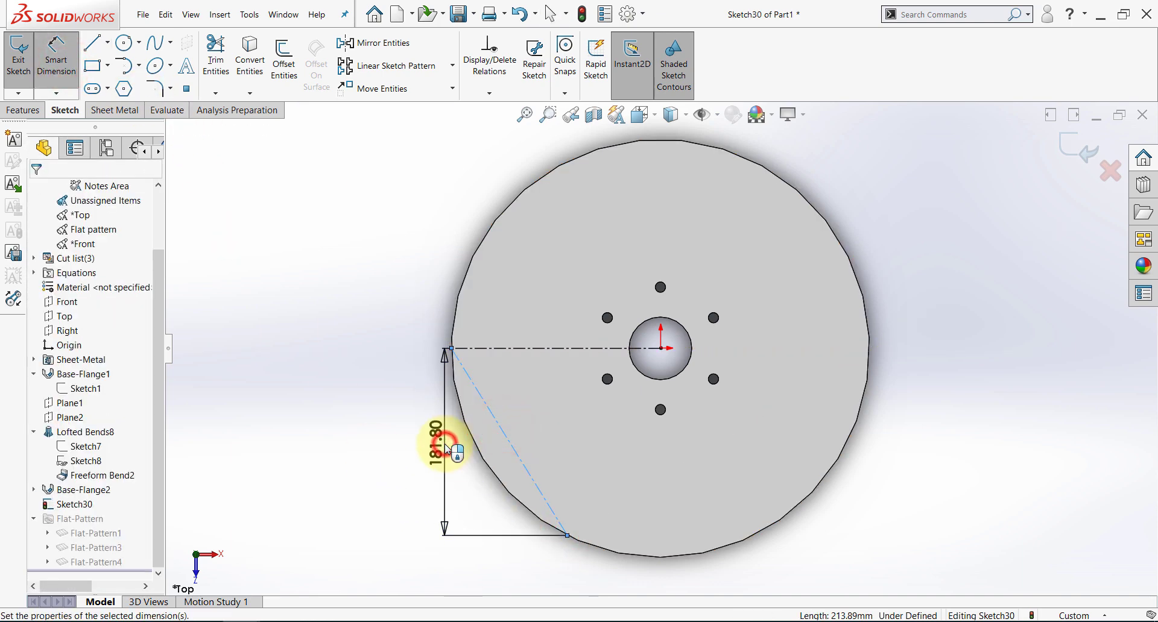
pyautogui.click(446, 445)
pyautogui.click(393, 424)
pyautogui.click(374, 389)
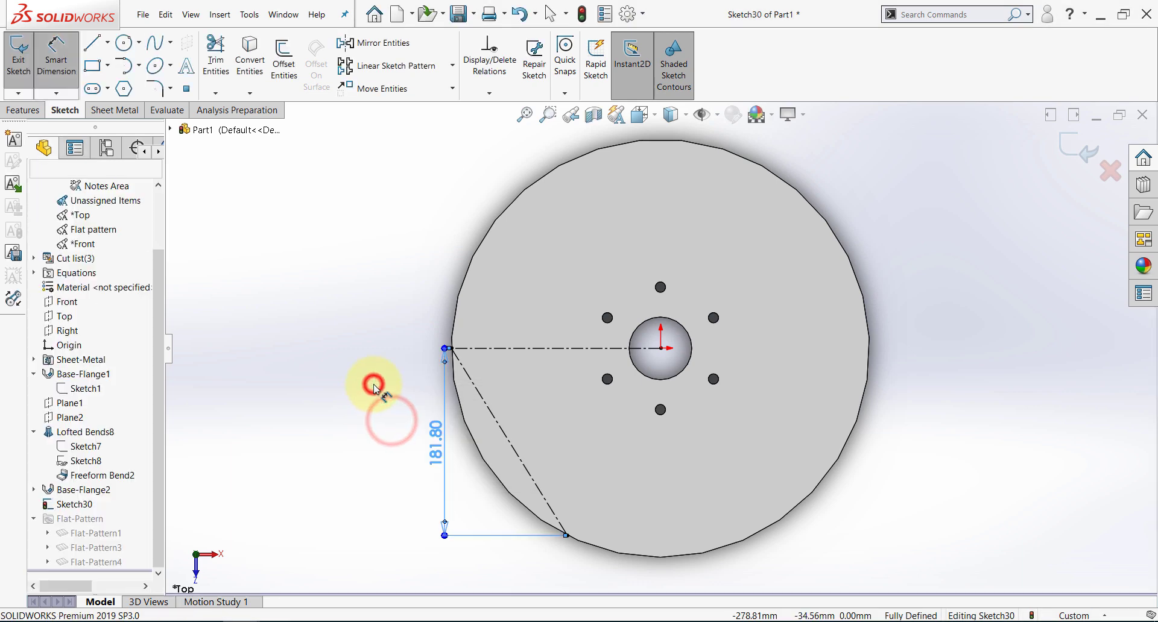
pyautogui.hotkey('ctrl', 'z')
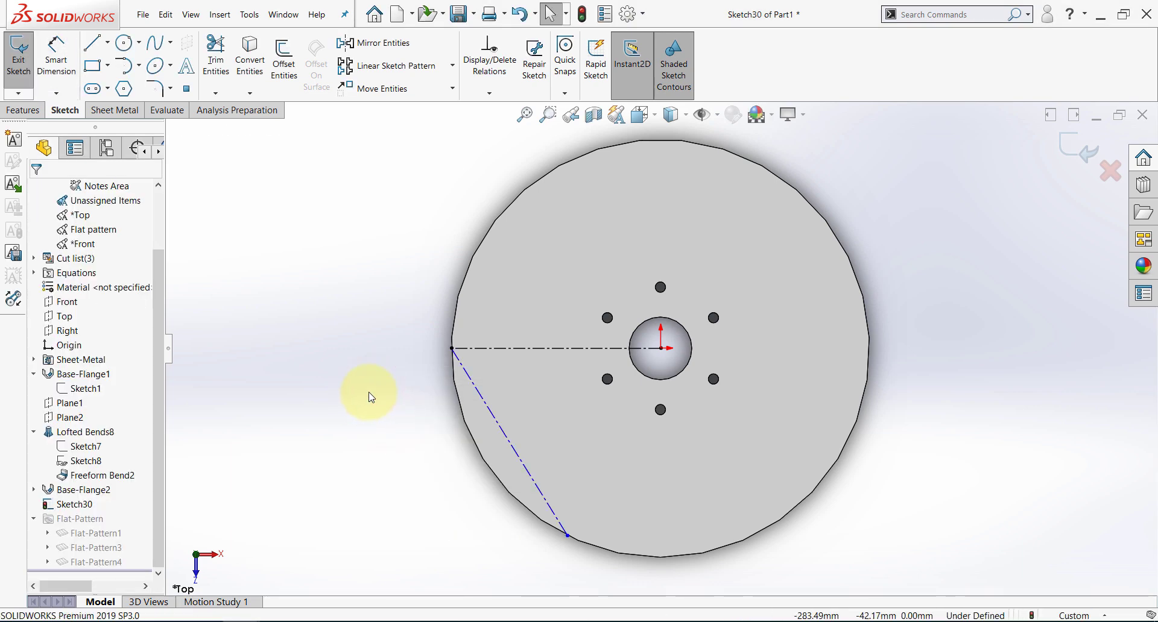
pyautogui.click(66, 57)
pyautogui.click(502, 434)
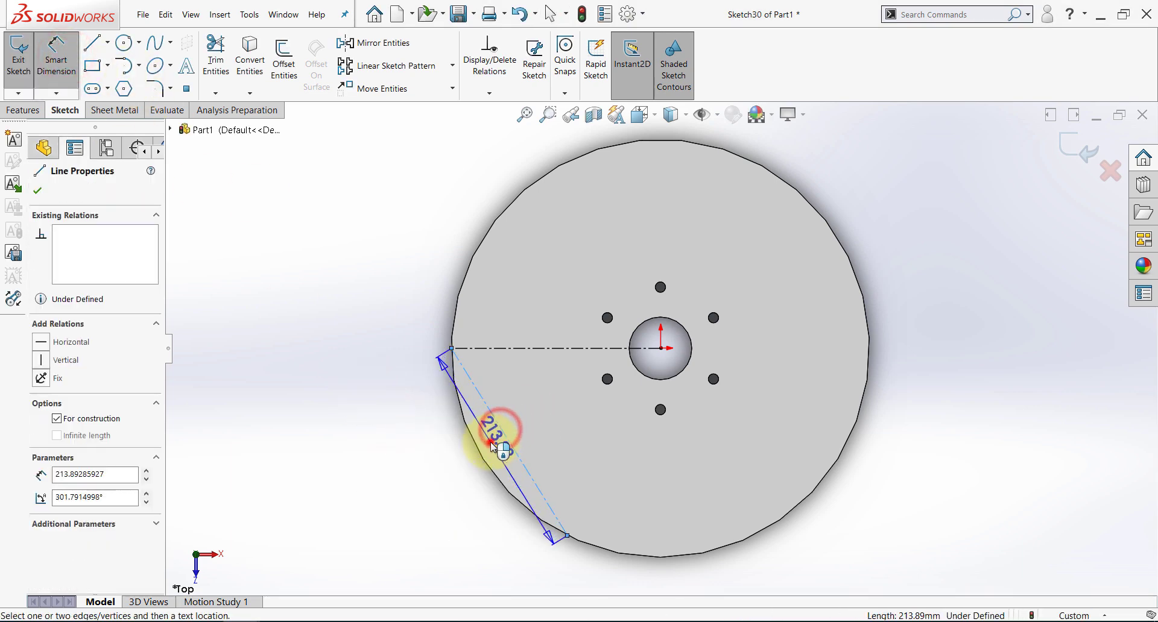
pyautogui.click(496, 446)
pyautogui.write('215')
pyautogui.press('Return')
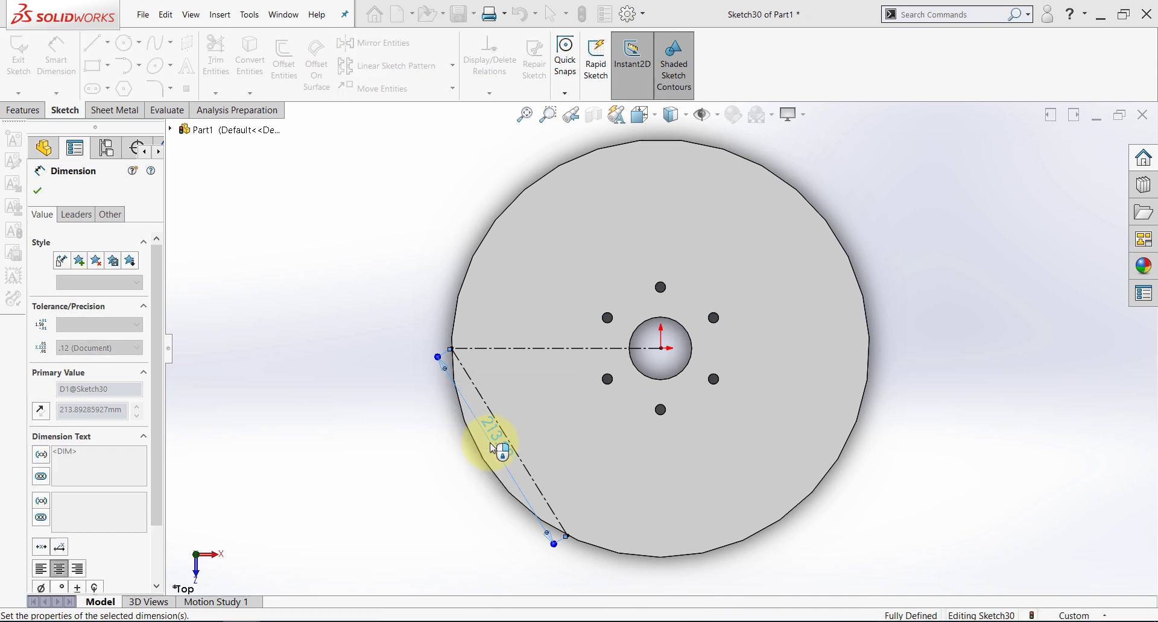
pyautogui.press('Escape')
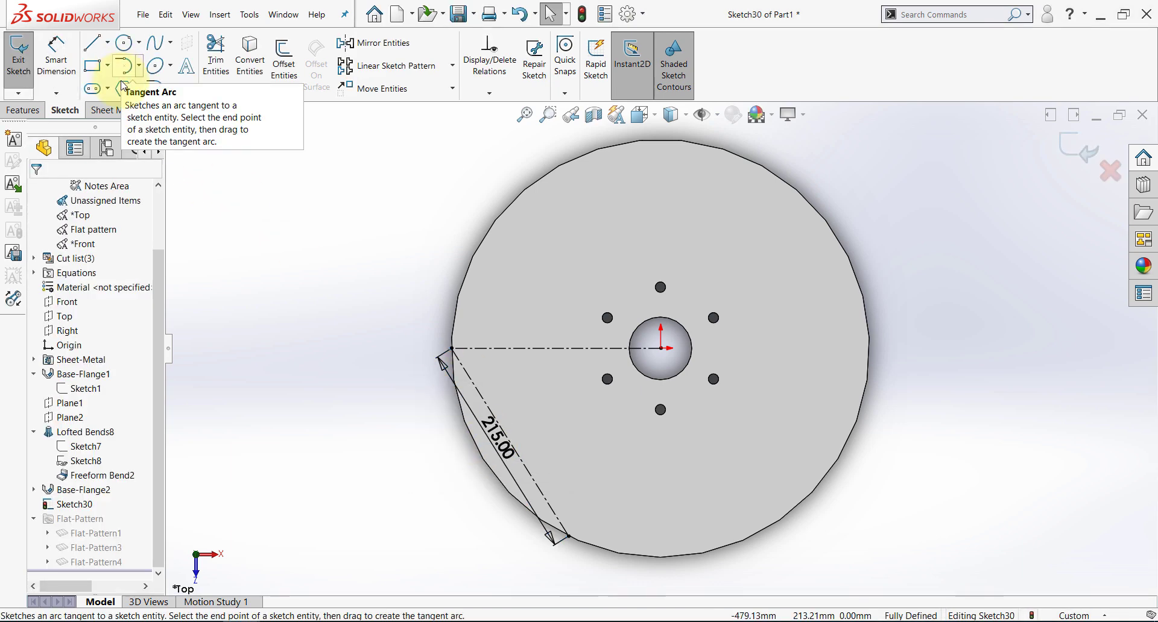
# - Draw a three-point blade arc from the centre hole's edge to the 215 line's end
pyautogui.click(139, 66)
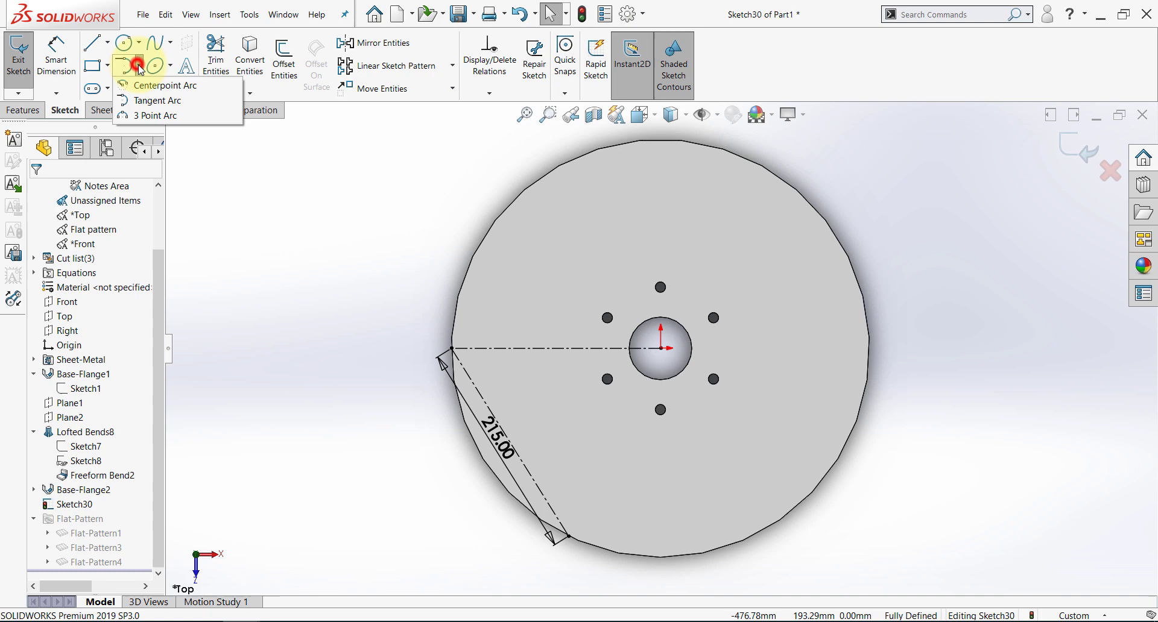
pyautogui.click(140, 116)
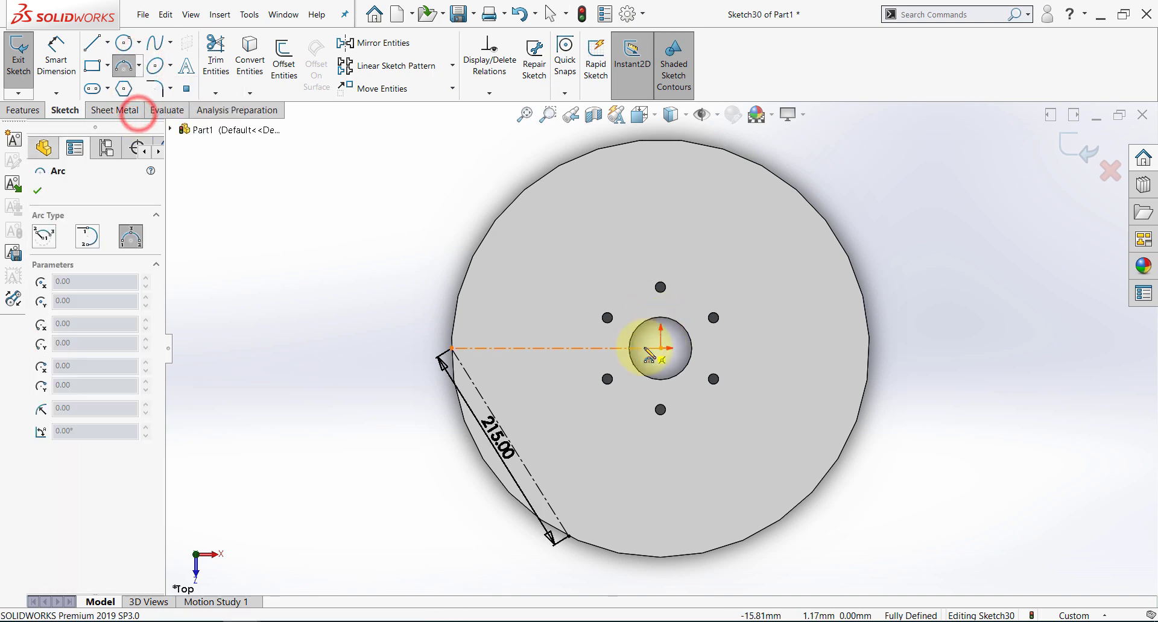
pyautogui.scroll(-3, 625, 366)
pyautogui.click(622, 351)
pyautogui.scroll(4, 530, 387)
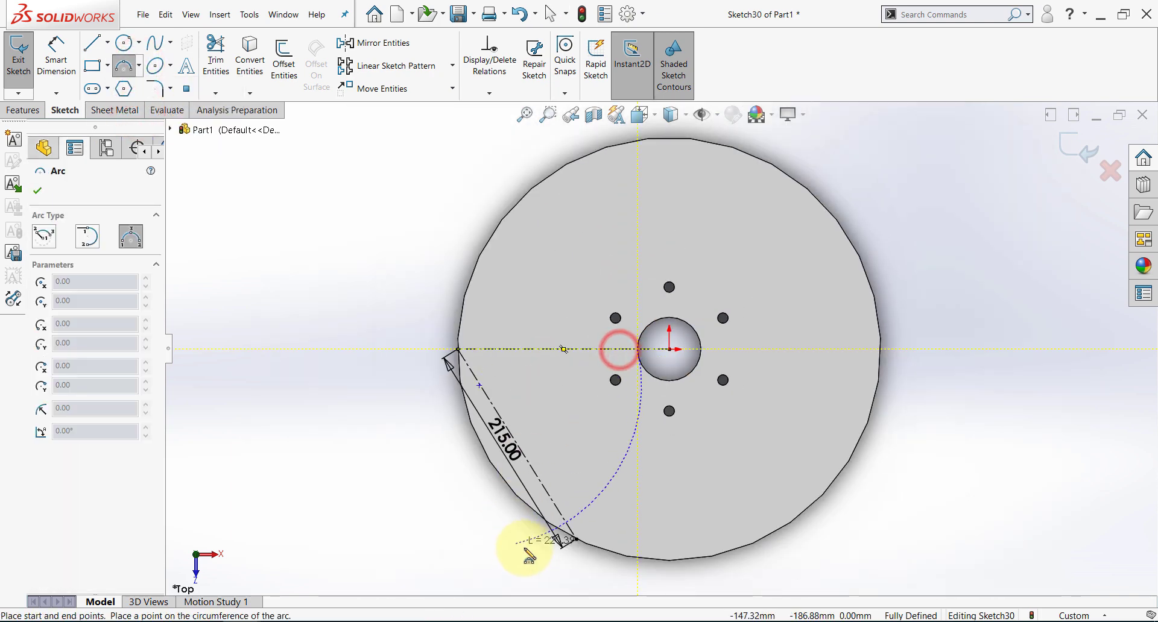
pyautogui.click(577, 539)
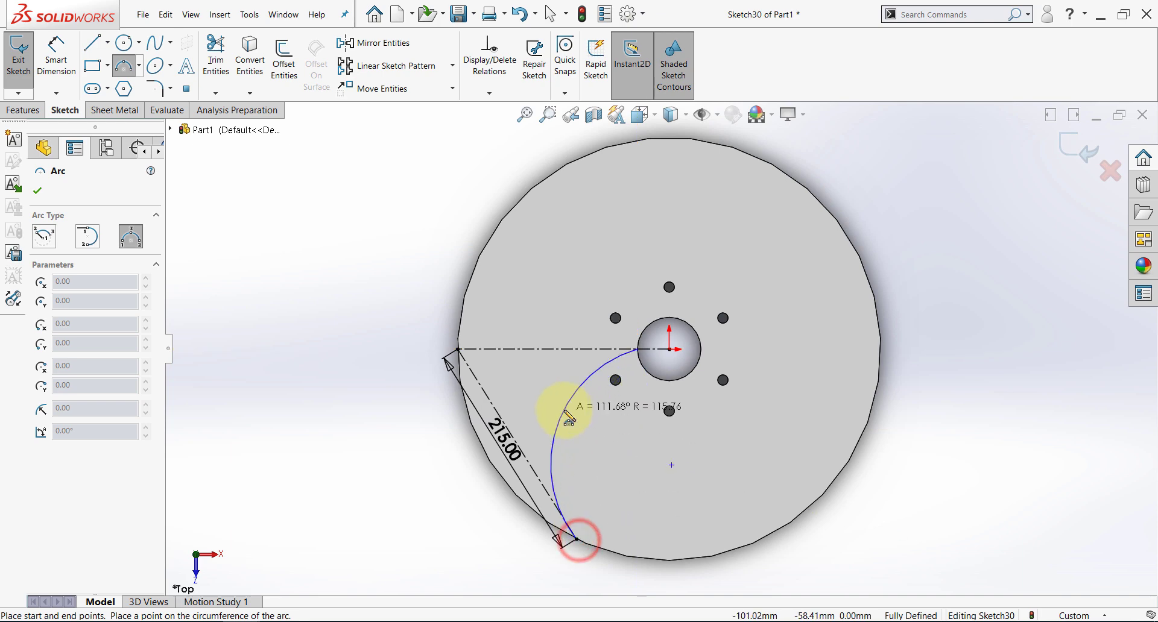
pyautogui.click(562, 408)
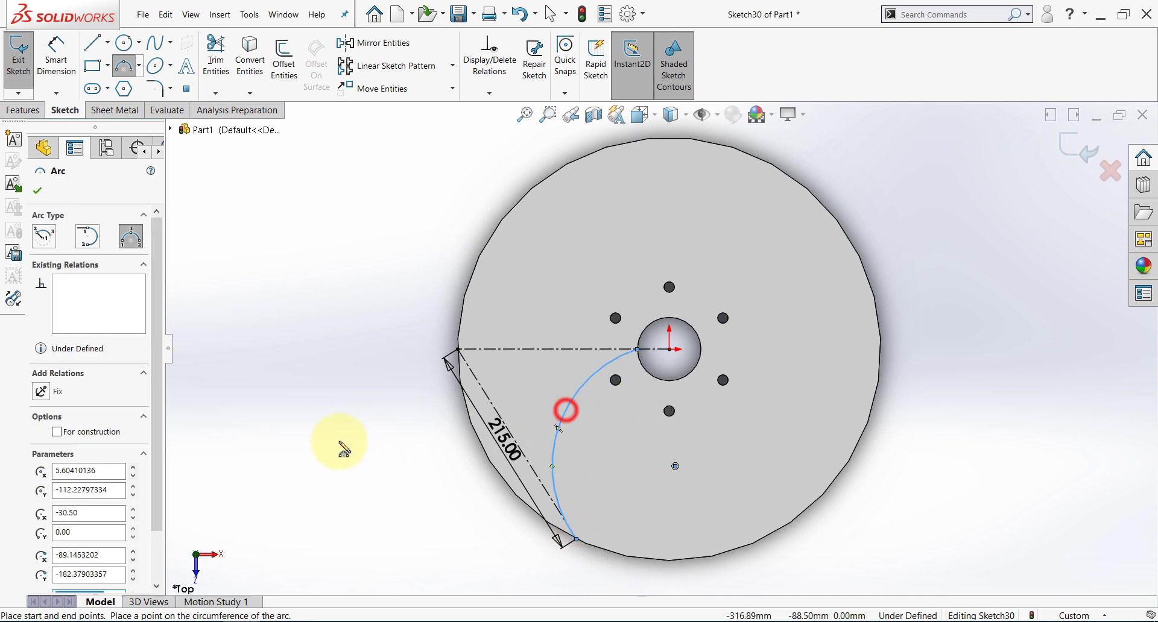
pyautogui.press('Escape')
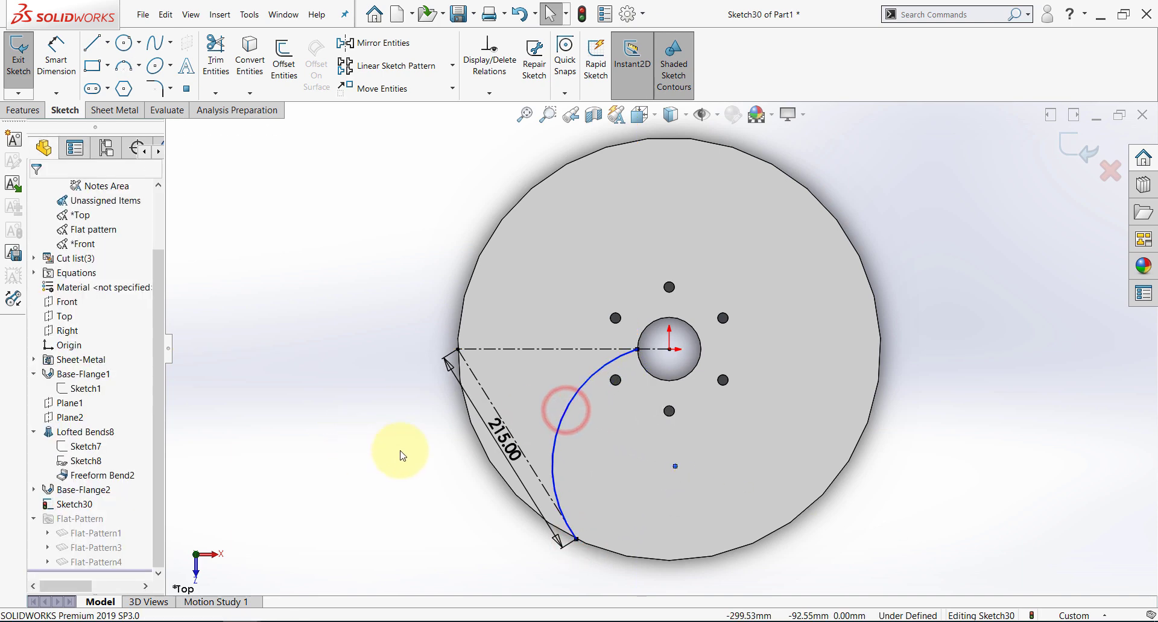
# - Make the blade arc tangent to the angled centerline
pyautogui.click(560, 433)
pyautogui.keyDown('ctrl'); pyautogui.click(534, 470); pyautogui.keyUp('ctrl')
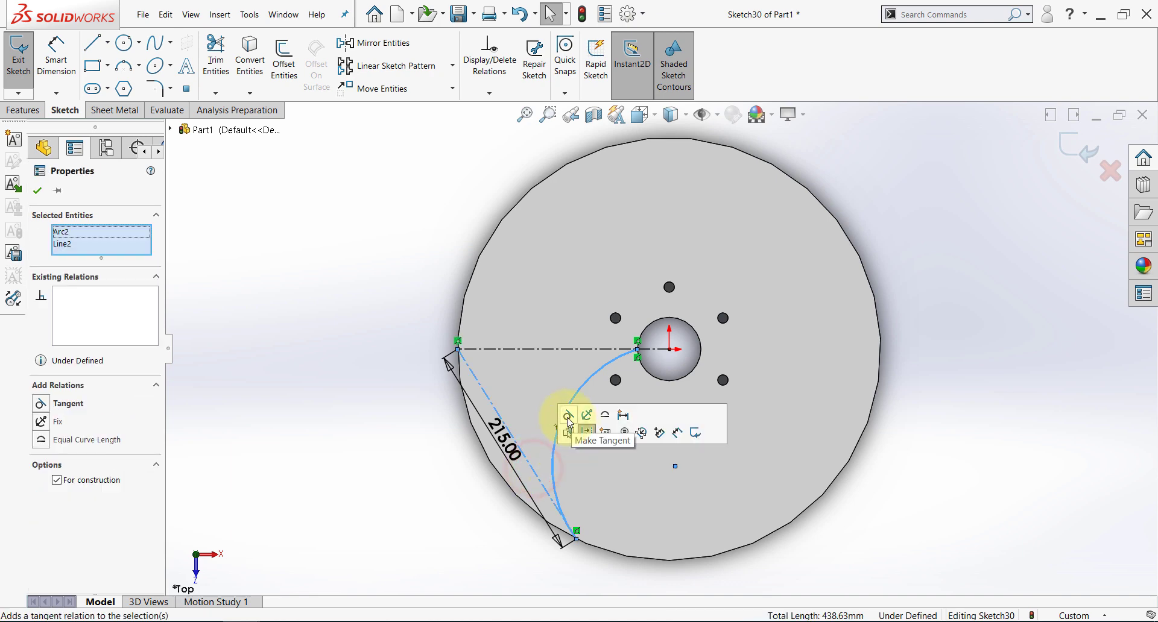
pyautogui.click(570, 430)
pyautogui.click(274, 413)
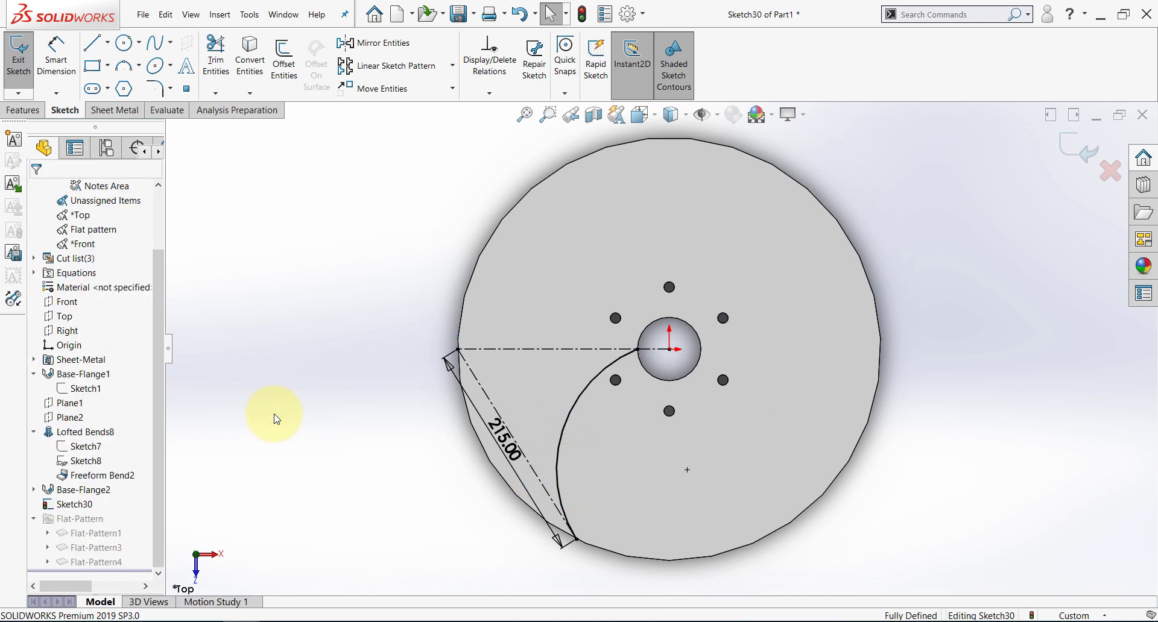
pyautogui.scroll(2, 395, 375)
pyautogui.scroll(-2, 431, 366)
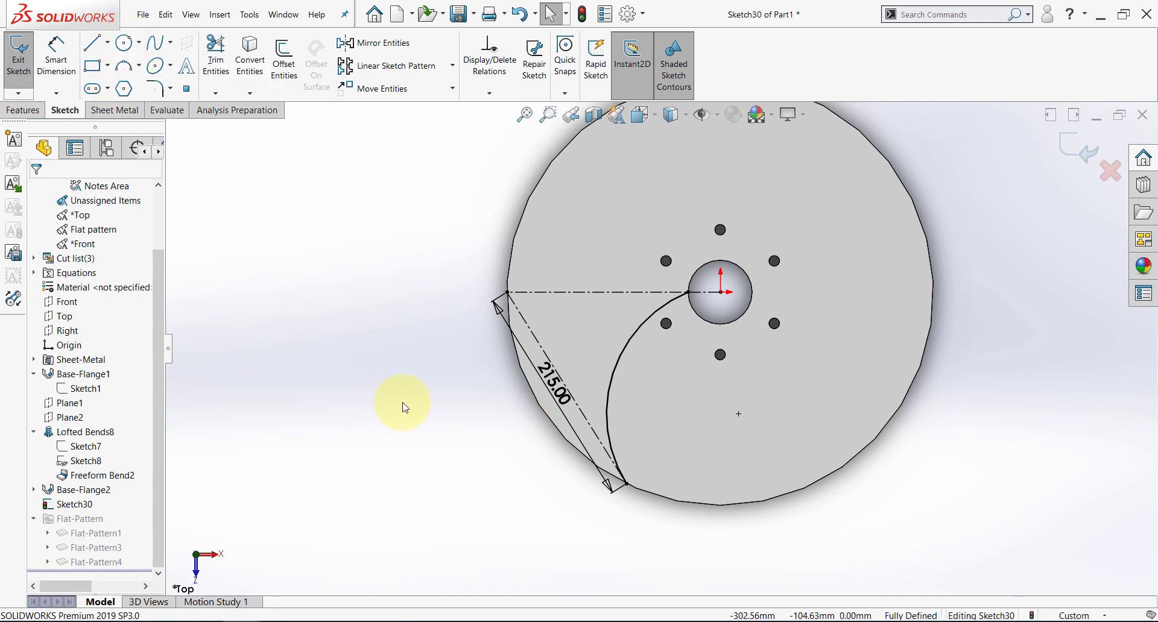
# - Draw a short arc from the blade arc's end past the rim, tangent to it
pyautogui.click(123, 66)
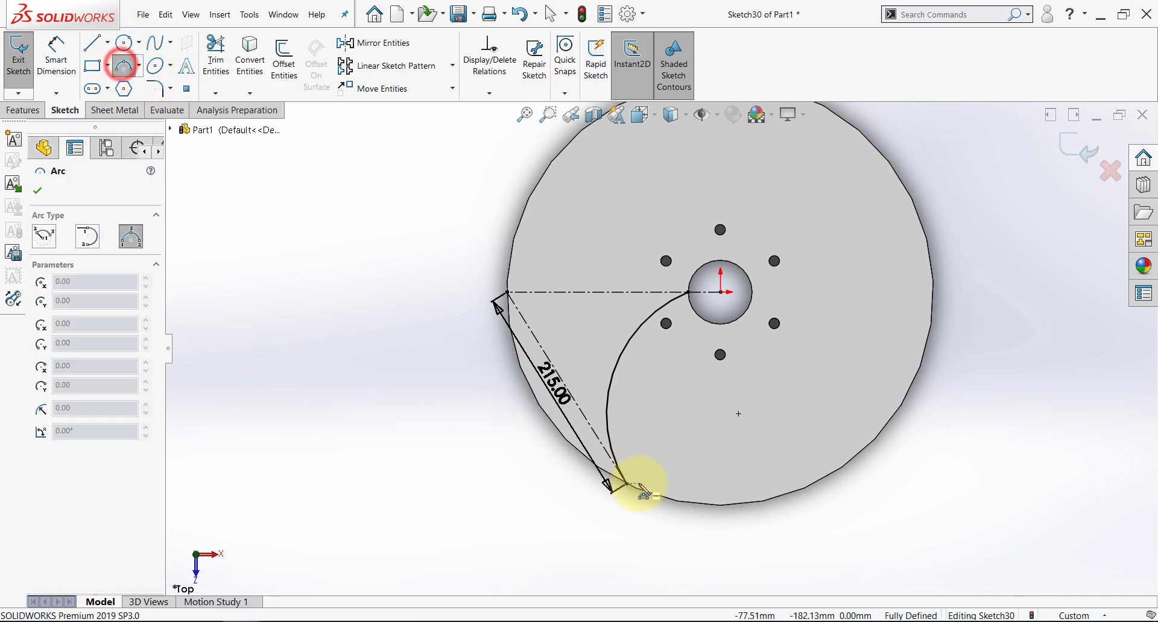
pyautogui.scroll(-3, 641, 483)
pyautogui.click(617, 434)
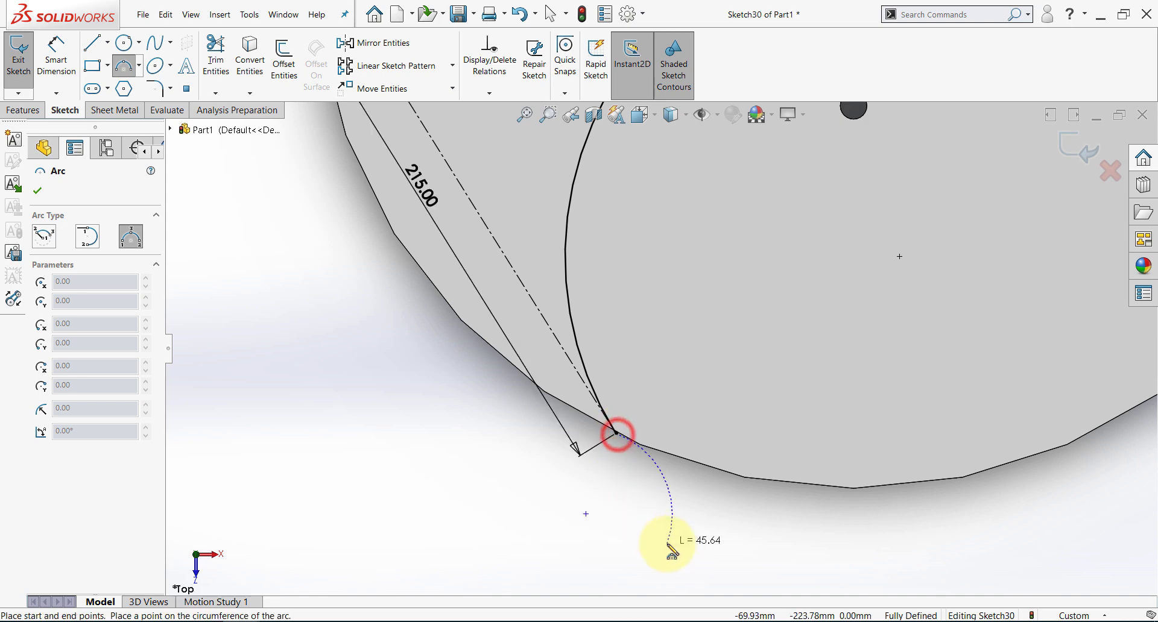
pyautogui.click(668, 548)
pyautogui.click(627, 486)
pyautogui.press('Escape')
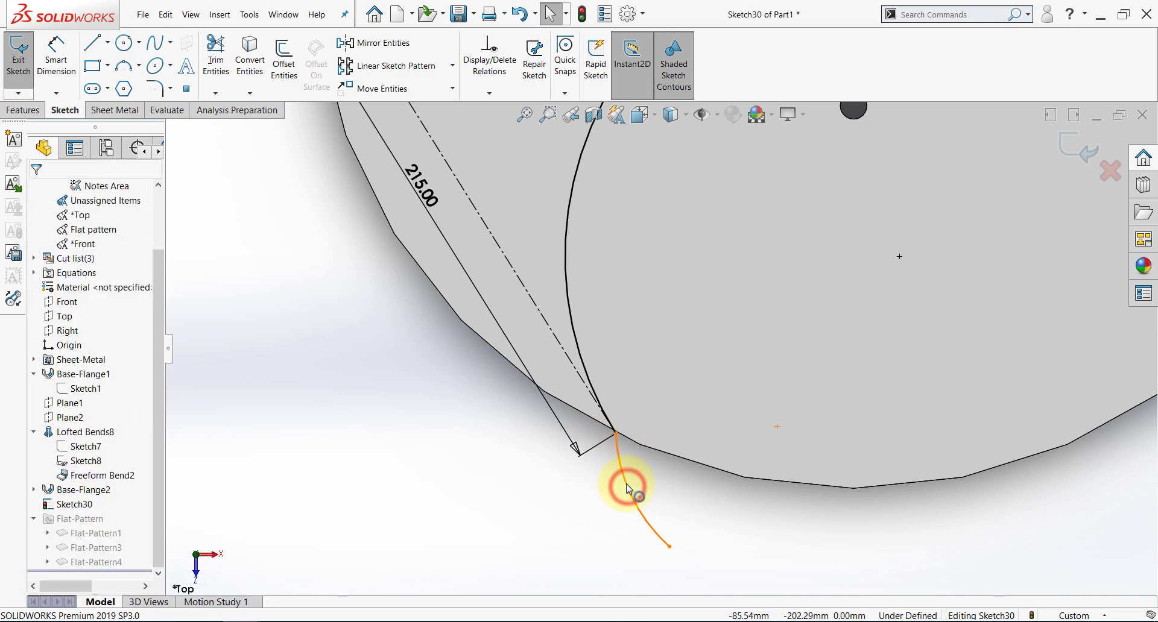
pyautogui.click(626, 483)
pyautogui.keyDown('ctrl'); pyautogui.click(580, 353); pyautogui.keyUp('ctrl')
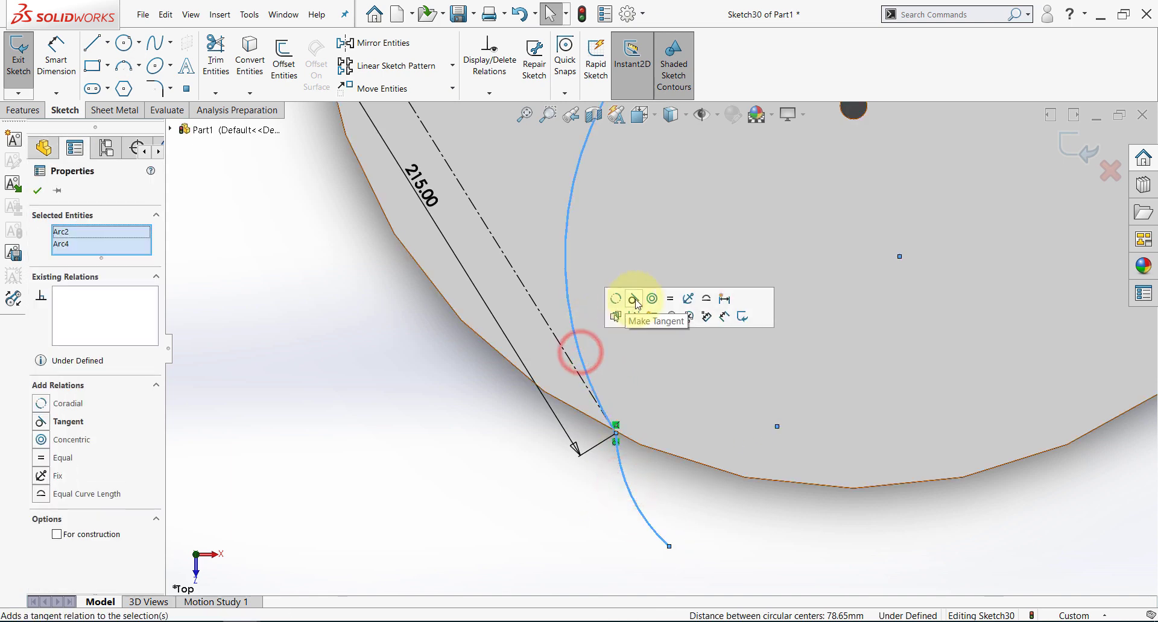
pyautogui.click(636, 298)
# - Give the short arc and the blade arc equal radii
pyautogui.press('r')
pyautogui.click(509, 496)
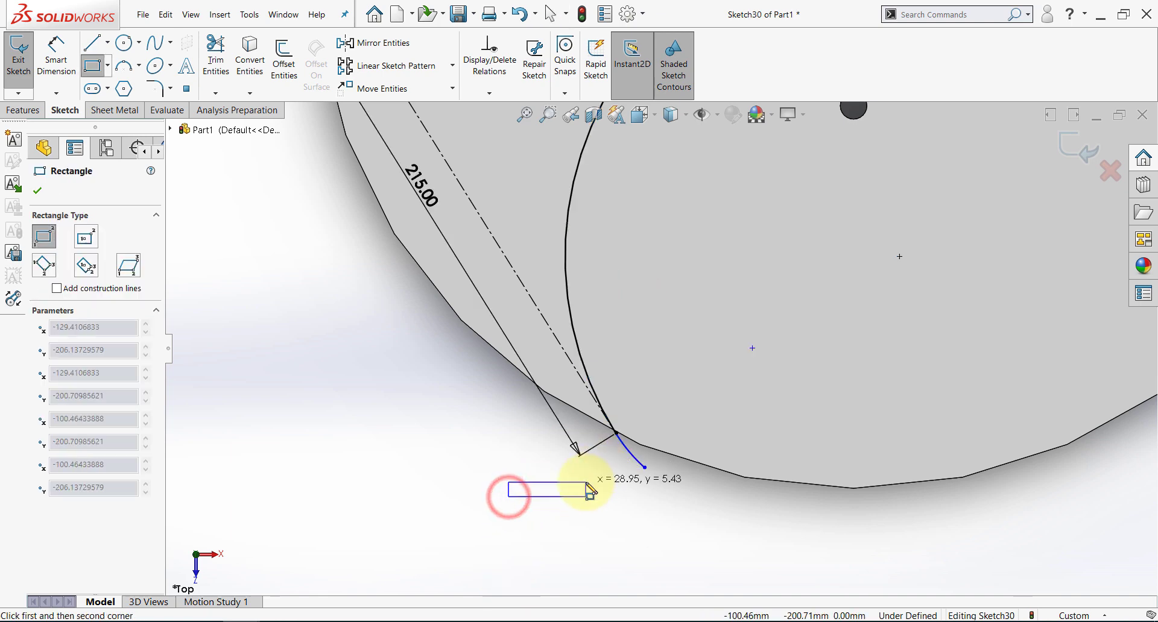
pyautogui.press('Escape')
pyautogui.click(631, 459)
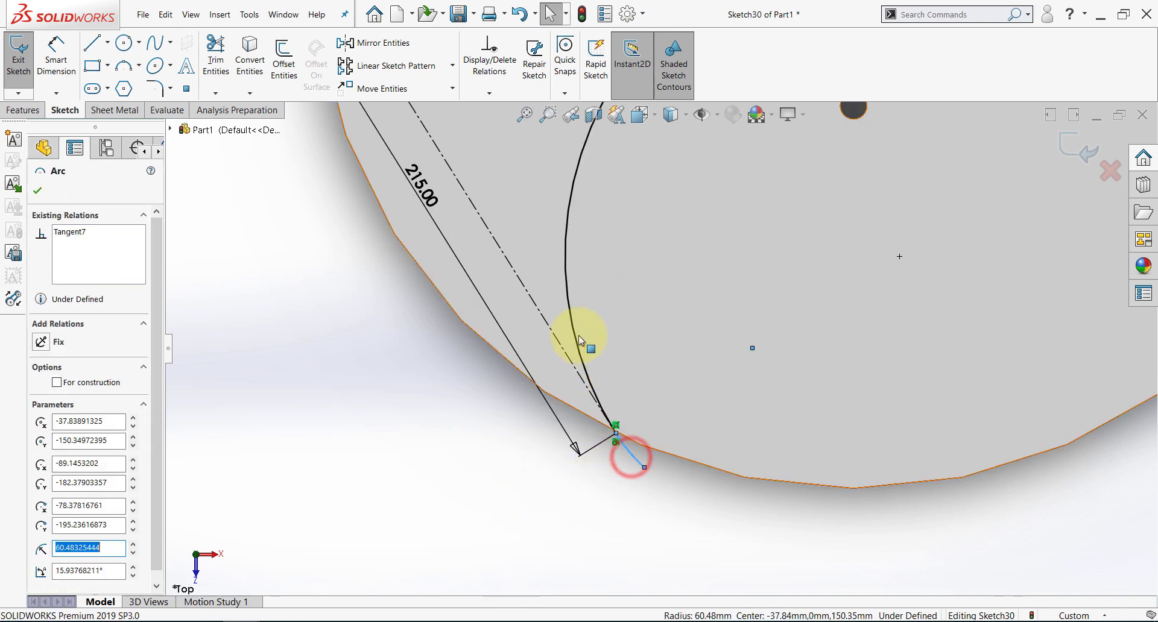
pyautogui.keyDown('ctrl'); pyautogui.click(576, 333); pyautogui.keyUp('ctrl')
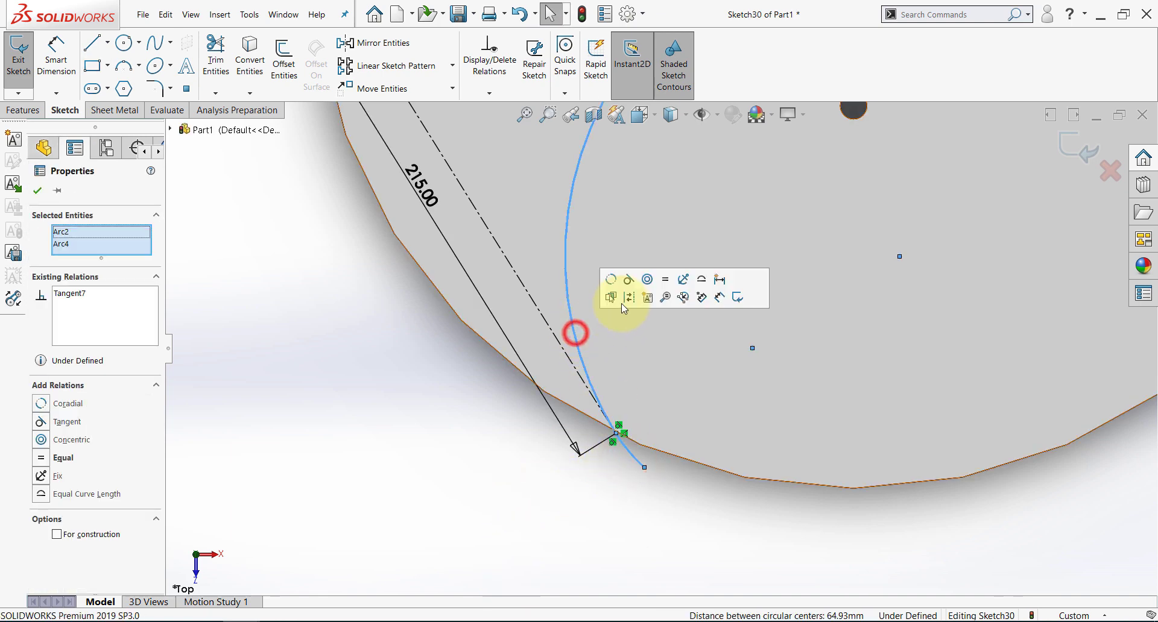
pyautogui.click(664, 281)
pyautogui.click(320, 422)
pyautogui.scroll(5, 422, 416)
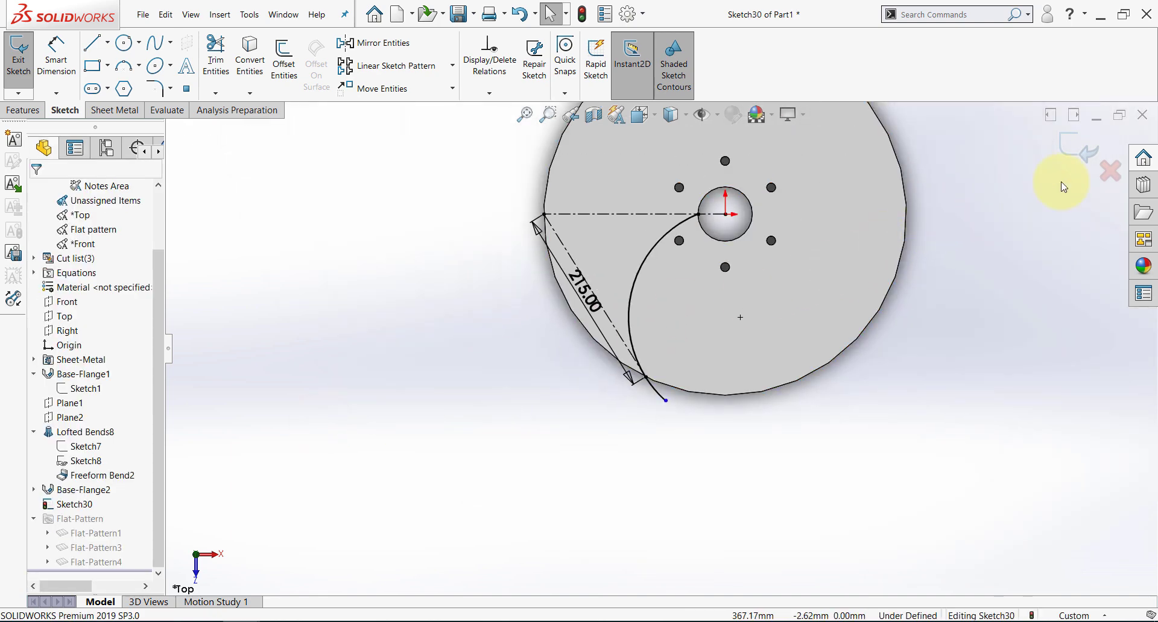
# - Close the blade sketch and check the Base-Flange2 and Lofted Bends8 bodies in the cut list
pyautogui.click(1064, 149)
pyautogui.click(451, 362)
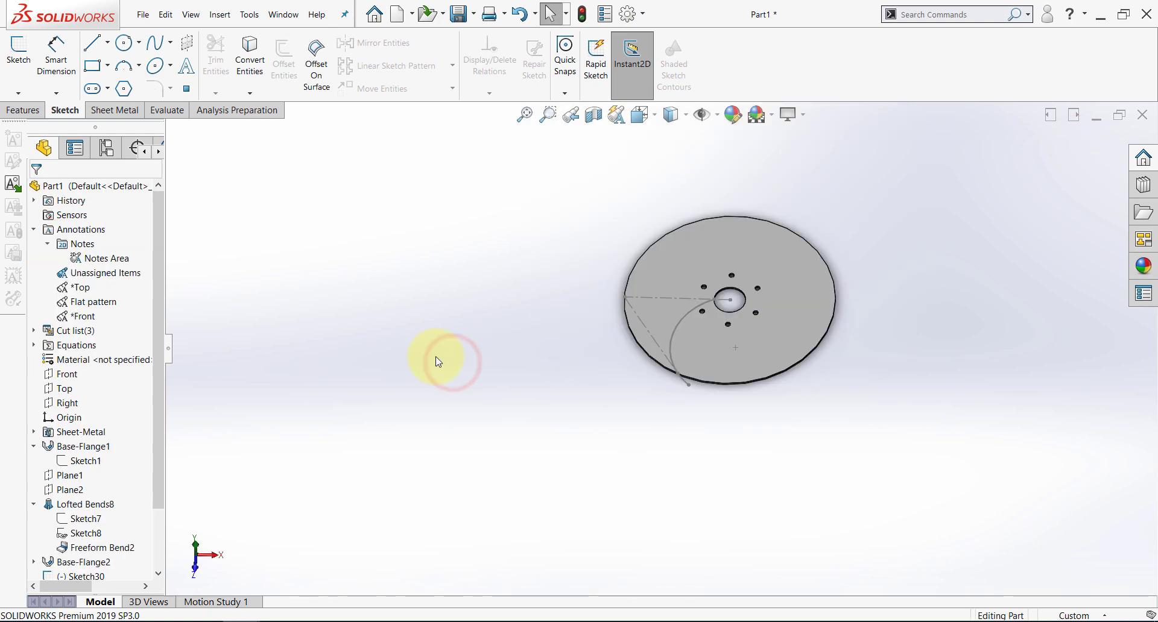
pyautogui.click(35, 331)
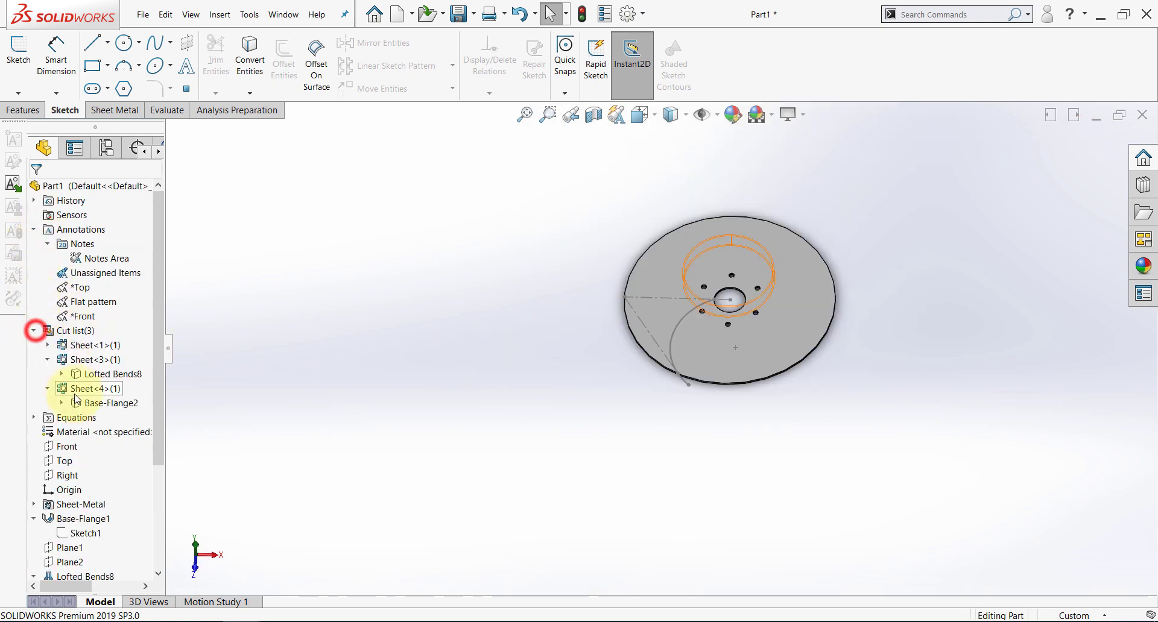
pyautogui.click(84, 402)
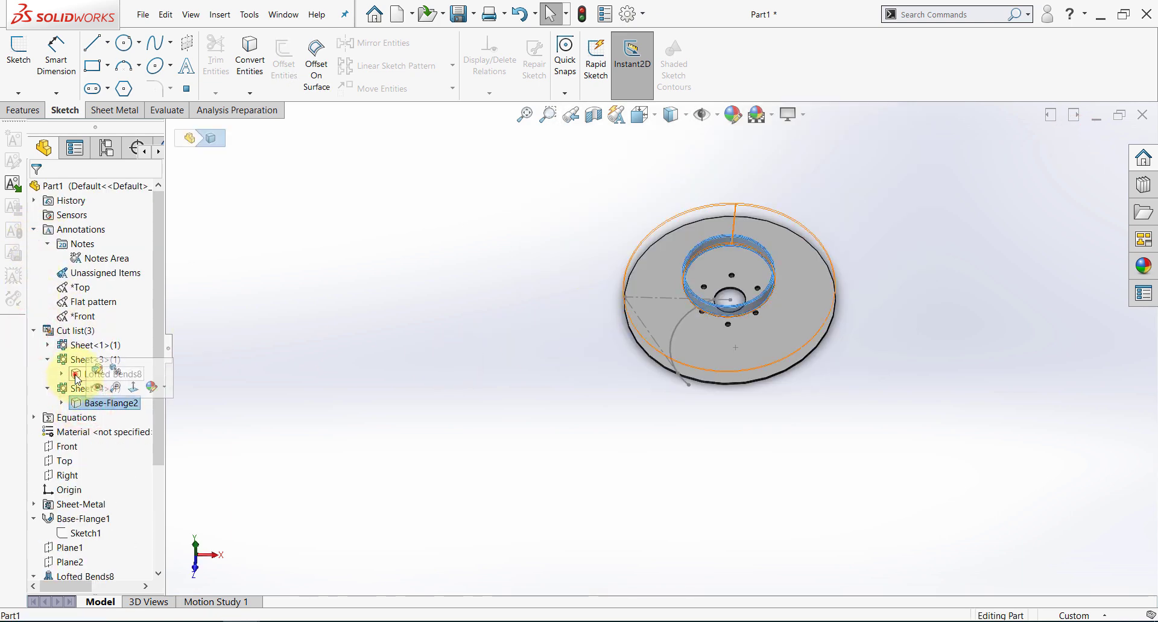
pyautogui.click(81, 373)
pyautogui.click(440, 363)
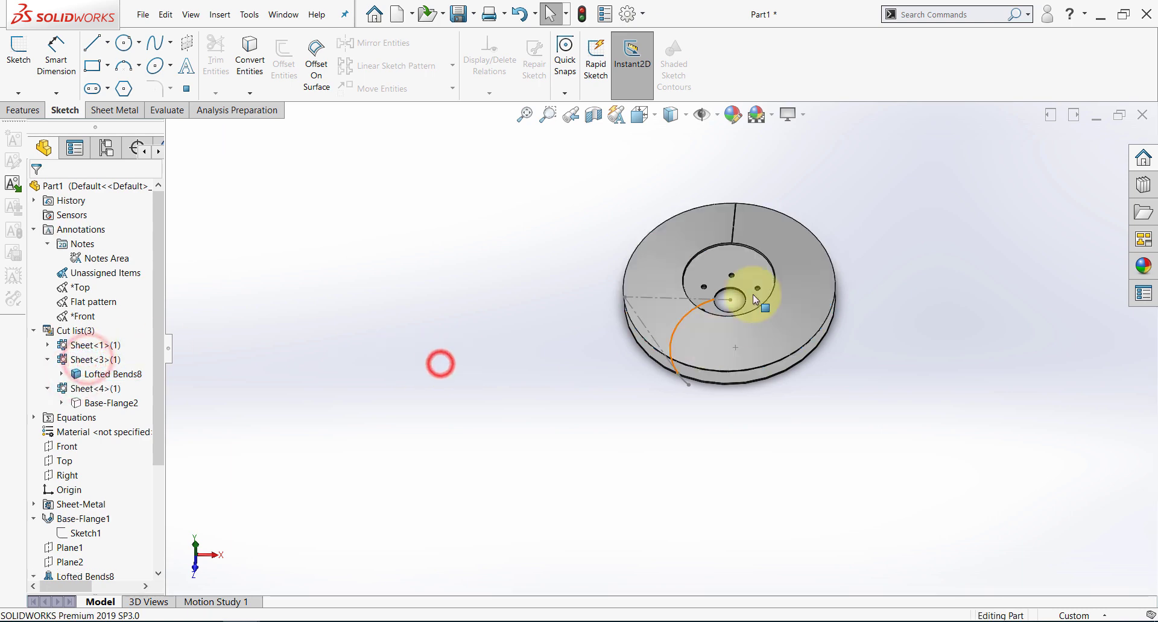
# - Select Sketch30, the curved blade sketch, in the FeatureManager tree
pyautogui.scroll(-3, 666, 302)
pyautogui.moveTo(666, 302); pyautogui.dragTo(693, 228, button='middle')
pyautogui.scroll(-3, 119, 452)
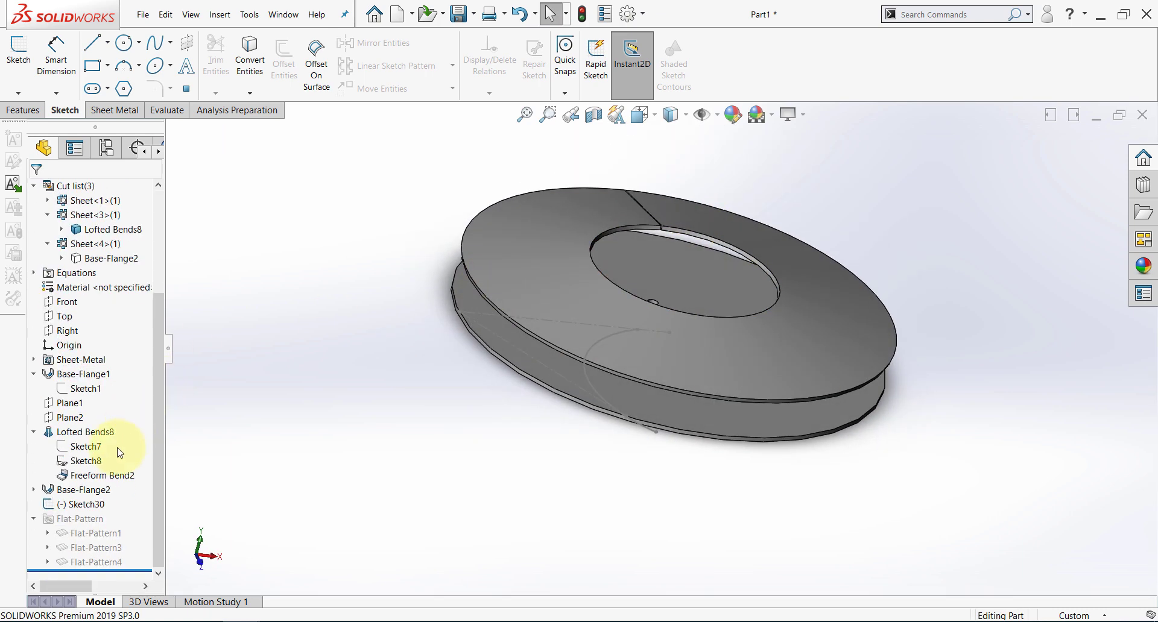
pyautogui.click(75, 506)
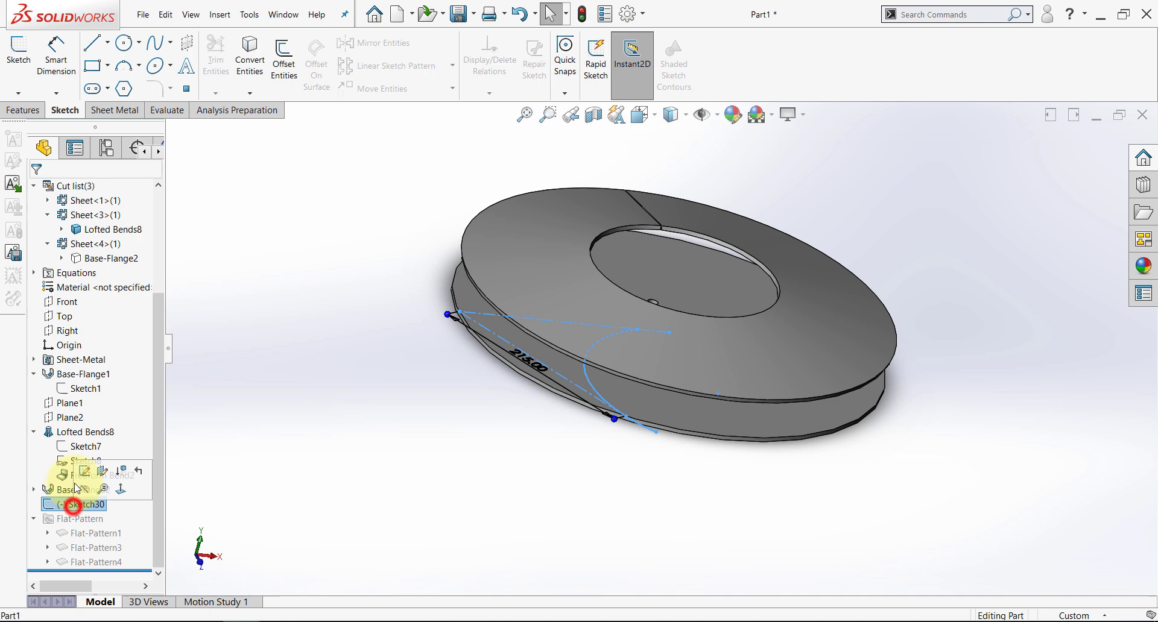
pyautogui.click(100, 112)
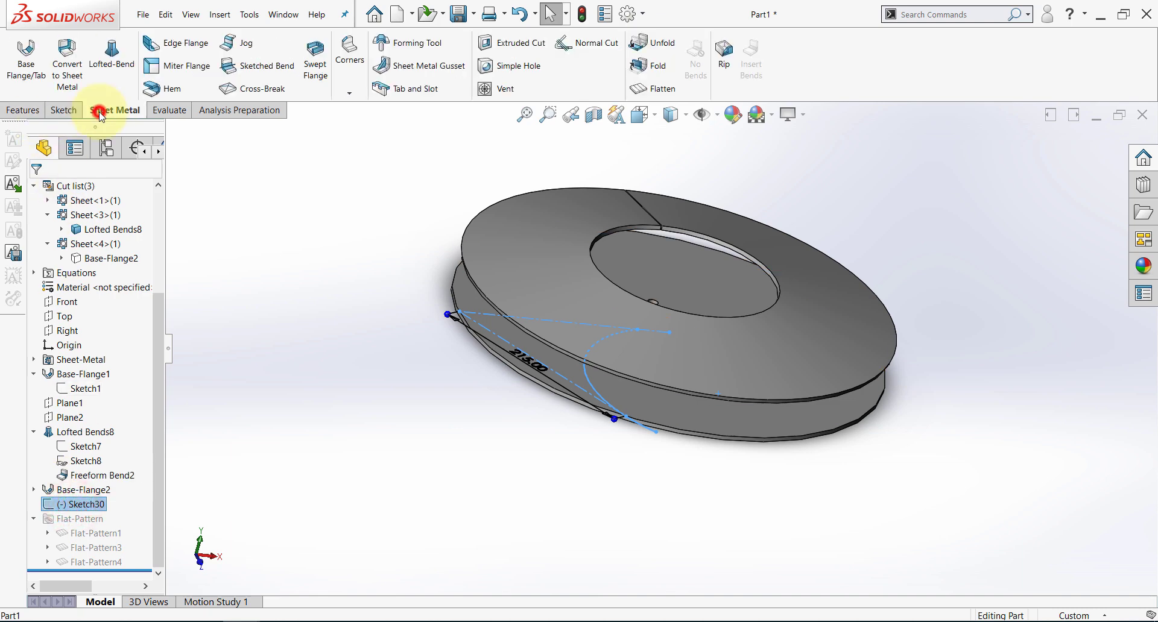
pyautogui.click(32, 60)
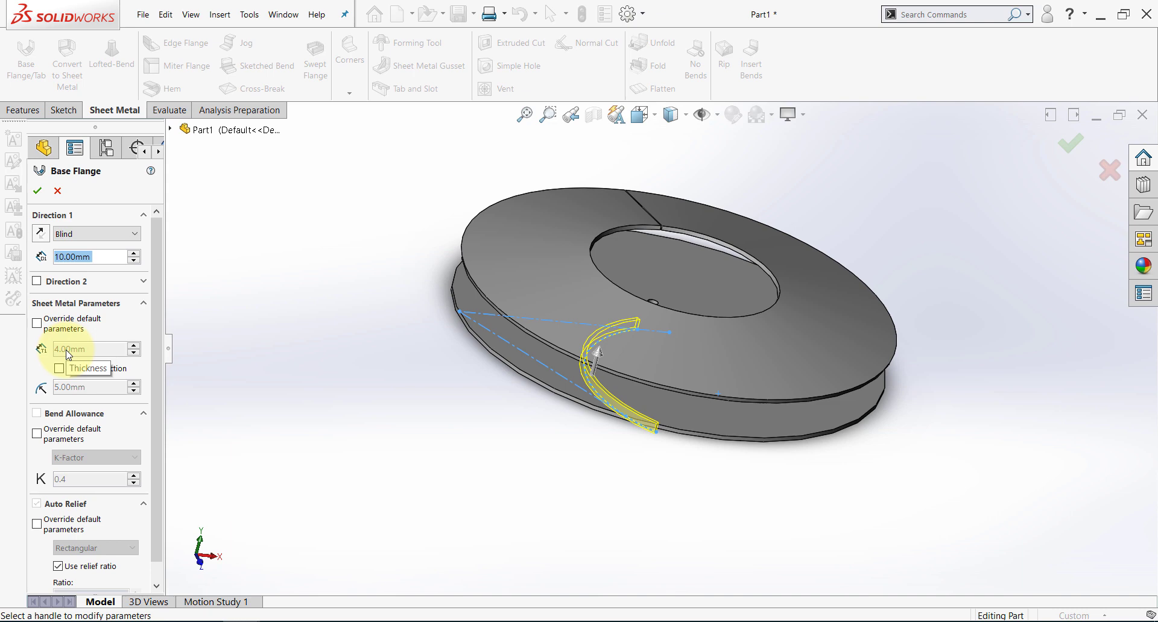
pyautogui.click(81, 235)
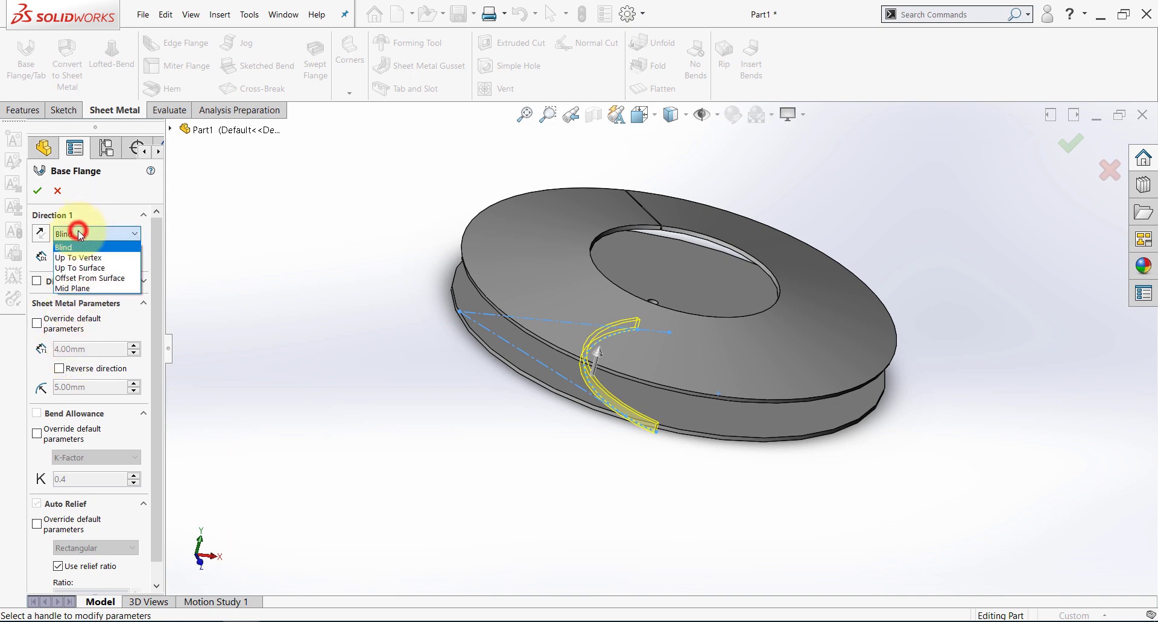
pyautogui.click(108, 264)
pyautogui.moveTo(560, 431); pyautogui.dragTo(470, 273, button='middle')
pyautogui.click(486, 276)
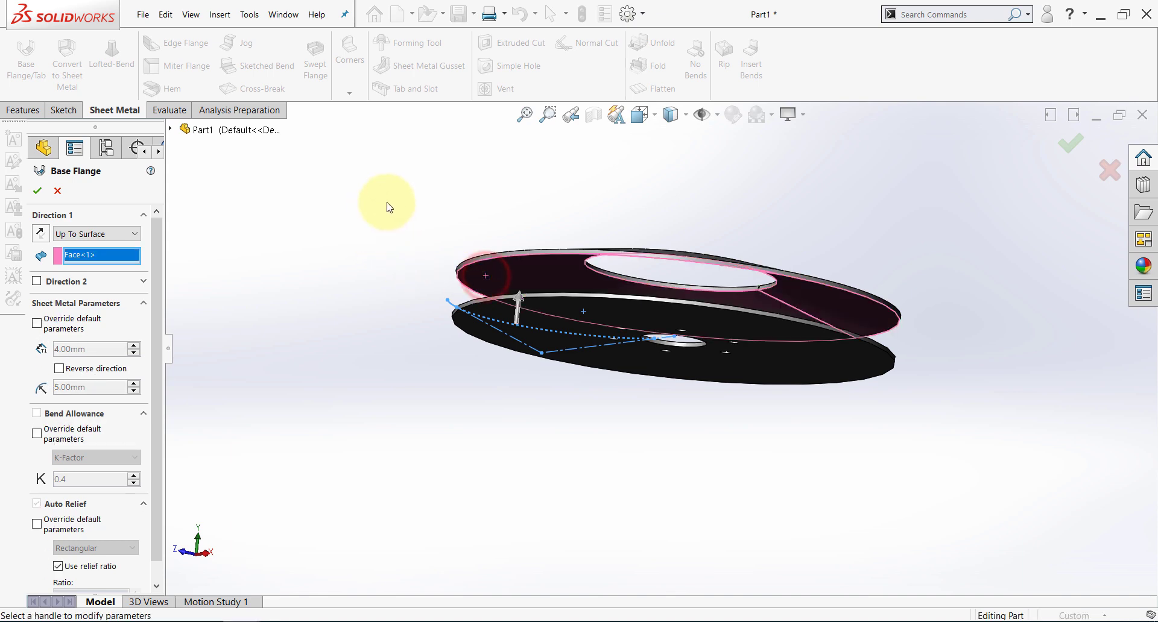
pyautogui.moveTo(388, 204); pyautogui.dragTo(410, 302, button='middle')
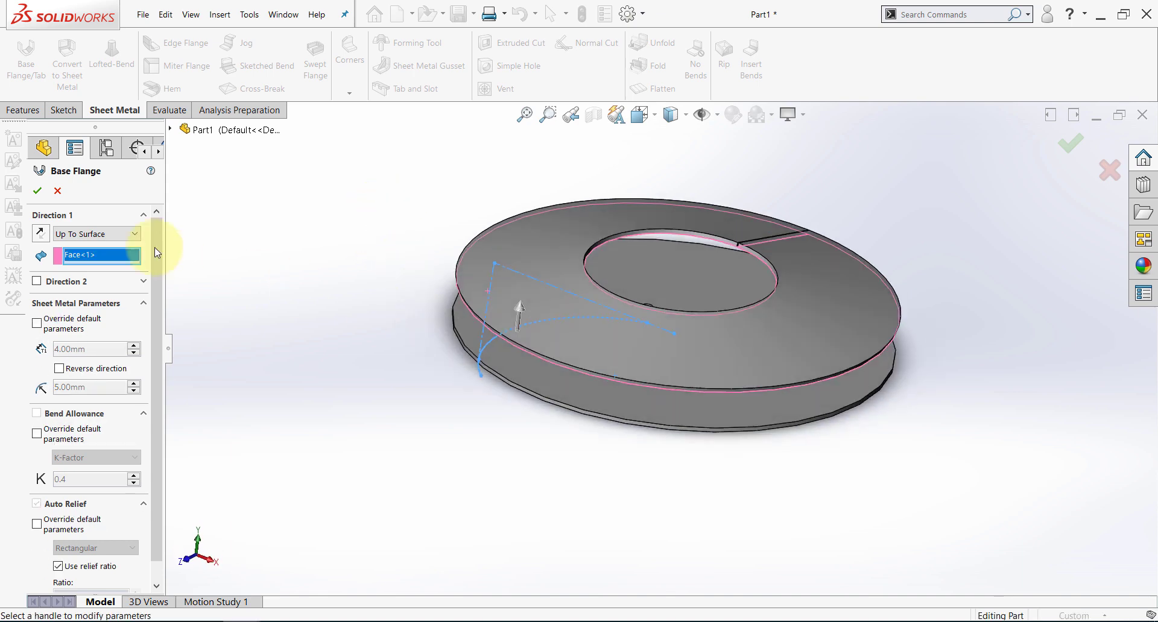
pyautogui.click(38, 193)
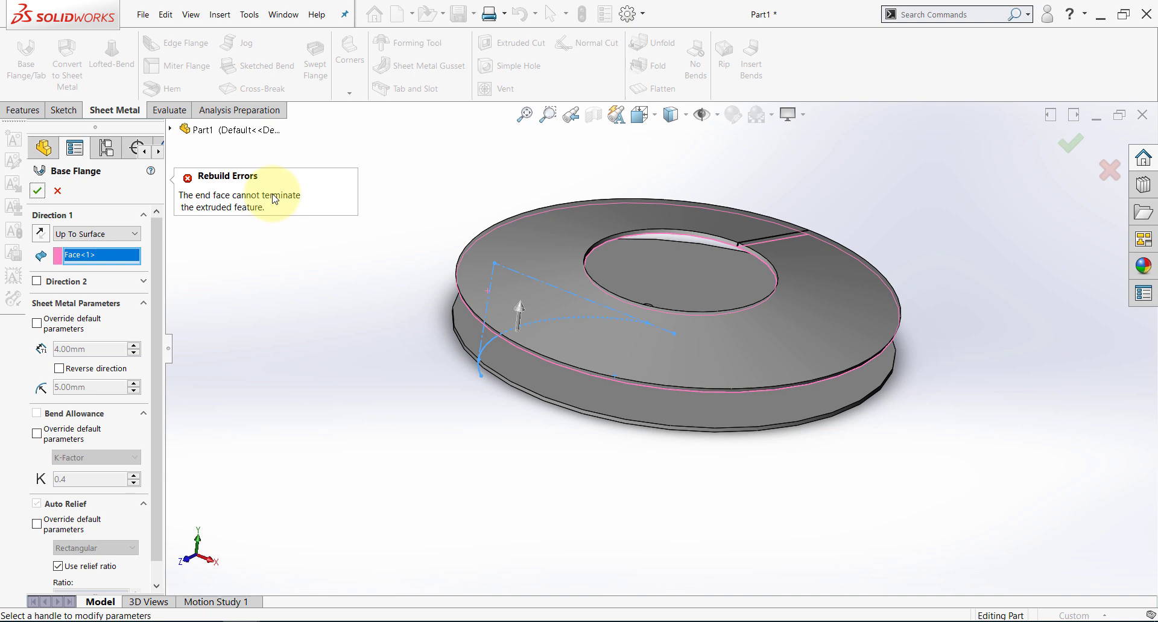
pyautogui.moveTo(275, 199); pyautogui.dragTo(446, 433, button='middle')
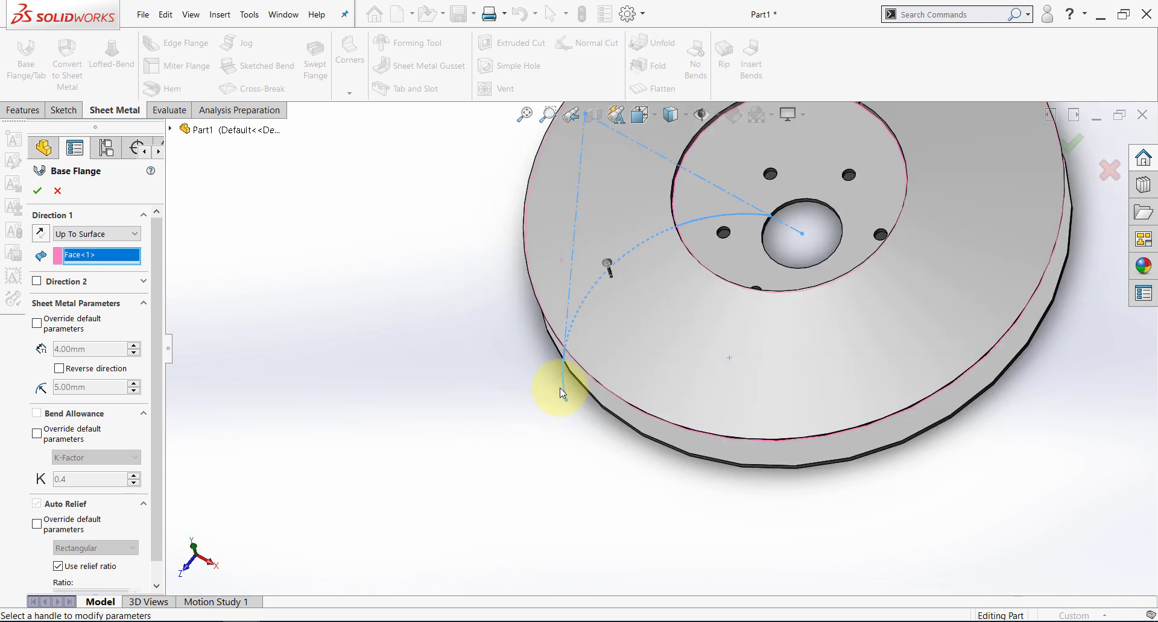
pyautogui.moveTo(462, 416); pyautogui.dragTo(499, 386, button='middle')
pyautogui.moveTo(504, 347); pyautogui.dragTo(530, 402, button='middle')
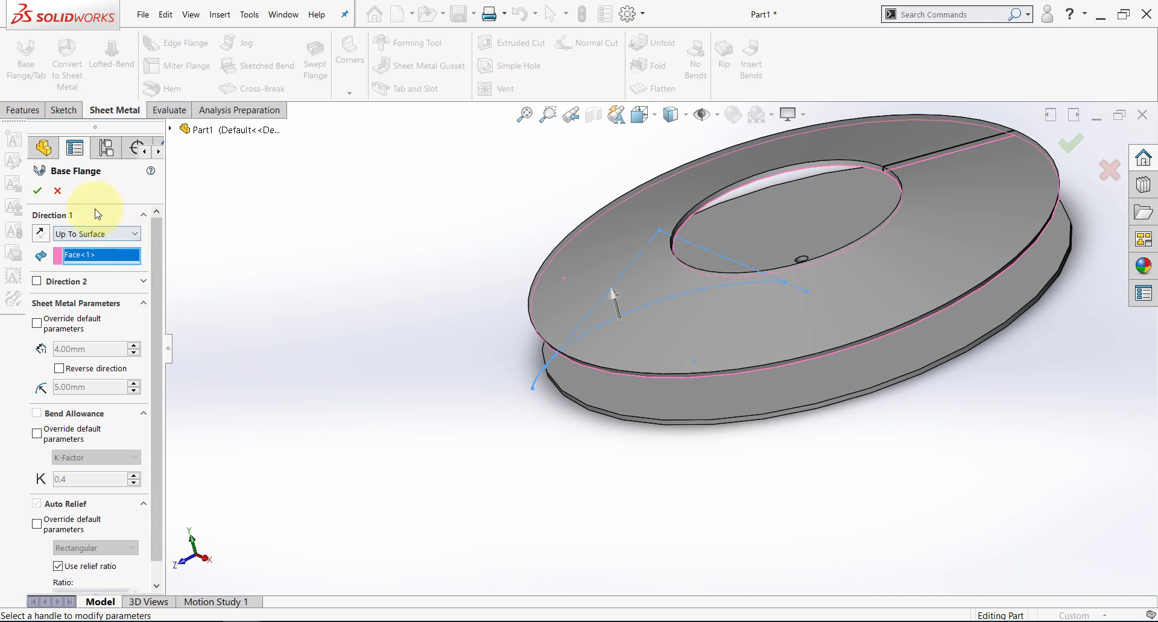
pyautogui.click(58, 192)
# - Start Sketch31 on the Front plane, viewed normal to it with hidden lines visible
pyautogui.moveTo(414, 330); pyautogui.dragTo(458, 270, button='middle')
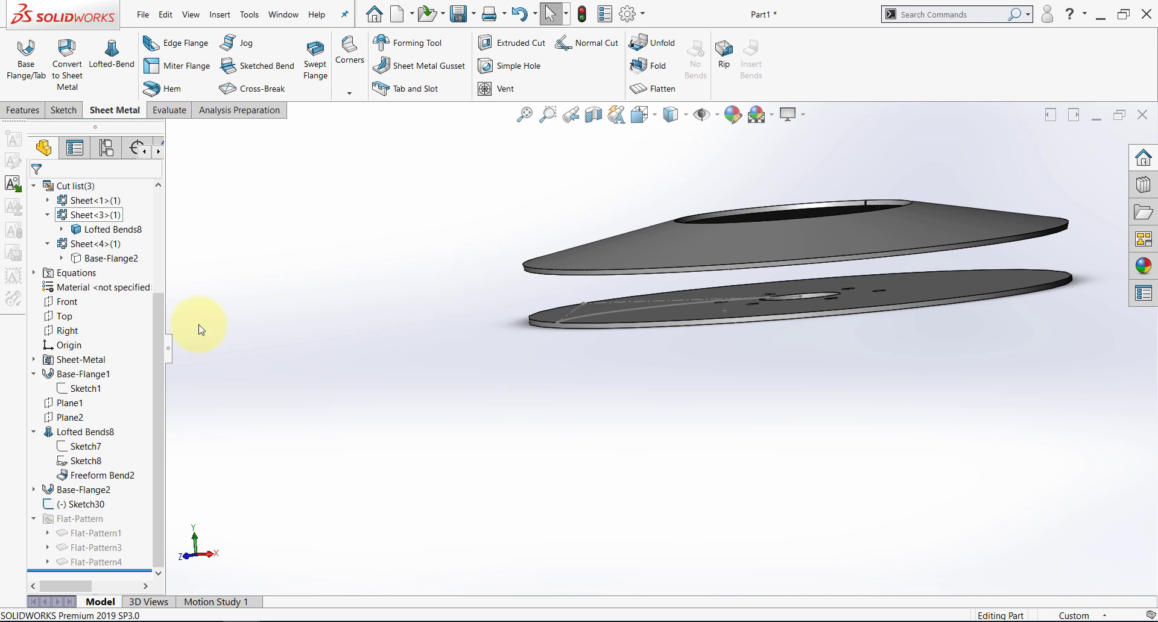
pyautogui.click(61, 303)
pyautogui.click(79, 282)
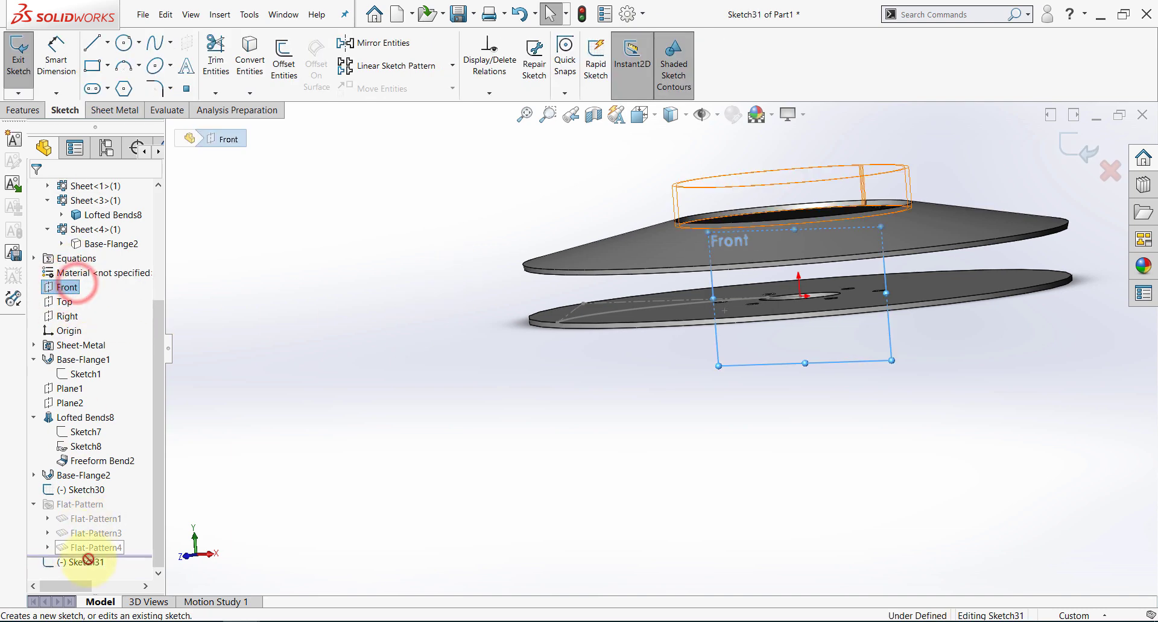
pyautogui.click(87, 562)
pyautogui.click(116, 548)
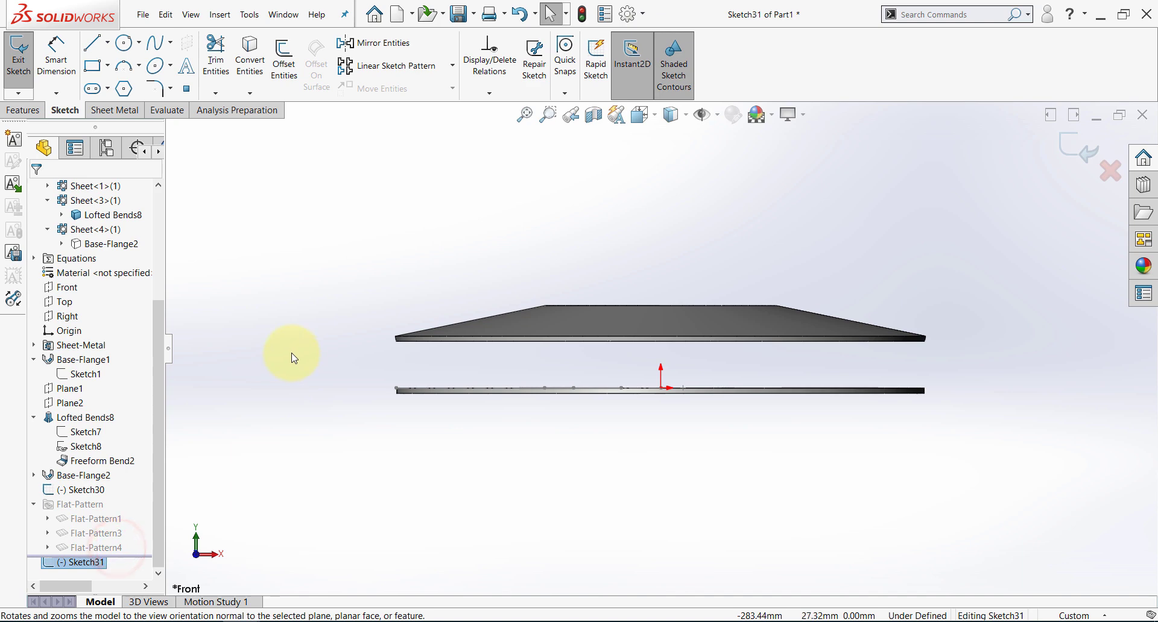
pyautogui.click(688, 121)
pyautogui.click(675, 215)
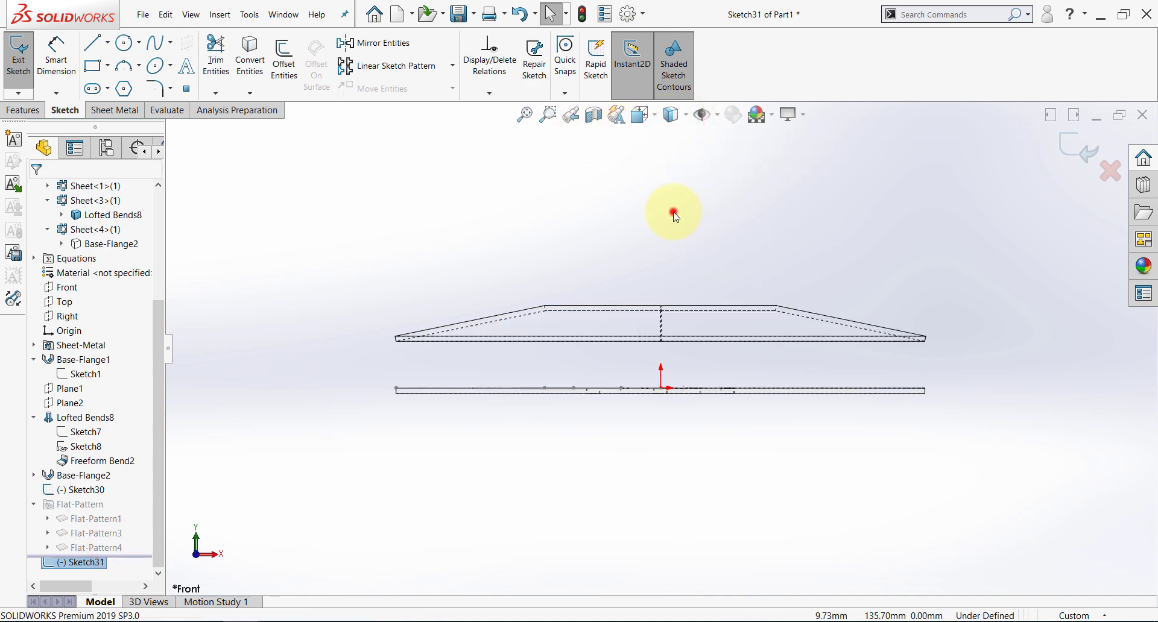
# - Draw a line from the cone's top corner and make it collinear with the sloped edge
pyautogui.click(93, 43)
pyautogui.scroll(-3, 563, 338)
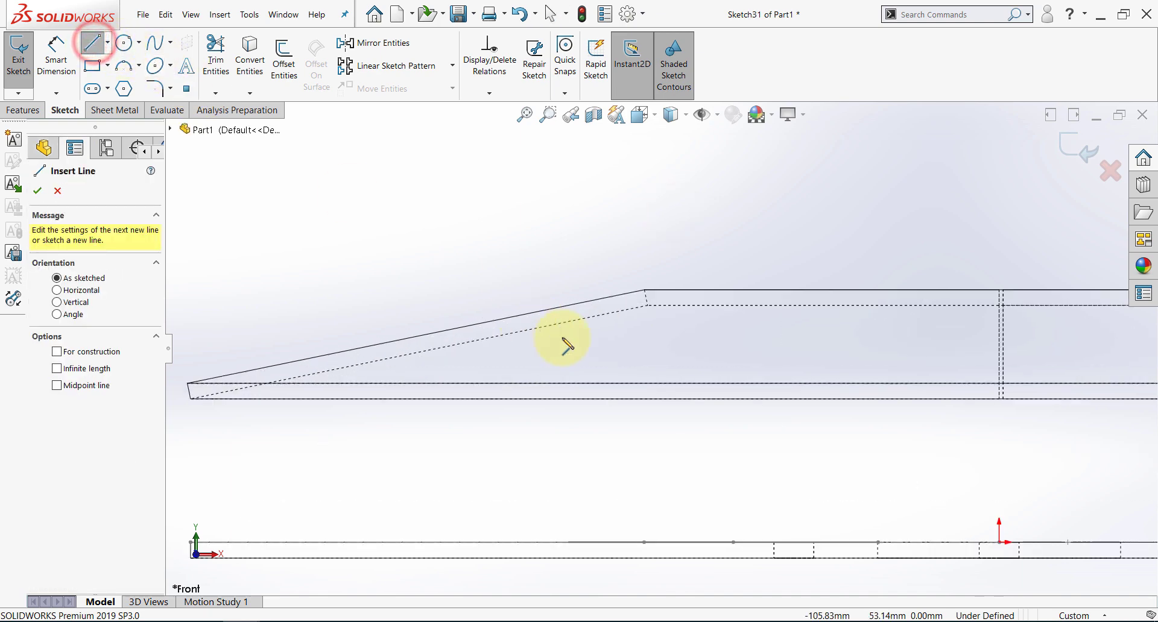
pyautogui.click(647, 305)
pyautogui.scroll(3, 398, 395)
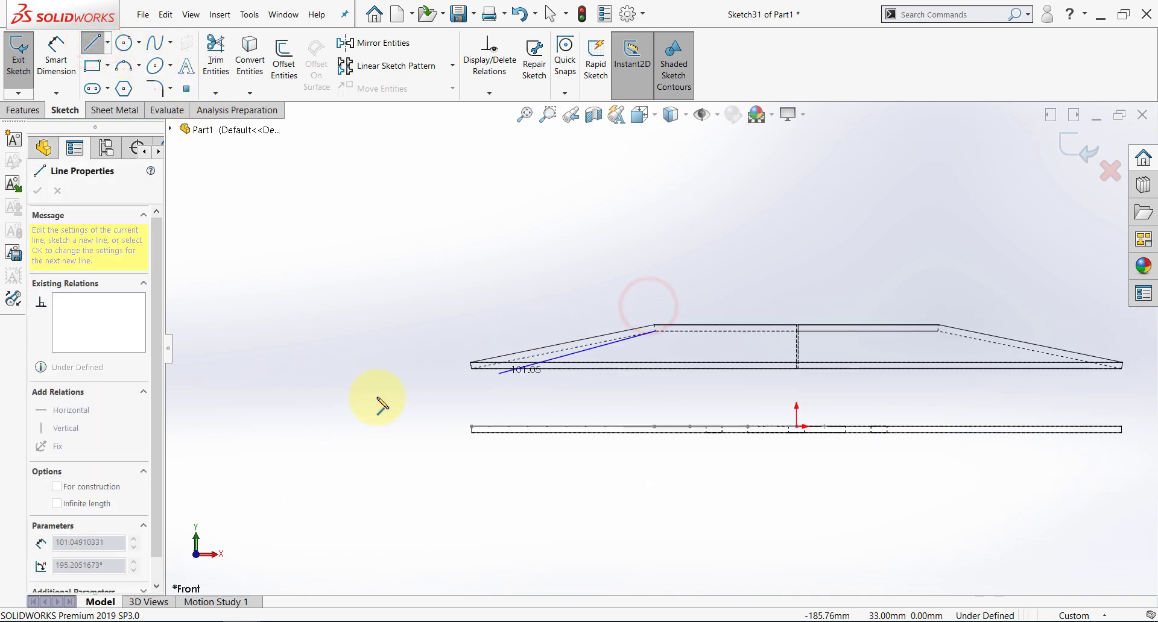
pyautogui.click(350, 403)
pyautogui.scroll(-3, 543, 393)
pyautogui.press('Escape')
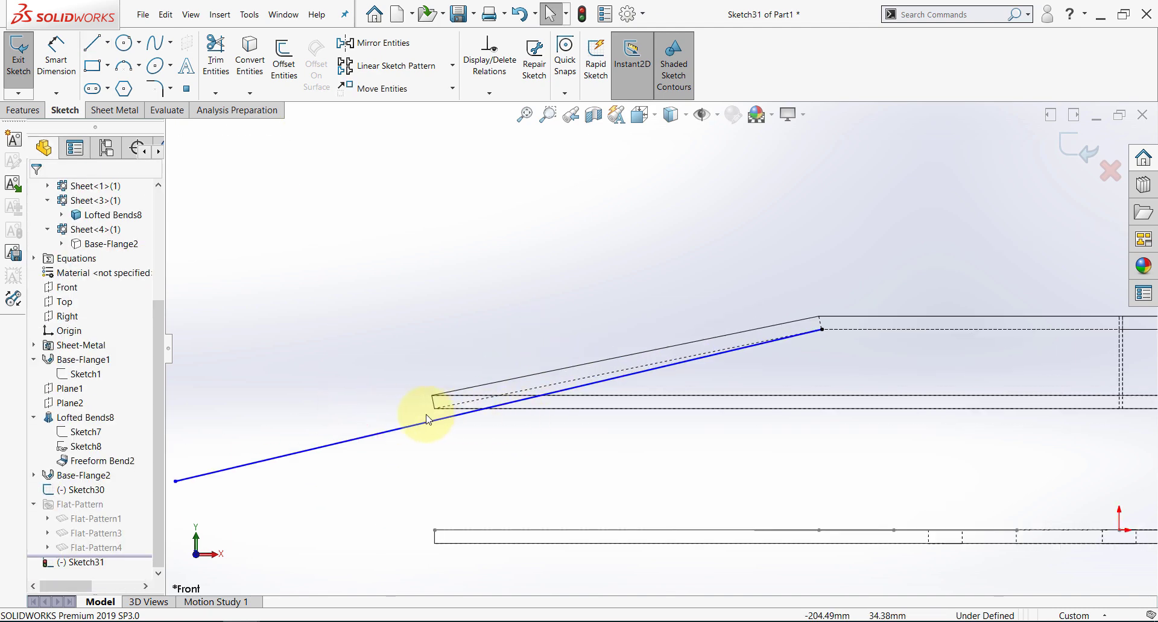
pyautogui.click(424, 429)
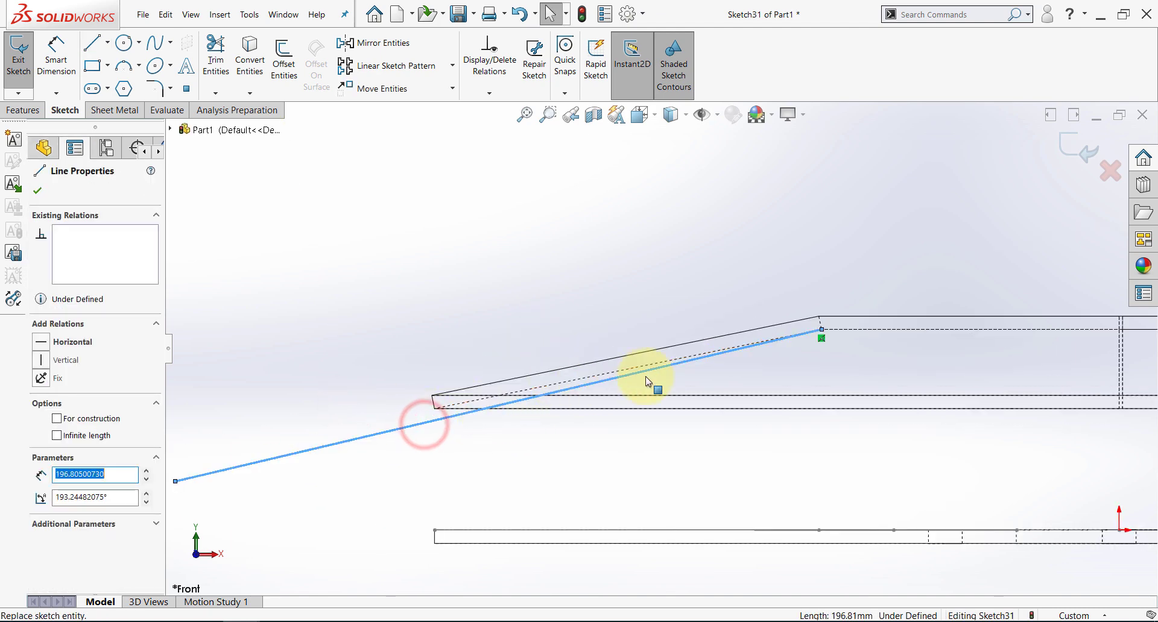
pyautogui.keyDown('ctrl'); pyautogui.click(588, 381); pyautogui.keyUp('ctrl')
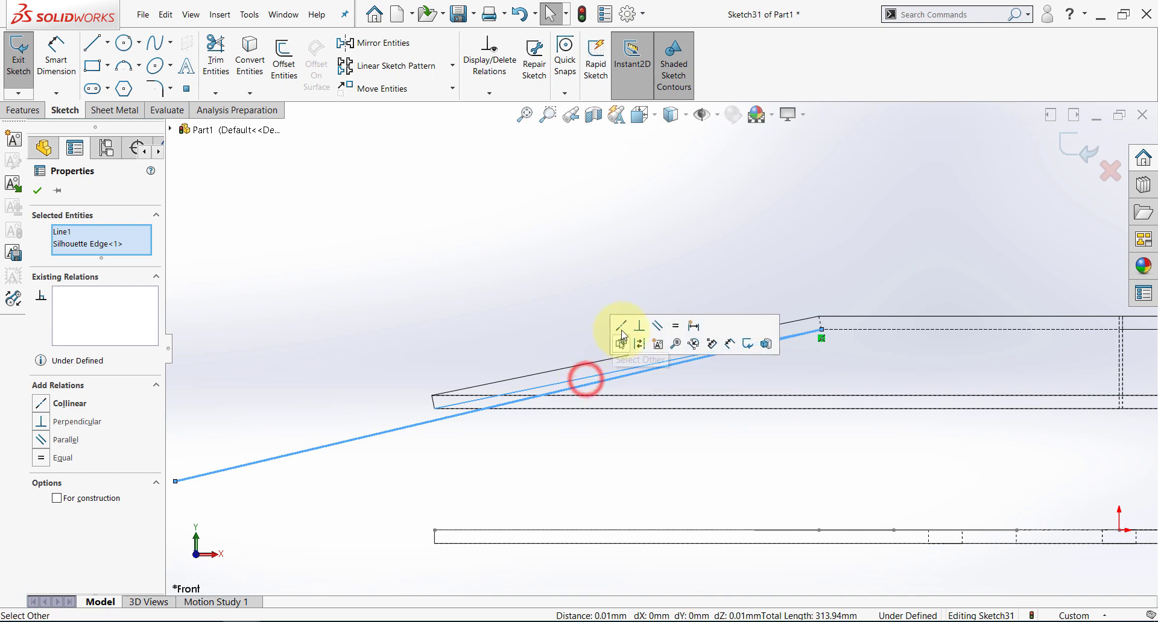
pyautogui.click(623, 327)
pyautogui.click(555, 271)
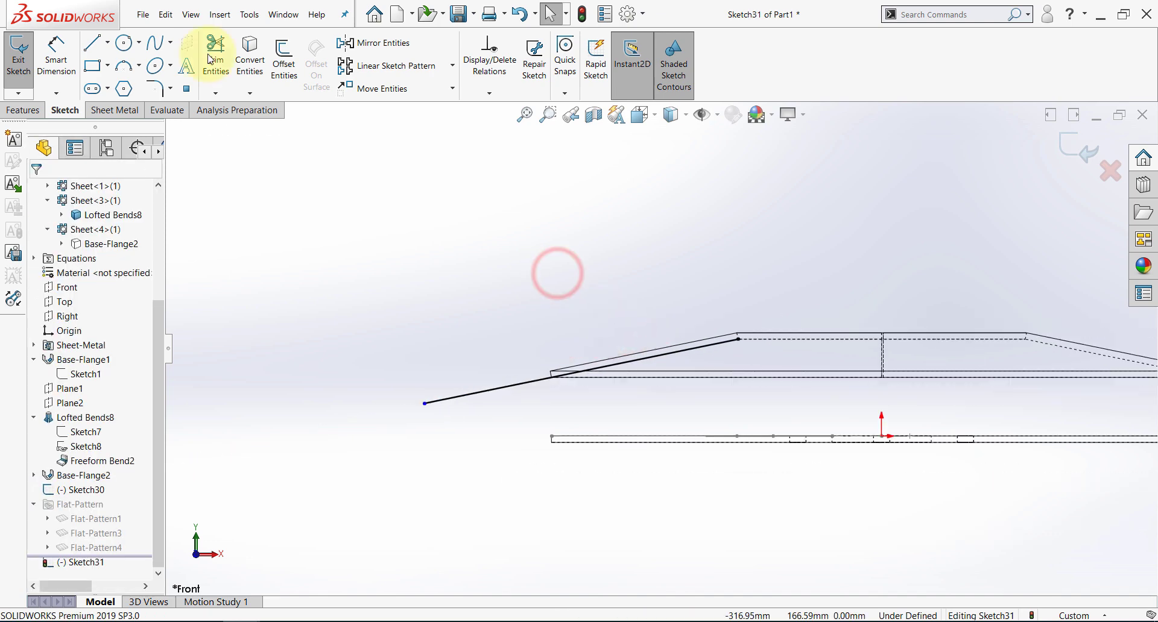
# - Add a vertical centerline starting at the origin
pyautogui.click(107, 42)
pyautogui.click(100, 75)
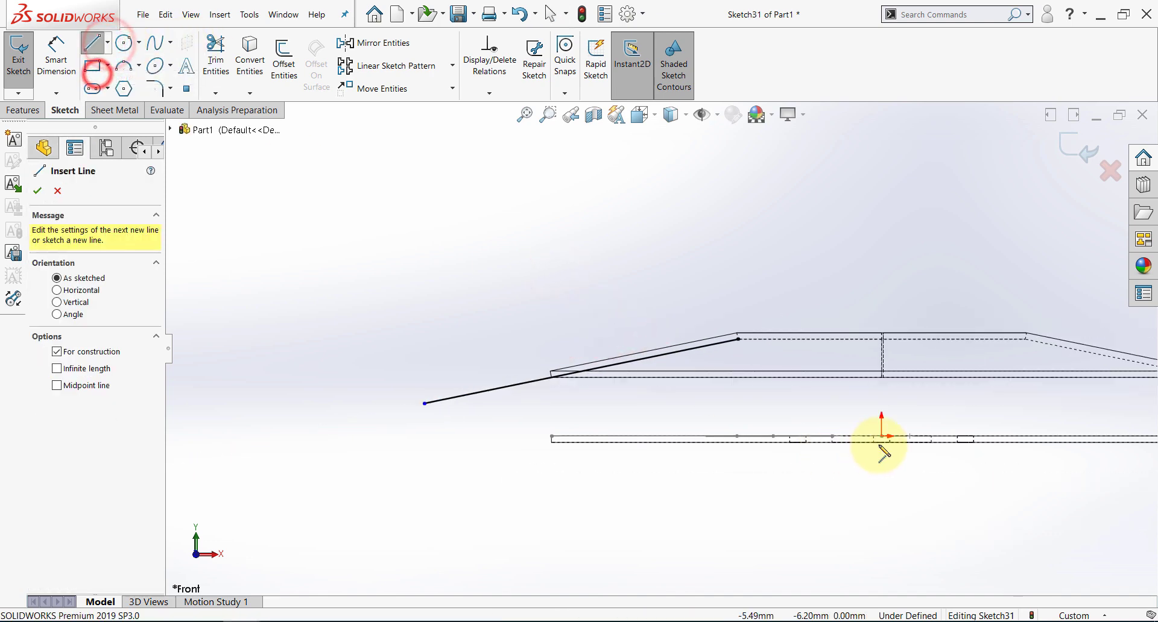
pyautogui.click(883, 437)
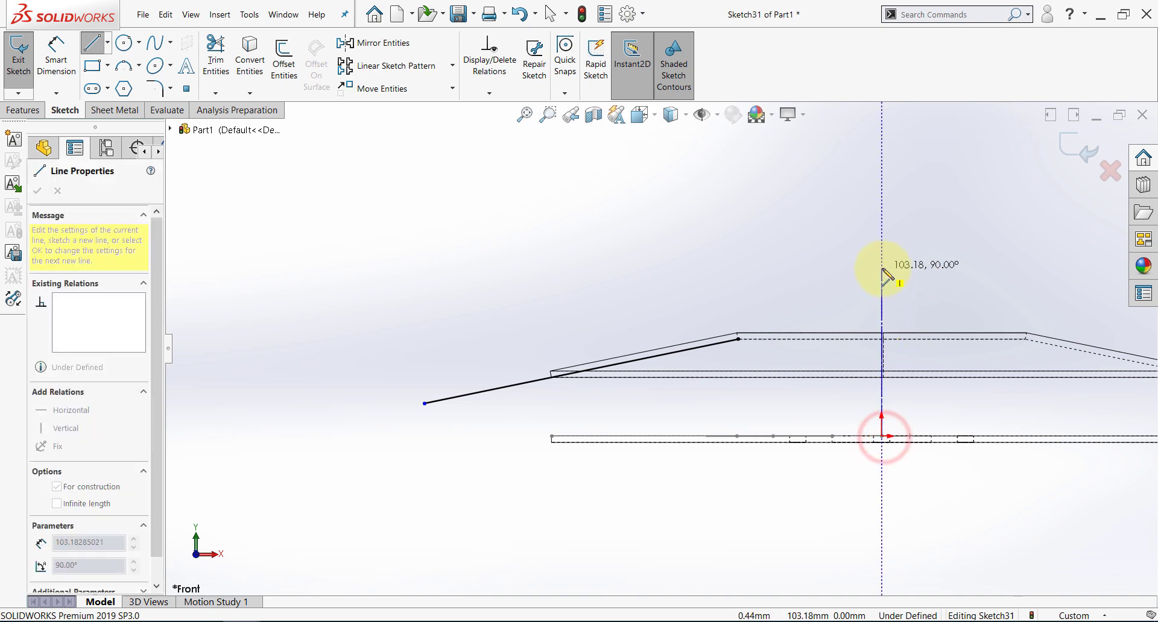
pyautogui.click(882, 268)
pyautogui.press('Escape')
pyautogui.scroll(-4, 788, 465)
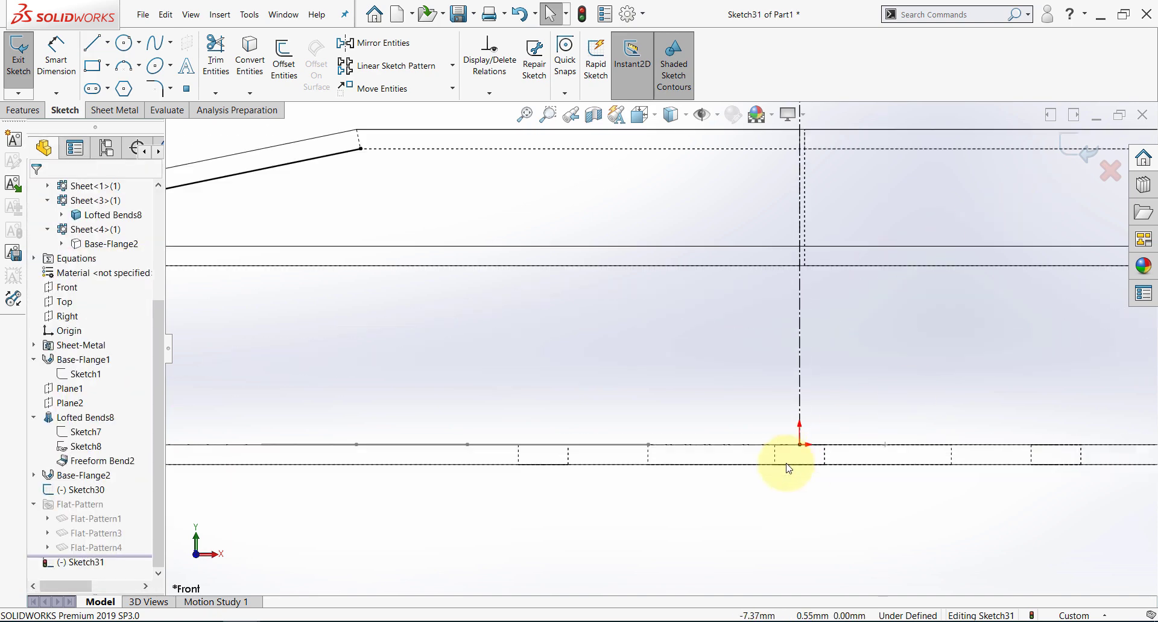
pyautogui.scroll(5, 802, 440)
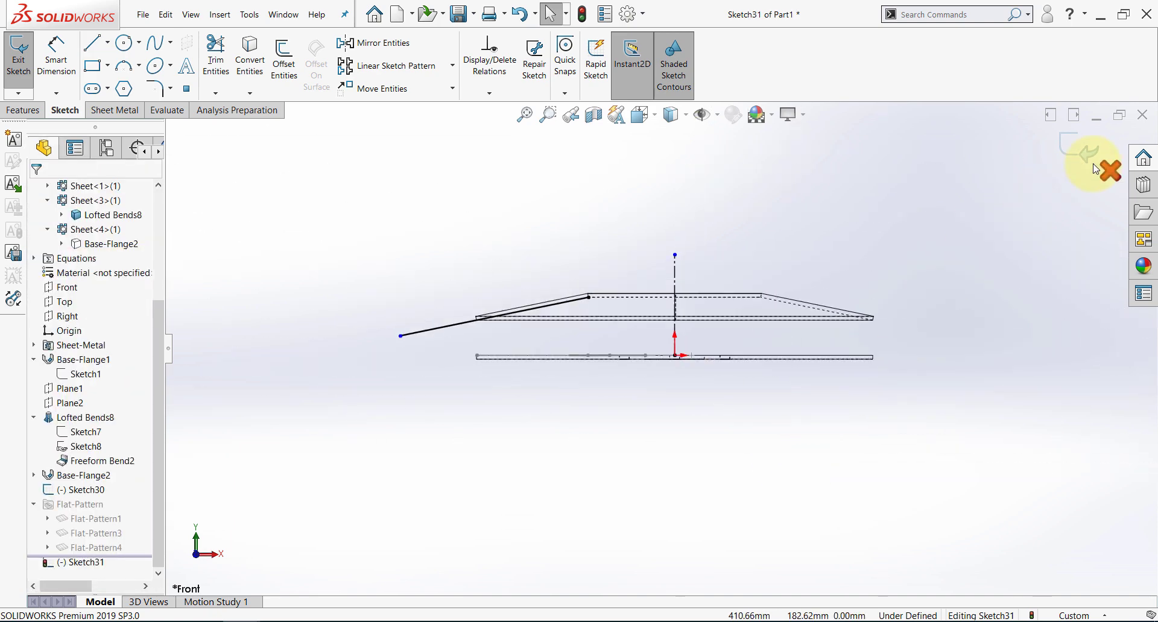
# - Exit Sketch31 and return to a 3-D view shaded with edges
pyautogui.click(1078, 148)
pyautogui.moveTo(419, 238); pyautogui.dragTo(440, 267, button='middle')
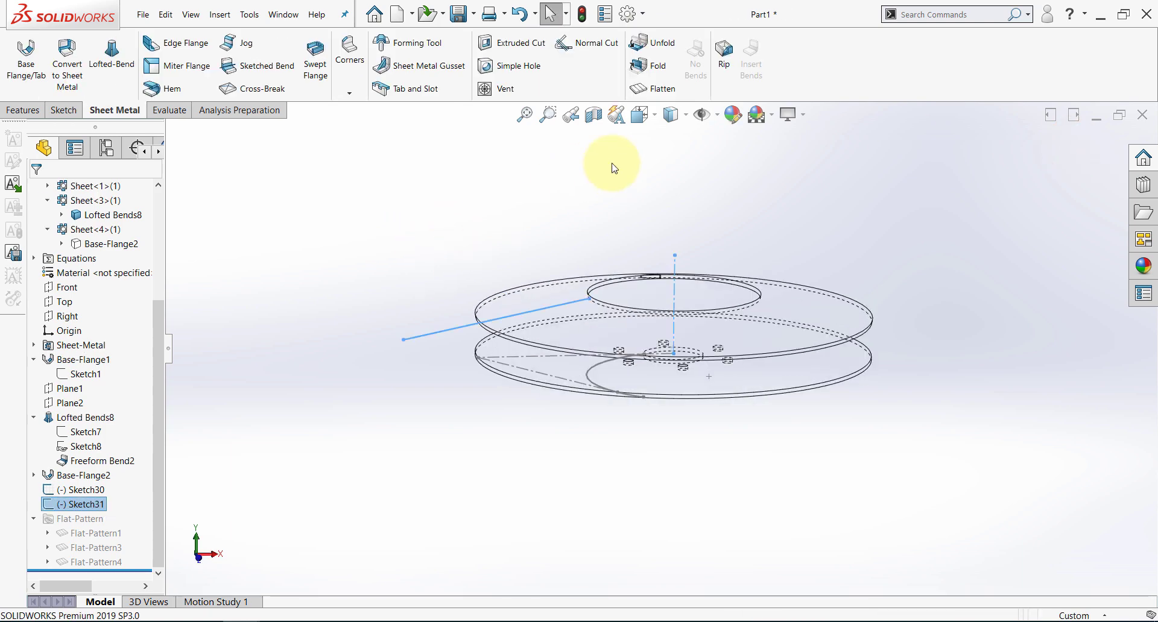
pyautogui.click(673, 116)
pyautogui.click(671, 142)
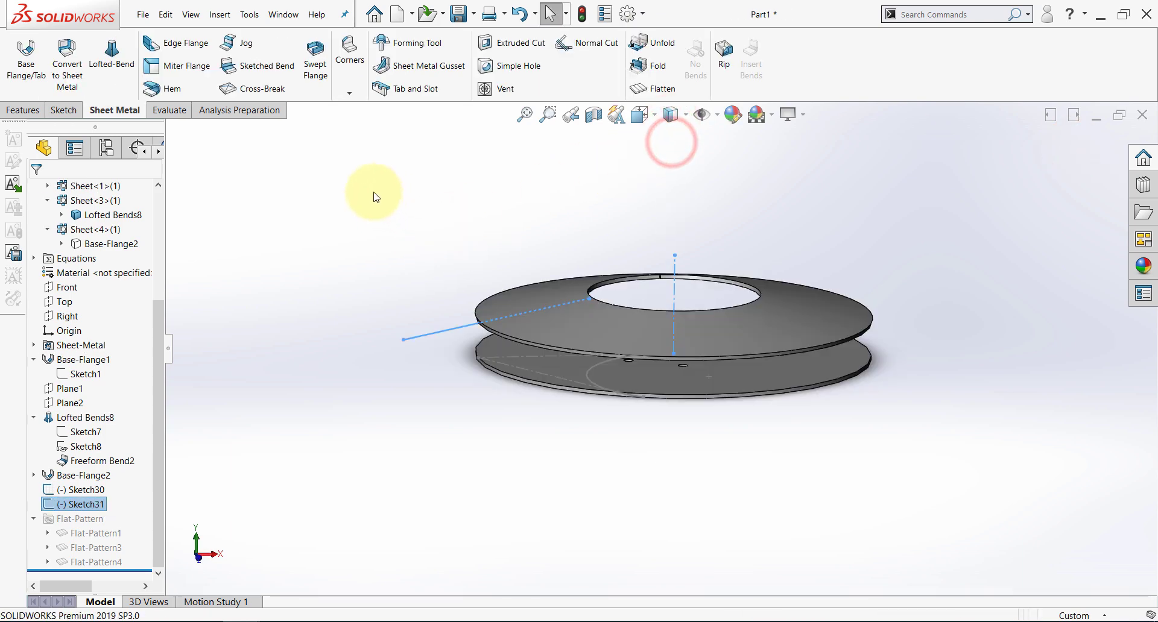
# - Enable the Surfaces tools and revolve the sloped line 360° about the centerline into Surface-Revolve1
pyautogui.rightClick(168, 119)
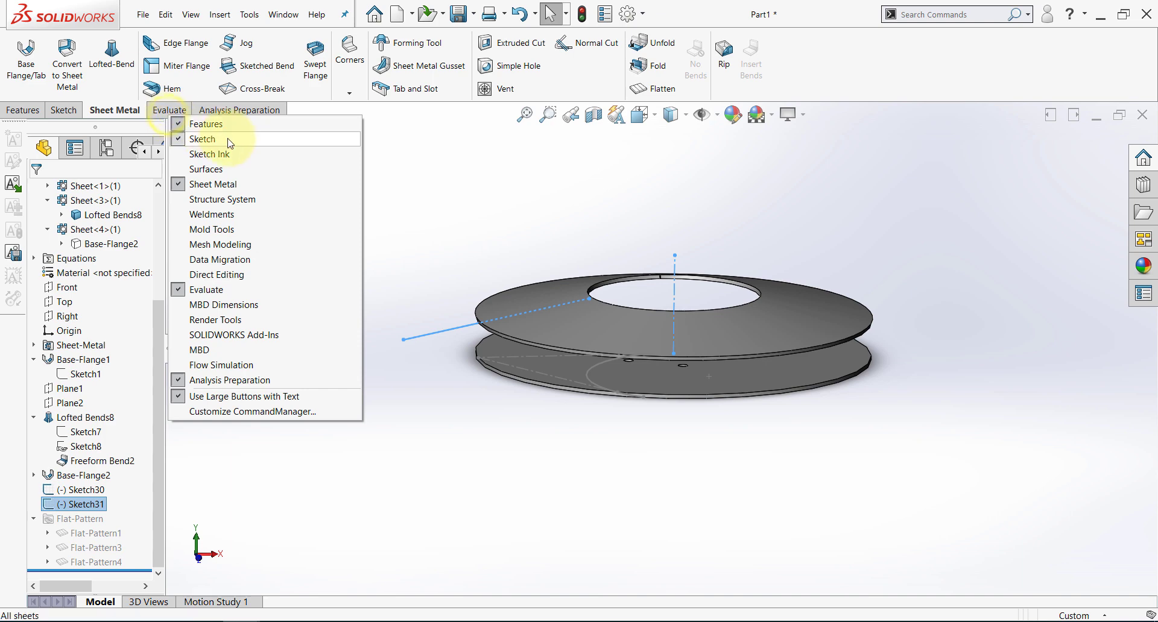
pyautogui.click(239, 174)
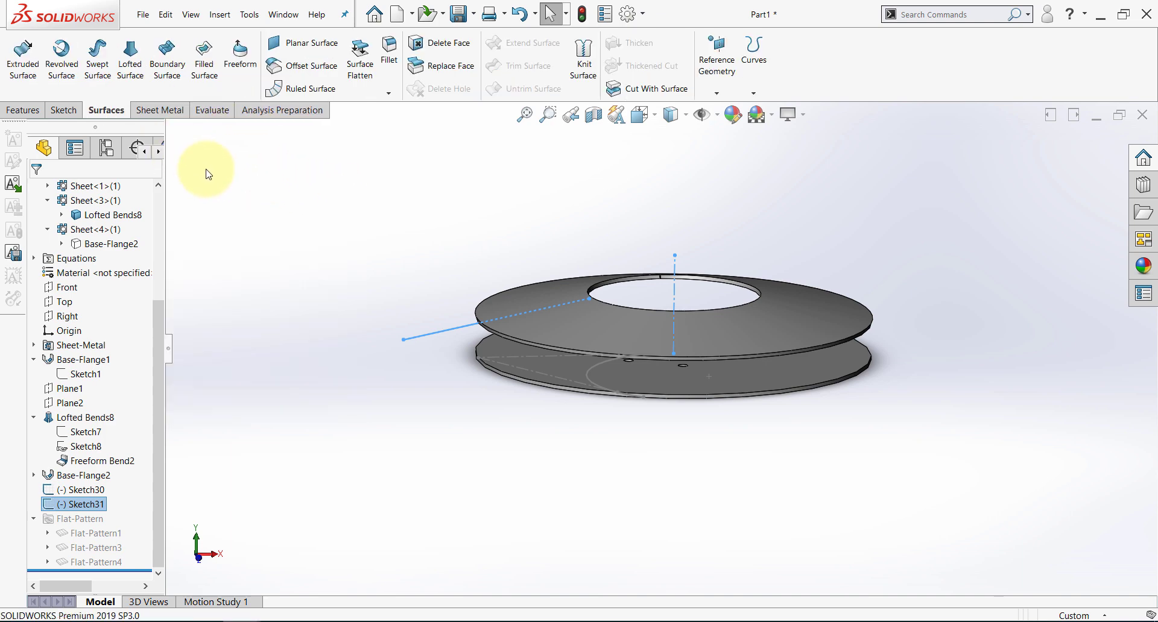
pyautogui.click(61, 65)
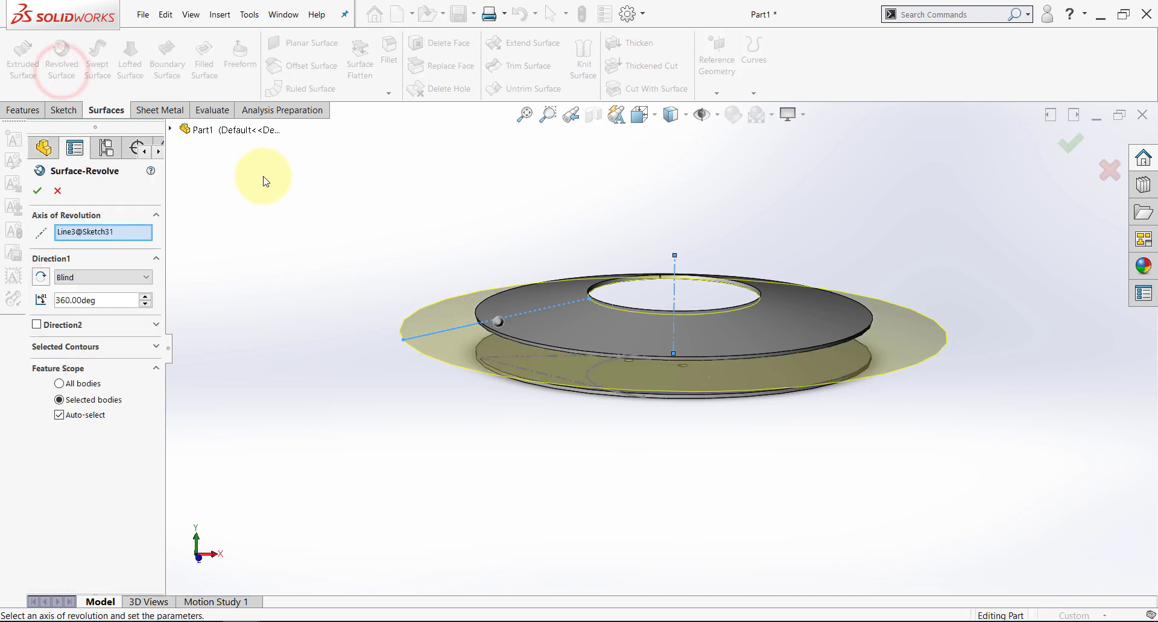
pyautogui.click(36, 191)
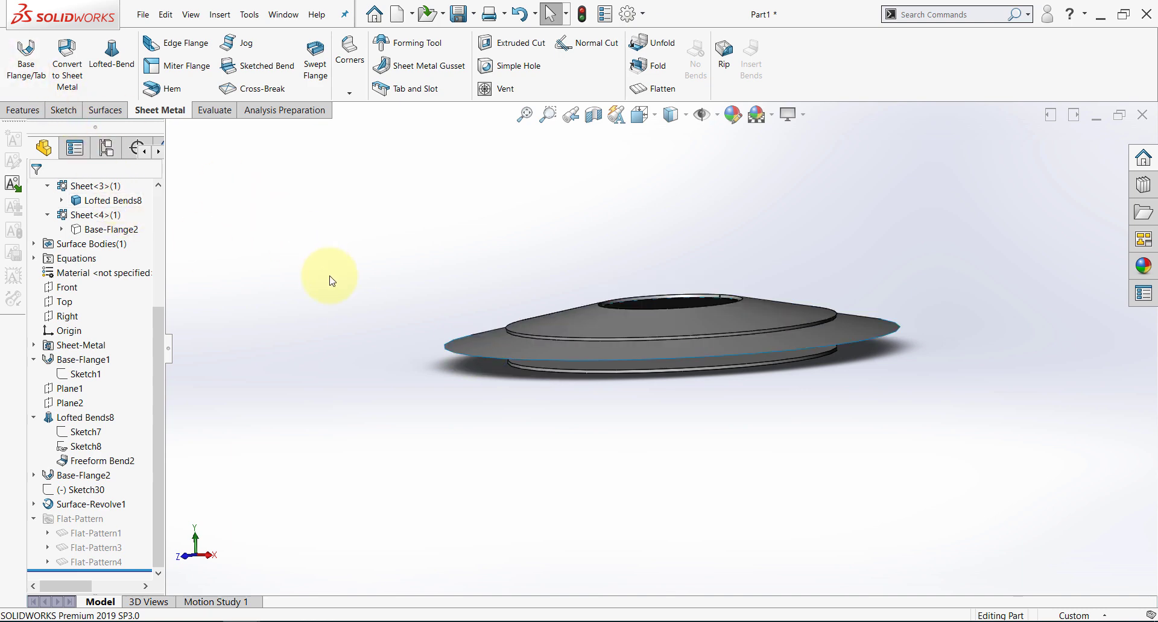
# - Build Base-Flange4 from Sketch30 Up To Surface-Revolve1, with the thickness direction reversed
pyautogui.click(86, 492)
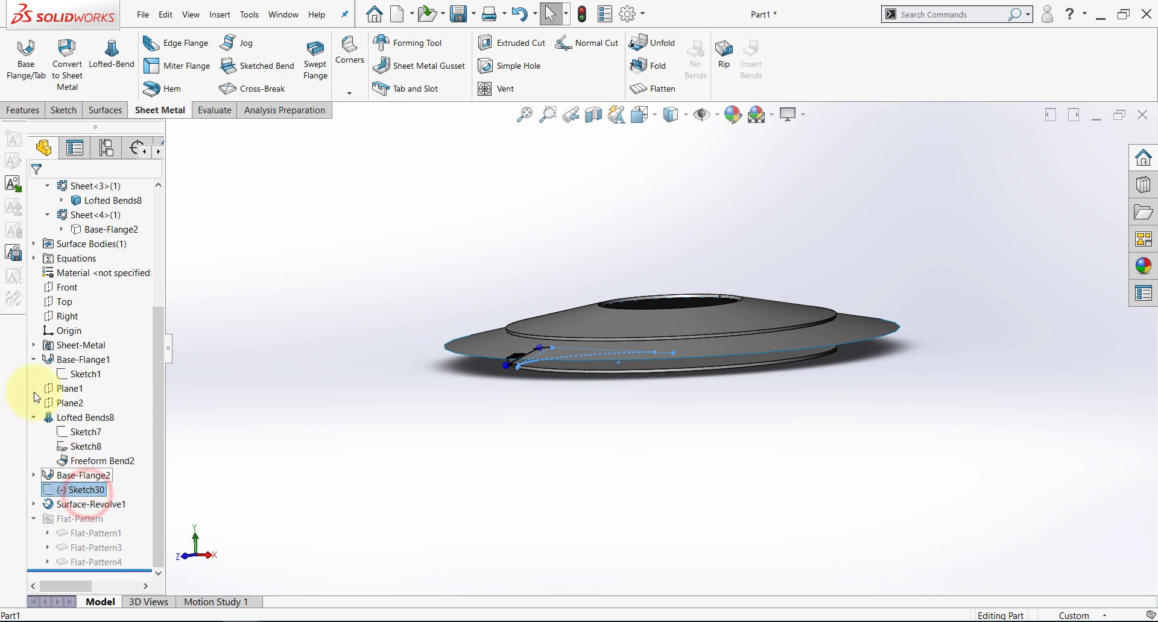
pyautogui.click(35, 92)
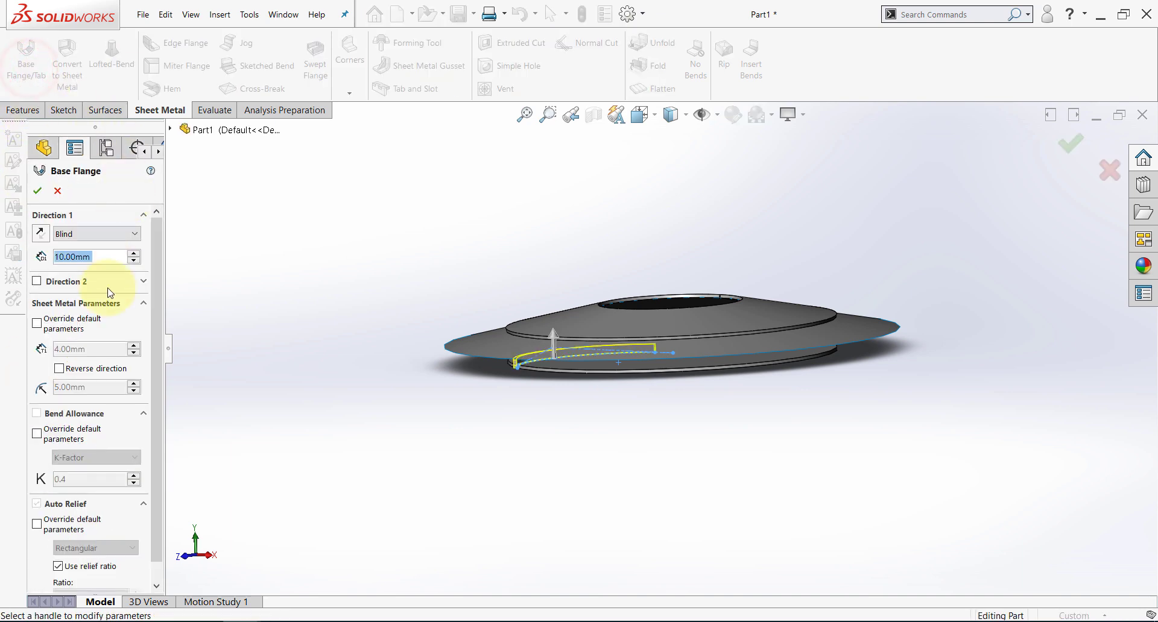
pyautogui.click(102, 266)
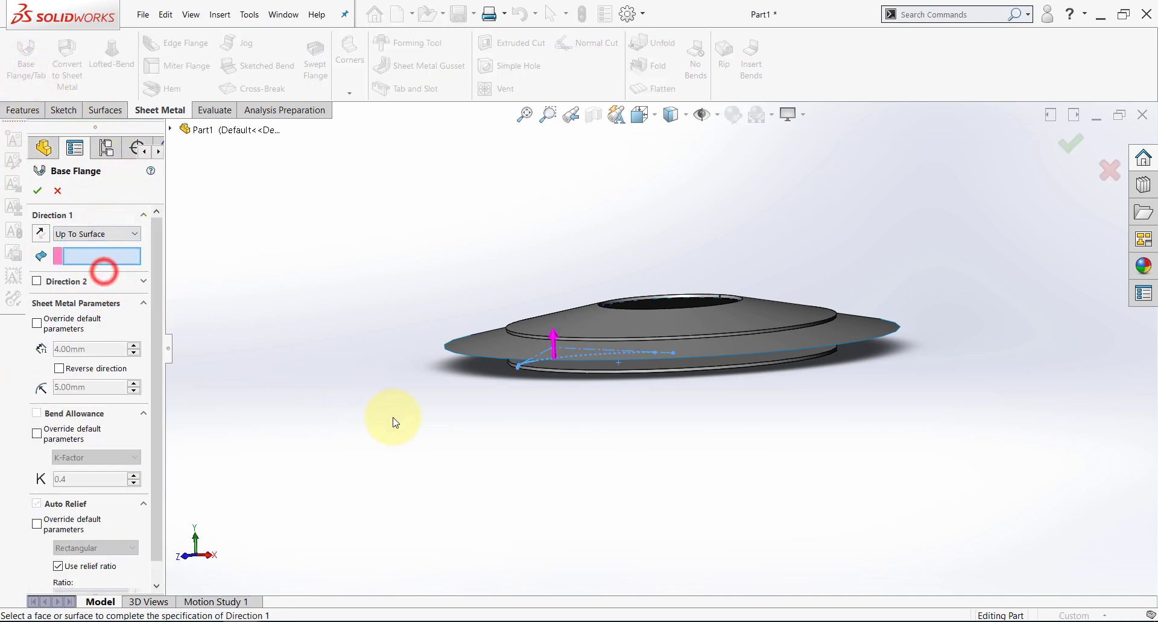
pyautogui.click(483, 340)
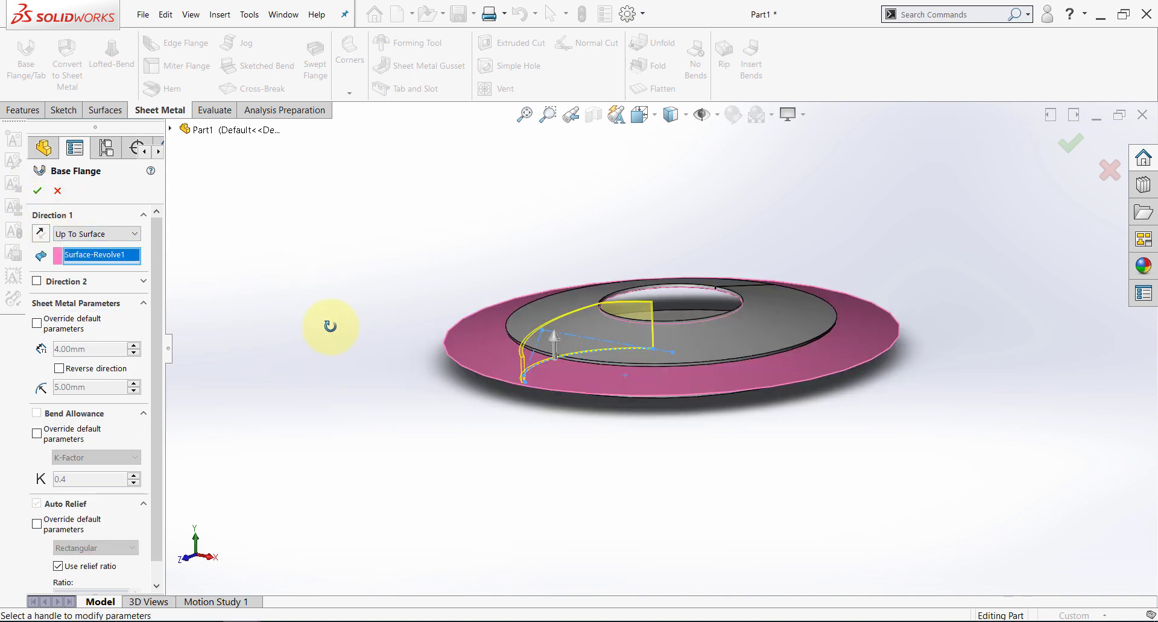
pyautogui.press('space')
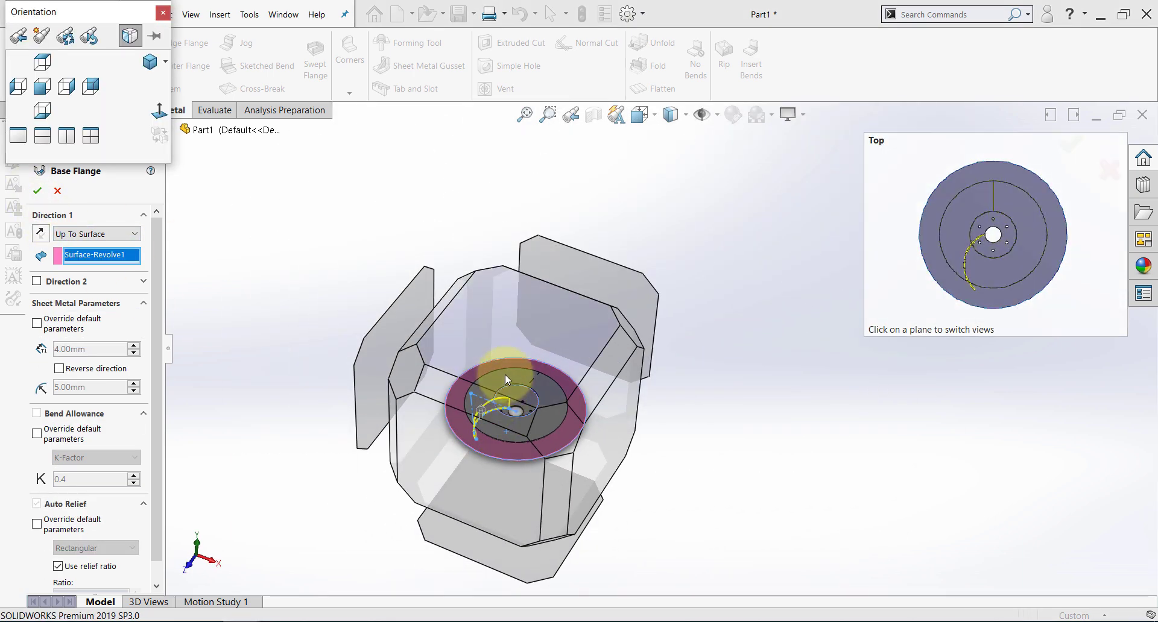
pyautogui.click(505, 374)
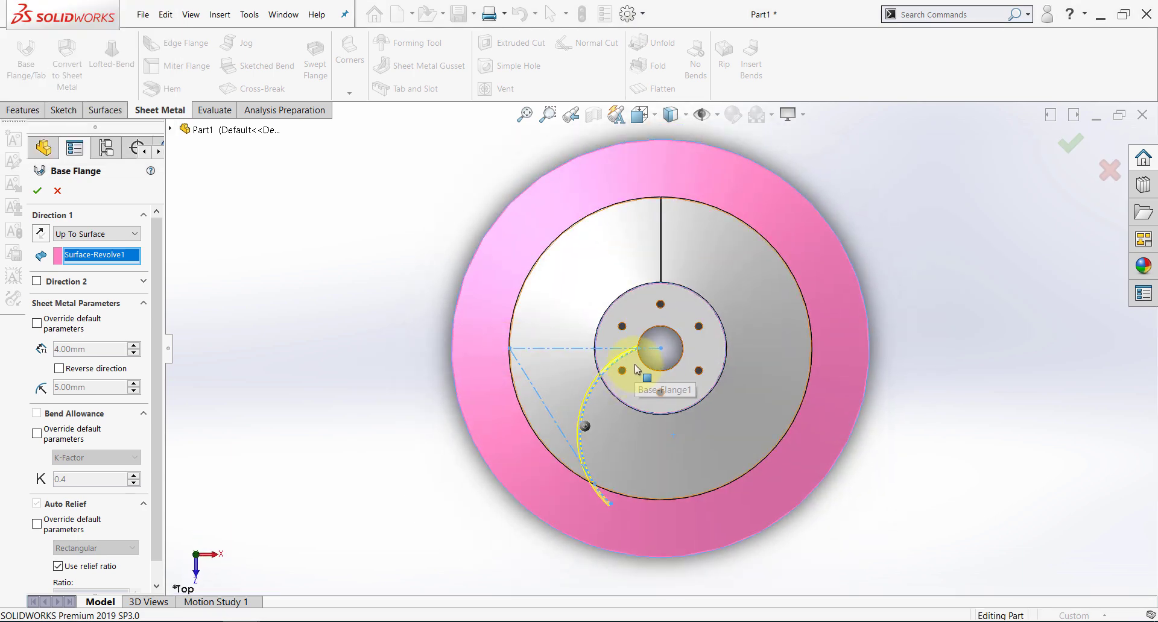
pyautogui.scroll(-4, 637, 369)
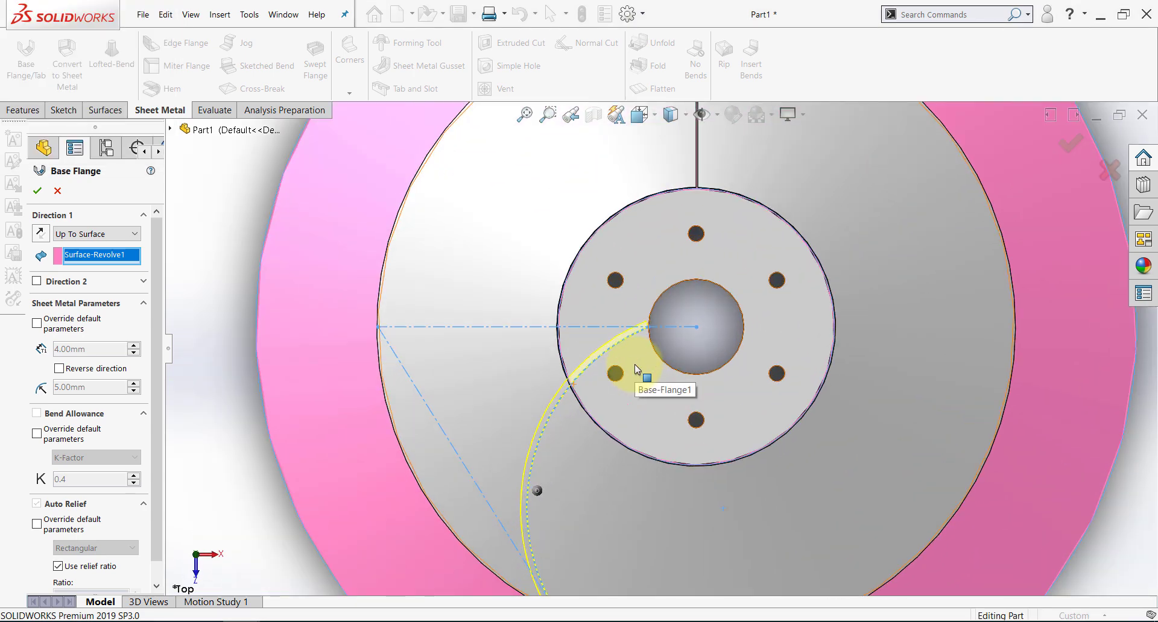
pyautogui.scroll(-3, 653, 332)
pyautogui.scroll(1, 653, 331)
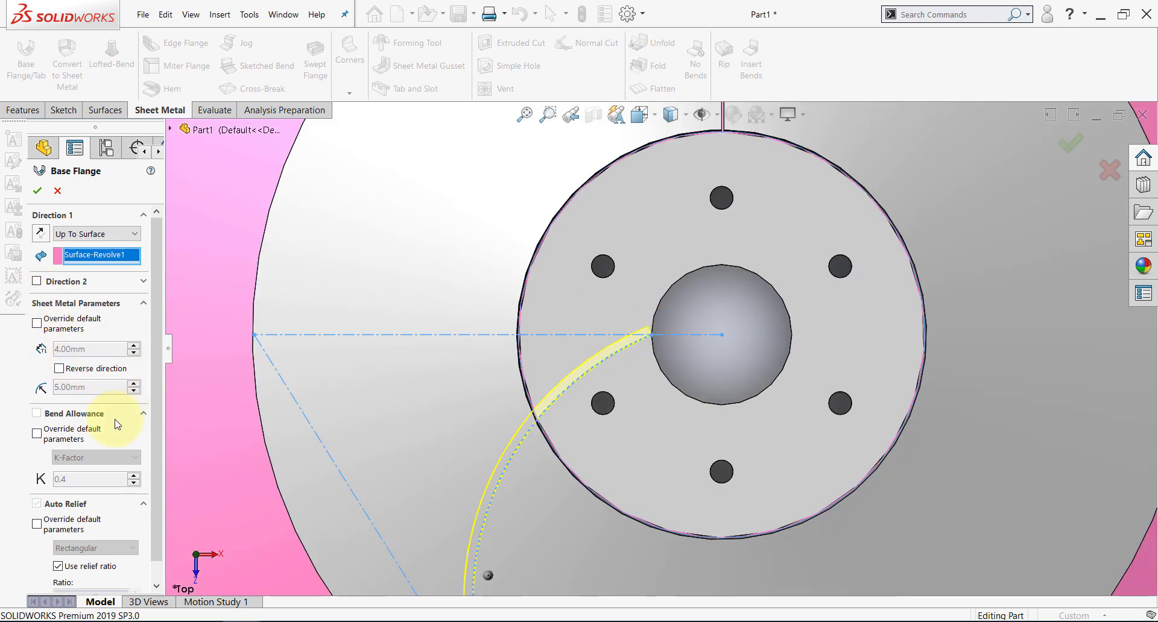
pyautogui.click(59, 368)
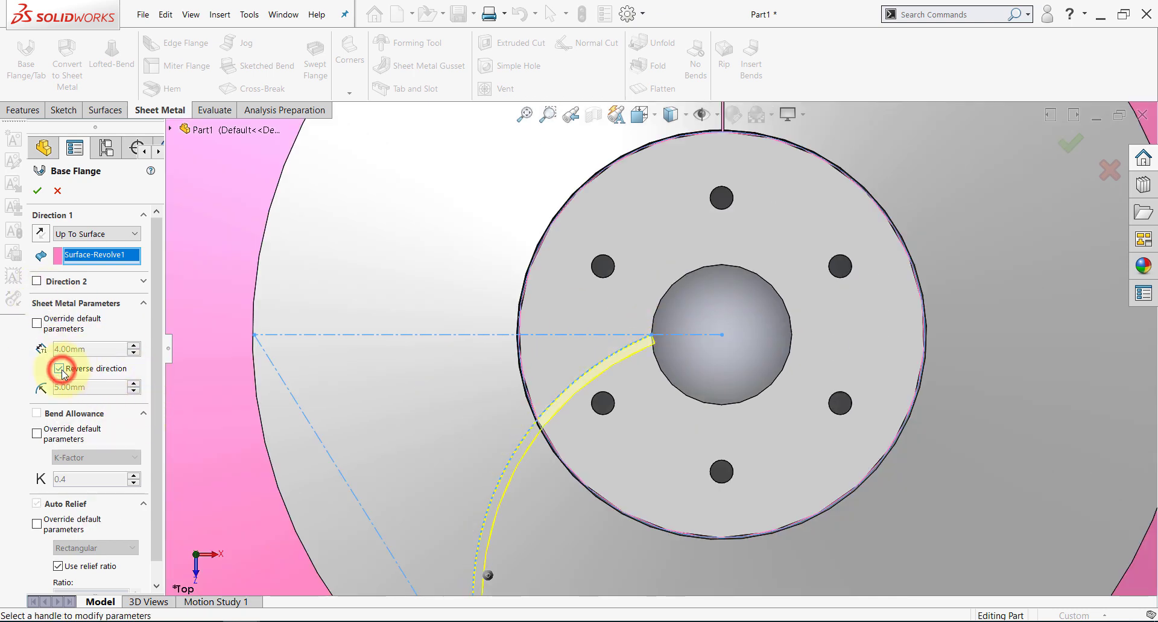
pyautogui.click(35, 191)
pyautogui.scroll(5, 436, 299)
pyautogui.moveTo(326, 314); pyautogui.dragTo(504, 356, button='middle')
# - Hide the Surface-Revolve1 body
pyautogui.click(518, 349)
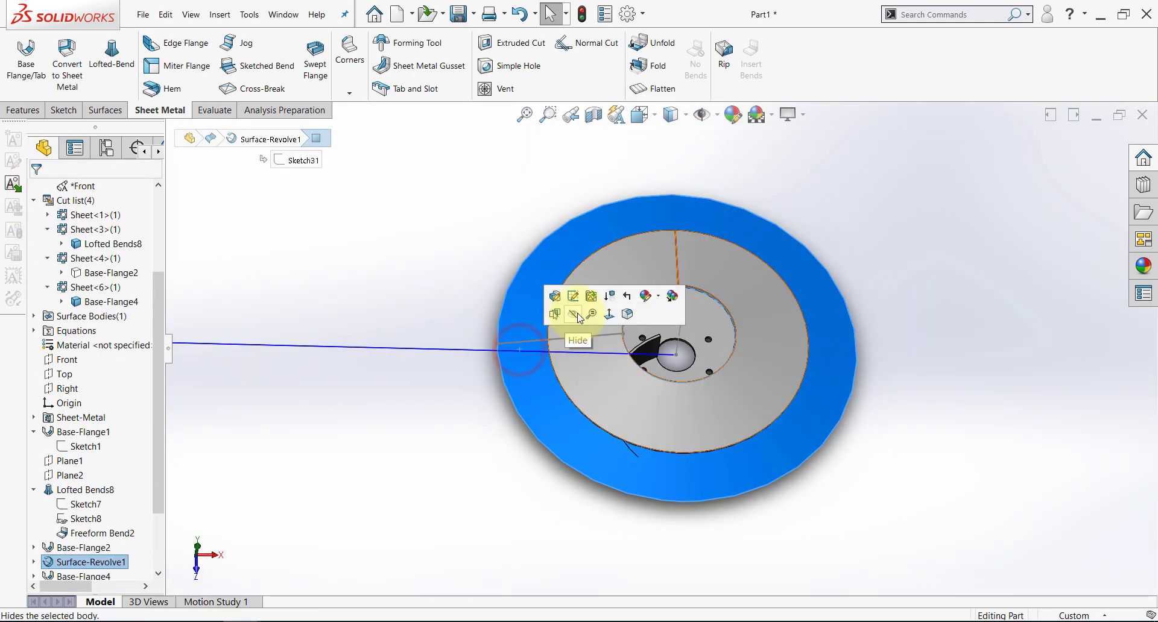
pyautogui.click(578, 318)
pyautogui.click(400, 330)
# - Orbit to face the base disc, check Base-Flange2, and select the disc's face
pyautogui.scroll(2, 441, 434)
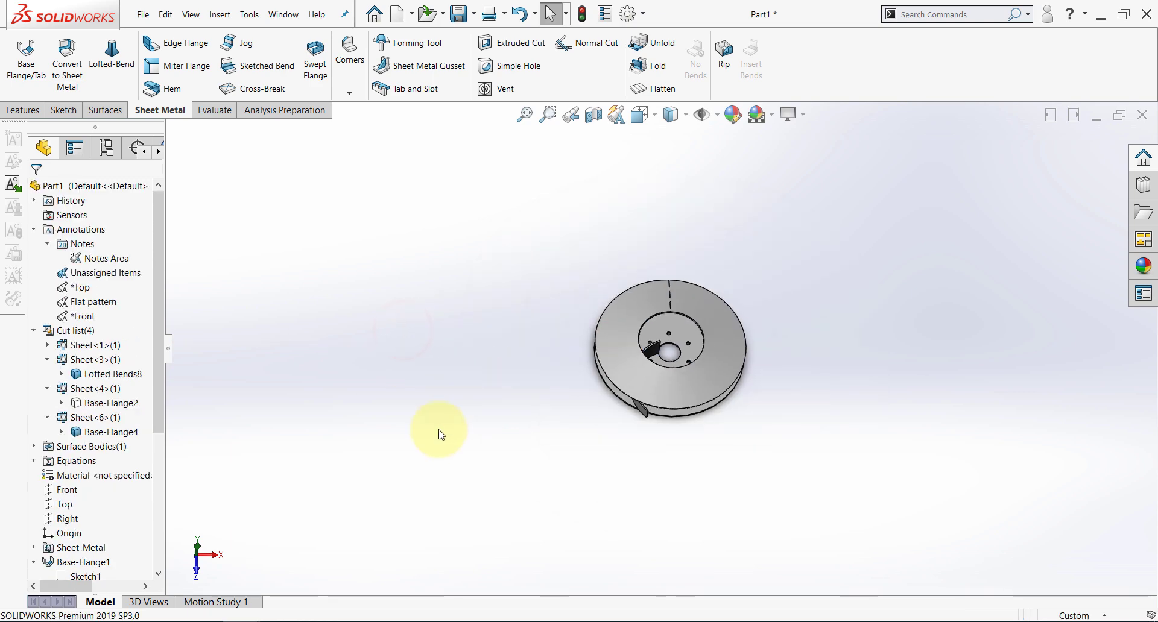
pyautogui.moveTo(441, 434); pyautogui.dragTo(488, 287, button='middle')
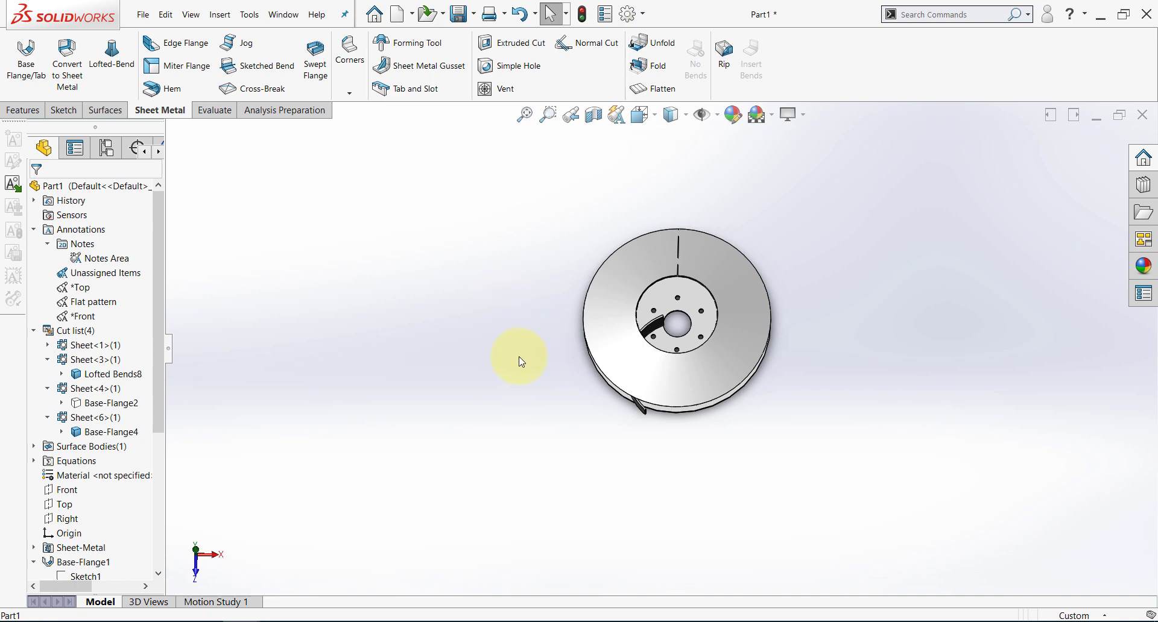
pyautogui.scroll(-8, 667, 331)
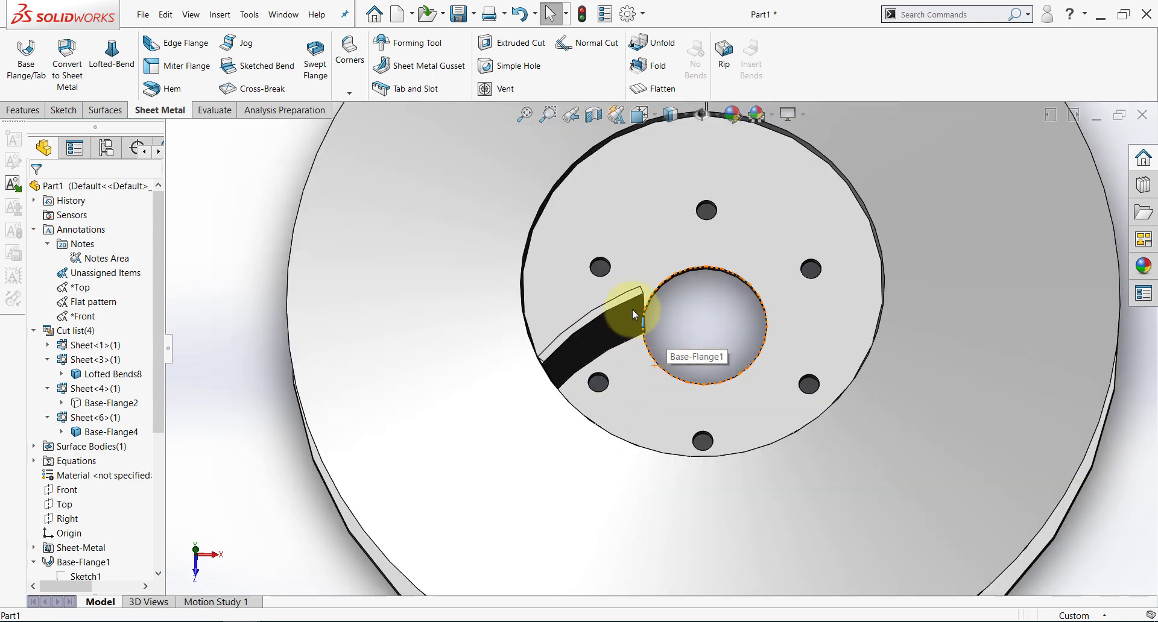
pyautogui.scroll(2, 631, 326)
pyautogui.scroll(3, 631, 337)
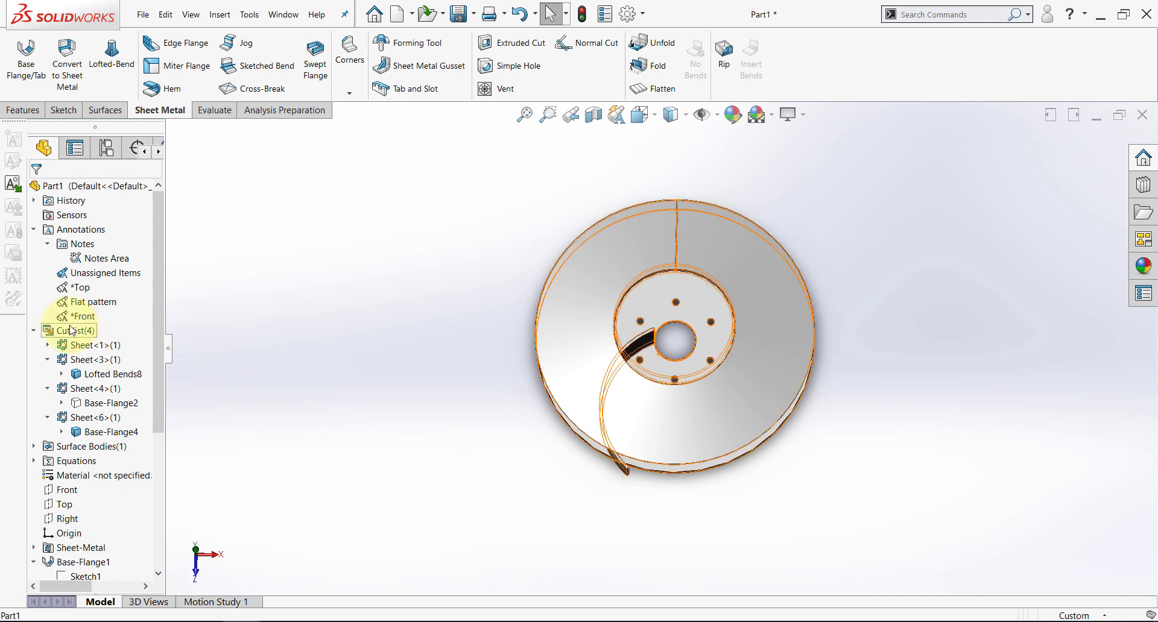
pyautogui.click(337, 420)
pyautogui.click(88, 404)
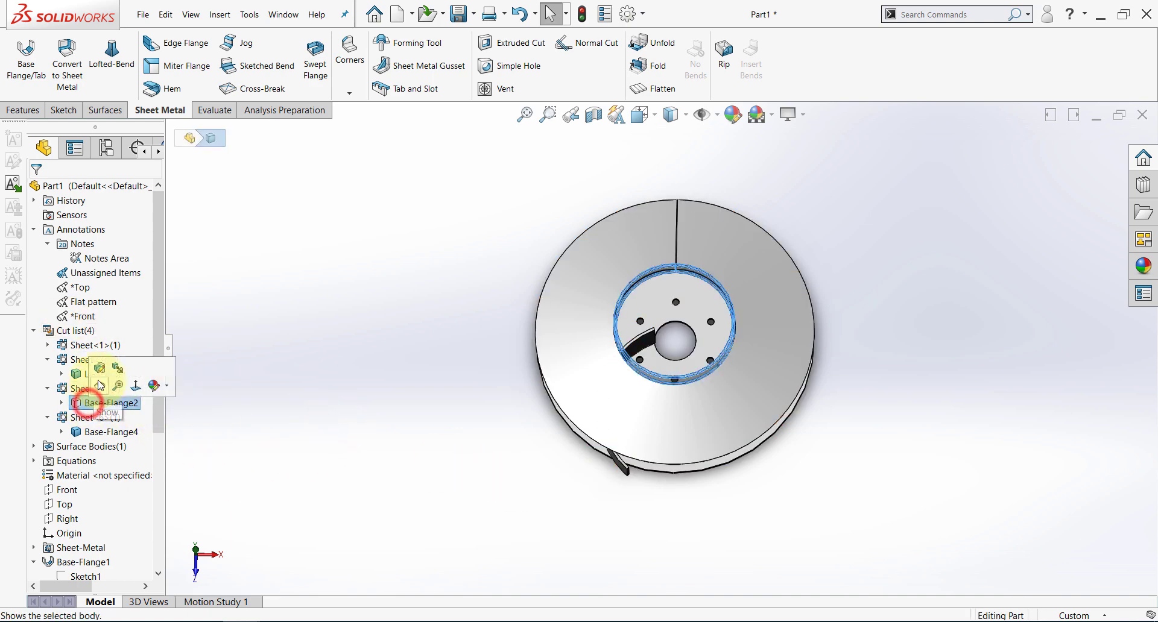
pyautogui.click(386, 391)
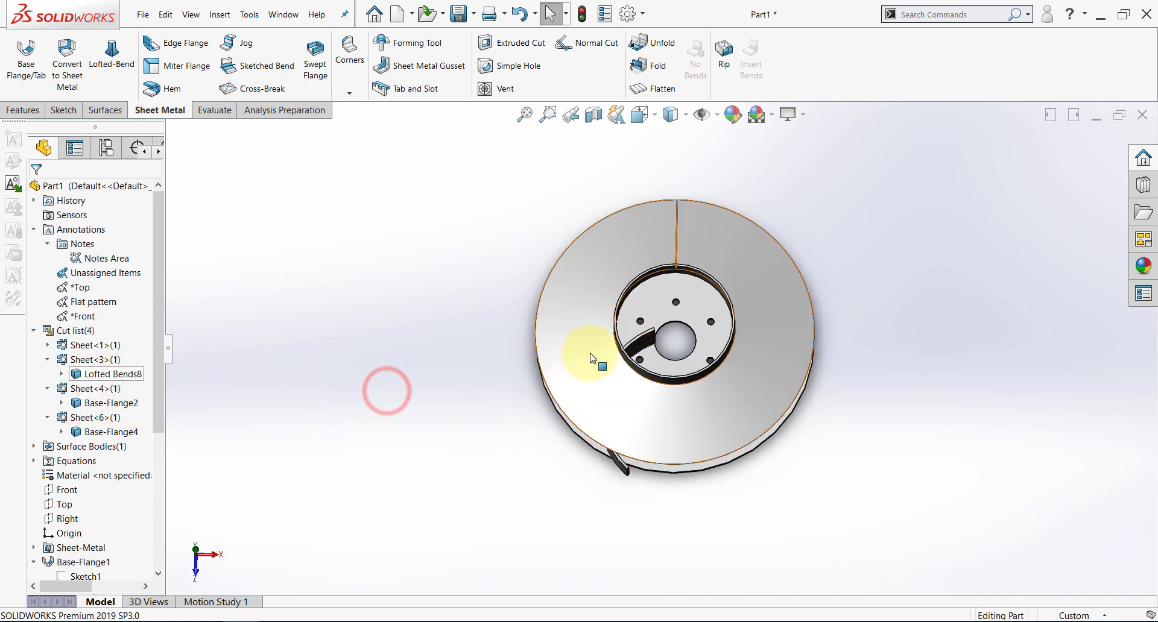
pyautogui.scroll(3, 613, 362)
pyautogui.scroll(-6, 546, 374)
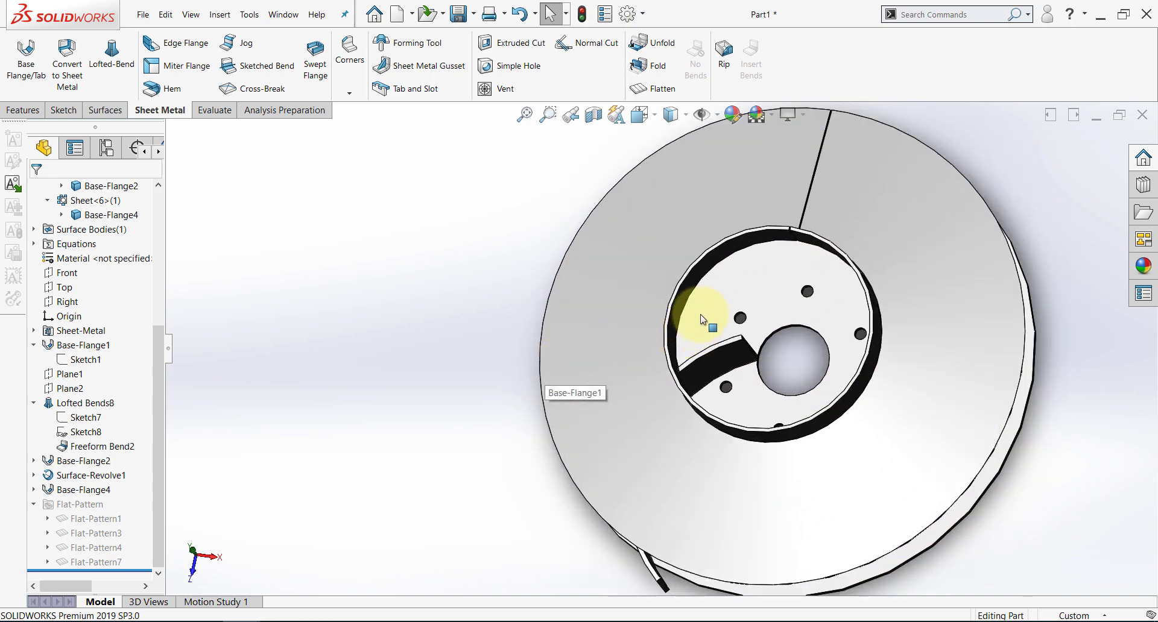
pyautogui.click(703, 320)
# - Start Sketch36 on the disc face, view it normal, and draw a circle centred at the origin
pyautogui.click(751, 267)
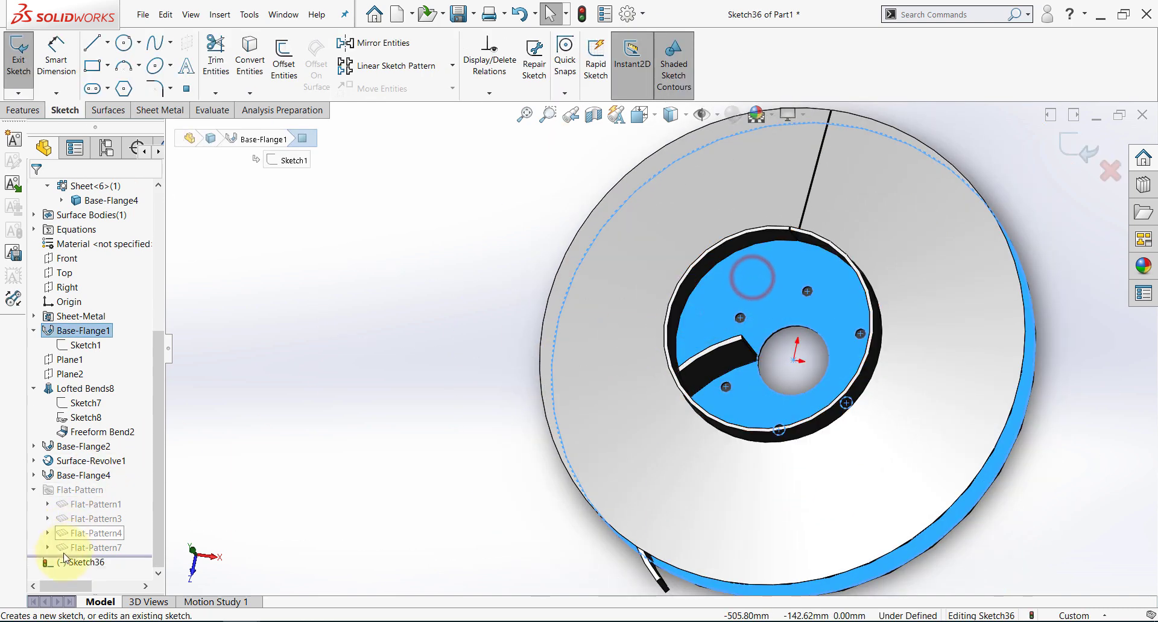
pyautogui.click(65, 557)
pyautogui.click(88, 550)
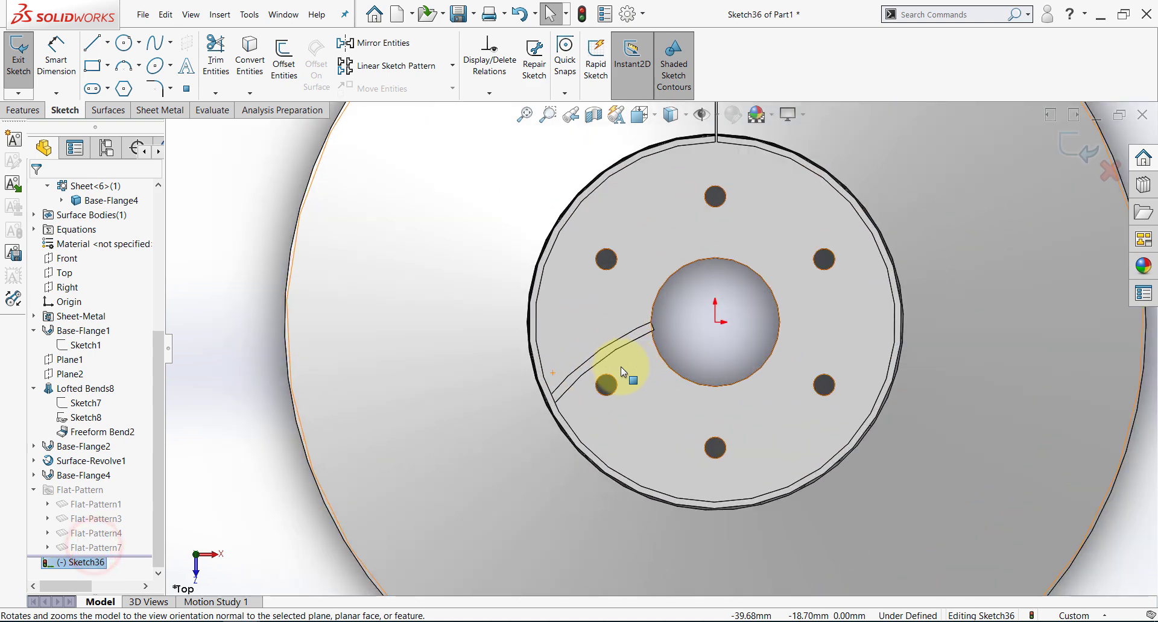
pyautogui.click(125, 44)
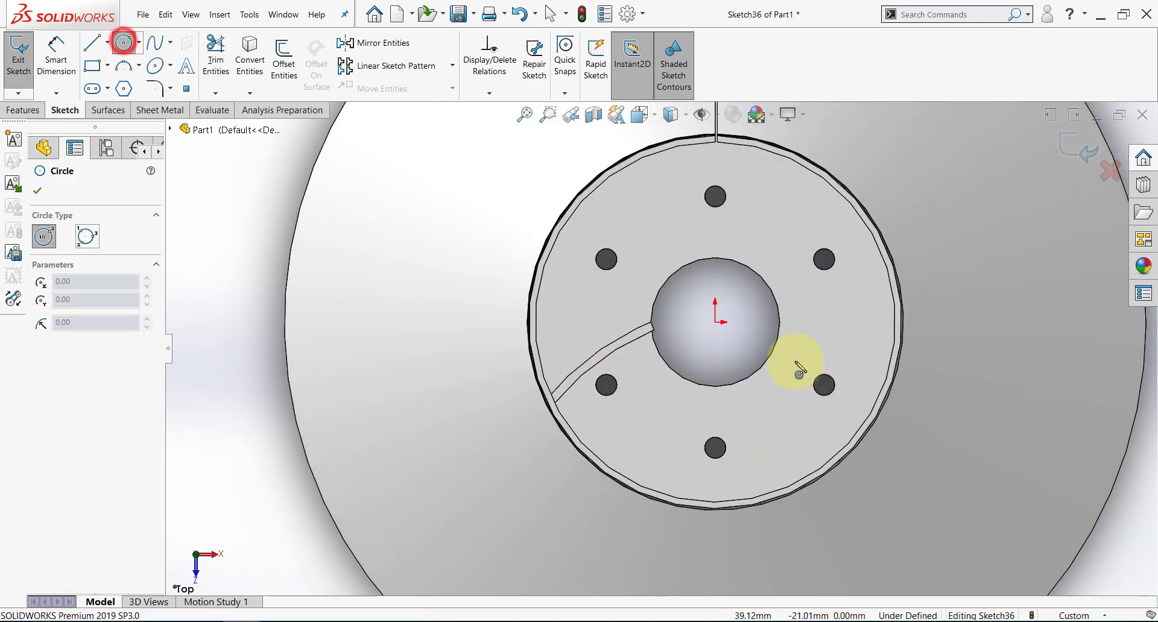
pyautogui.click(716, 322)
pyautogui.scroll(-4, 736, 175)
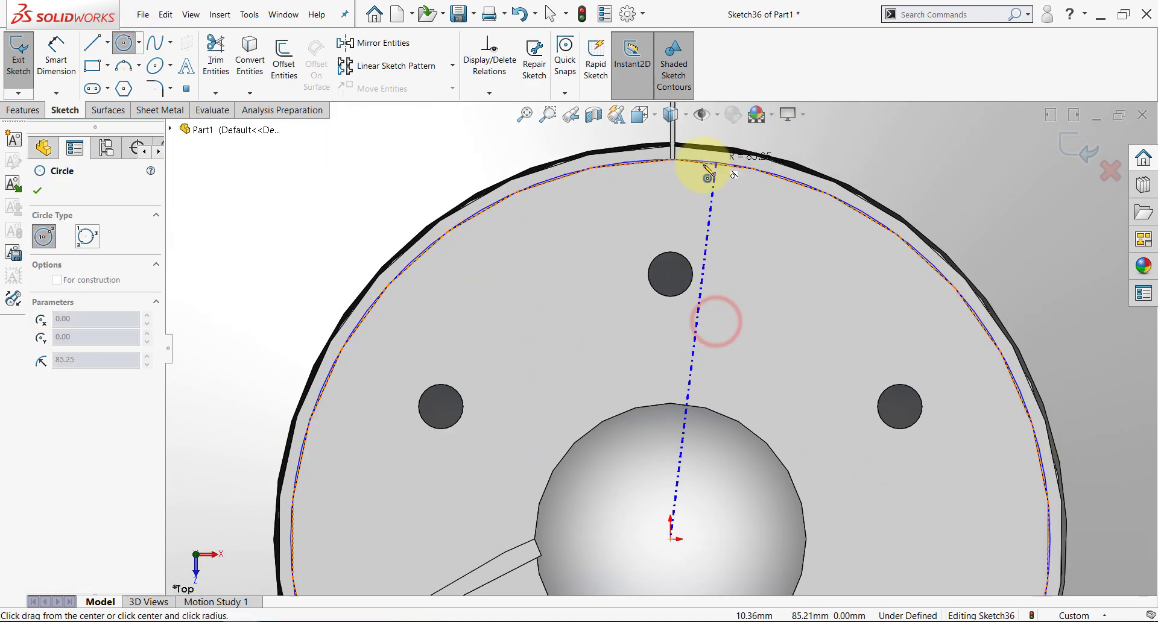
pyautogui.click(675, 162)
pyautogui.press('Escape')
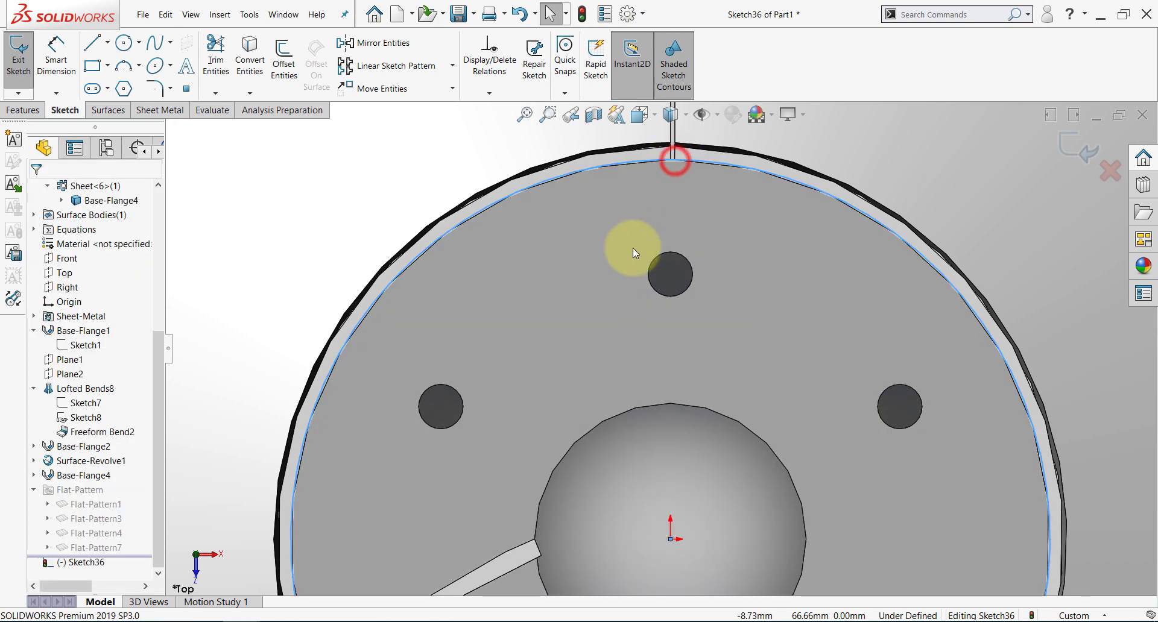
# - Make the circle coradial with the hub ring's circular edge
pyautogui.scroll(3, 452, 271)
pyautogui.scroll(-1, 658, 249)
pyautogui.scroll(-2, 658, 249)
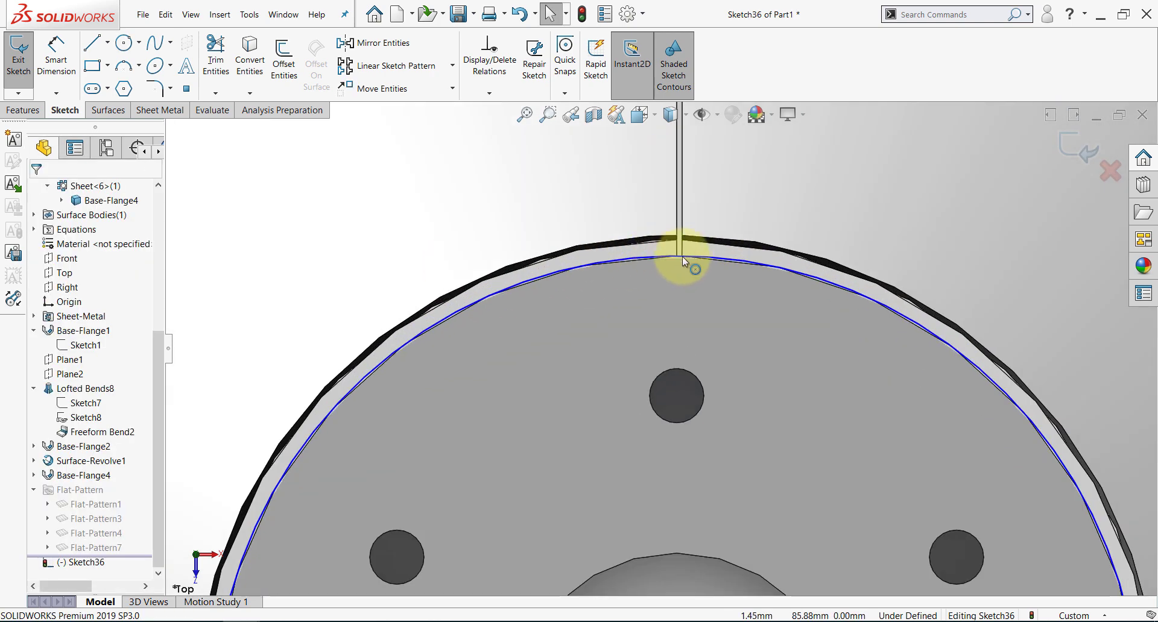
pyautogui.click(678, 245)
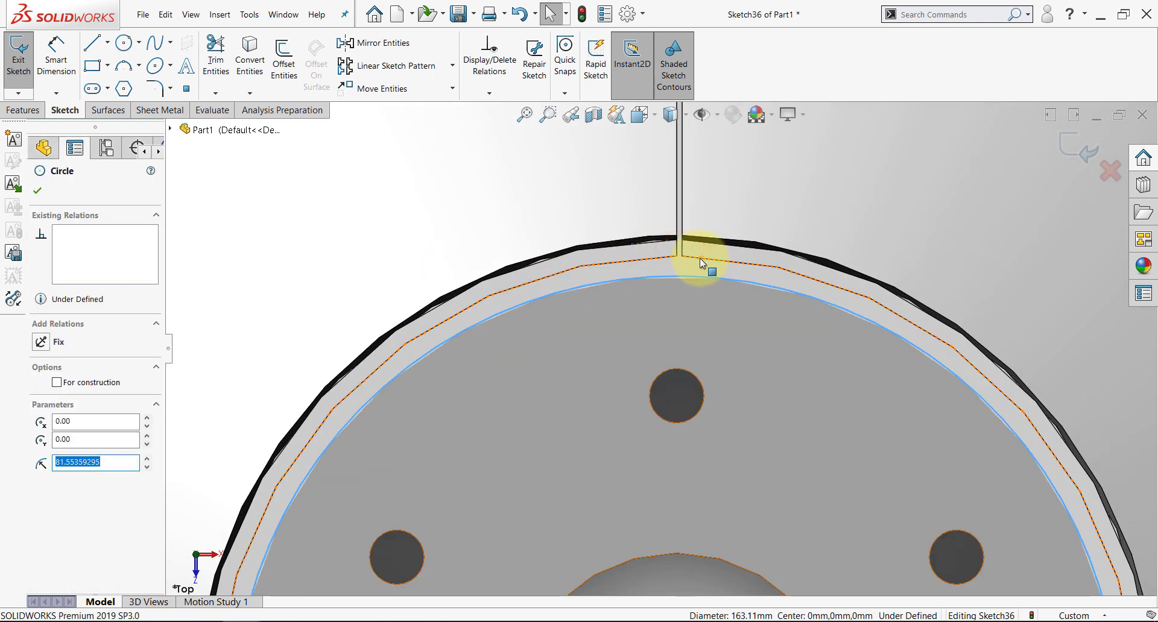
pyautogui.click(700, 258)
pyautogui.press('Escape')
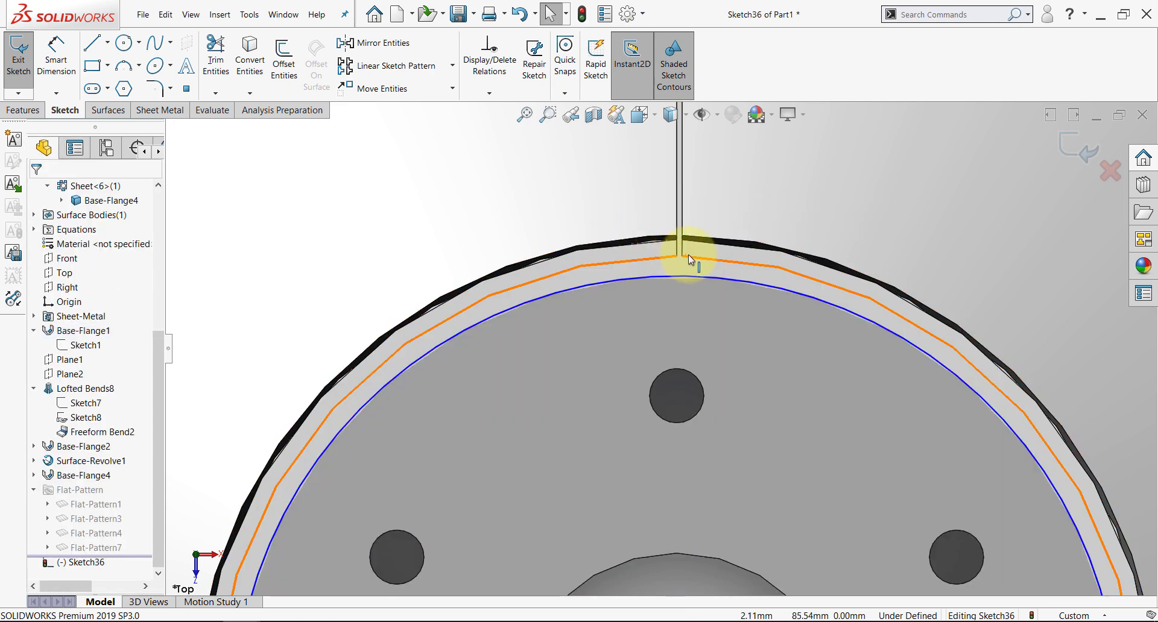
pyautogui.click(689, 255)
pyautogui.keyDown('ctrl'); pyautogui.click(688, 275); pyautogui.keyUp('ctrl')
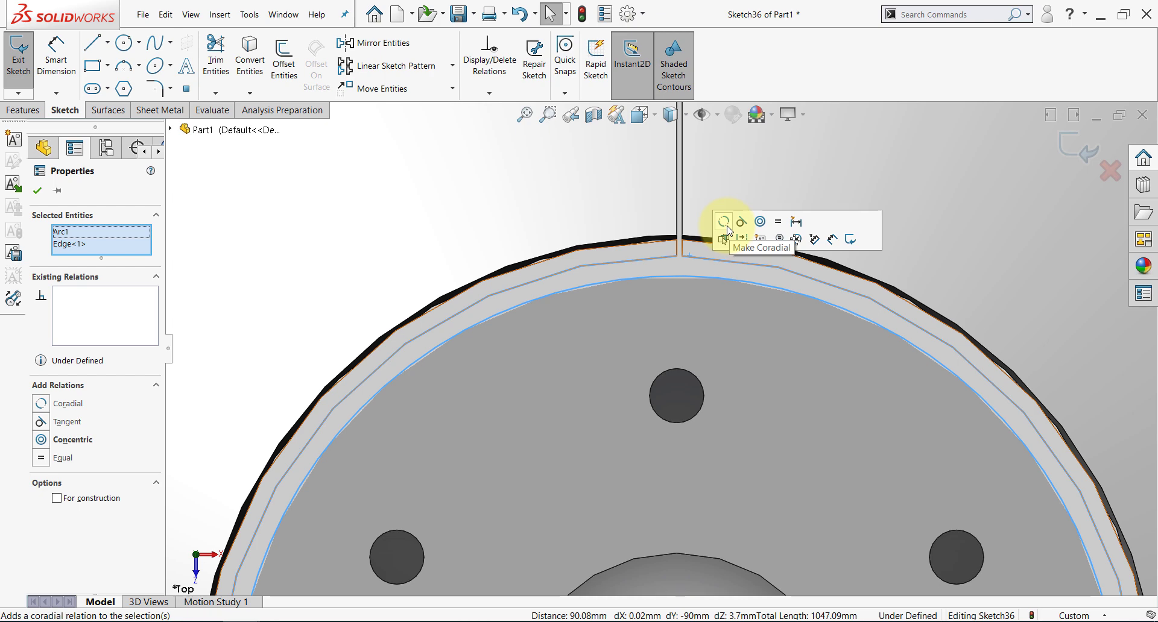
pyautogui.click(724, 222)
pyautogui.scroll(10, 674, 310)
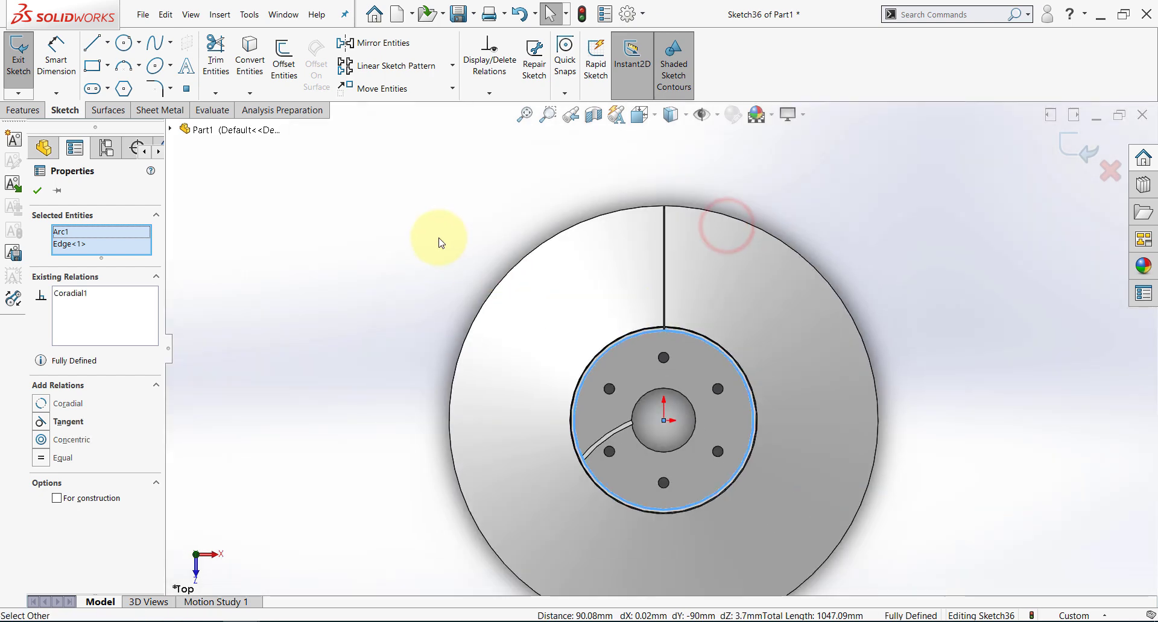
pyautogui.click(436, 235)
pyautogui.scroll(-2, 494, 310)
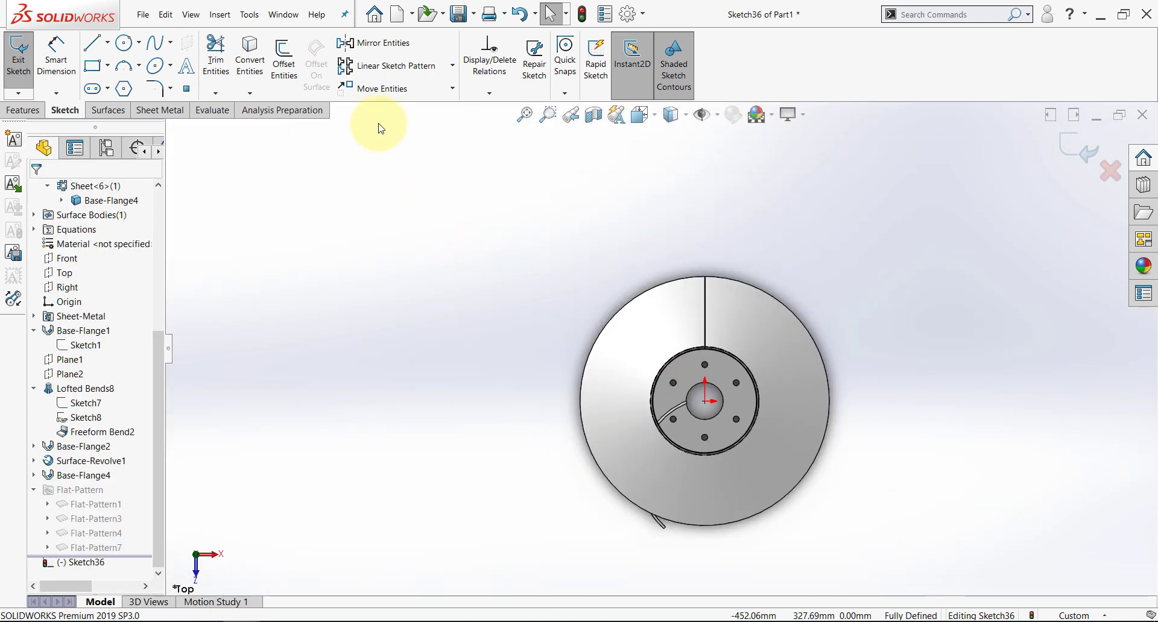
# - Convert the wheel's 406 mm outer circular edge into the sketch
pyautogui.click(258, 70)
pyautogui.moveTo(434, 287); pyautogui.dragTo(595, 323, button='middle')
pyautogui.scroll(-5, 616, 344)
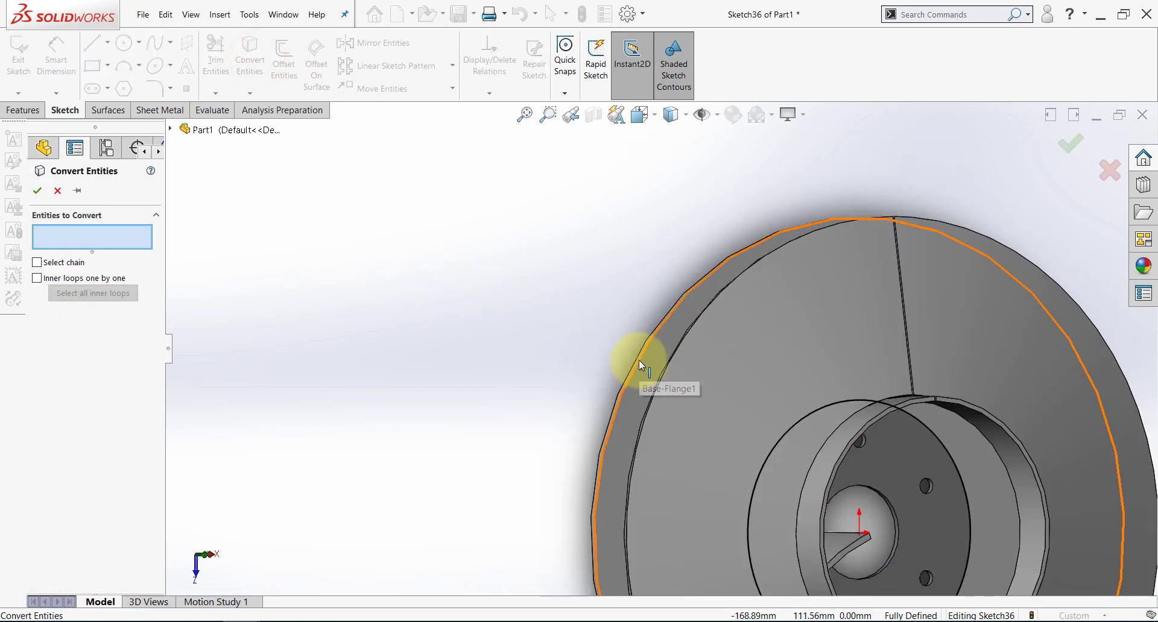
pyautogui.click(638, 360)
pyautogui.click(37, 190)
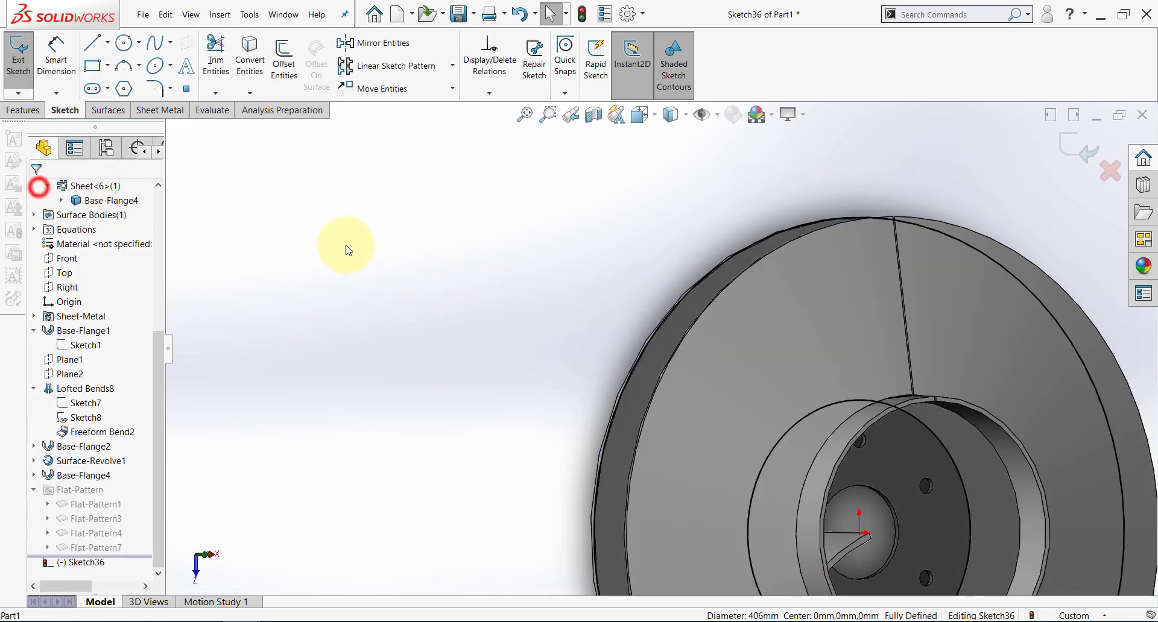
pyautogui.scroll(5, 386, 241)
pyautogui.moveTo(413, 238); pyautogui.dragTo(428, 240, button='middle')
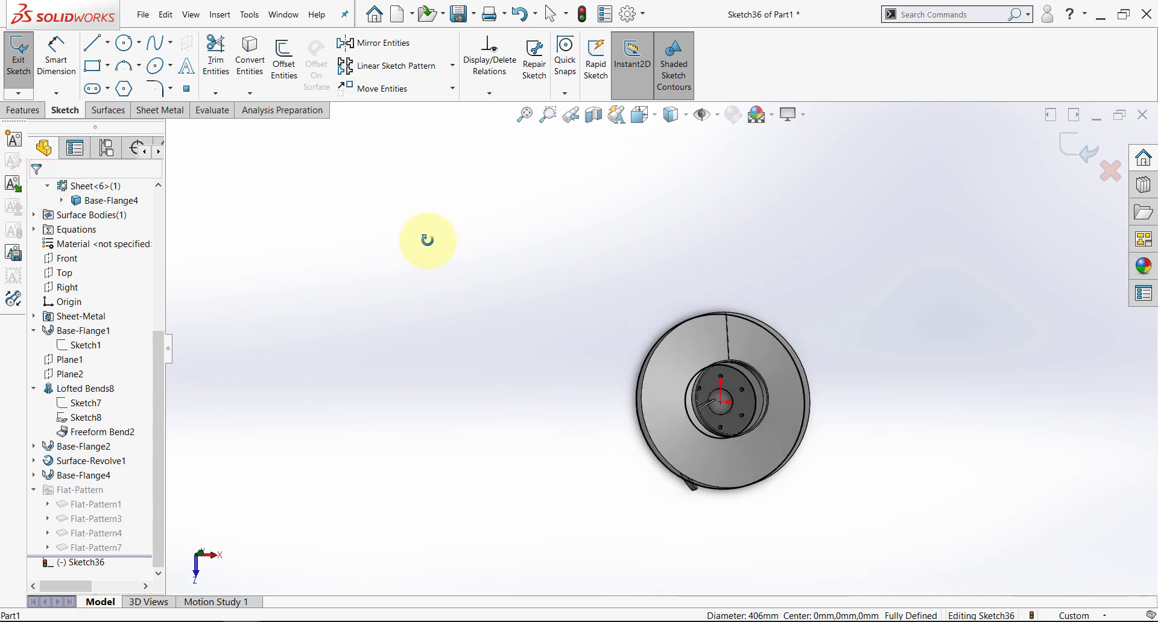
# - Cut-extrude Sketch36 Through All - Both with Flip side to cut, affecting only Base-Flange4
pyautogui.click(1060, 146)
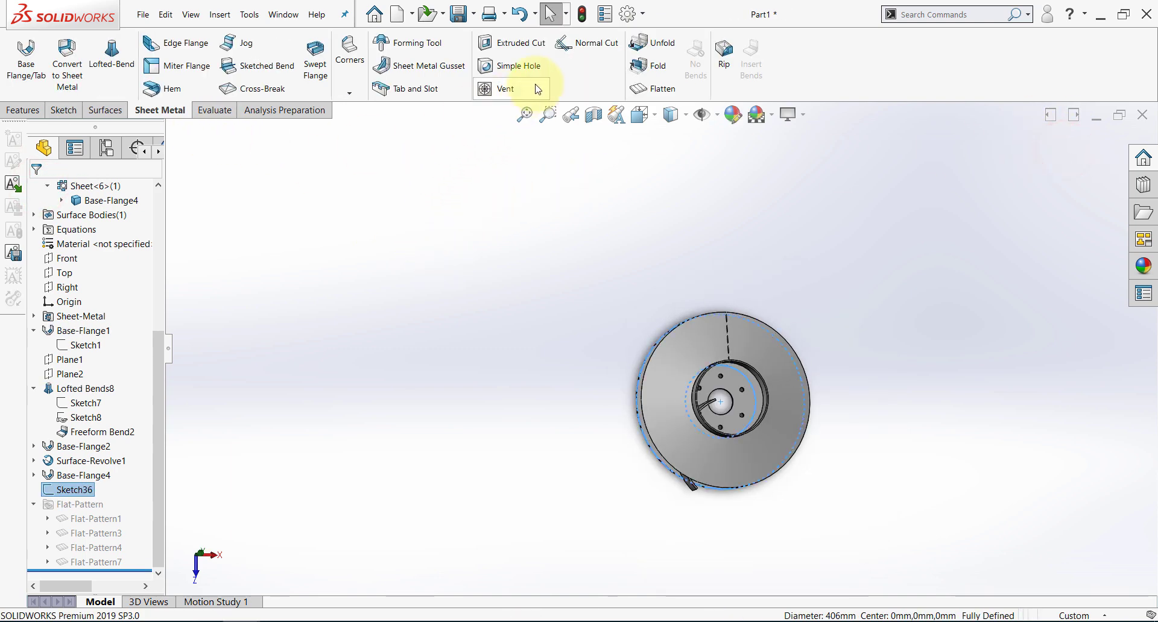
pyautogui.click(521, 46)
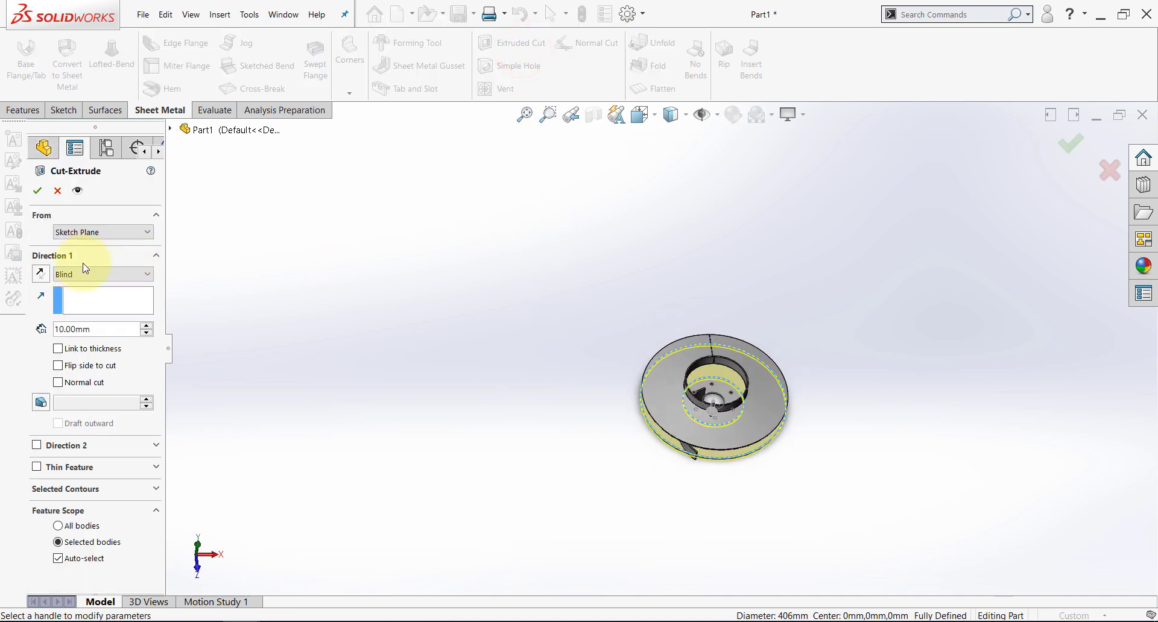
pyautogui.click(83, 274)
pyautogui.click(87, 308)
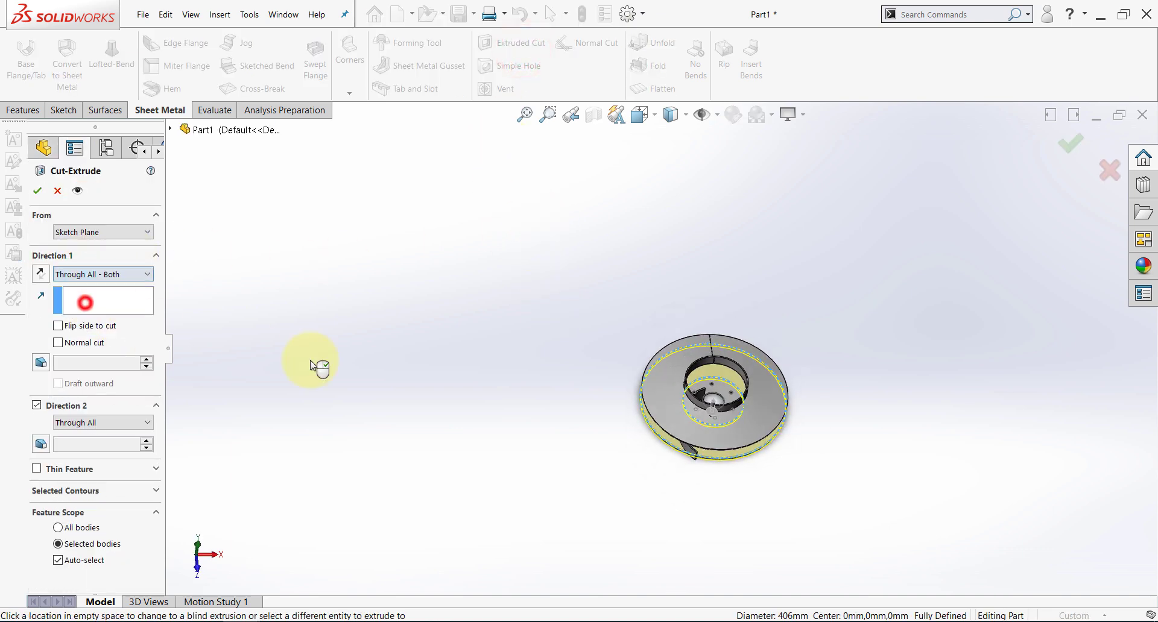
pyautogui.scroll(-4, 754, 416)
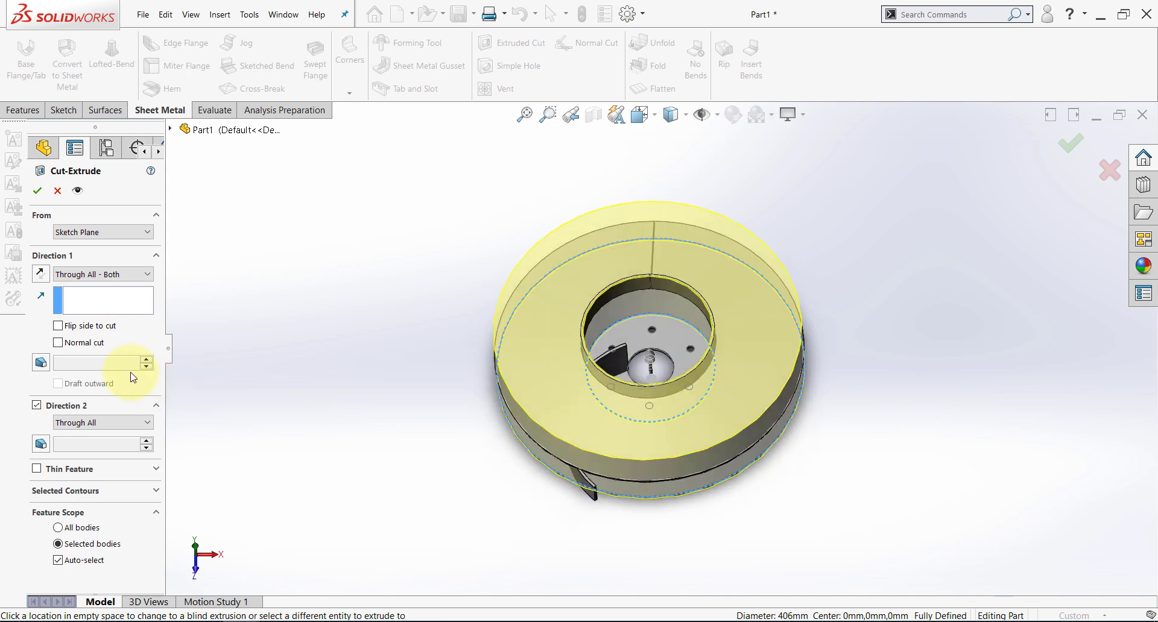
pyautogui.click(58, 326)
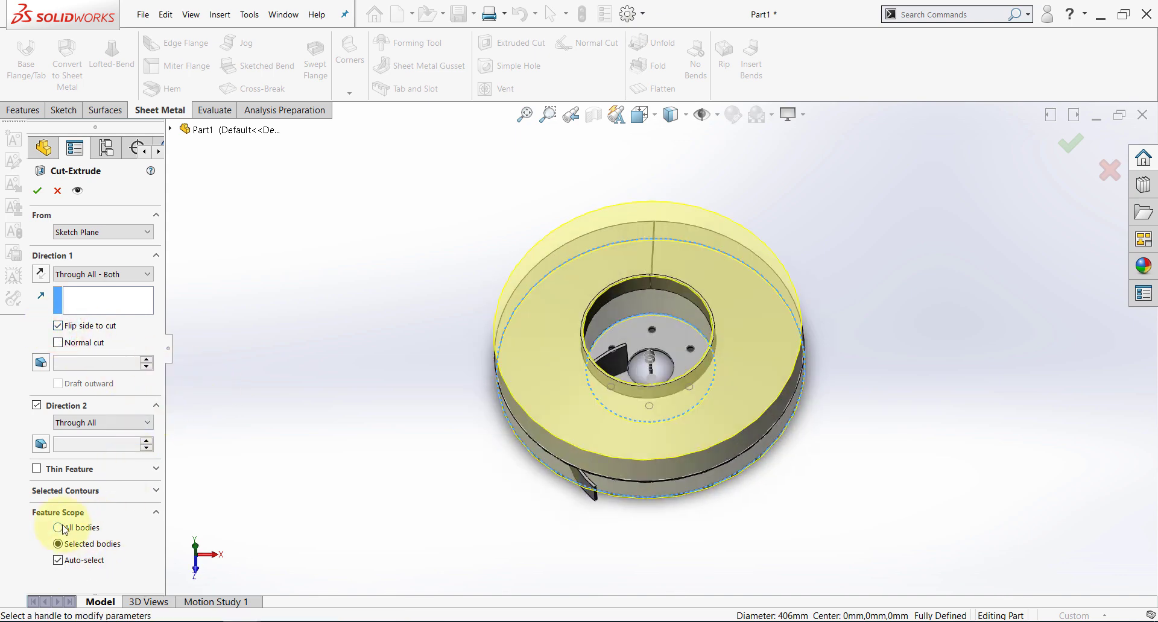
pyautogui.click(58, 561)
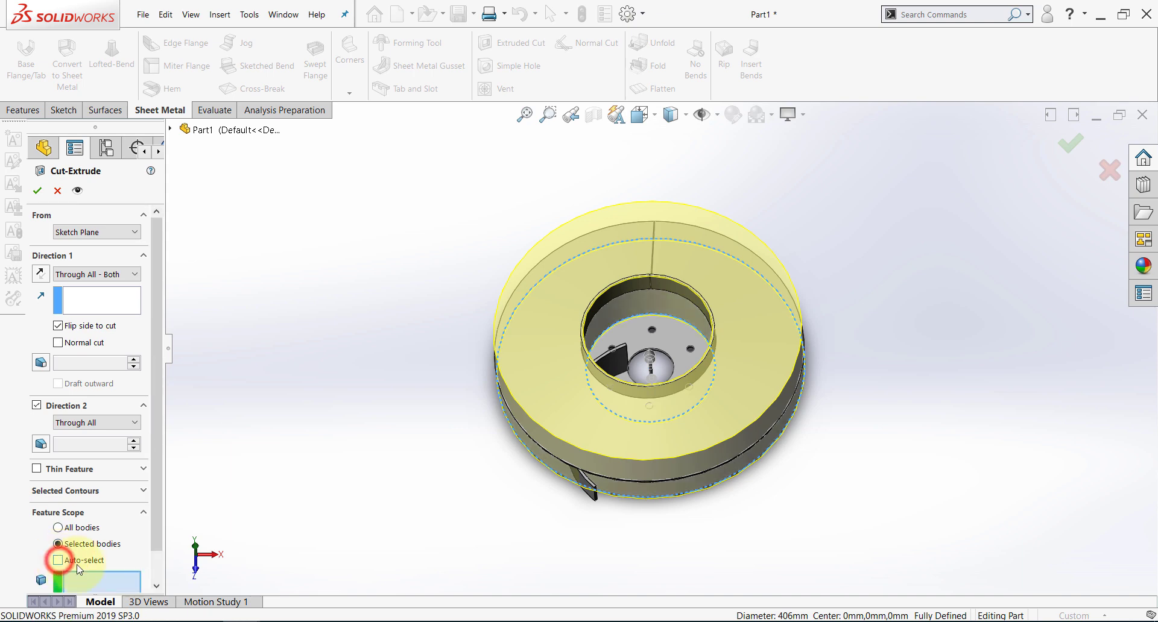
pyautogui.scroll(-3, 540, 472)
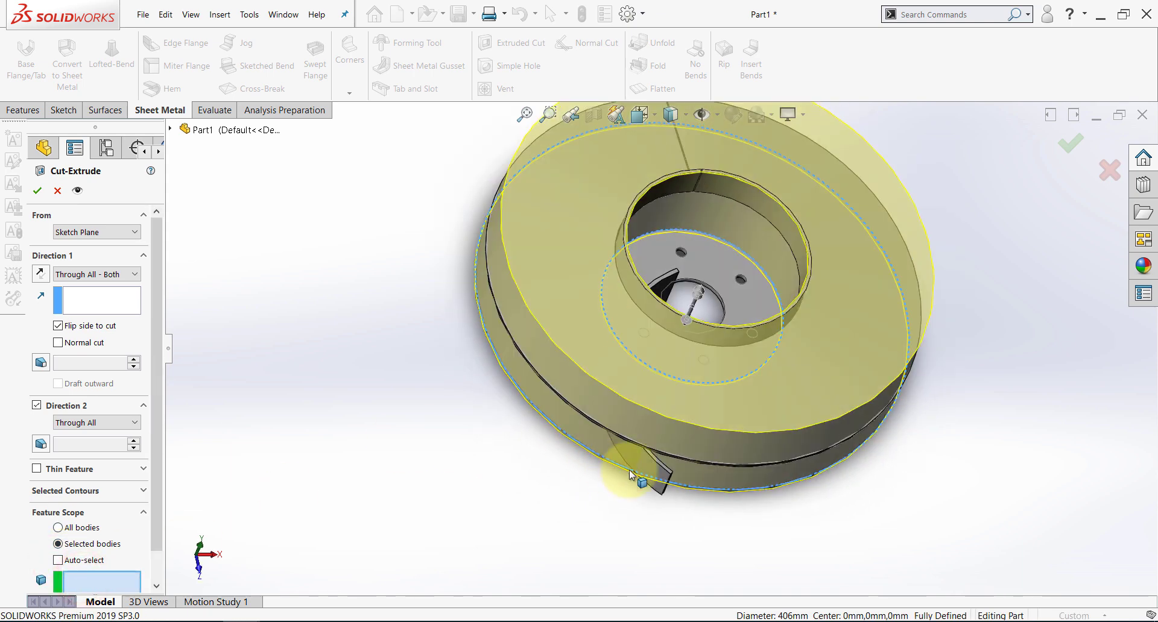
pyautogui.click(655, 471)
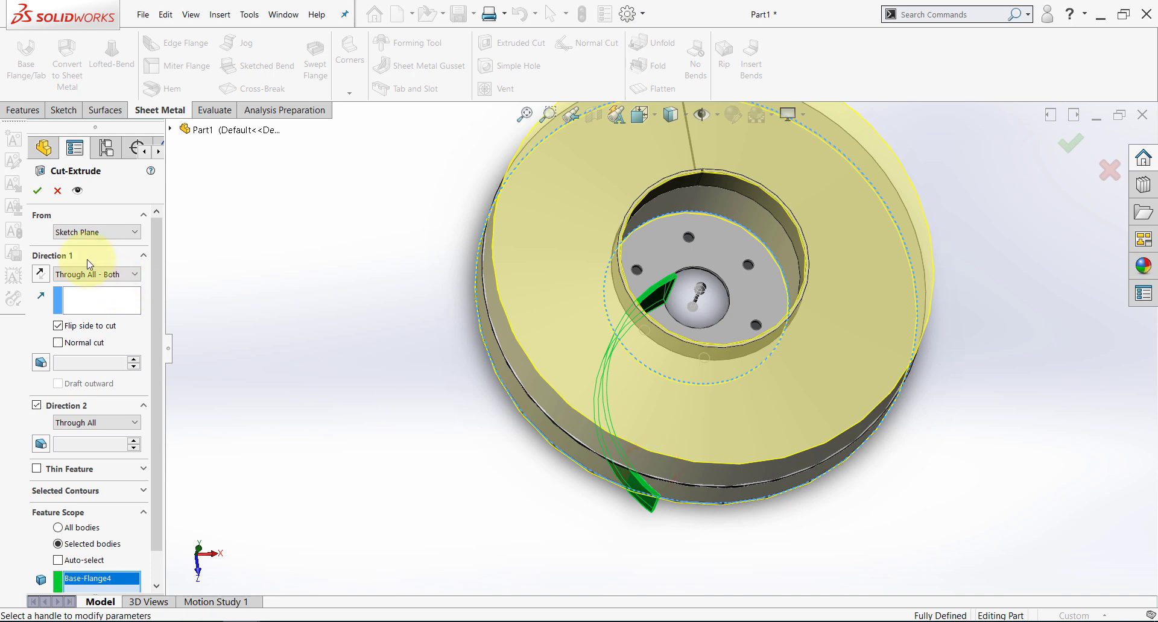
pyautogui.click(39, 192)
pyautogui.moveTo(326, 330); pyautogui.dragTo(348, 430, button='middle')
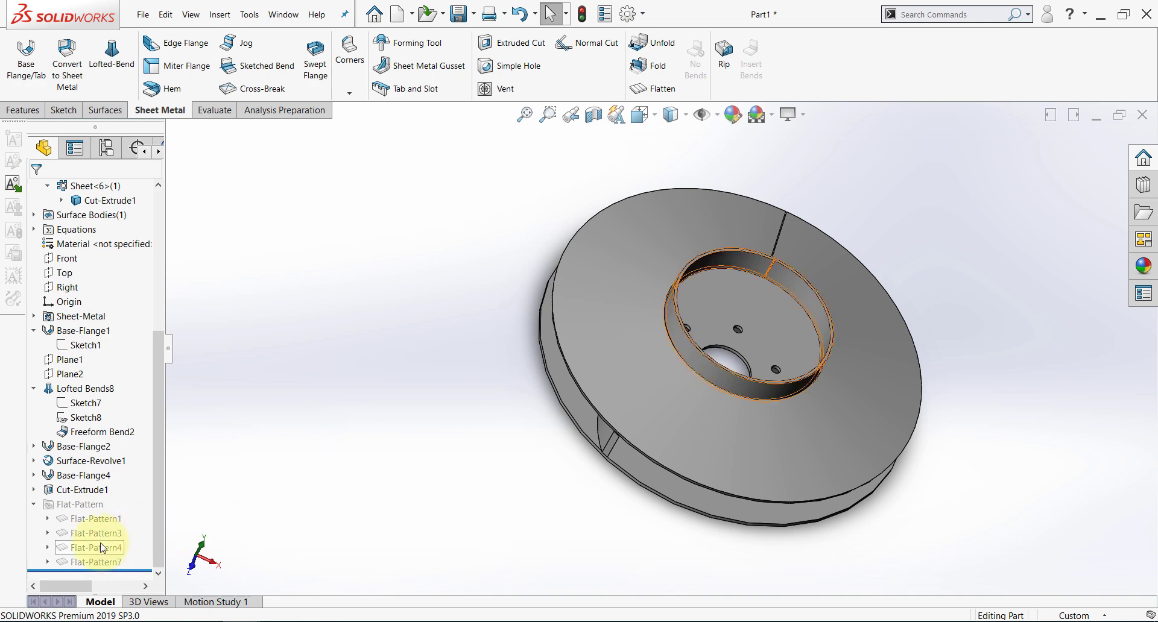
pyautogui.click(86, 563)
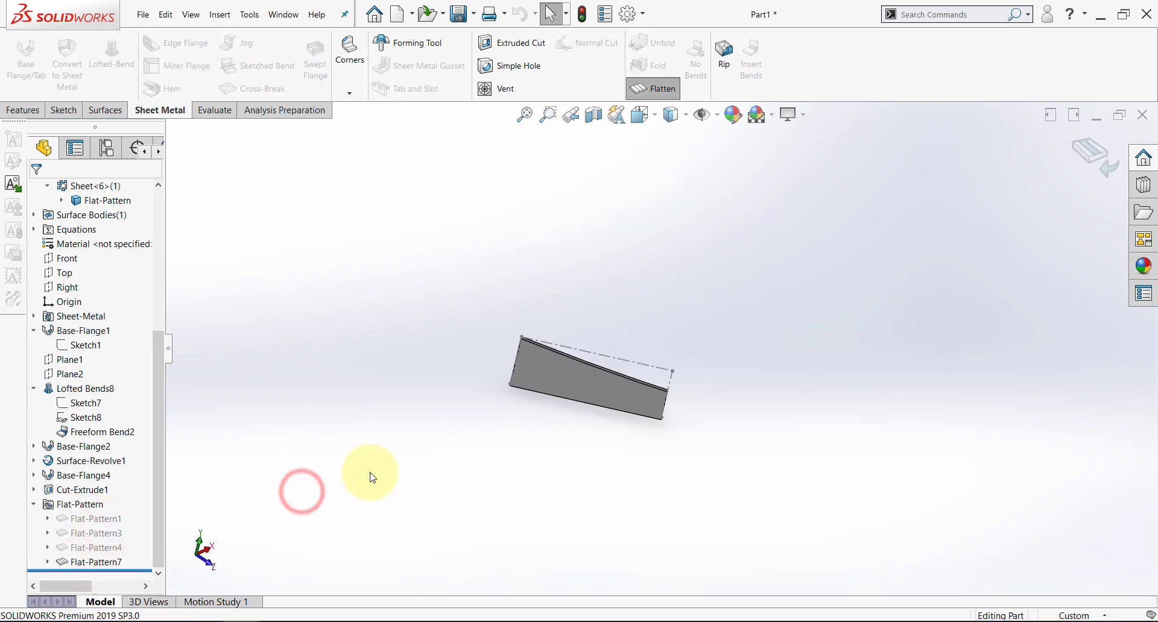
pyautogui.moveTo(386, 421); pyautogui.dragTo(414, 444, button='middle')
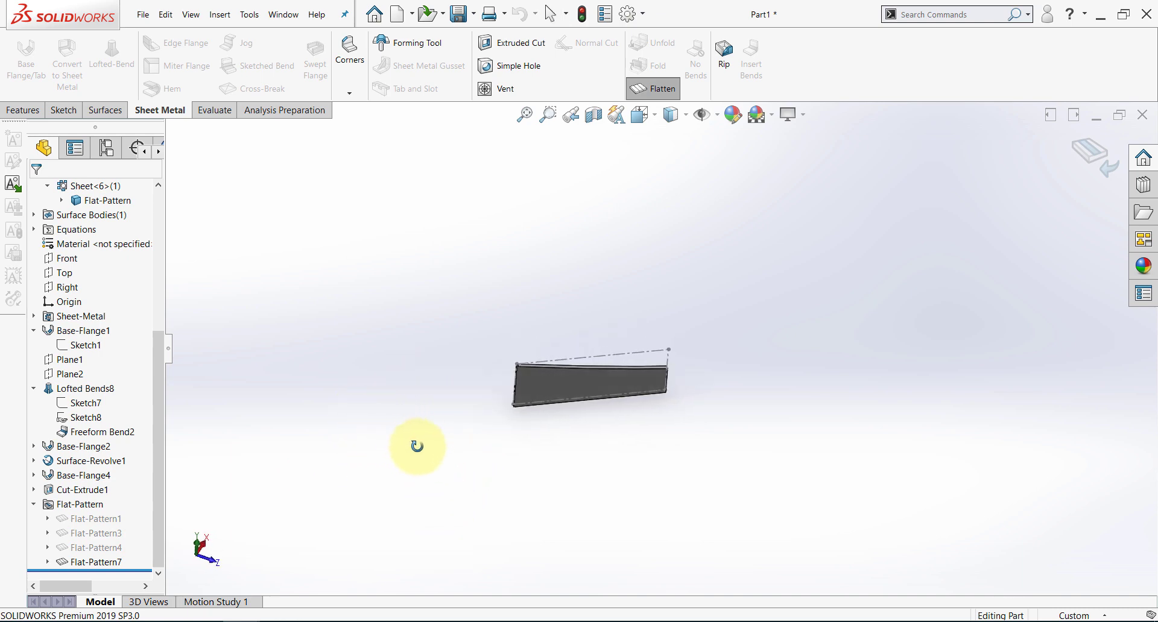
pyautogui.scroll(-4, 529, 368)
pyautogui.scroll(-3, 543, 363)
pyautogui.scroll(4, 603, 381)
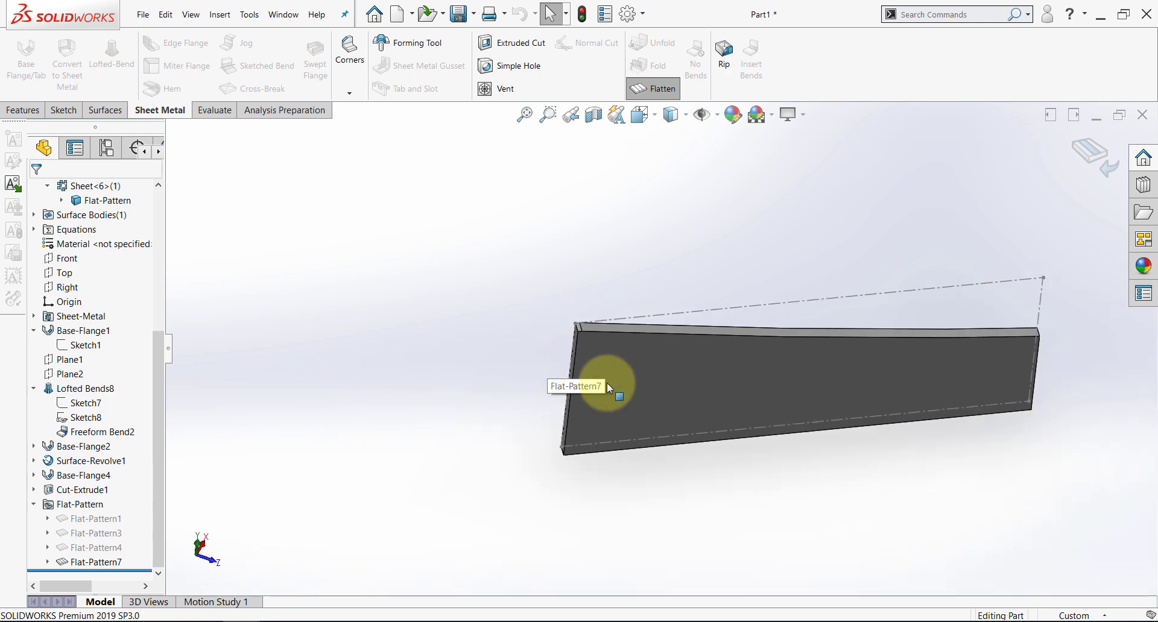
pyautogui.moveTo(603, 381); pyautogui.dragTo(1024, 226, button='middle')
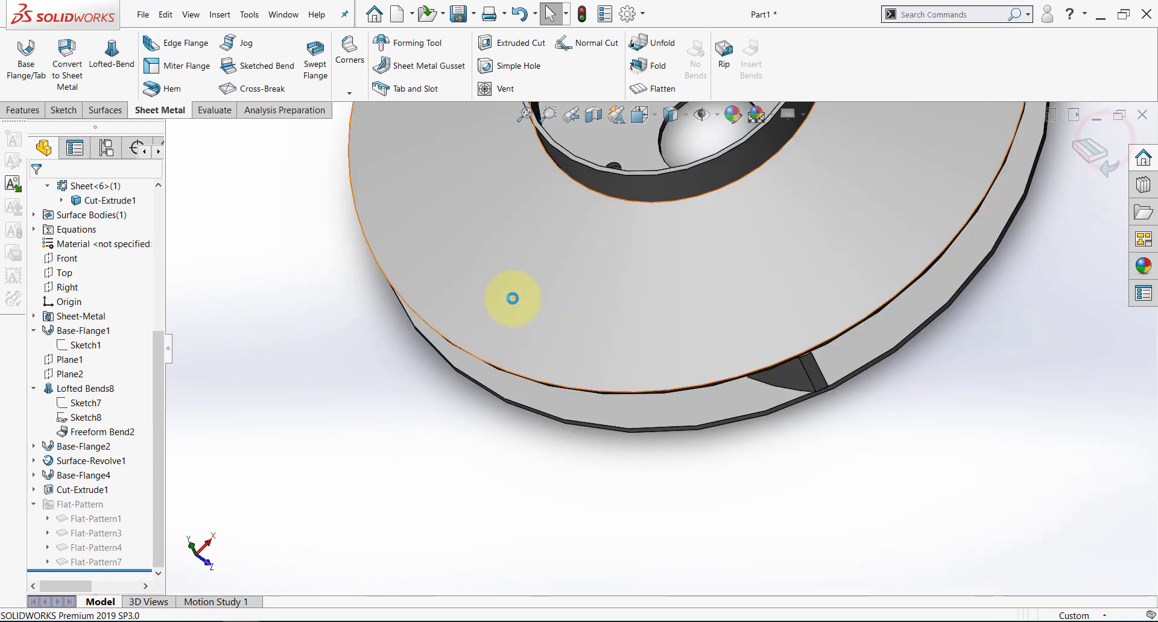
# - Circular-pattern the Cut-Extrude1 blade body 12 times over 360° about the inner cylinder face
pyautogui.click(24, 111)
pyautogui.click(431, 93)
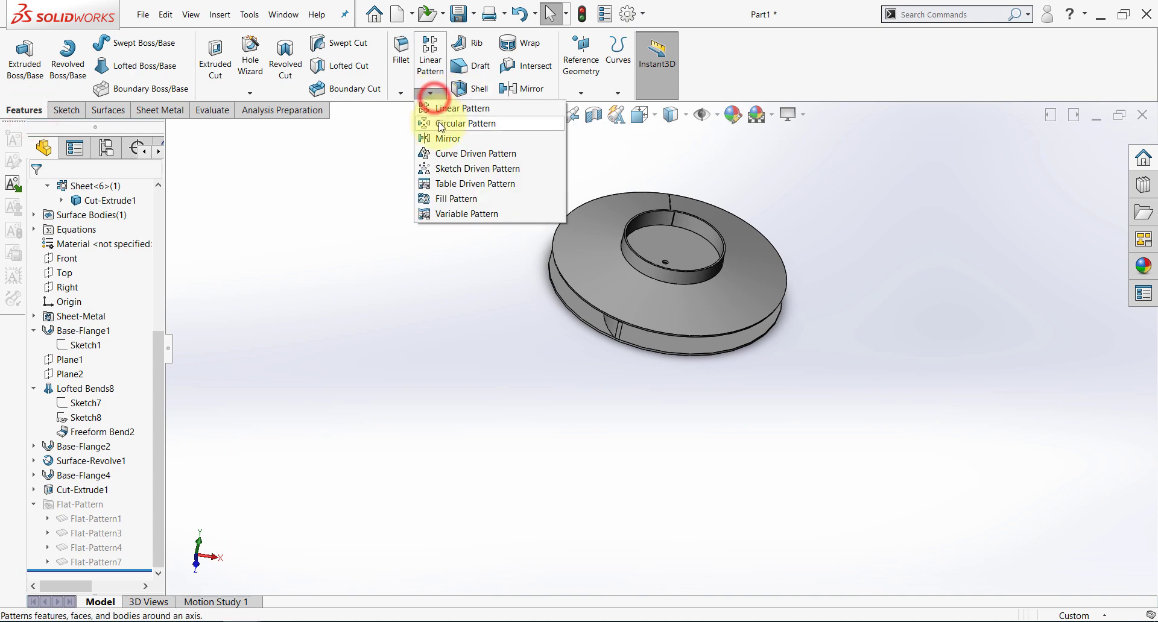
pyautogui.click(439, 124)
pyautogui.click(84, 233)
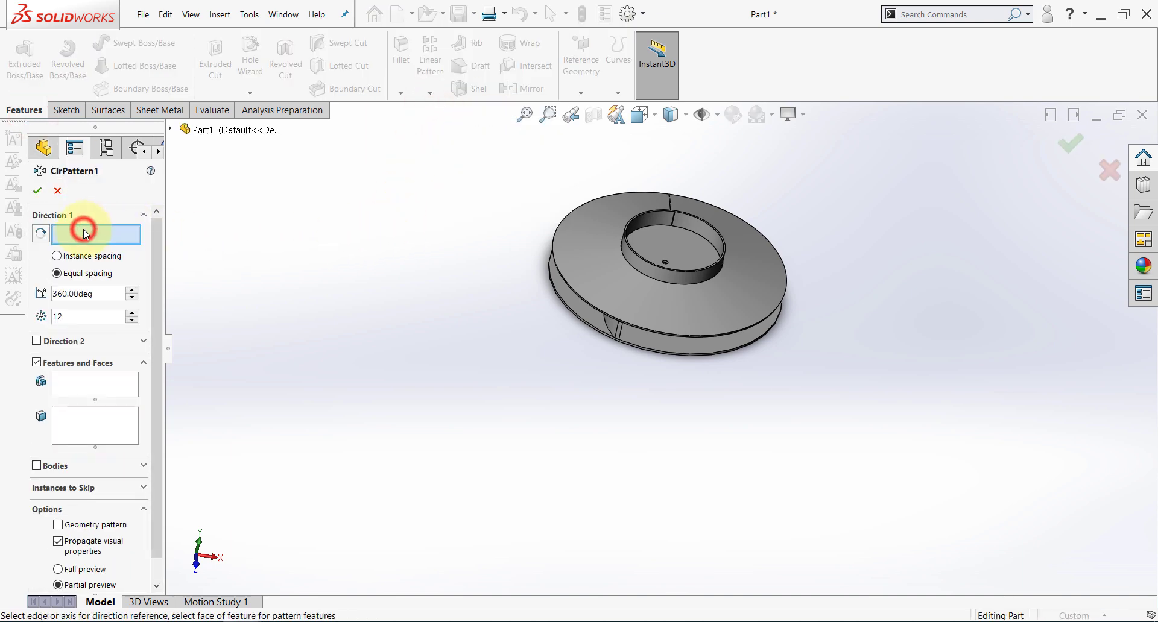
pyautogui.click(675, 277)
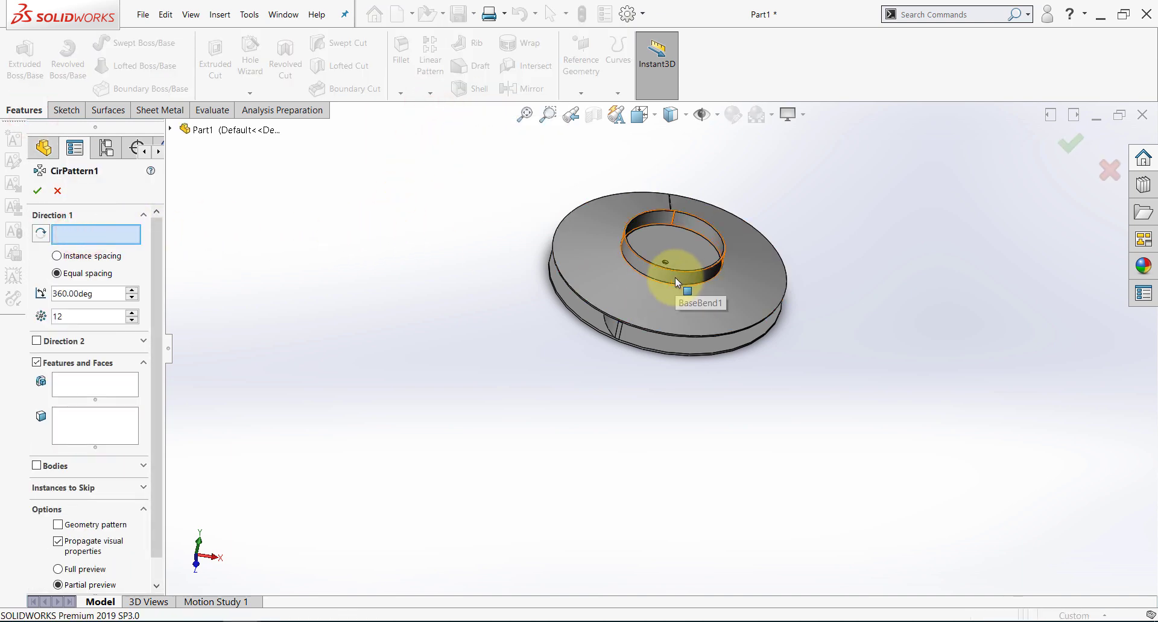
pyautogui.click(150, 404)
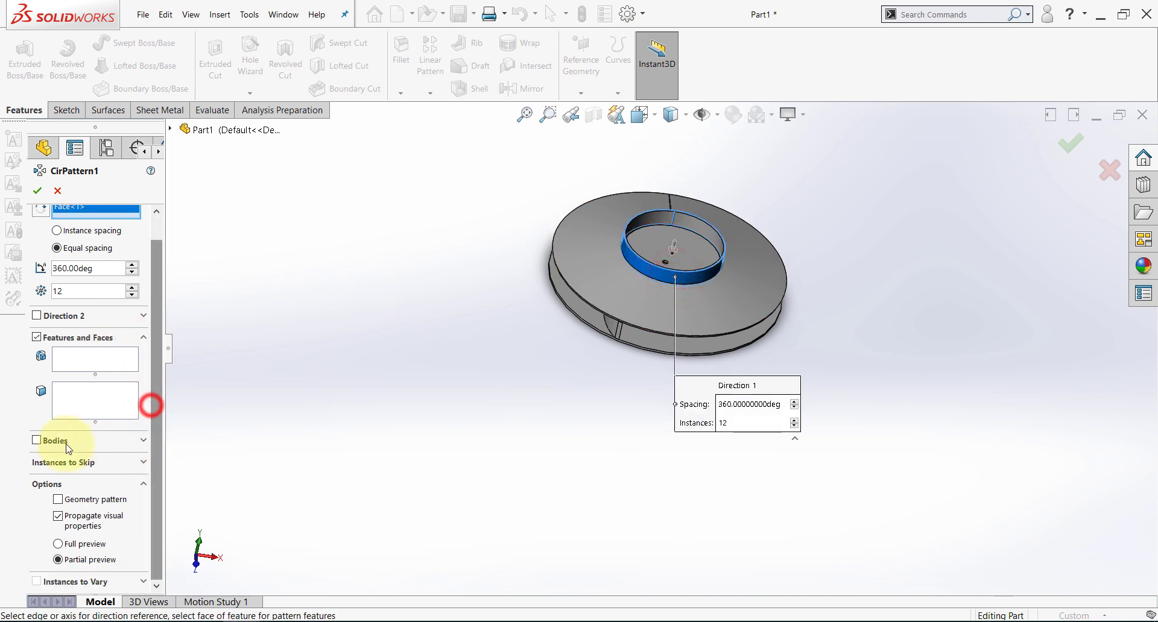
pyautogui.click(36, 441)
pyautogui.moveTo(517, 322); pyautogui.dragTo(657, 349, button='middle')
pyautogui.click(656, 346)
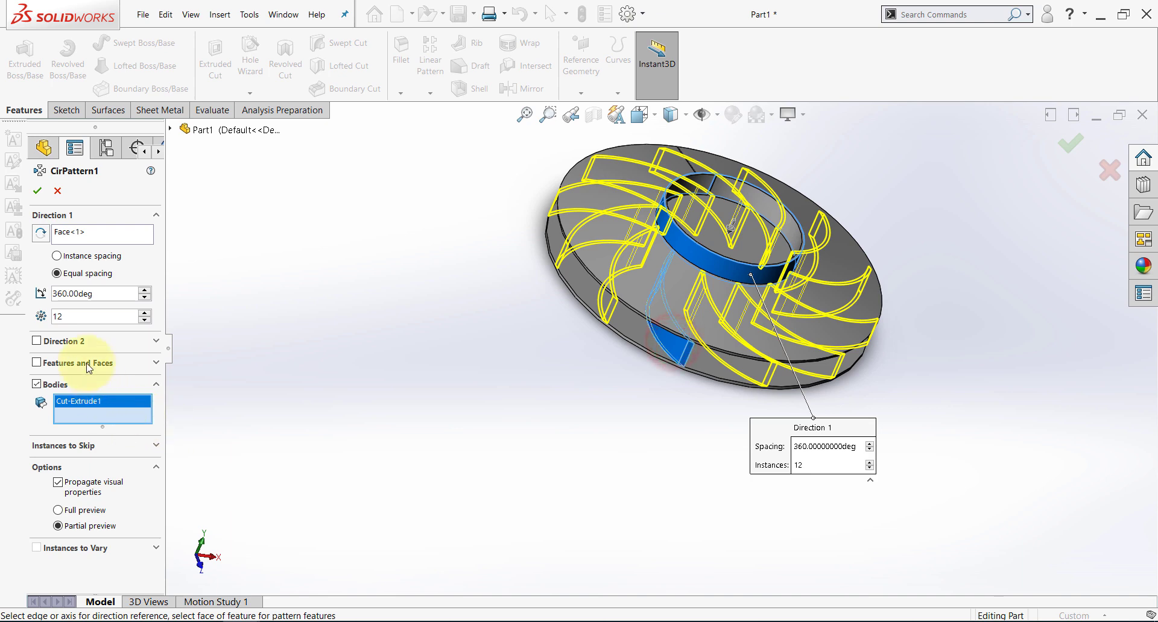
pyautogui.click(40, 190)
pyautogui.click(400, 259)
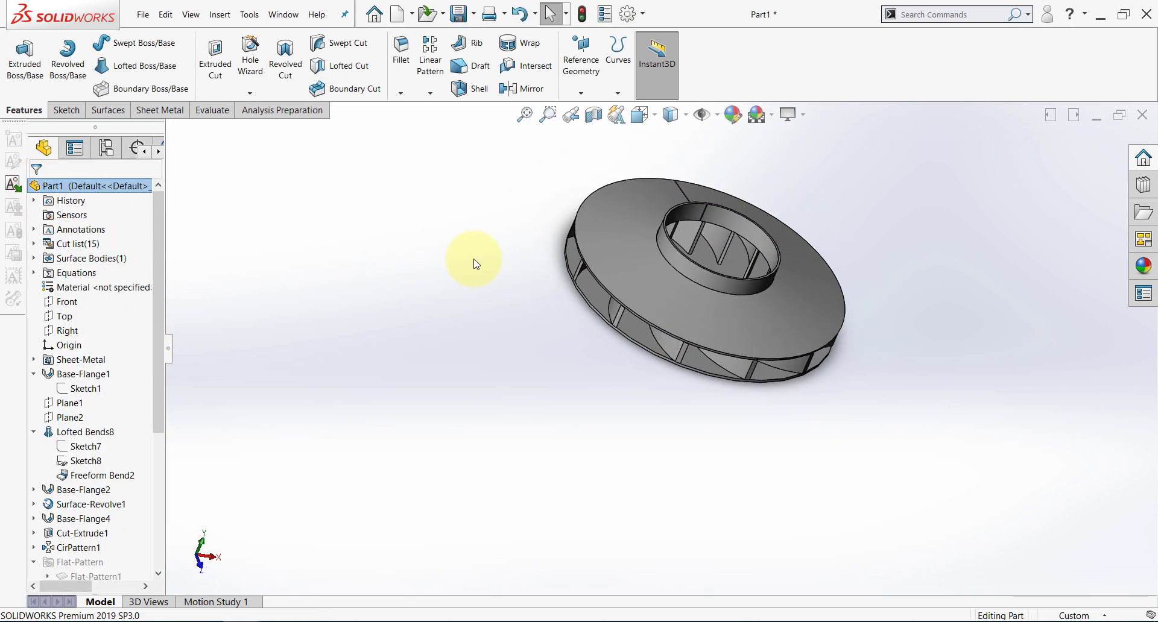
pyautogui.moveTo(504, 261); pyautogui.dragTo(480, 277, button='middle')
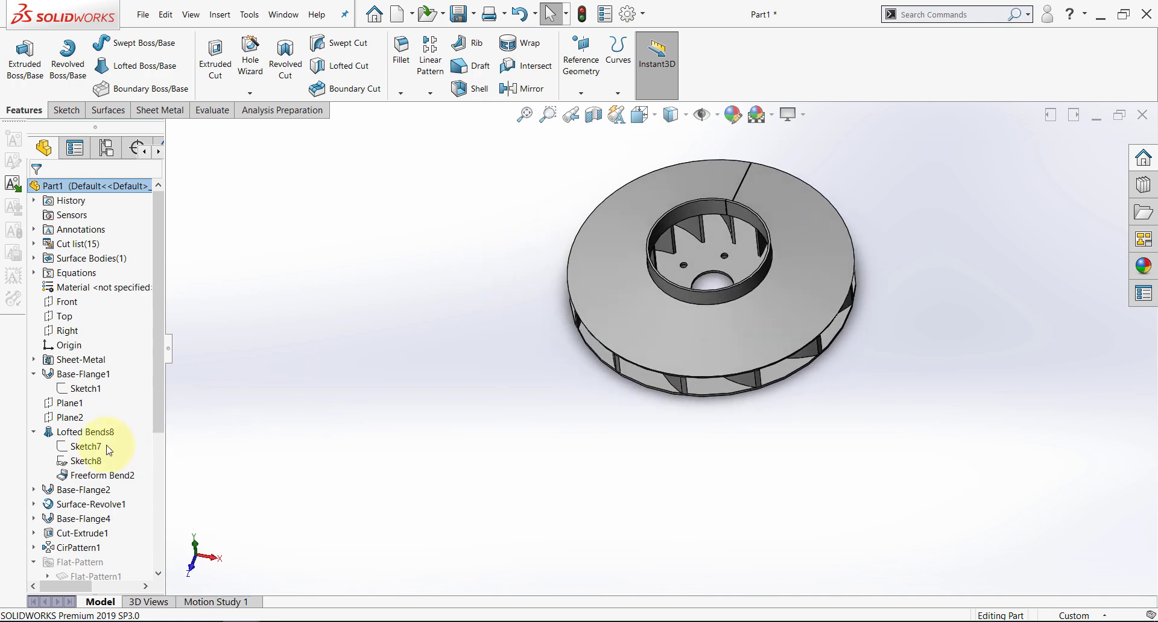
pyautogui.scroll(-5, 55, 435)
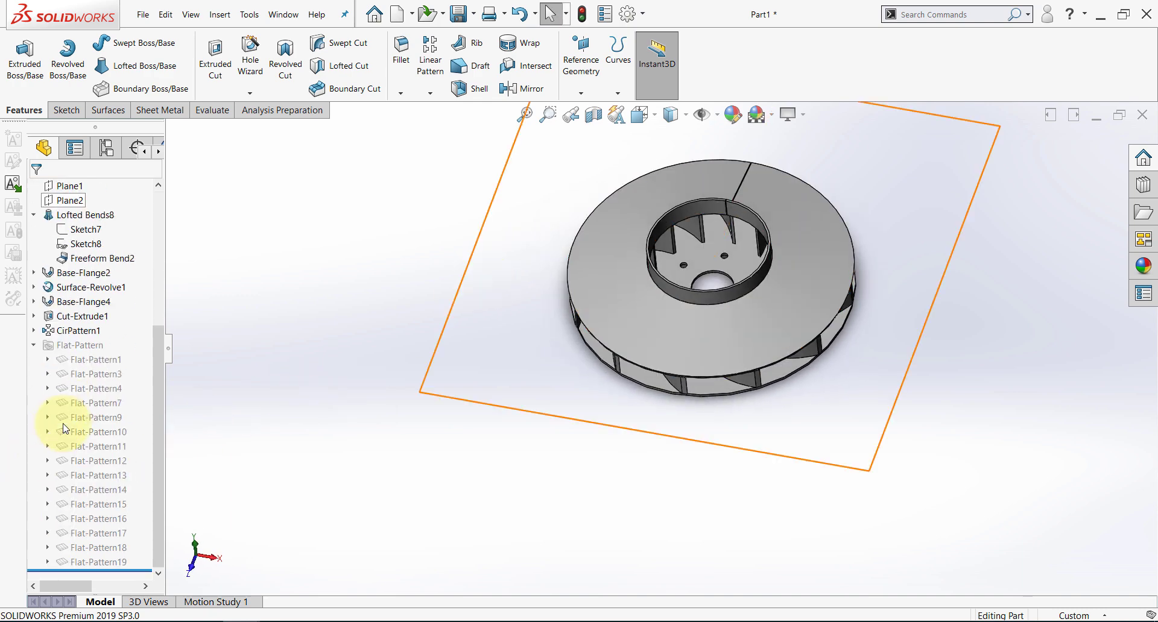
pyautogui.click(71, 362)
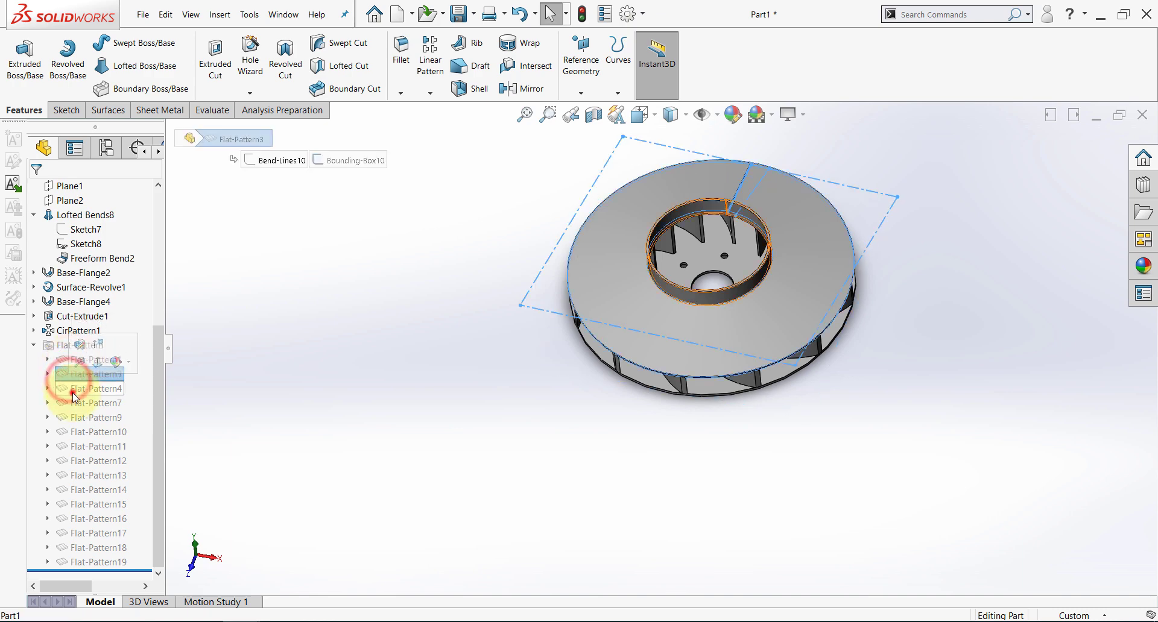
pyautogui.click(74, 389)
pyautogui.click(346, 408)
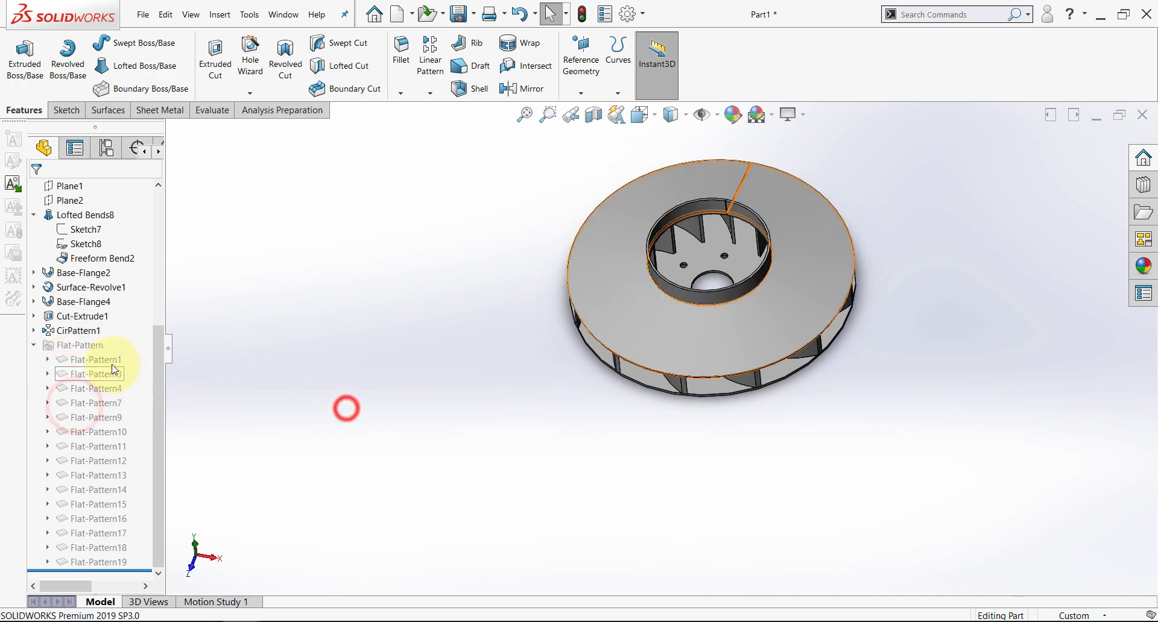
pyautogui.click(101, 361)
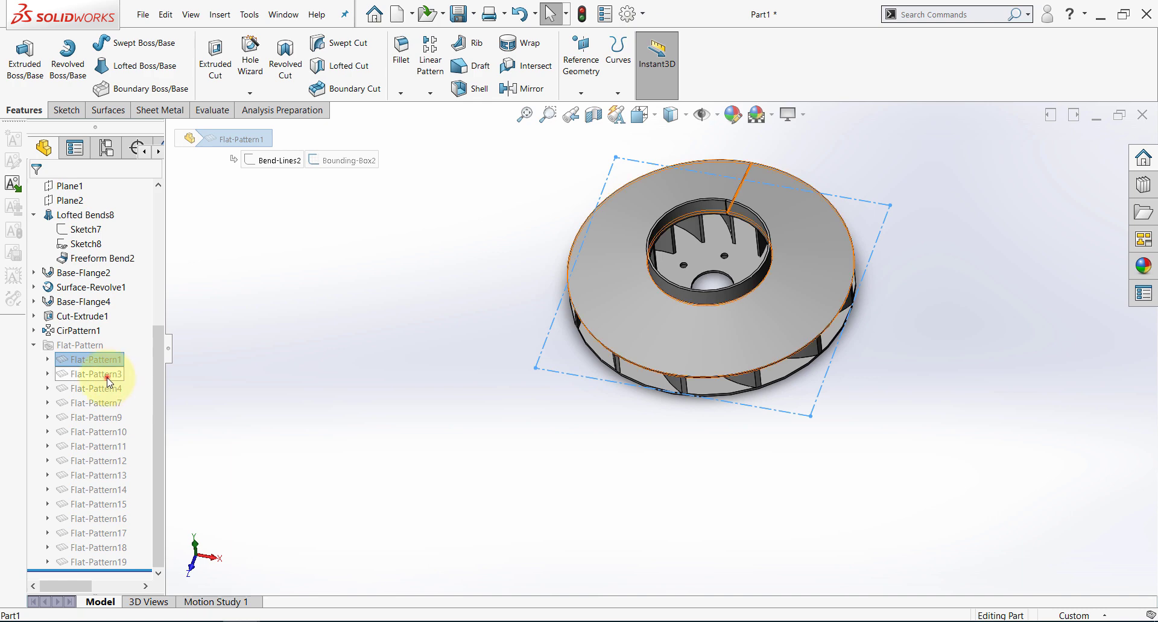
pyautogui.click(103, 374)
pyautogui.moveTo(422, 326); pyautogui.dragTo(406, 260, button='middle')
pyautogui.click(99, 389)
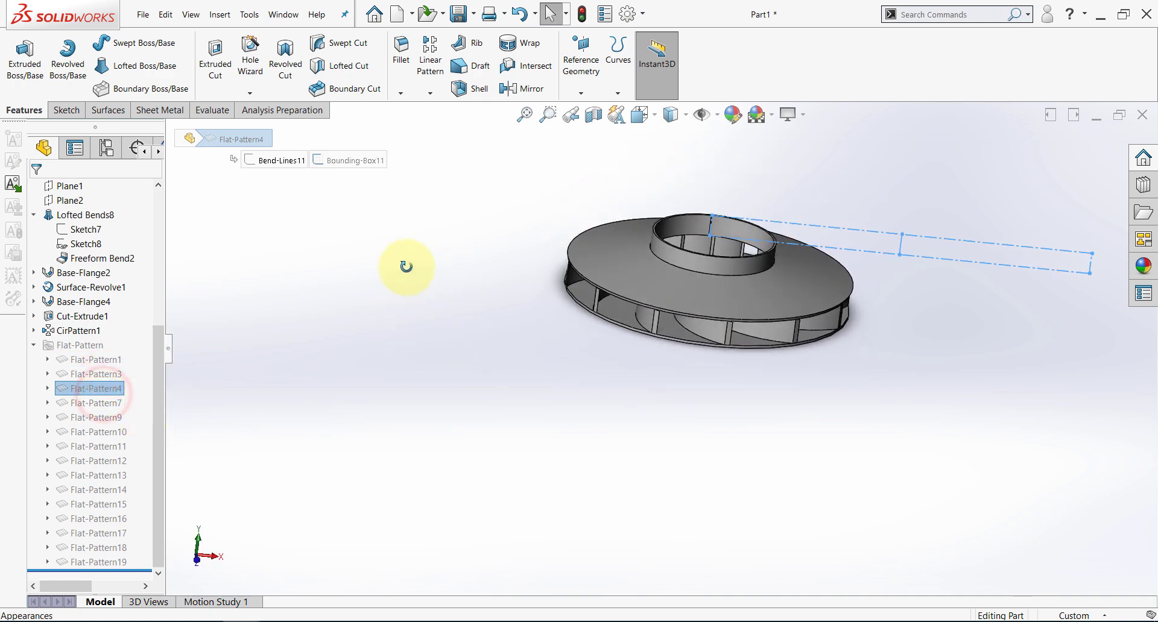
pyautogui.click(99, 402)
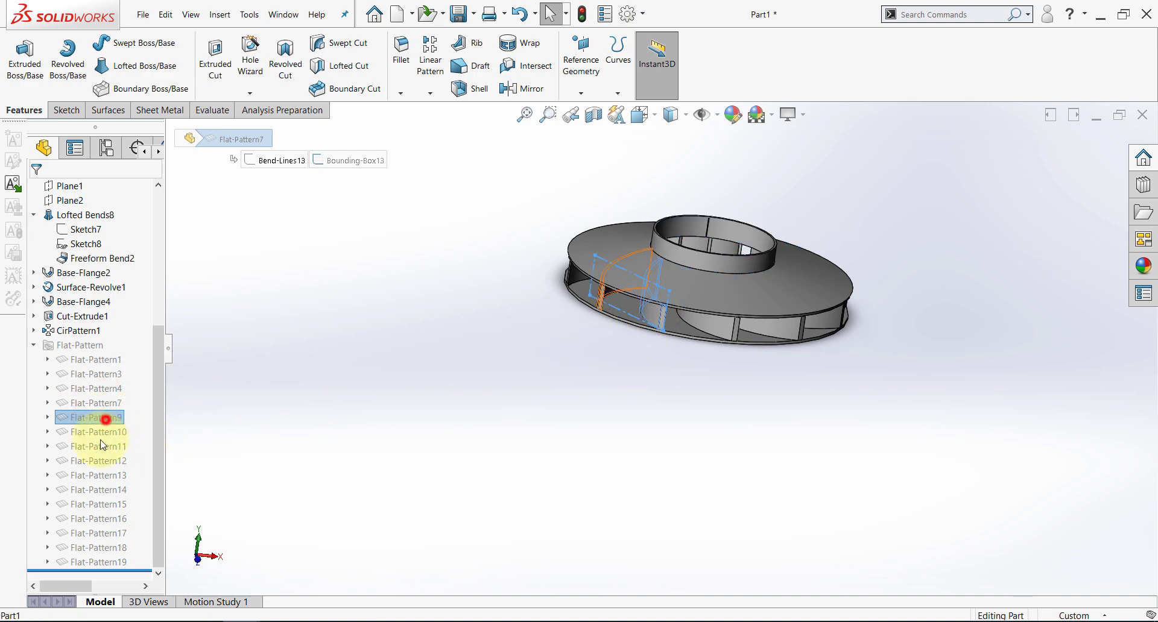
pyautogui.click(98, 417)
pyautogui.click(99, 446)
pyautogui.click(99, 461)
pyautogui.click(97, 489)
pyautogui.click(93, 533)
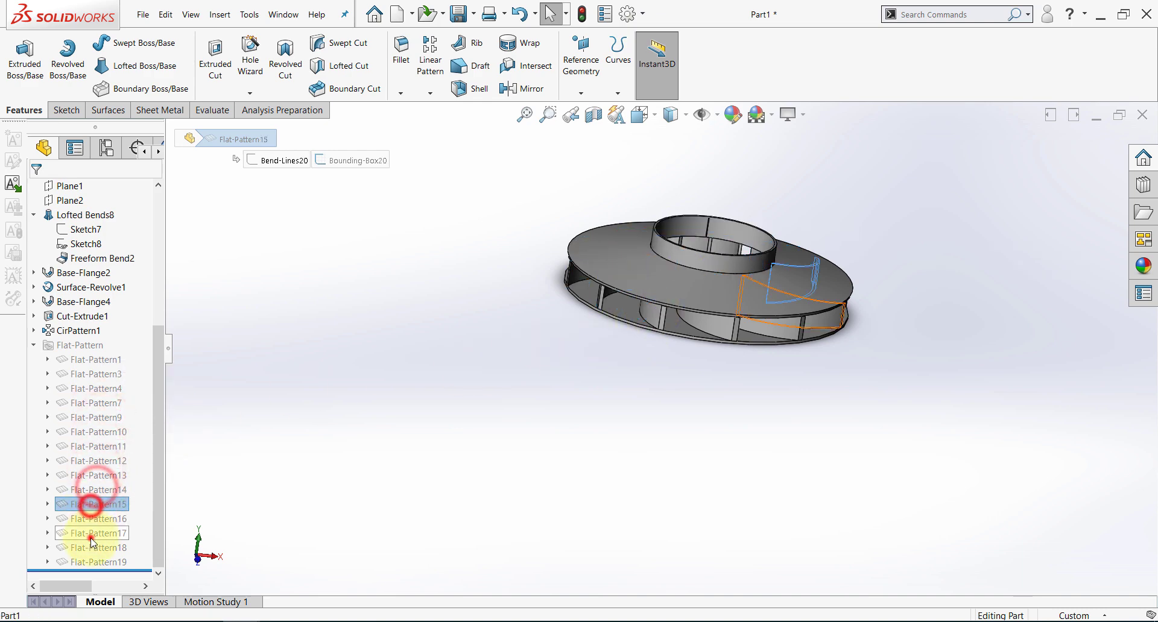
pyautogui.click(284, 396)
pyautogui.hotkey('ctrl', 'shift', 'z')
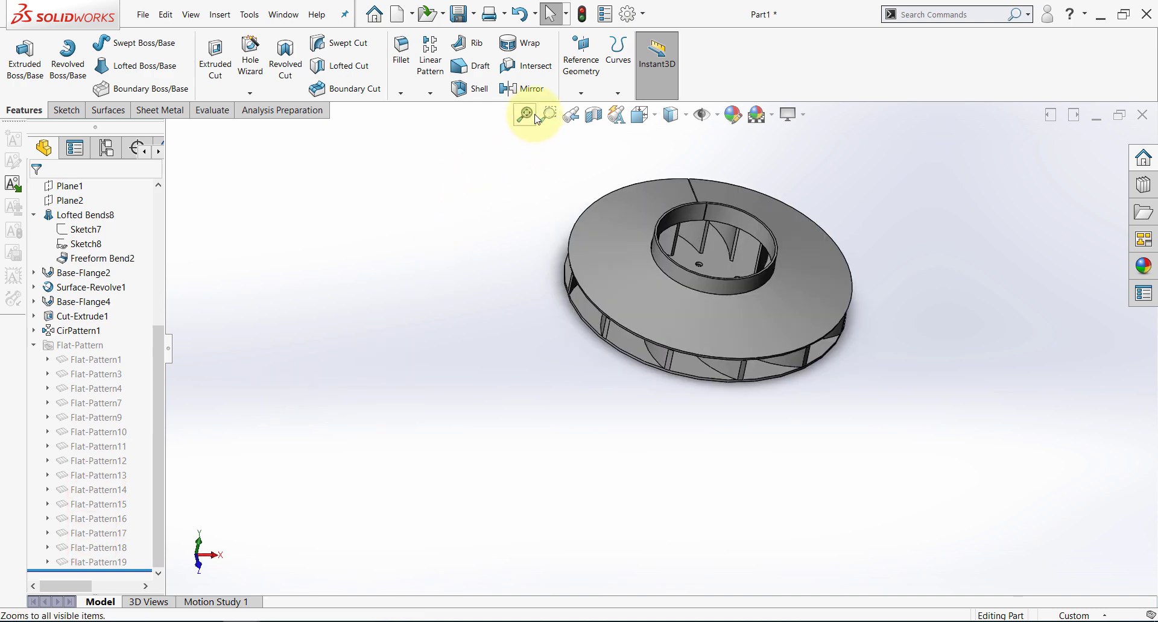
pyautogui.click(533, 115)
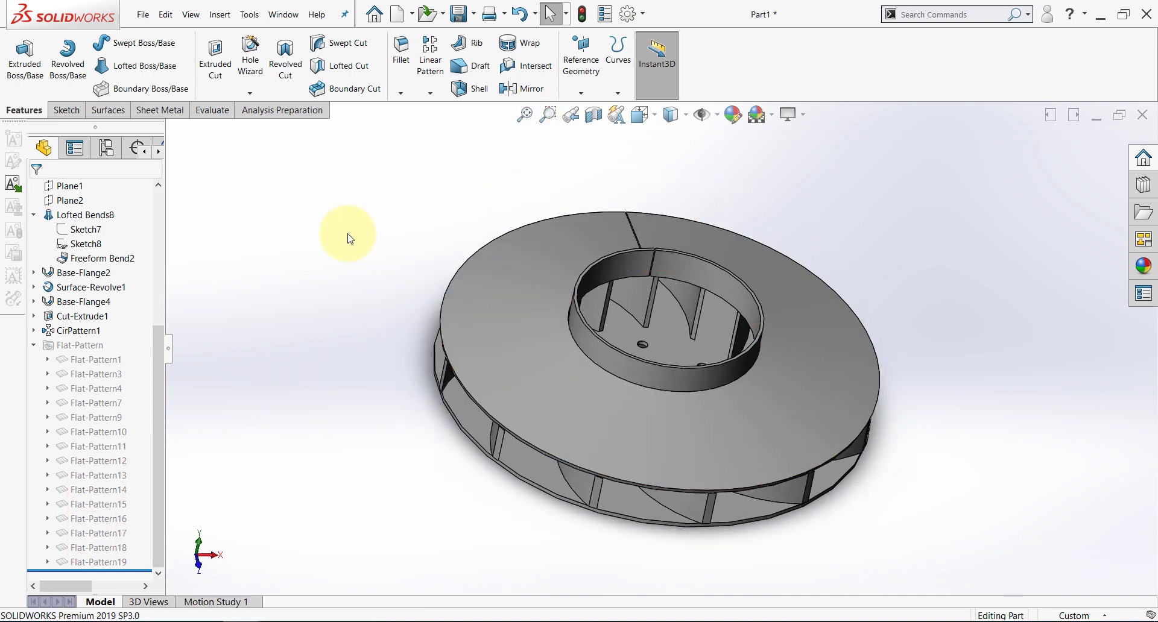